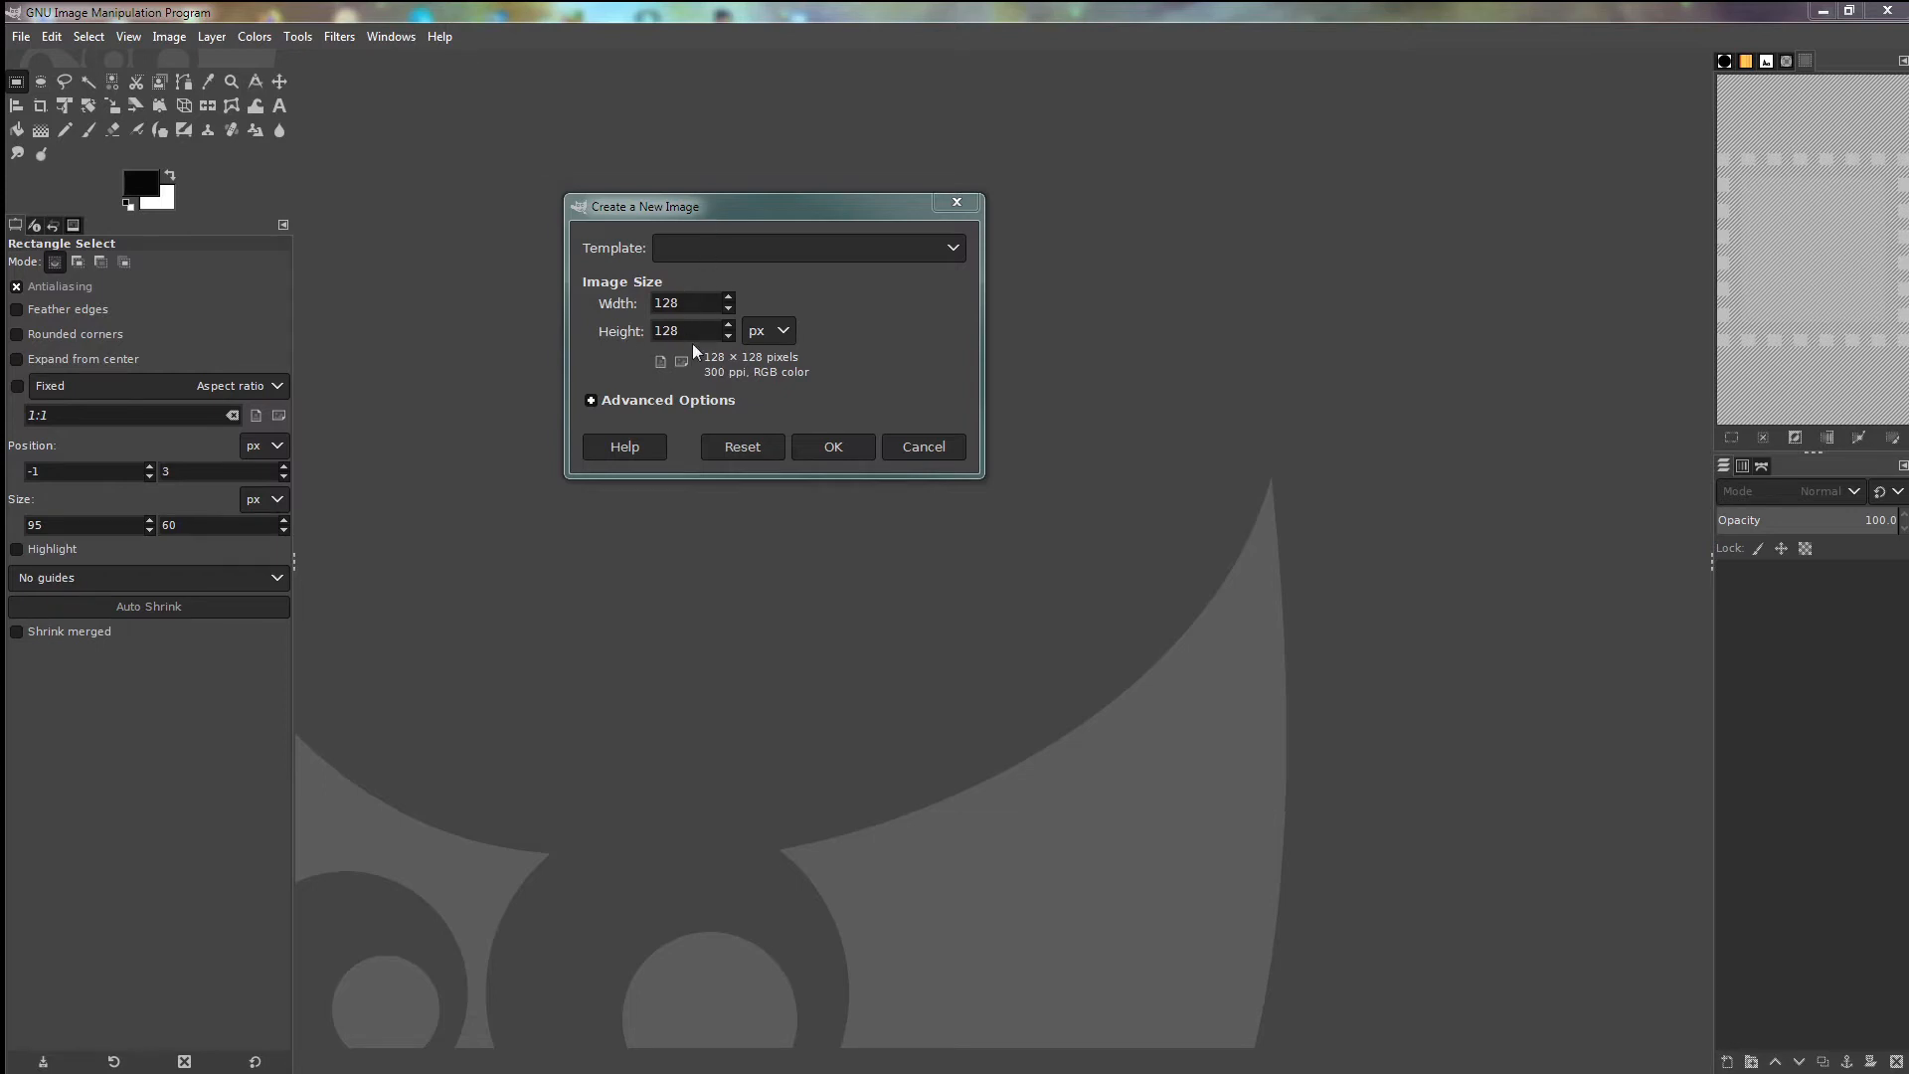
- Create the 128 × 128 image, add an alpha channel and erase the white background to full transparency
click(835, 446)
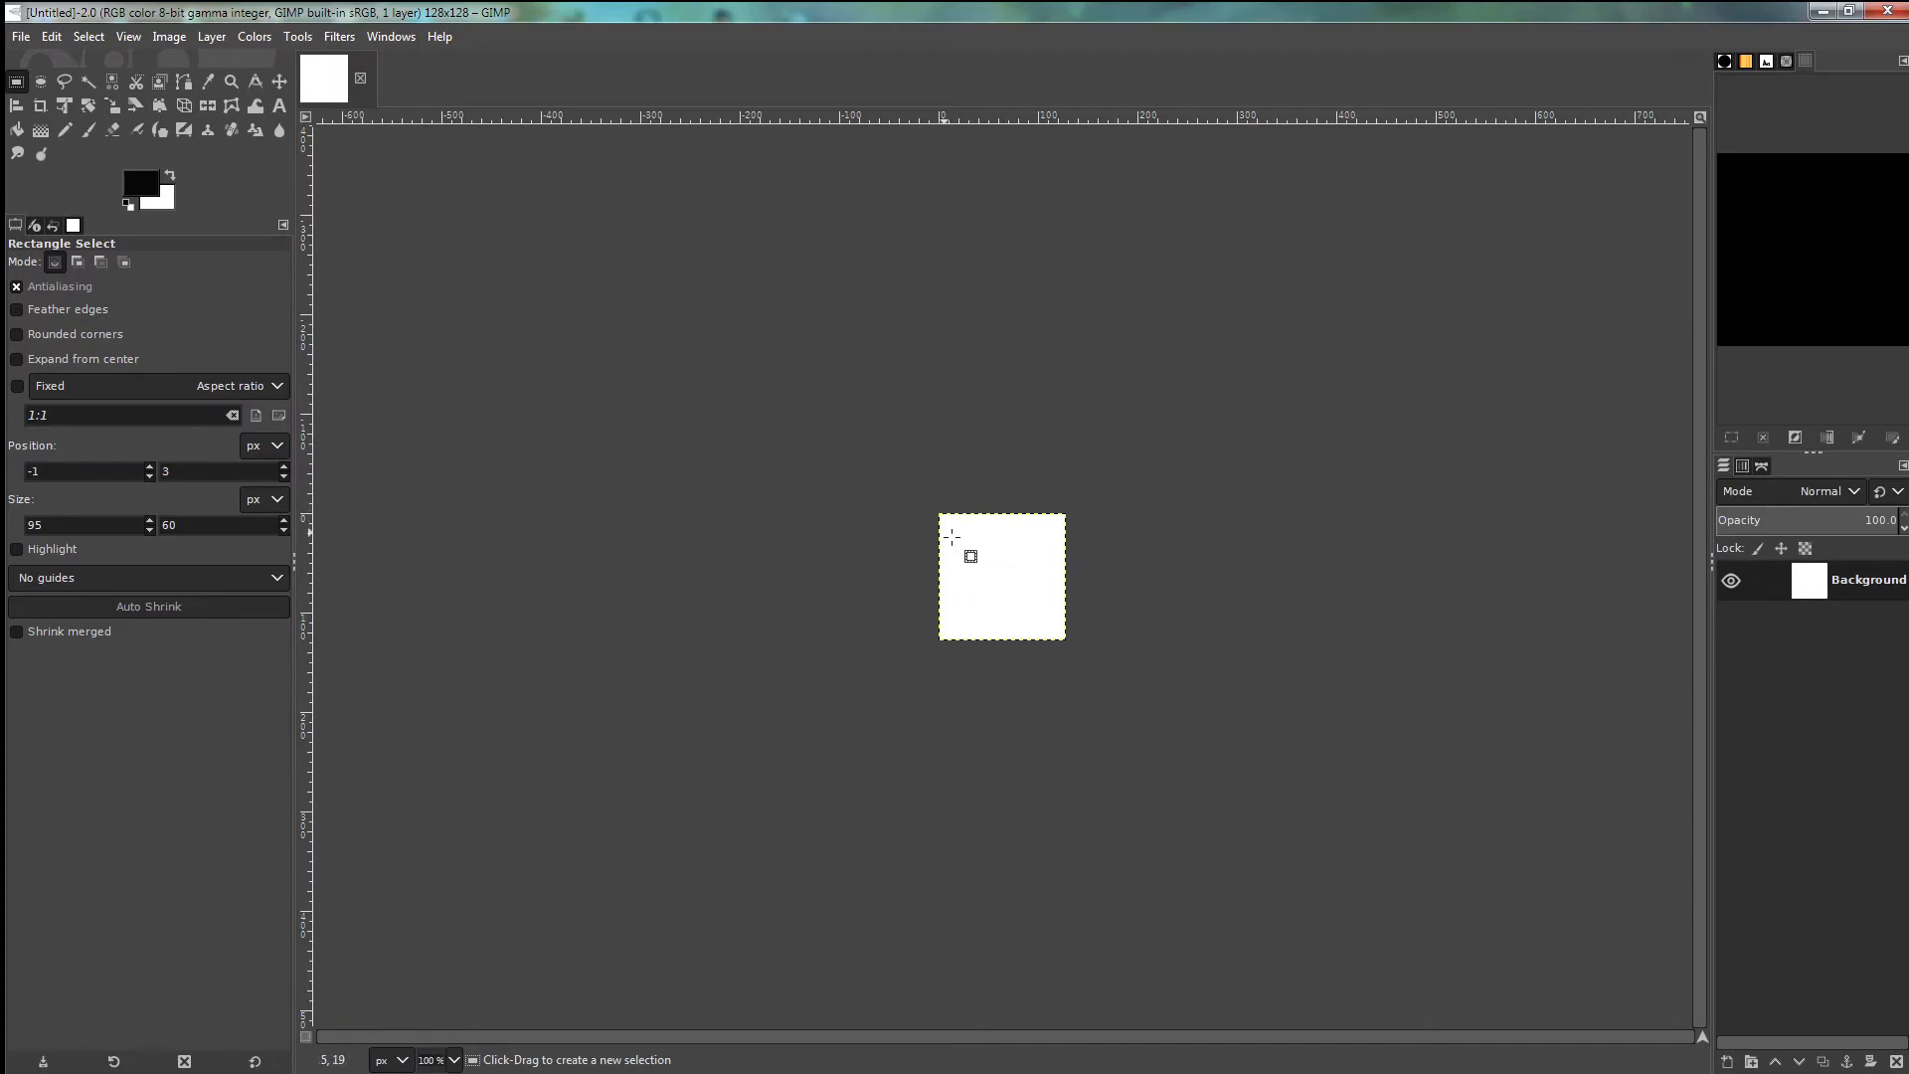
click(213, 40)
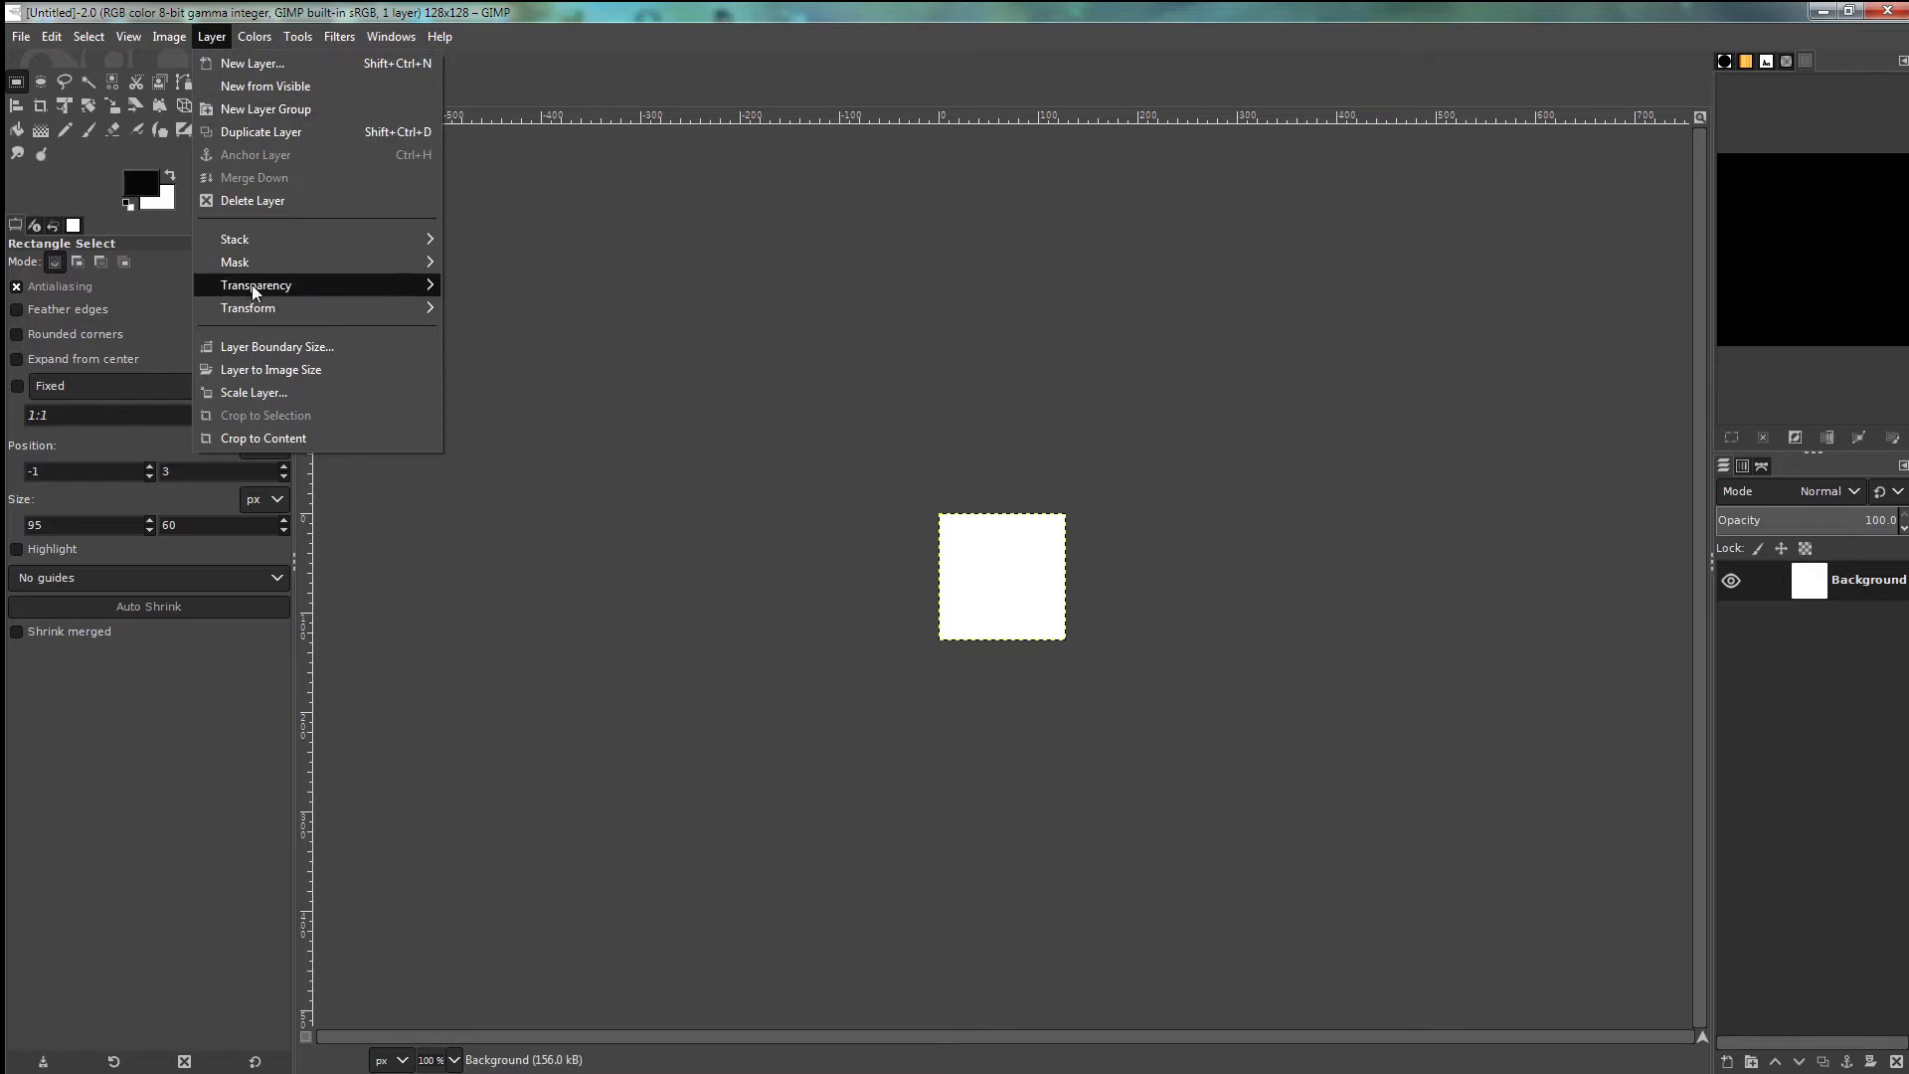
mouse_move(430, 285)
click(508, 290)
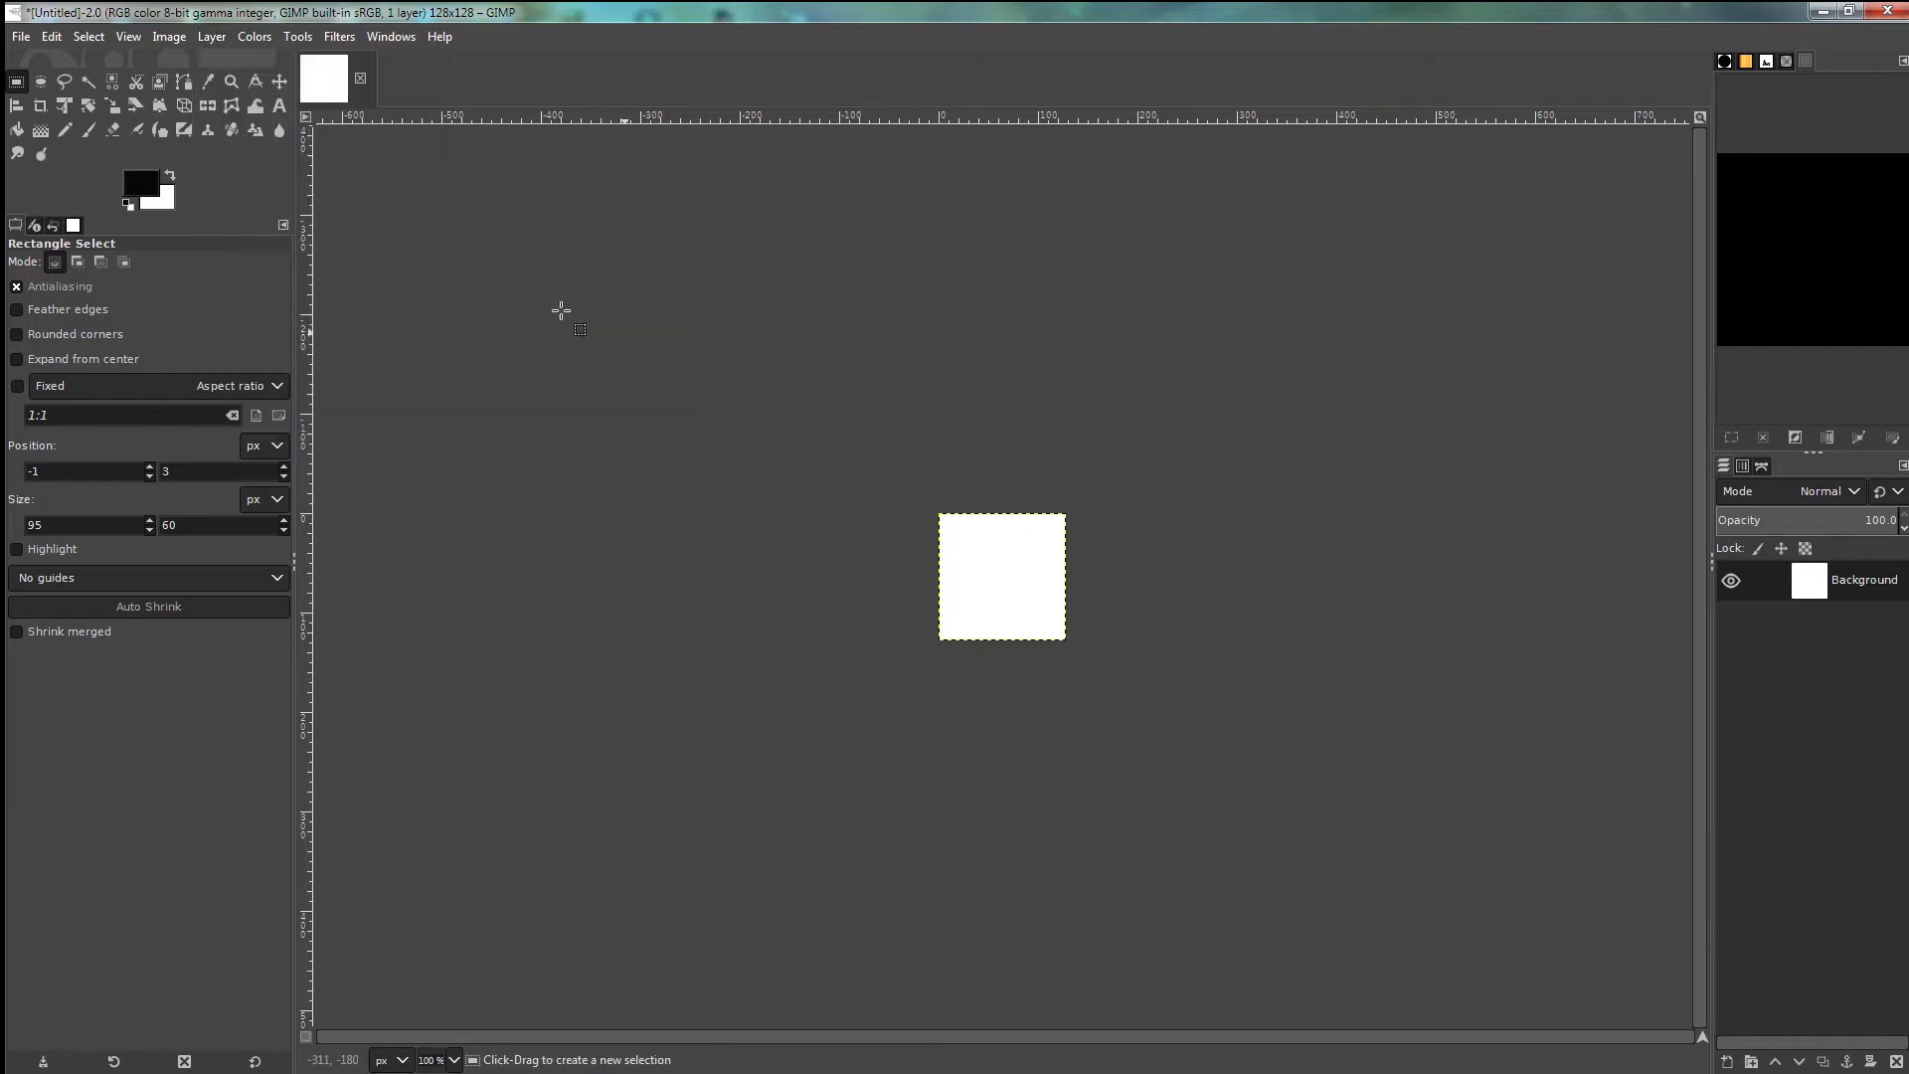
click(112, 129)
mouse_move(711, 396)
mouse_down()
mouse_move(1058, 584)
mouse_move(1080, 501)
mouse_move(950, 613)
mouse_move(883, 608)
mouse_move(1083, 630)
mouse_up()
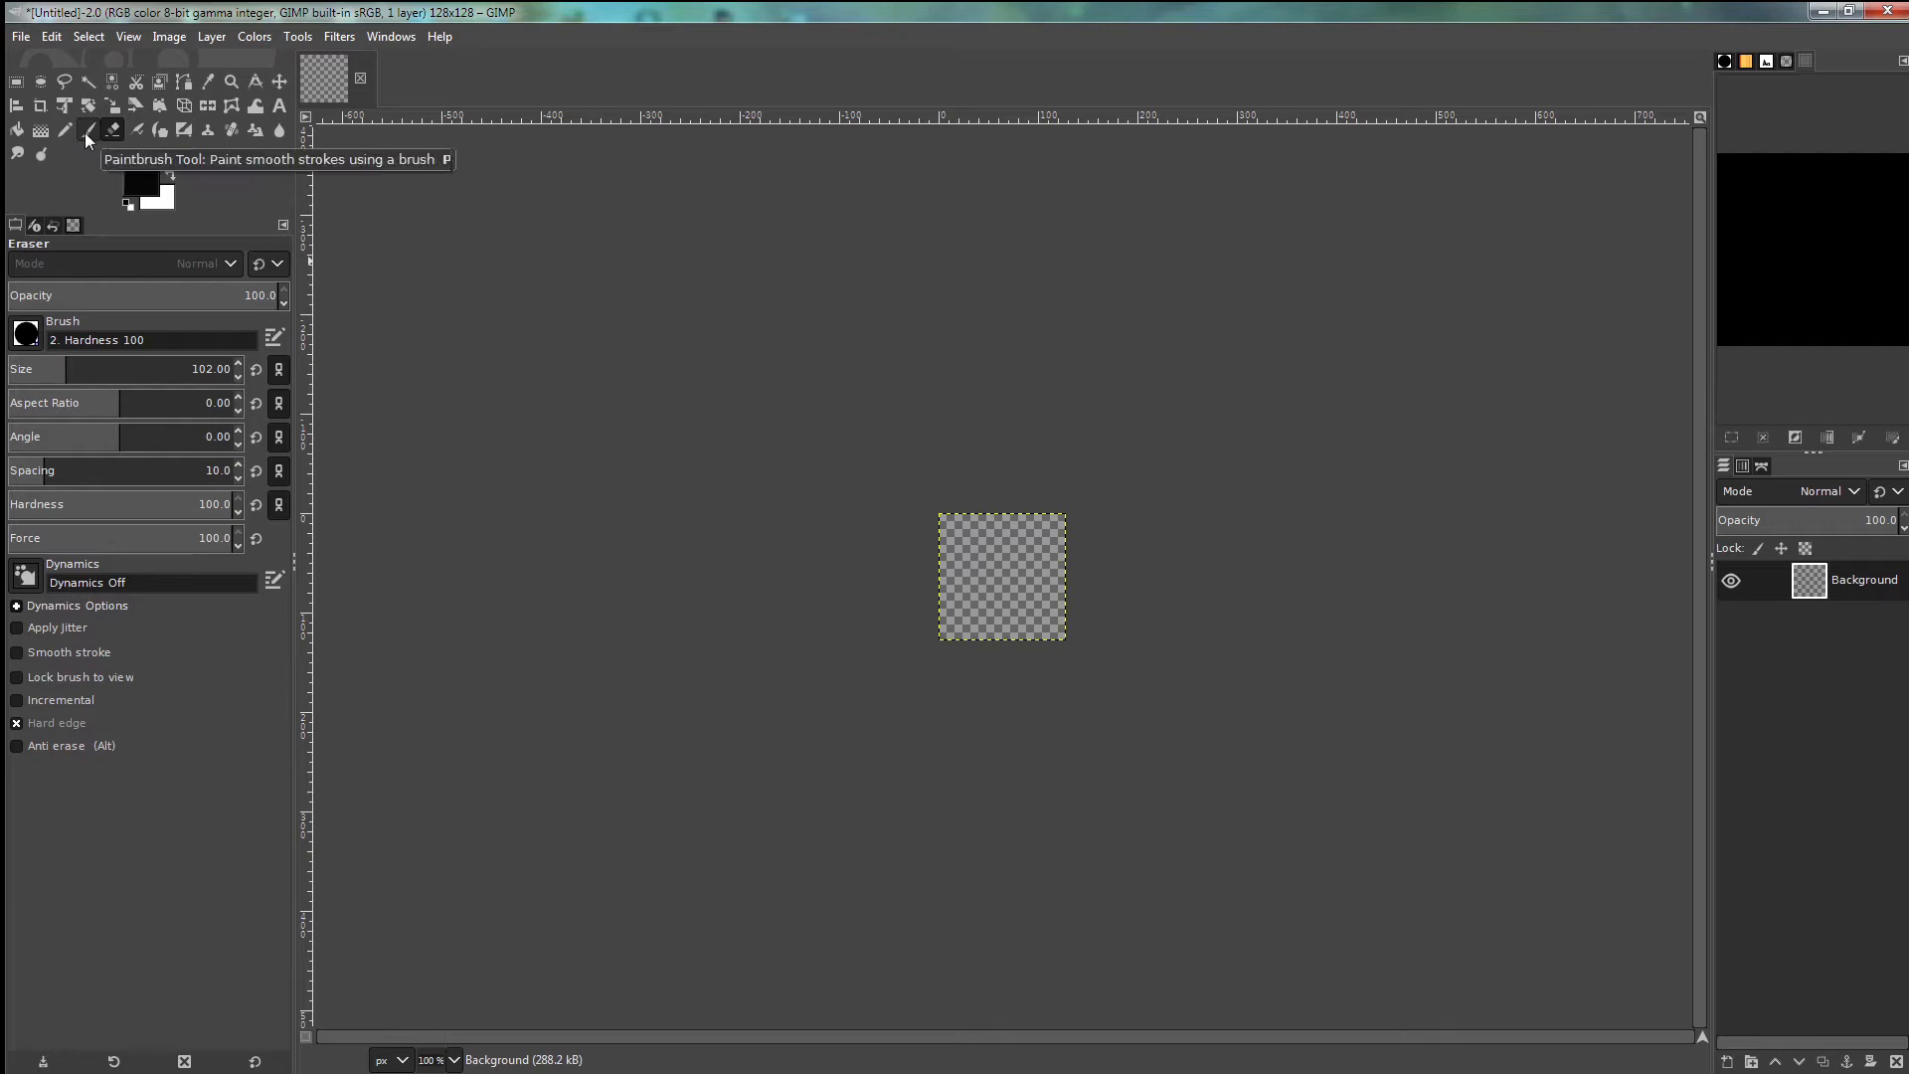
- Select the Pencil at size 16 and zoom the canvas to 400%
click(65, 129)
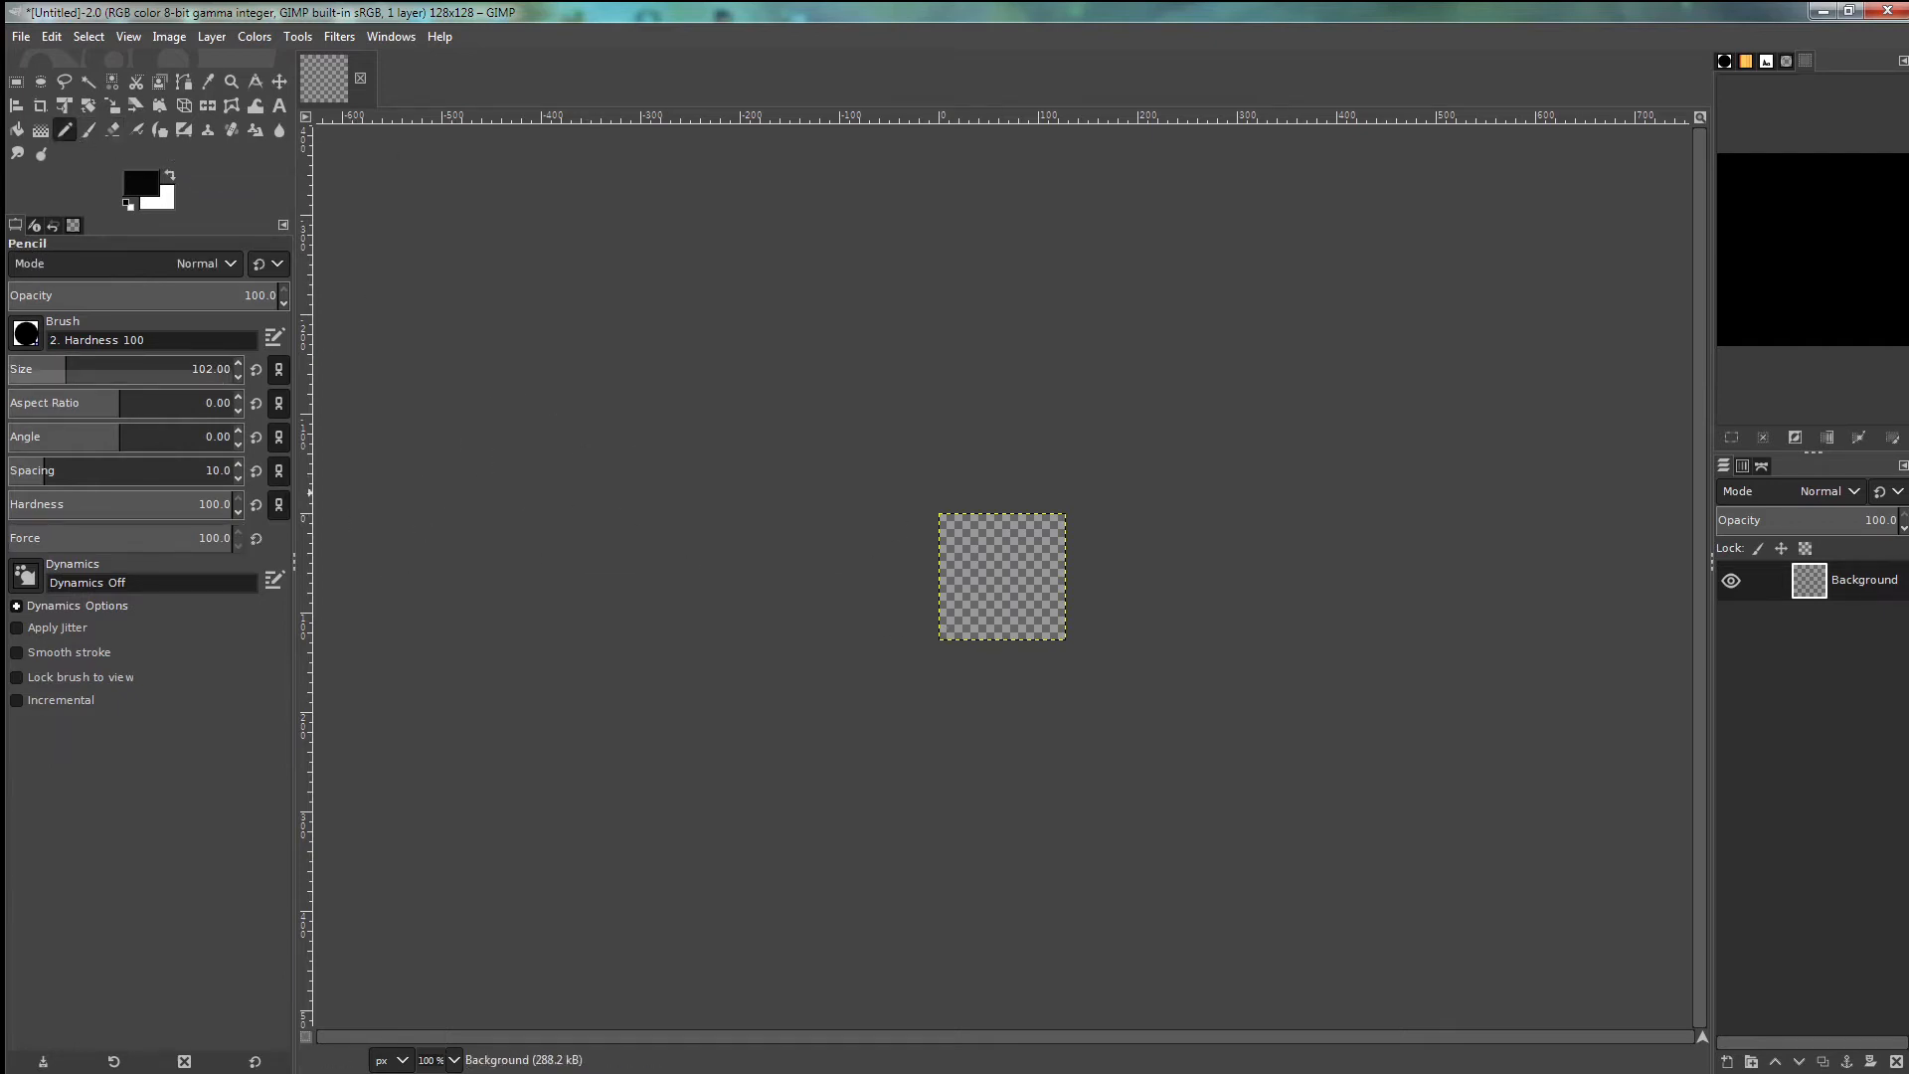
drag(240, 376, 239, 377)
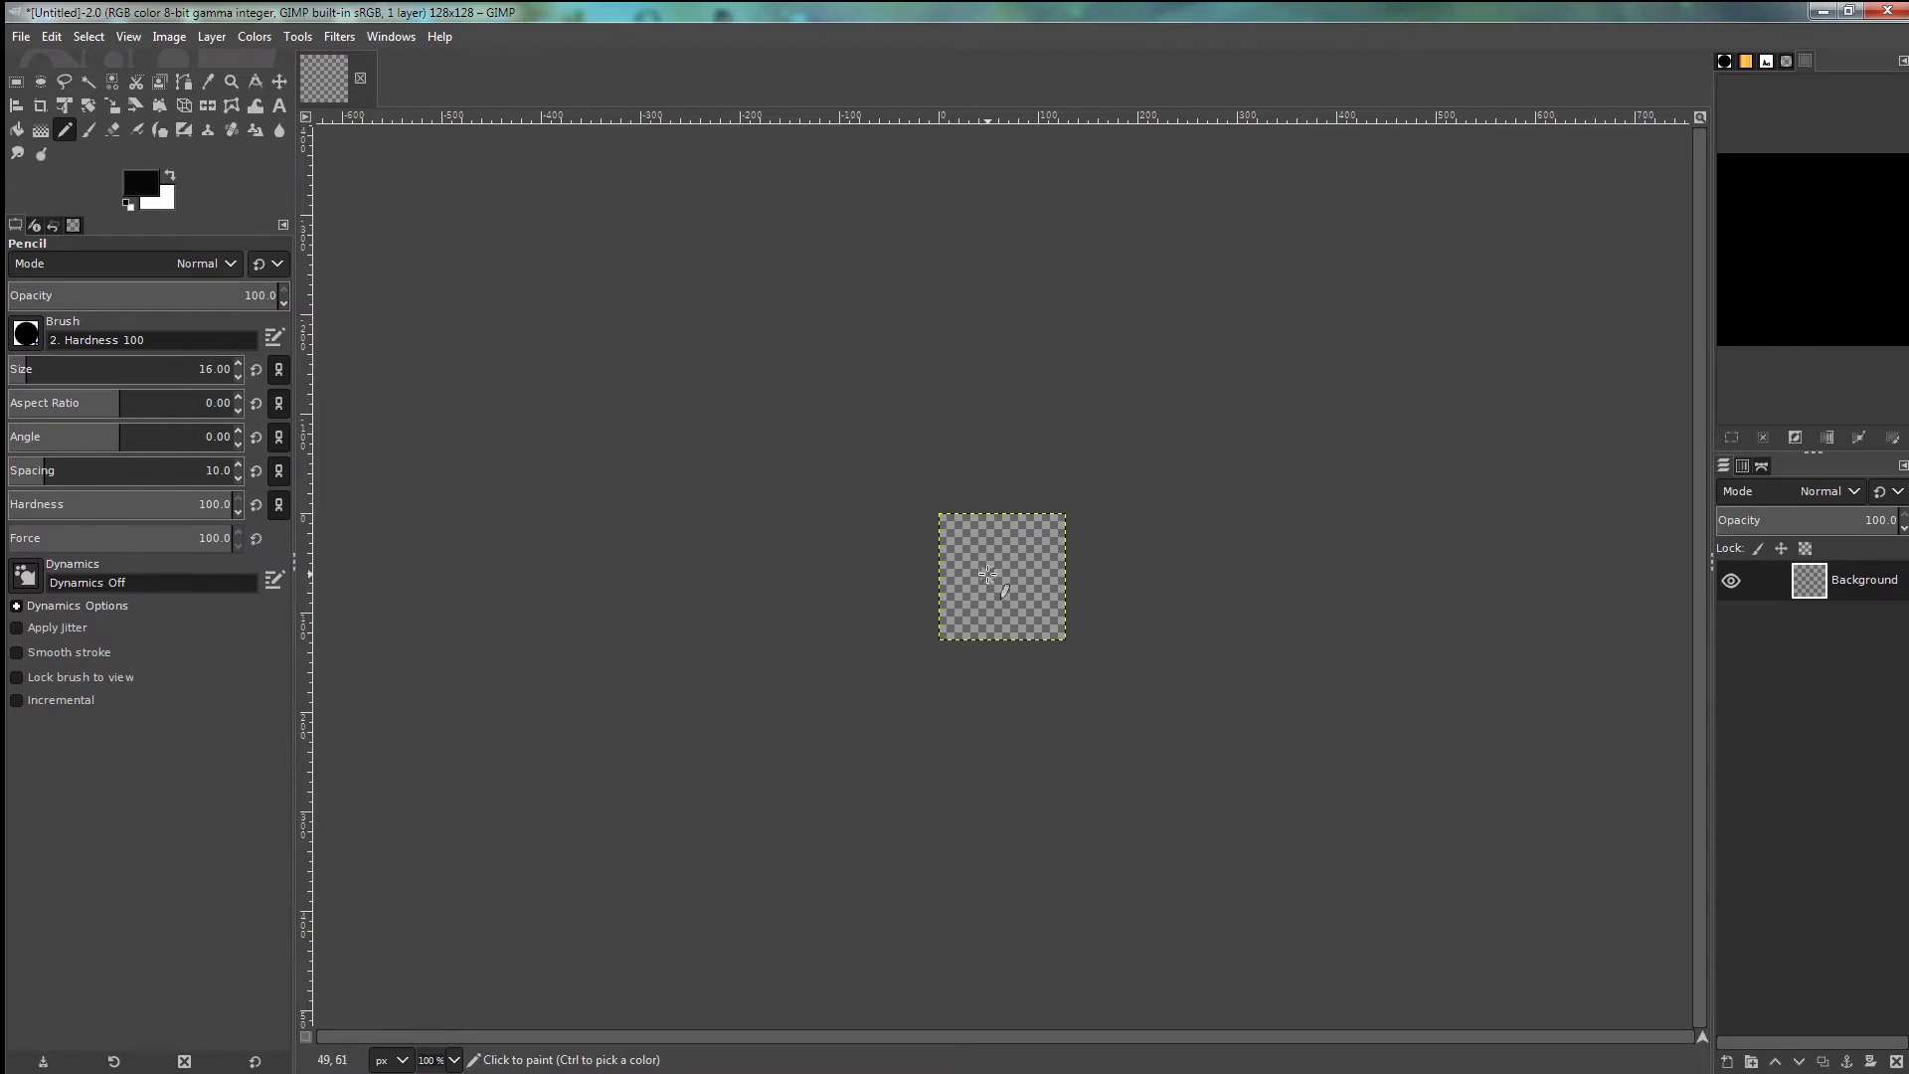
scroll(984, 584, up, 1)
scroll(984, 584, up, 3)
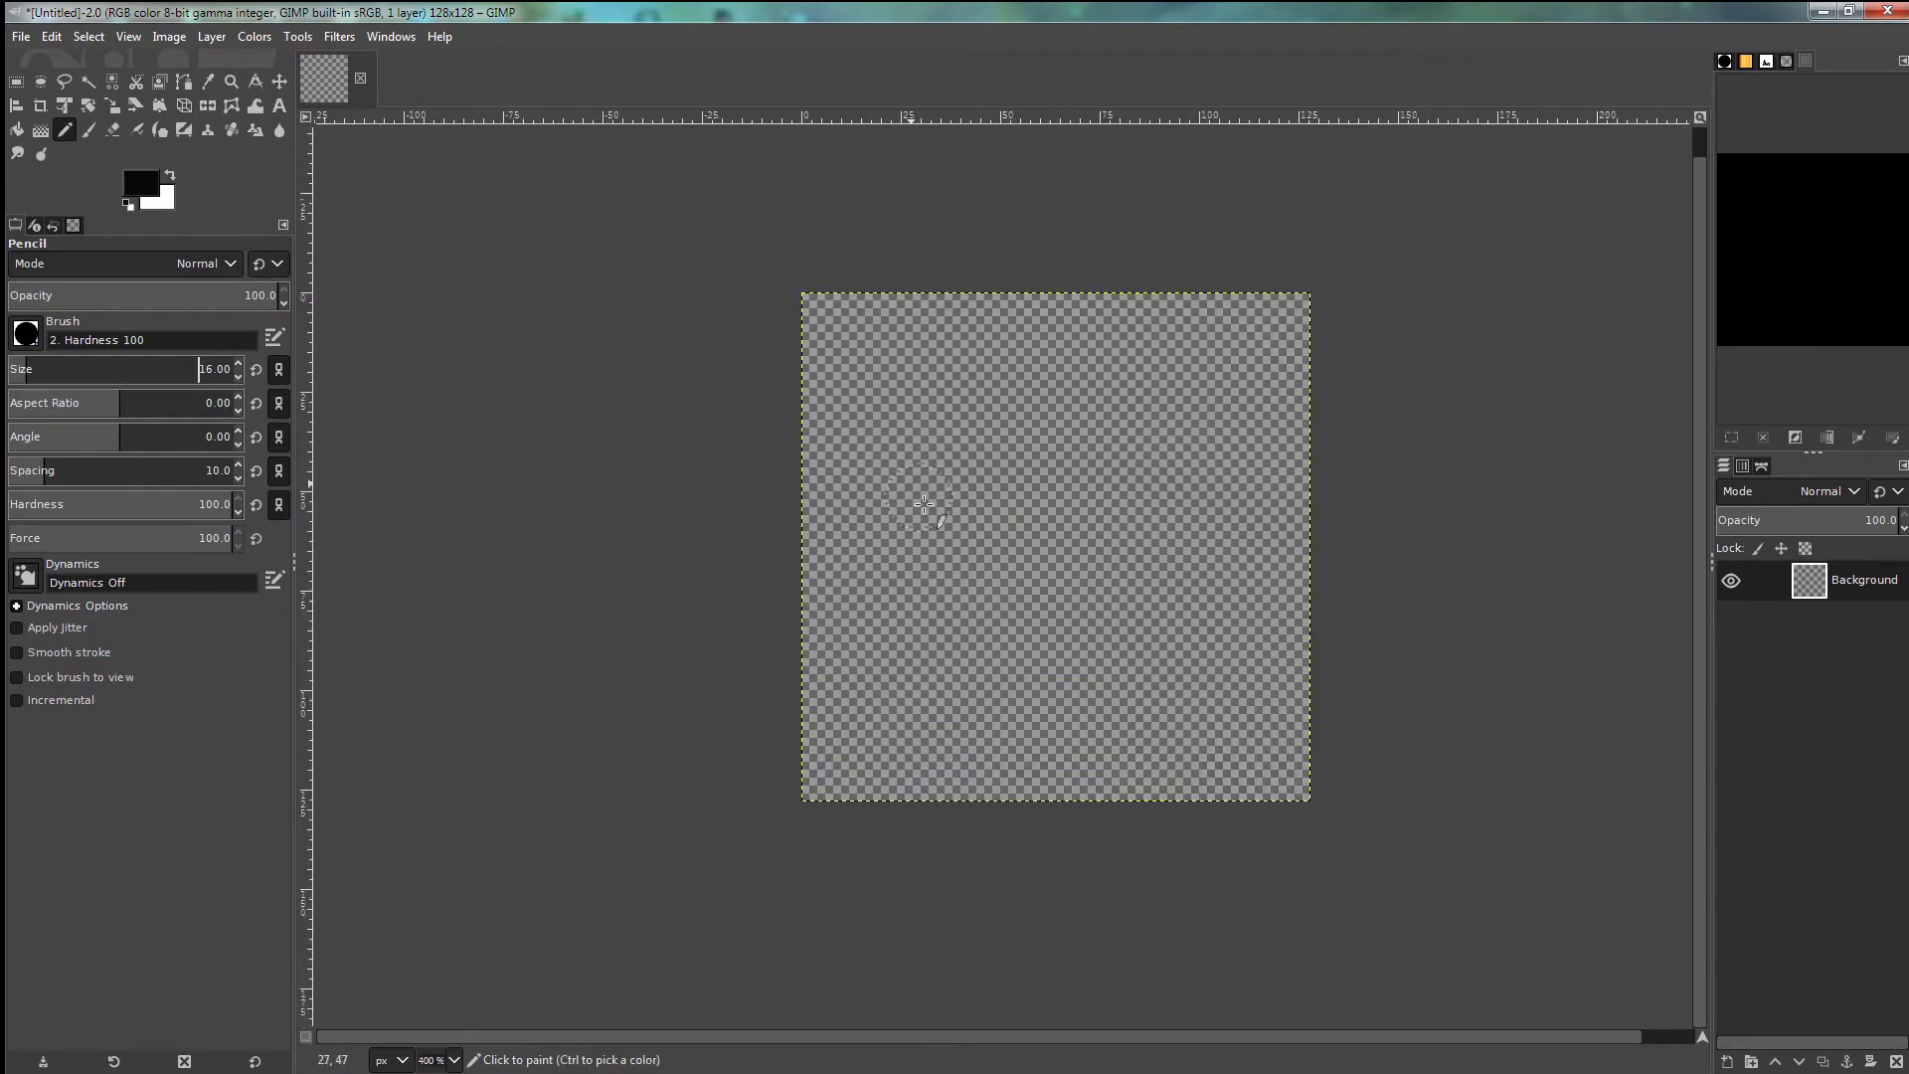
- Draw the digits 1, 2 and 8 in thick black strokes across the canvas
drag(862, 384, 863, 709)
mouse_move(985, 391)
mouse_down()
mouse_move(1073, 370)
mouse_move(1106, 398)
mouse_move(1090, 470)
mouse_move(1016, 594)
mouse_move(987, 727)
mouse_move(1105, 733)
mouse_up()
mouse_move(1257, 378)
mouse_down()
mouse_move(1216, 363)
mouse_move(1189, 405)
mouse_move(1187, 452)
mouse_move(1220, 498)
mouse_move(1256, 470)
mouse_move(1270, 418)
mouse_move(1227, 534)
mouse_move(1192, 539)
mouse_move(1137, 620)
mouse_move(1151, 713)
mouse_move(1192, 725)
mouse_move(1253, 679)
mouse_move(1271, 605)
mouse_move(1194, 512)
mouse_up()
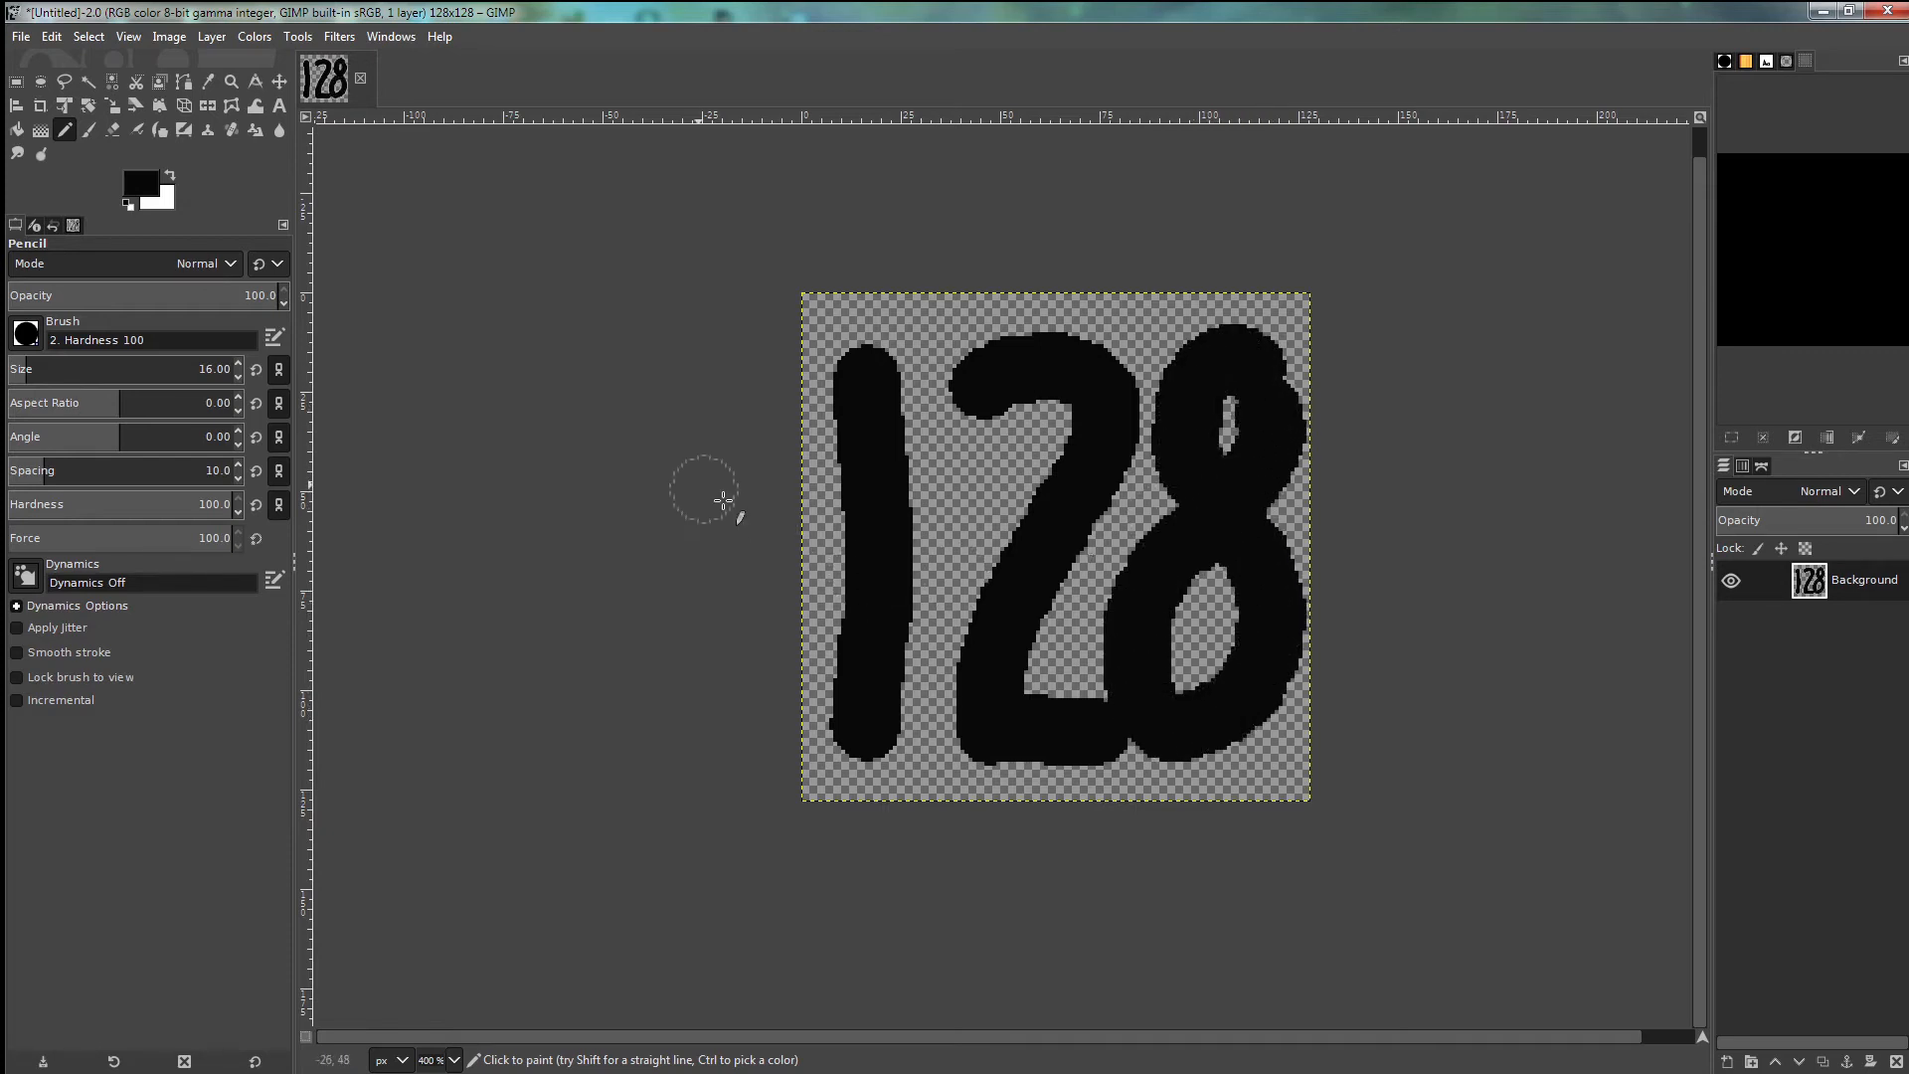
click(21, 38)
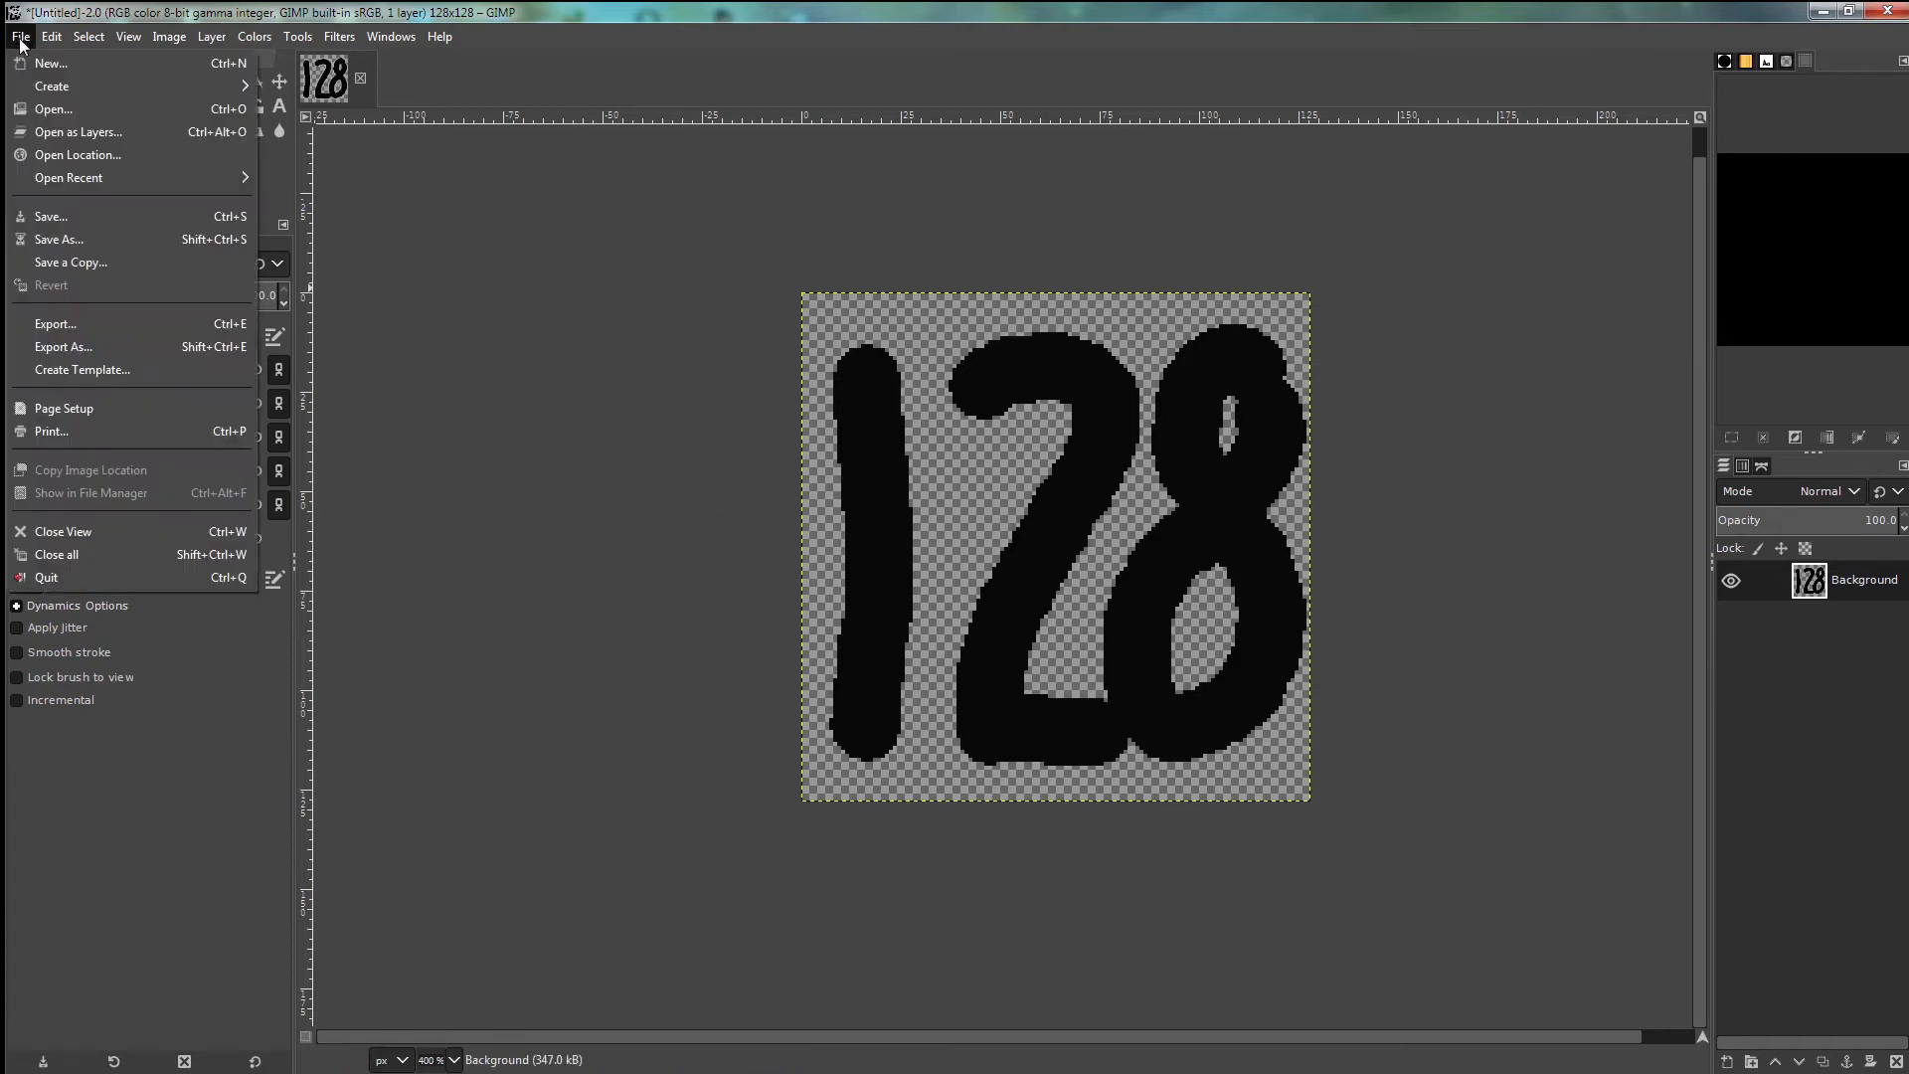
- Export the drawing as N128.png into the favicon folder, accepting the PNG options
click(75, 347)
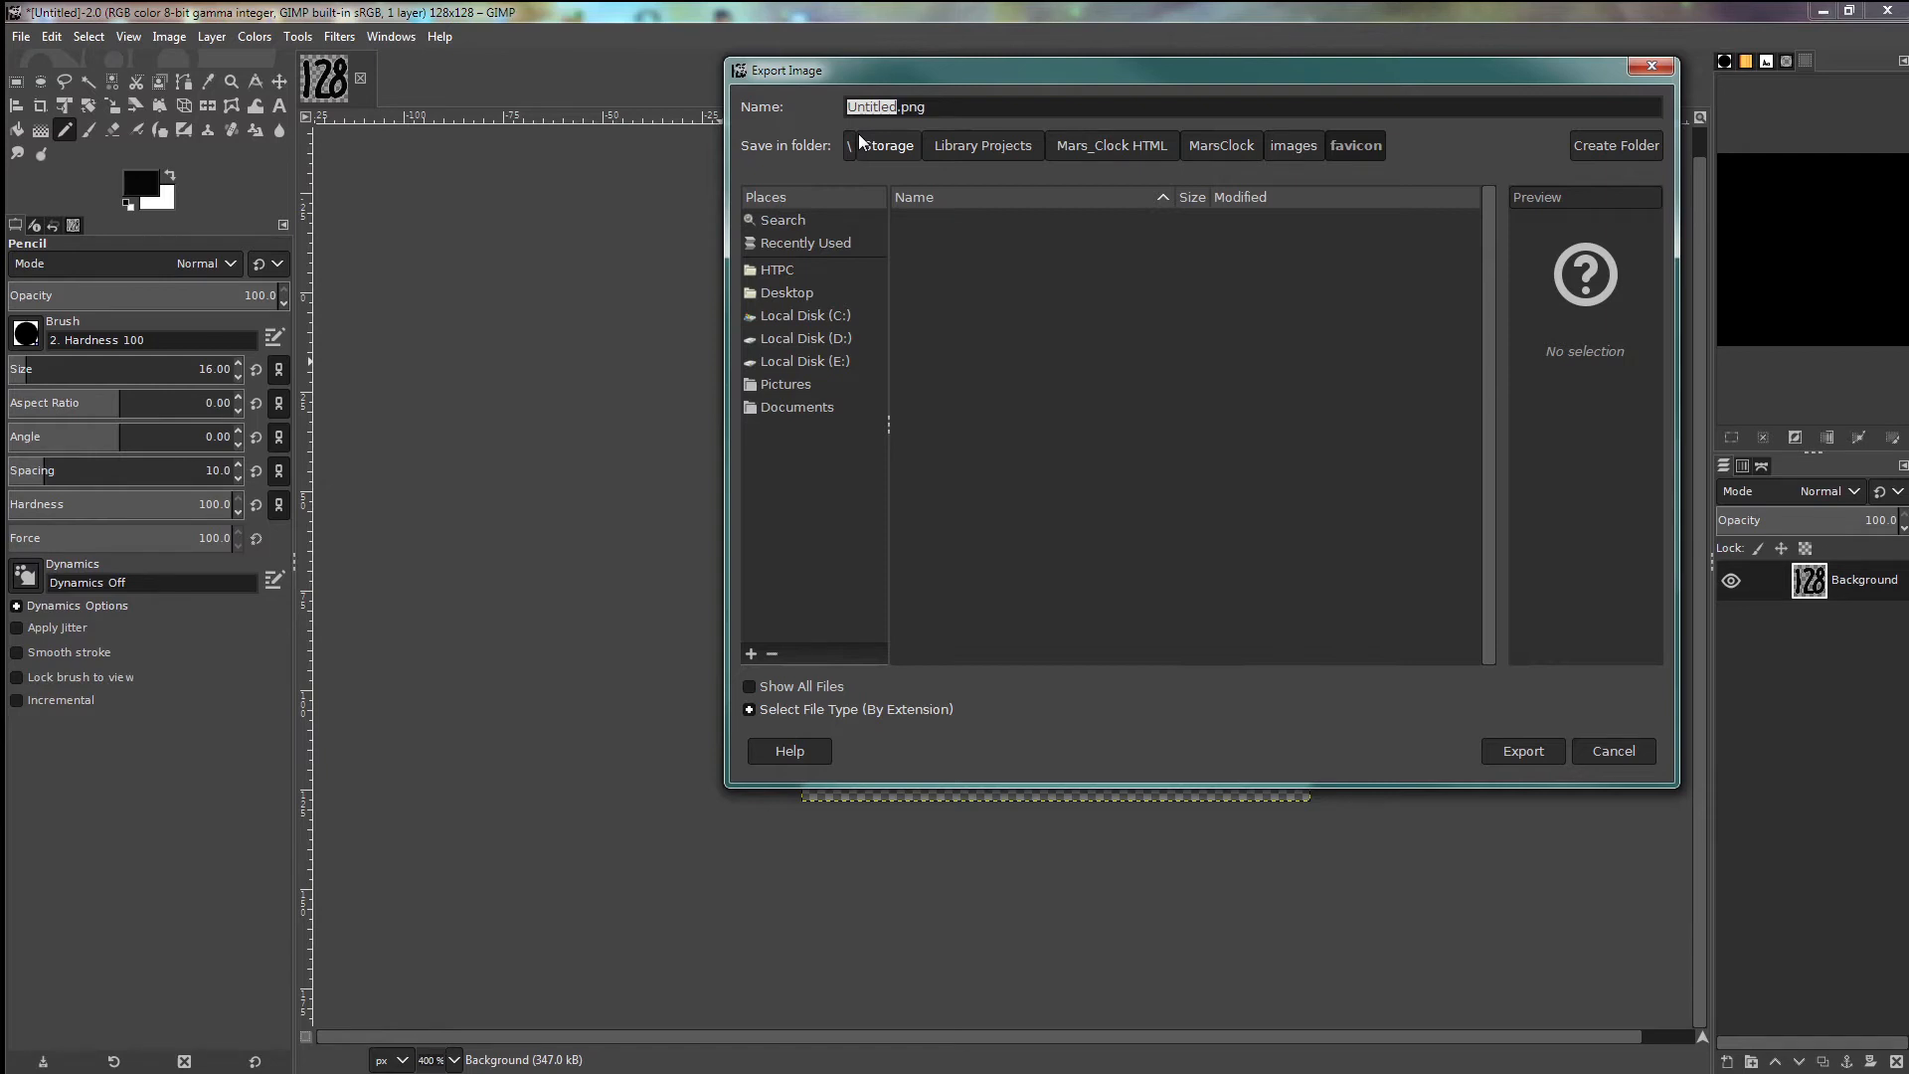
text(N128)
click(1523, 753)
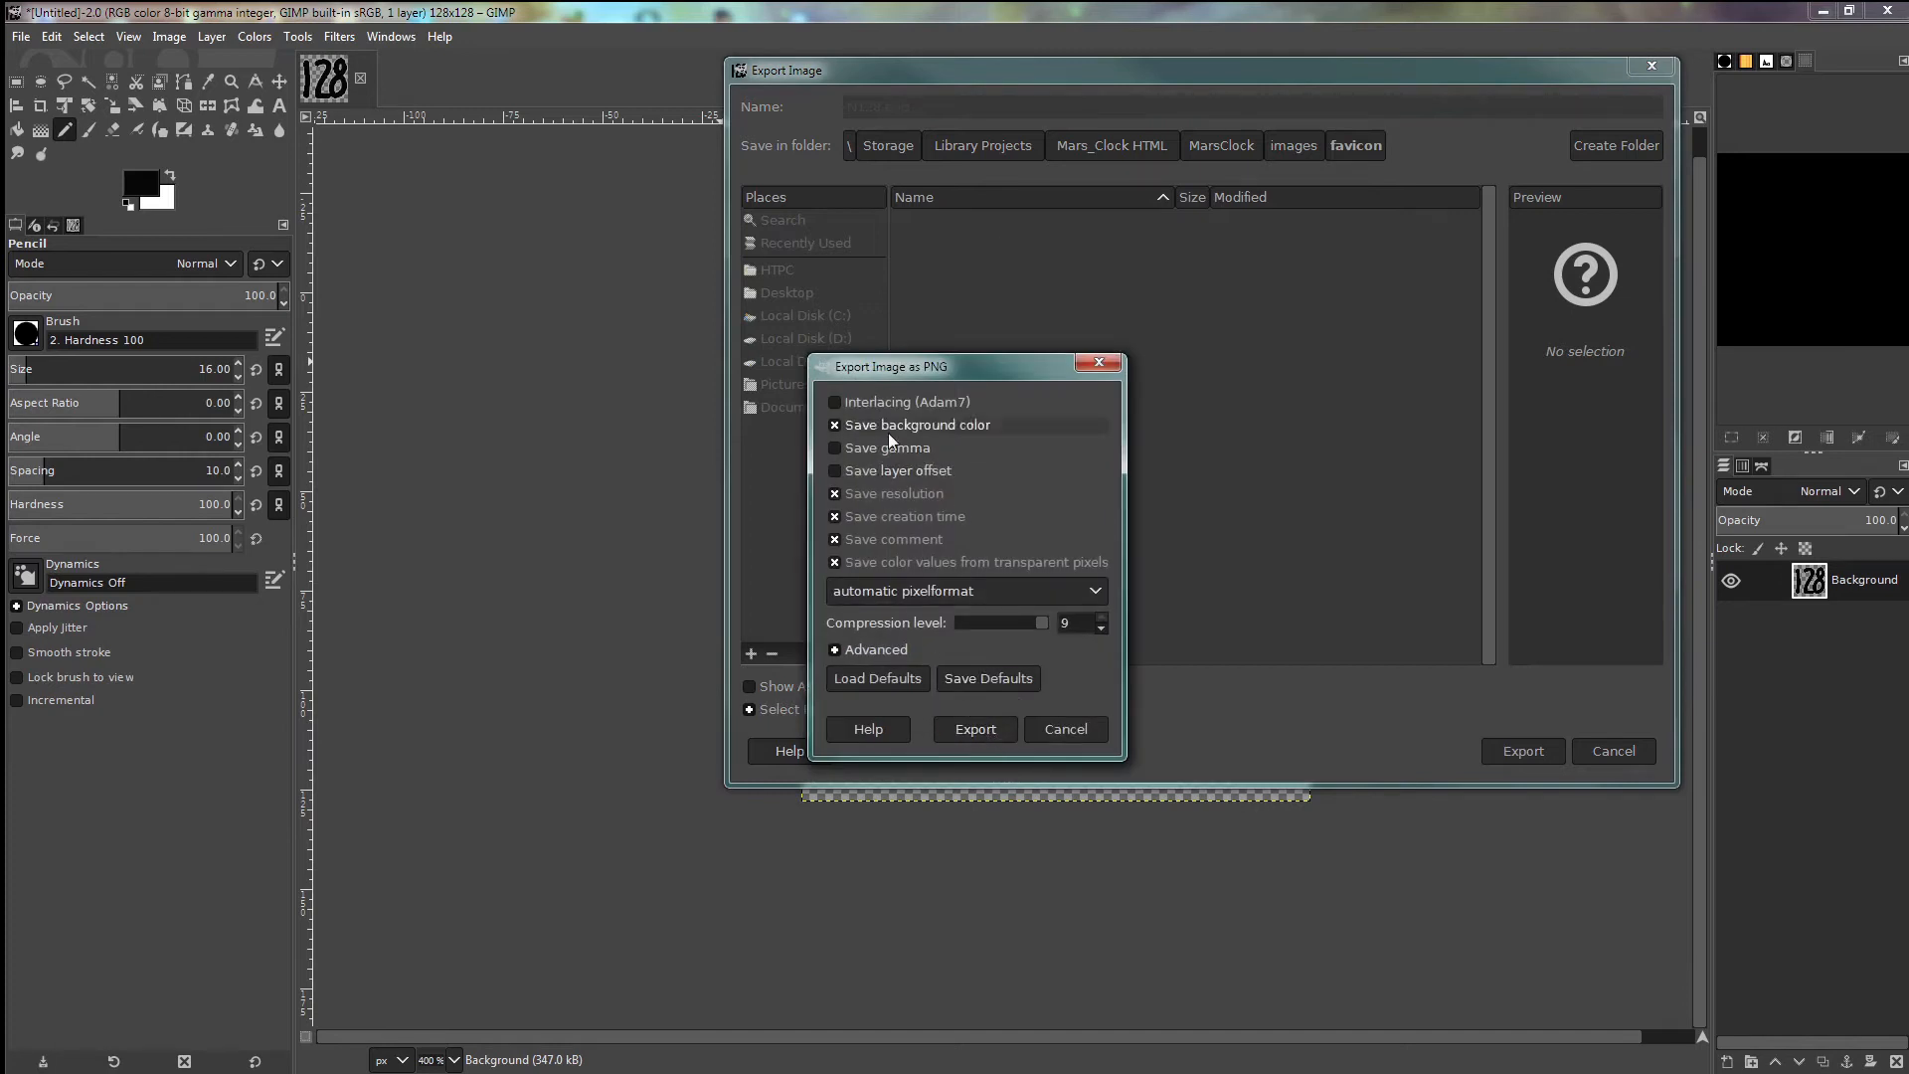
click(980, 729)
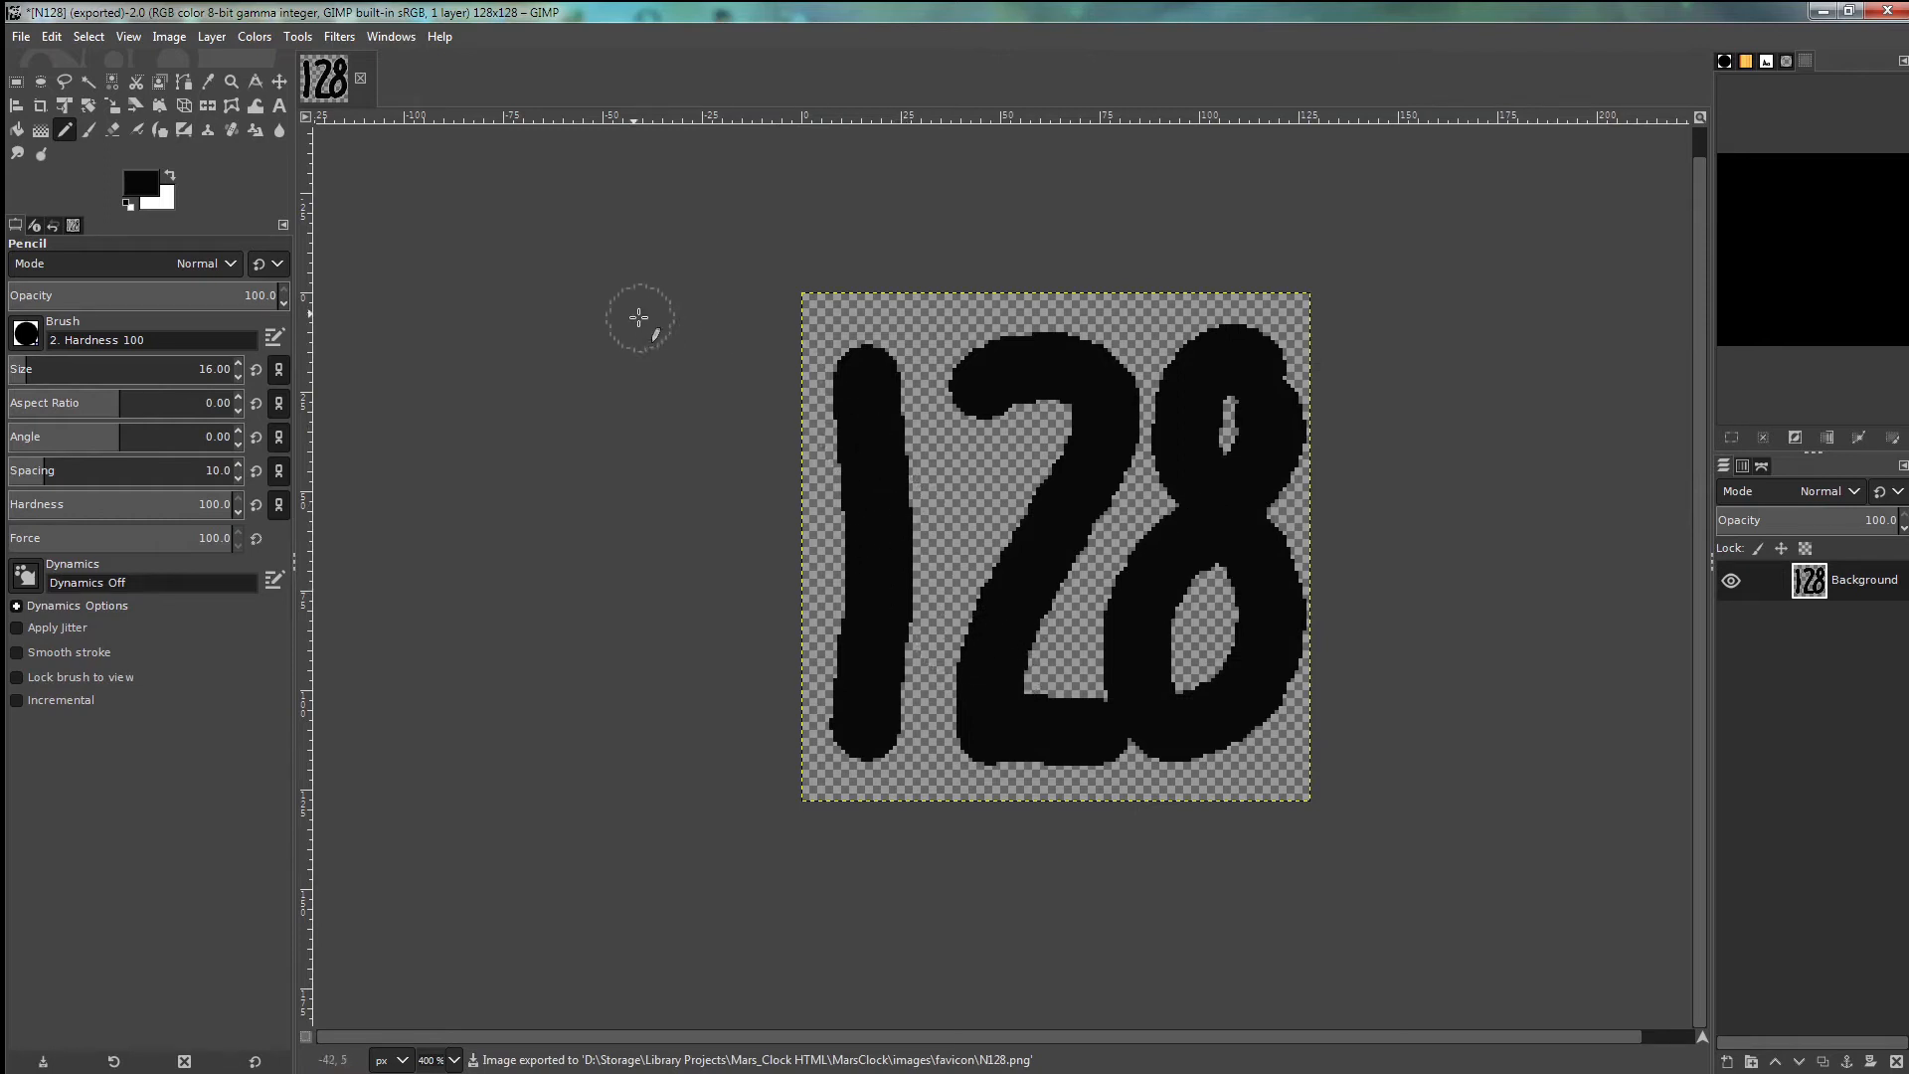
click(112, 130)
- Erase the 128 drawing and scale the empty image down to 64 × 64 pixels
mouse_move(865, 348)
mouse_down()
mouse_move(903, 609)
mouse_move(880, 527)
mouse_move(839, 725)
mouse_move(912, 690)
mouse_move(954, 397)
mouse_move(1255, 313)
mouse_move(1099, 516)
mouse_move(1269, 558)
mouse_move(1116, 703)
mouse_move(1255, 741)
mouse_up()
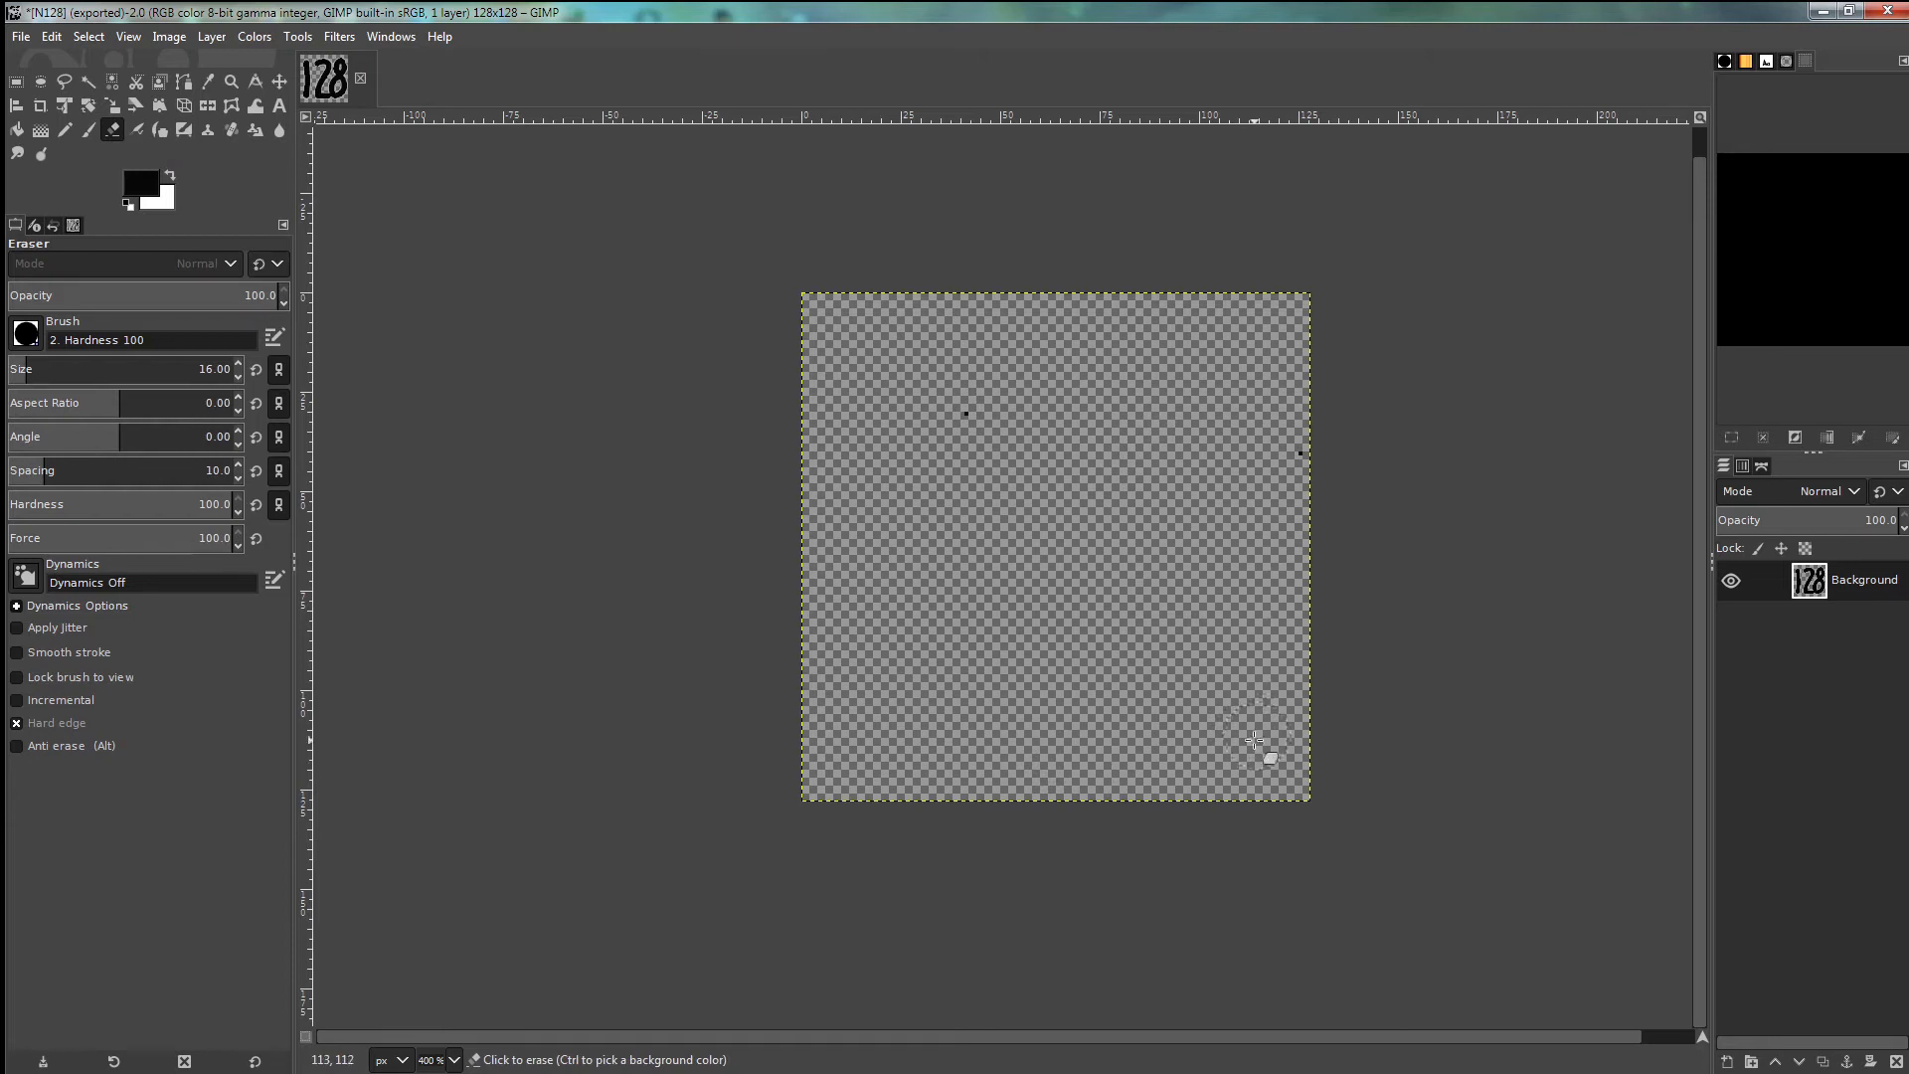
click(168, 38)
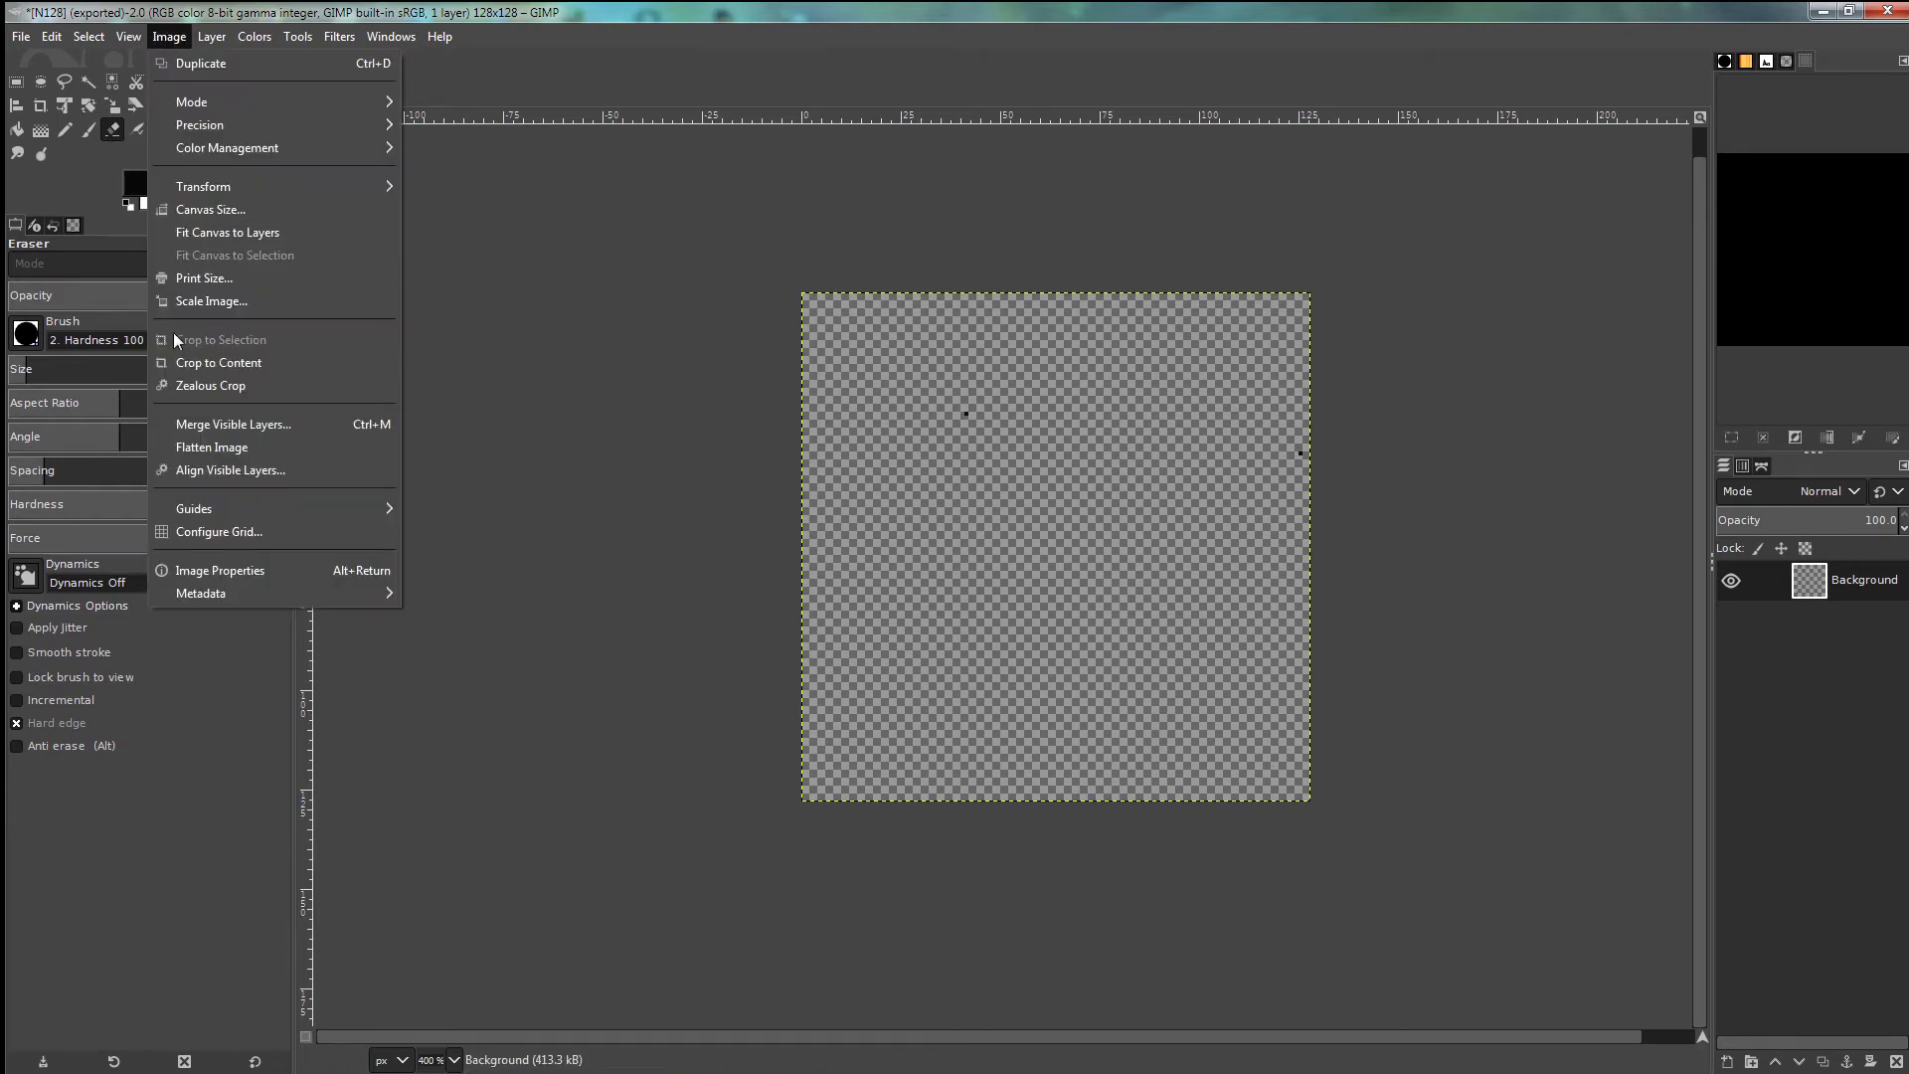
click(211, 300)
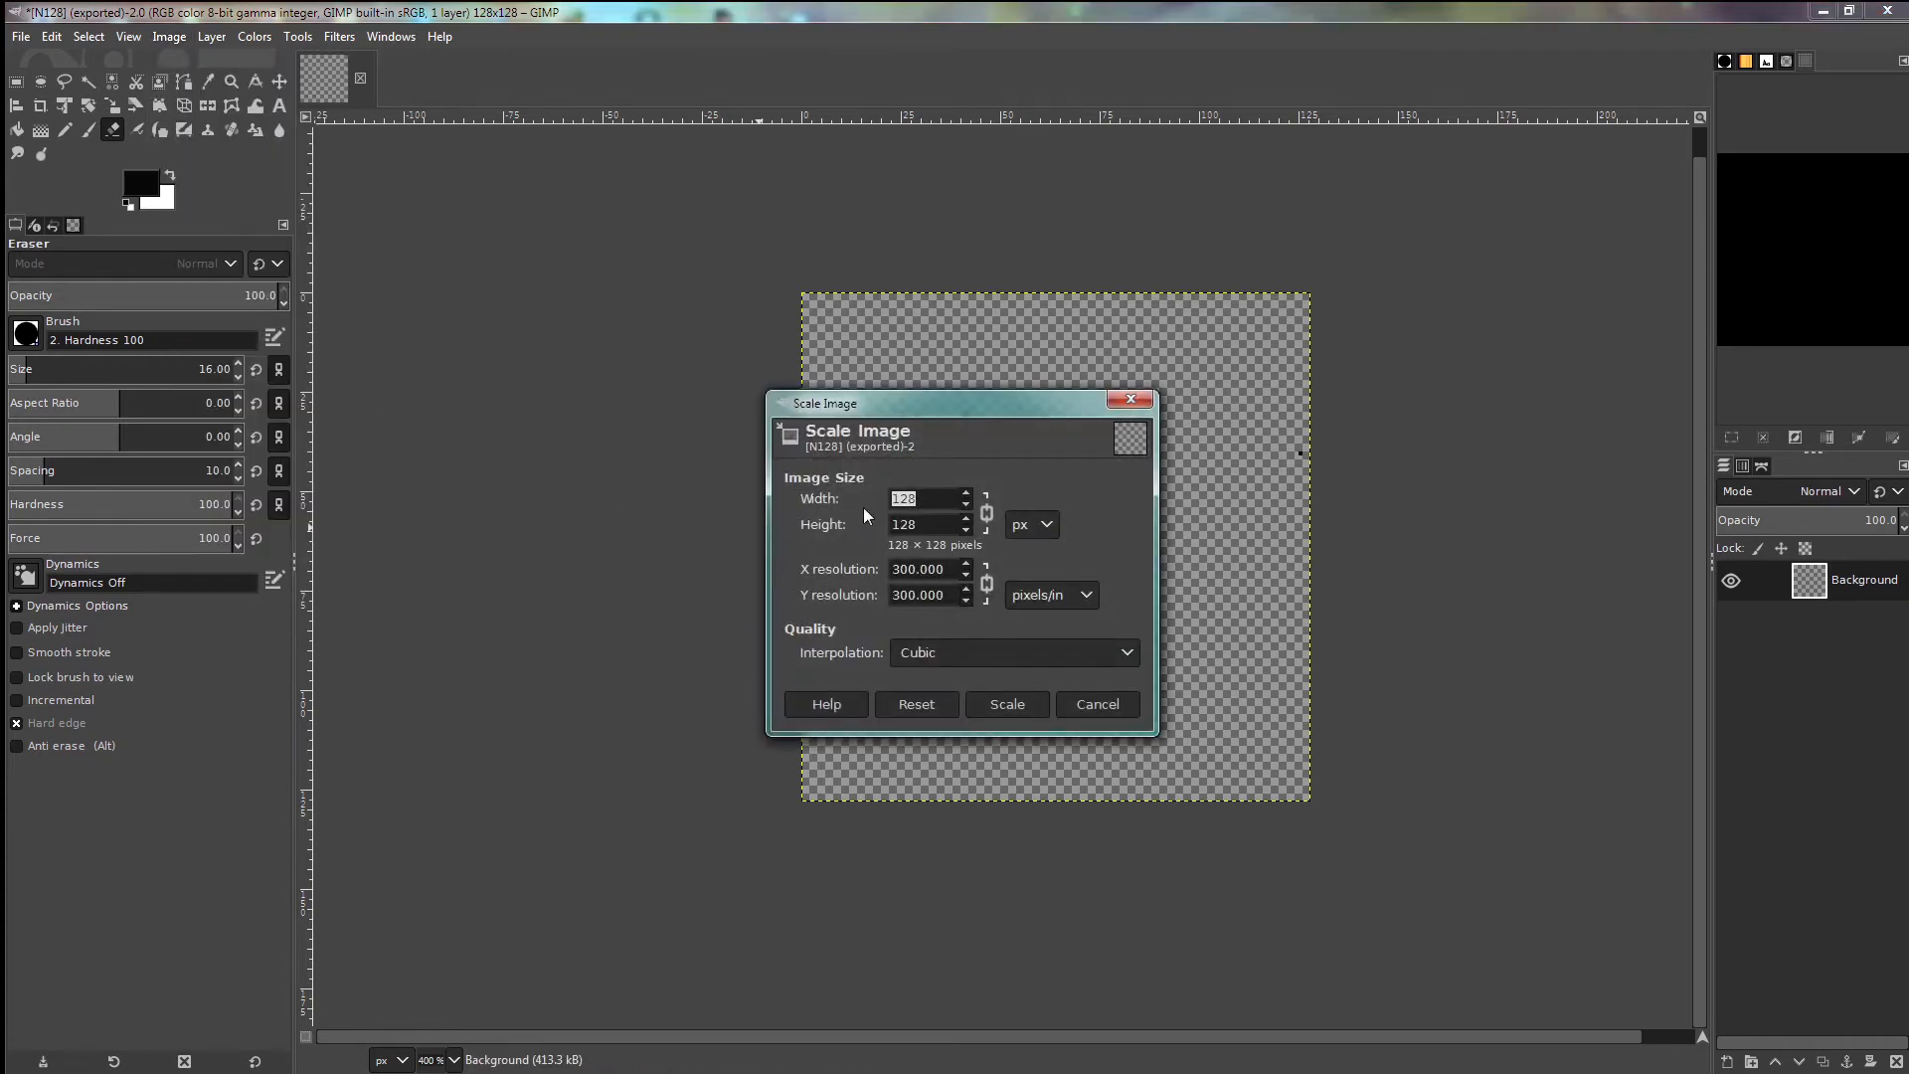
text(64)
key(Tab)
click(1008, 704)
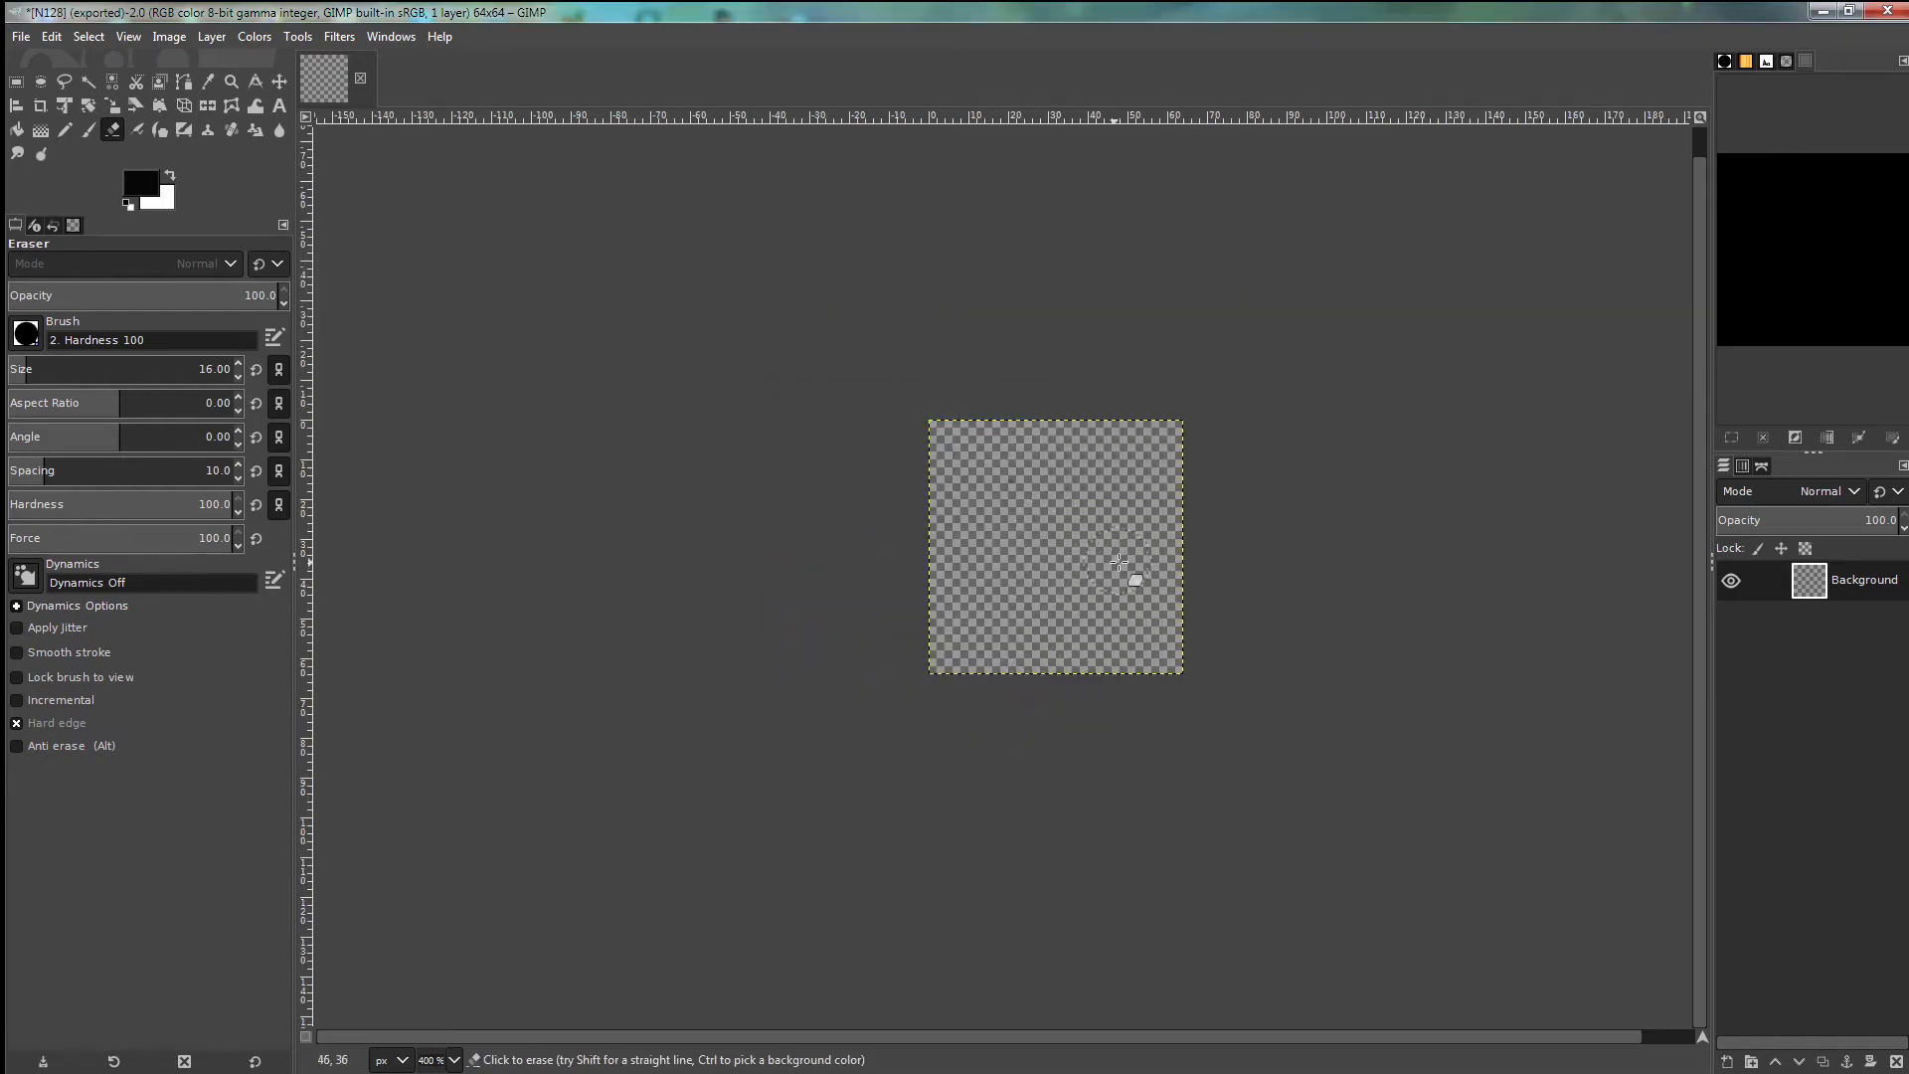
scroll(1111, 550, up, 2)
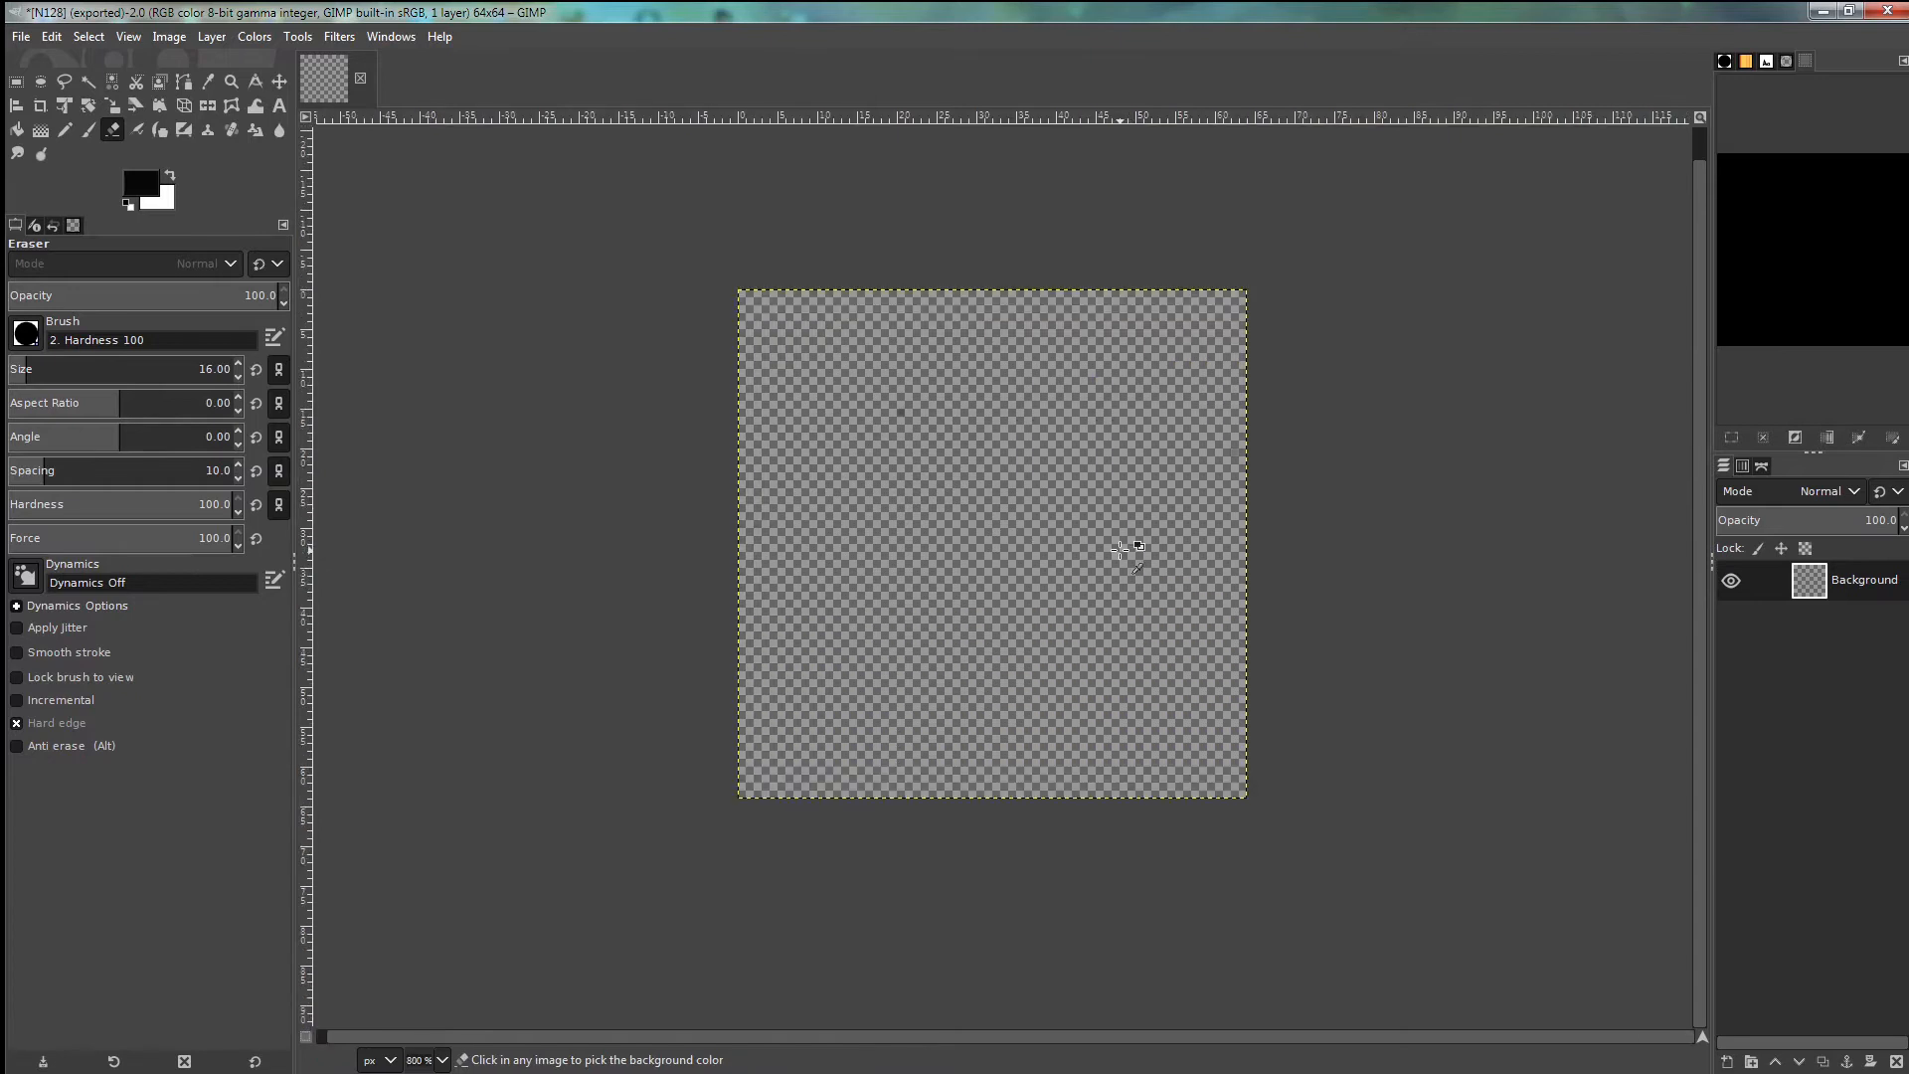
click(65, 132)
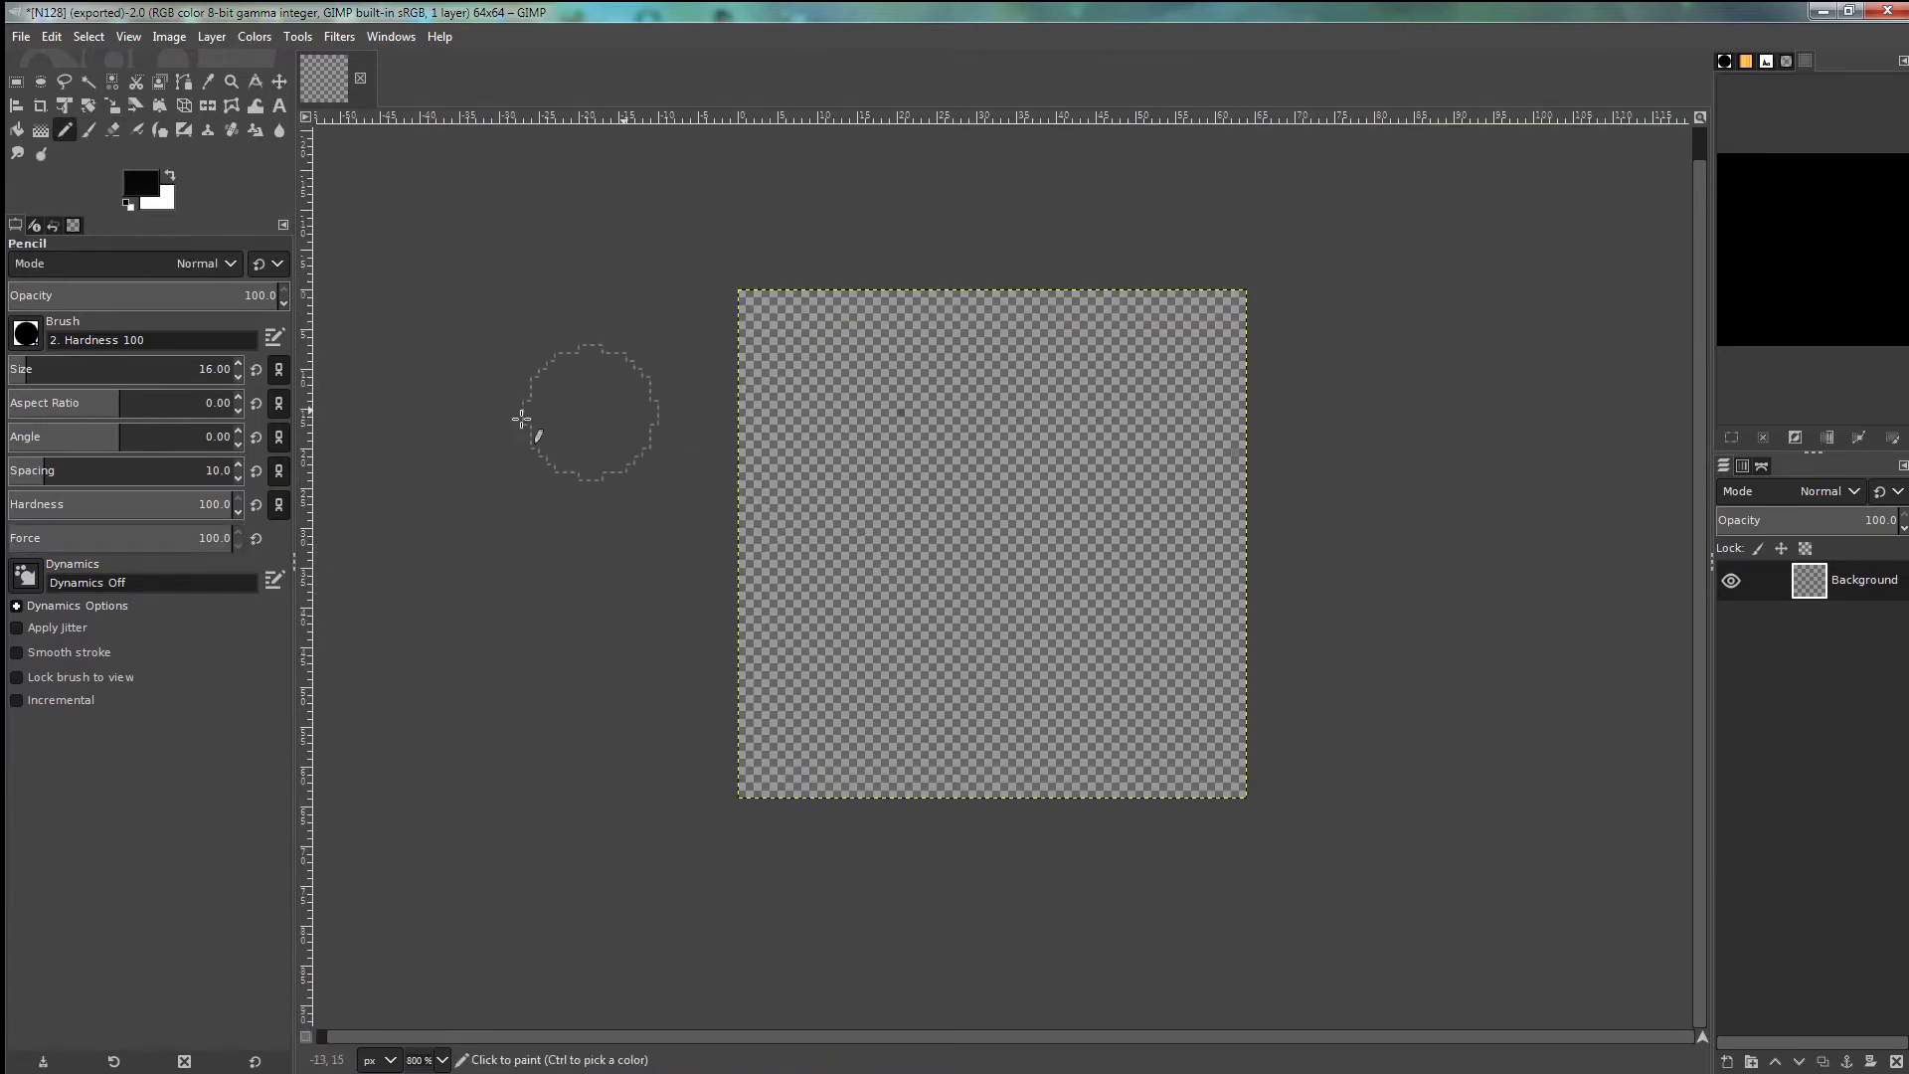
- Set the pencil to size 12 and draw the digits 6 and 4 across the canvas
click(239, 377)
mouse_move(879, 365)
mouse_down()
mouse_move(817, 620)
mouse_move(836, 685)
mouse_move(901, 713)
mouse_move(956, 704)
mouse_move(976, 650)
mouse_move(960, 589)
mouse_move(890, 556)
mouse_move(969, 552)
mouse_up()
mouse_move(1014, 378)
mouse_down()
mouse_move(1035, 438)
mouse_move(1150, 460)
mouse_move(1163, 341)
mouse_move(1172, 631)
mouse_move(1163, 724)
mouse_move(1138, 746)
mouse_move(1136, 701)
mouse_up()
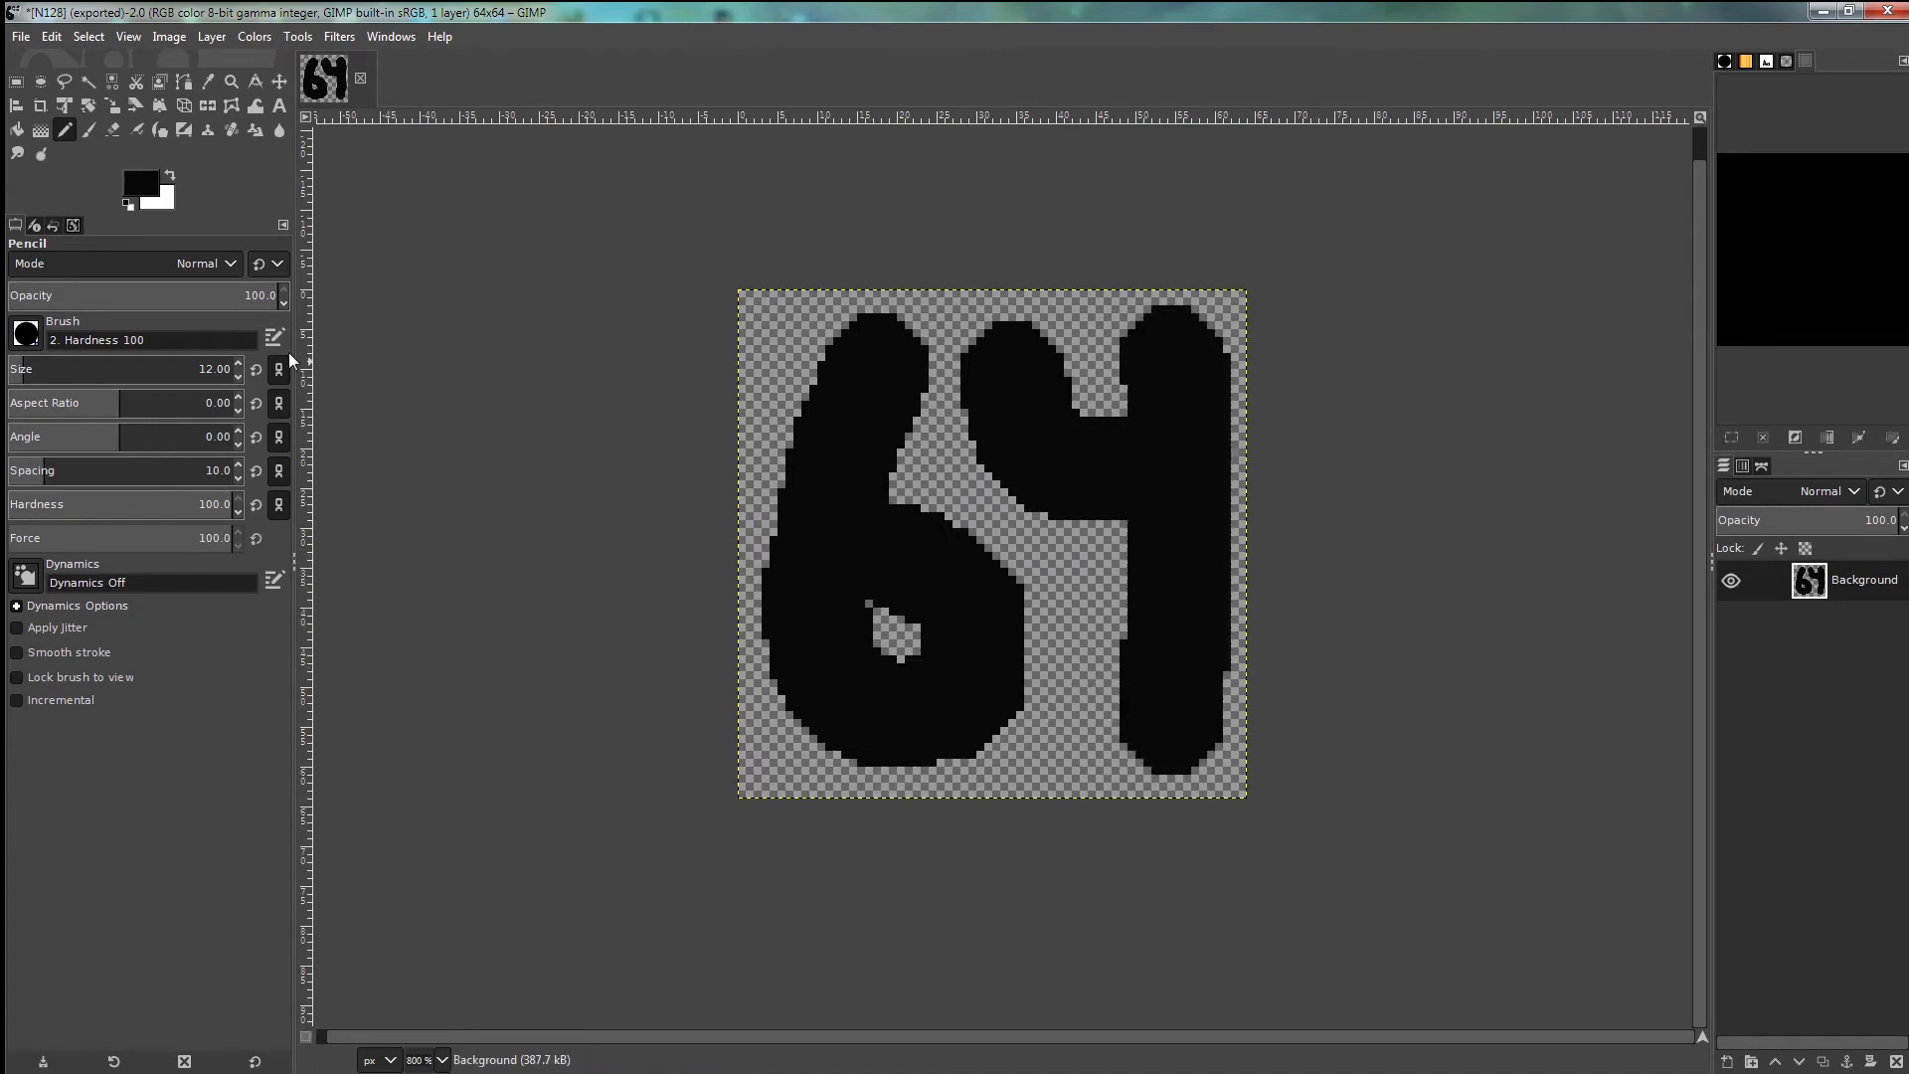
click(20, 38)
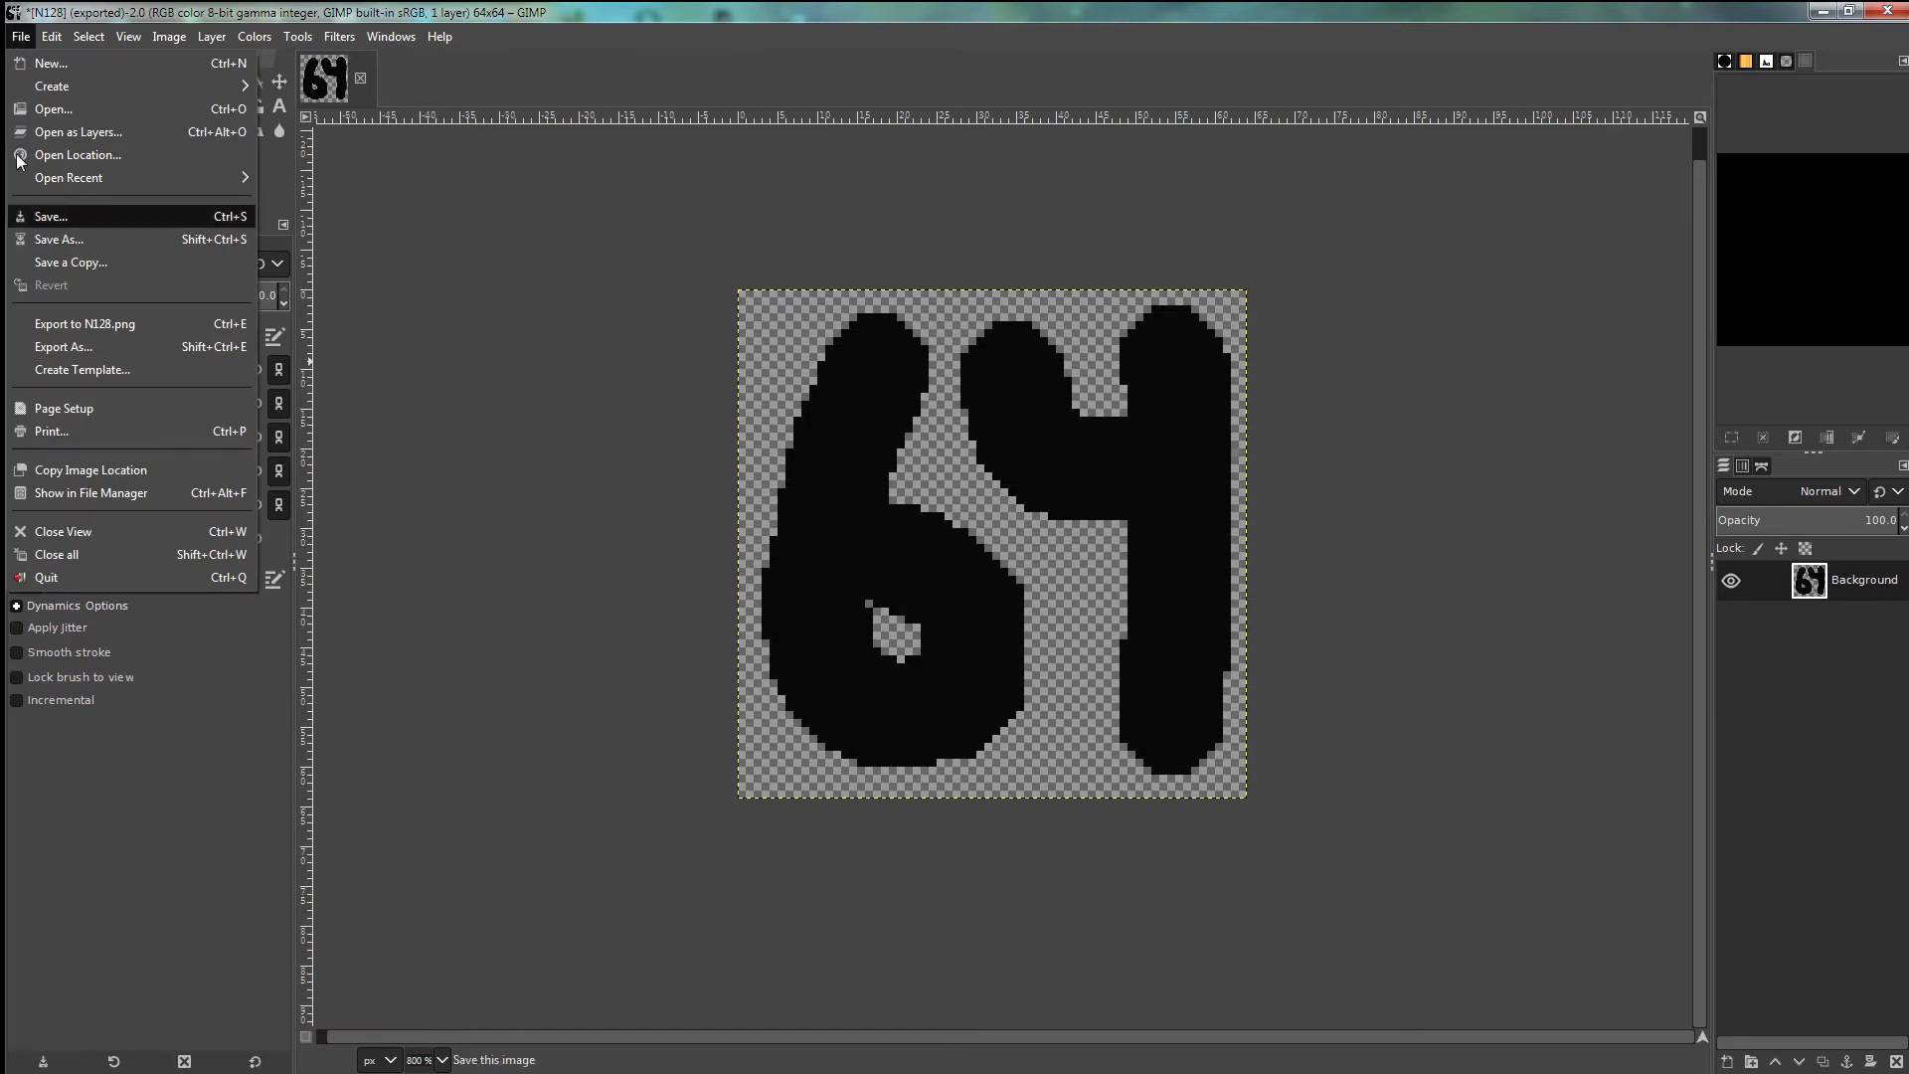
- Export the 64 drawing as N64.png into the favicon folder with the default PNG options
click(61, 348)
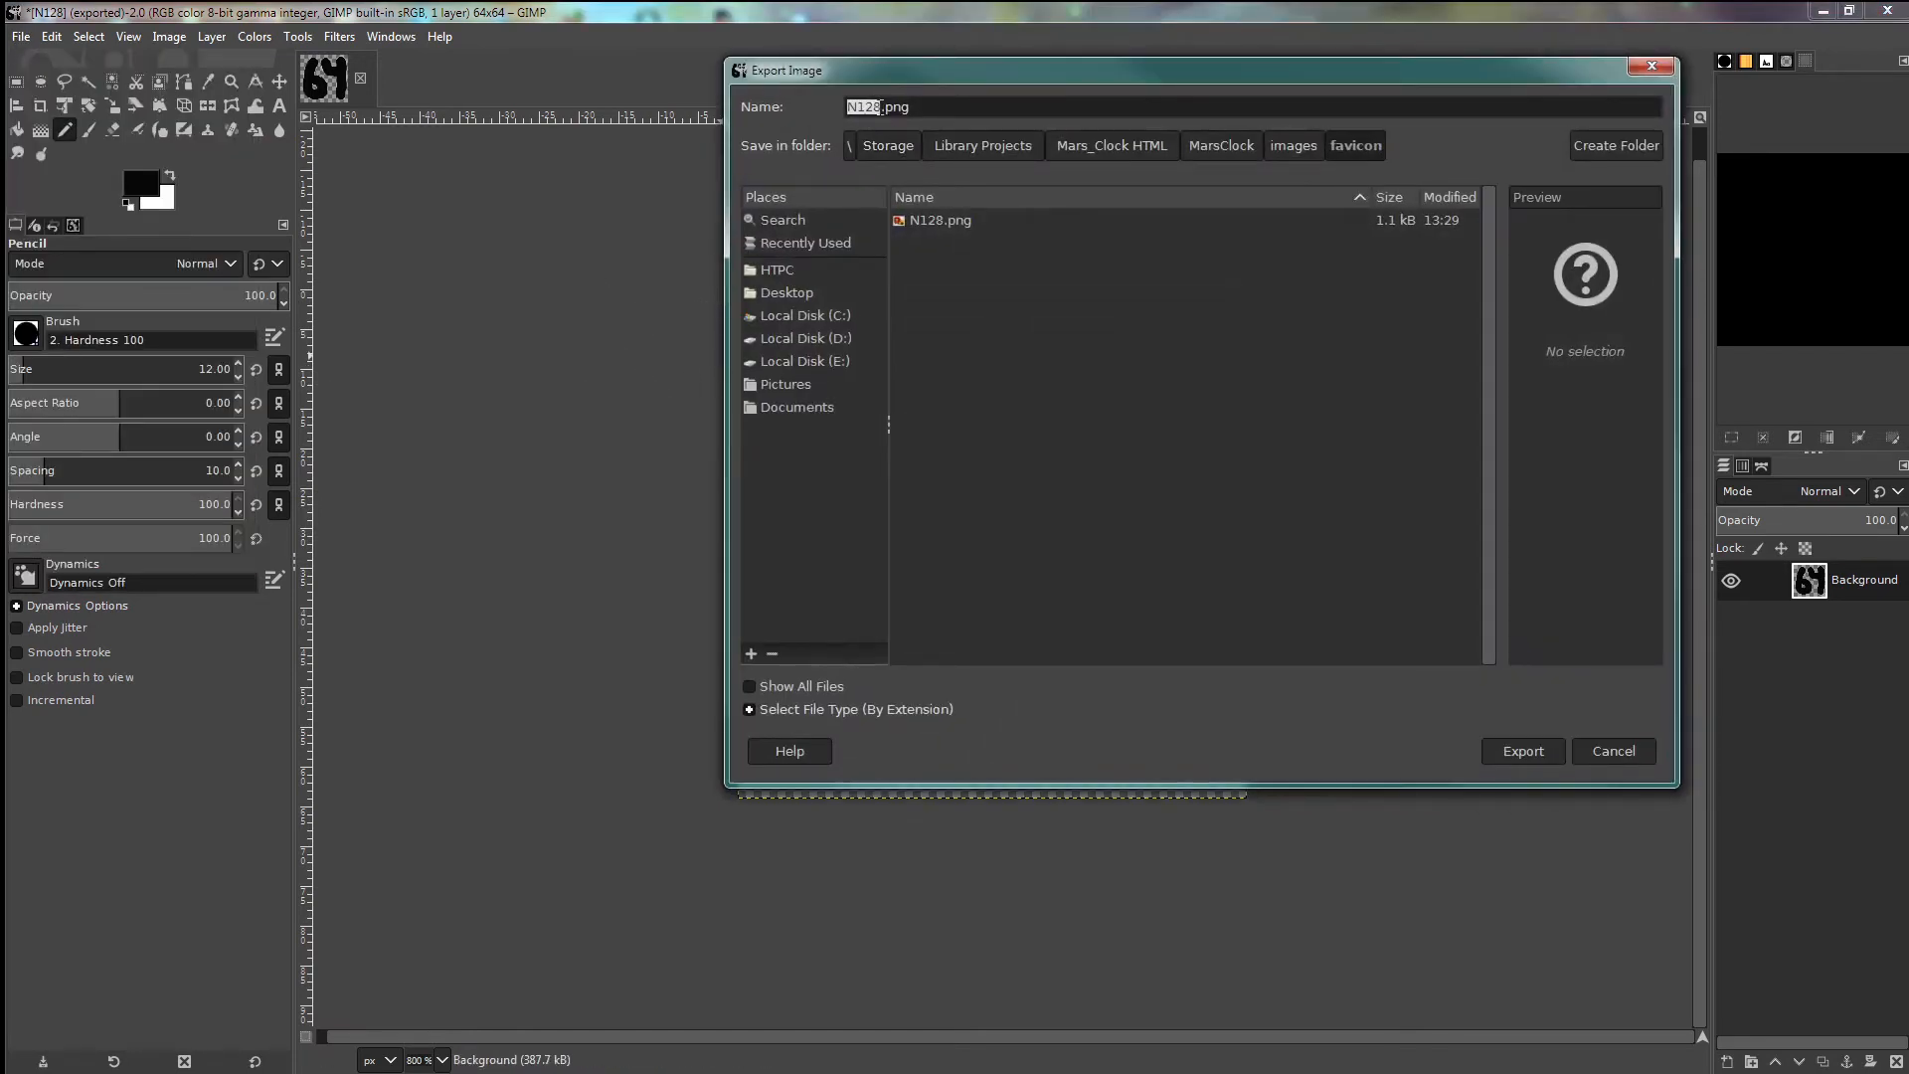
click(860, 106)
drag(860, 106, 872, 107)
text(64)
click(1522, 750)
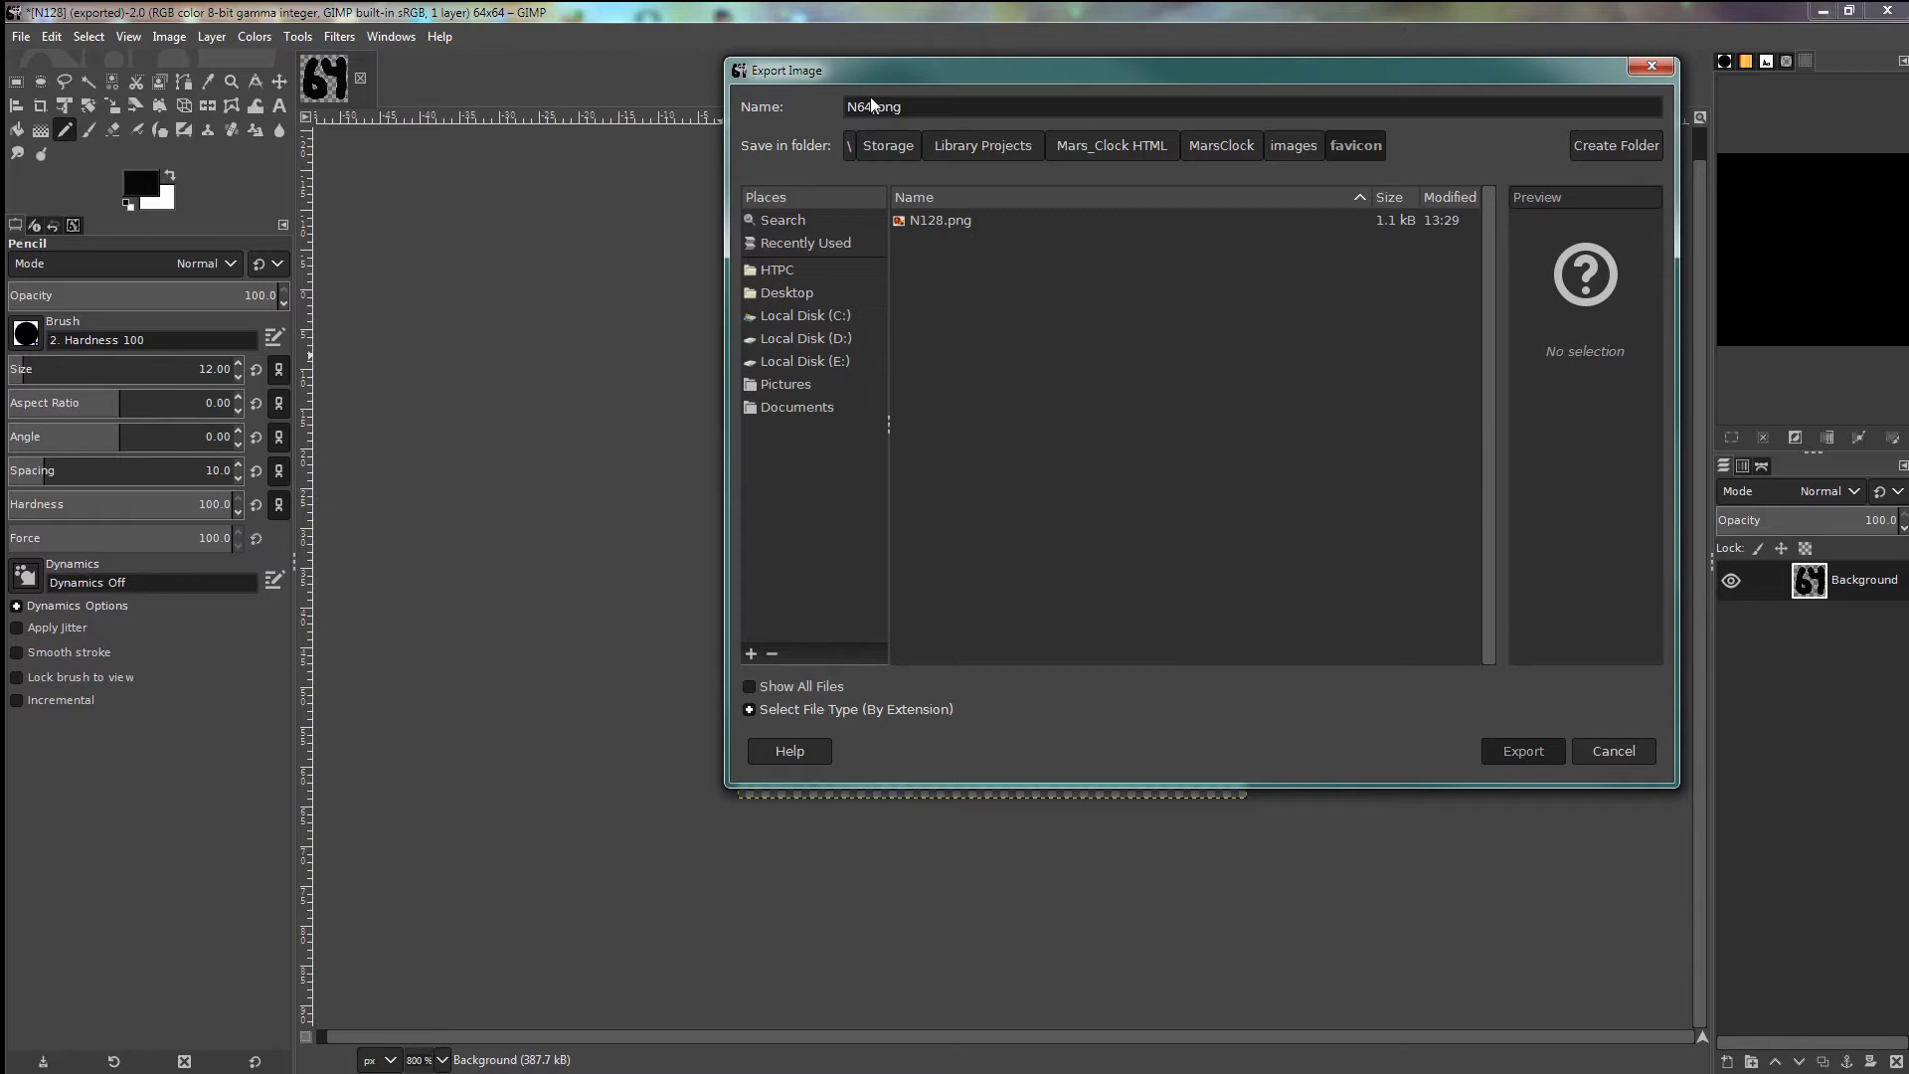
click(975, 729)
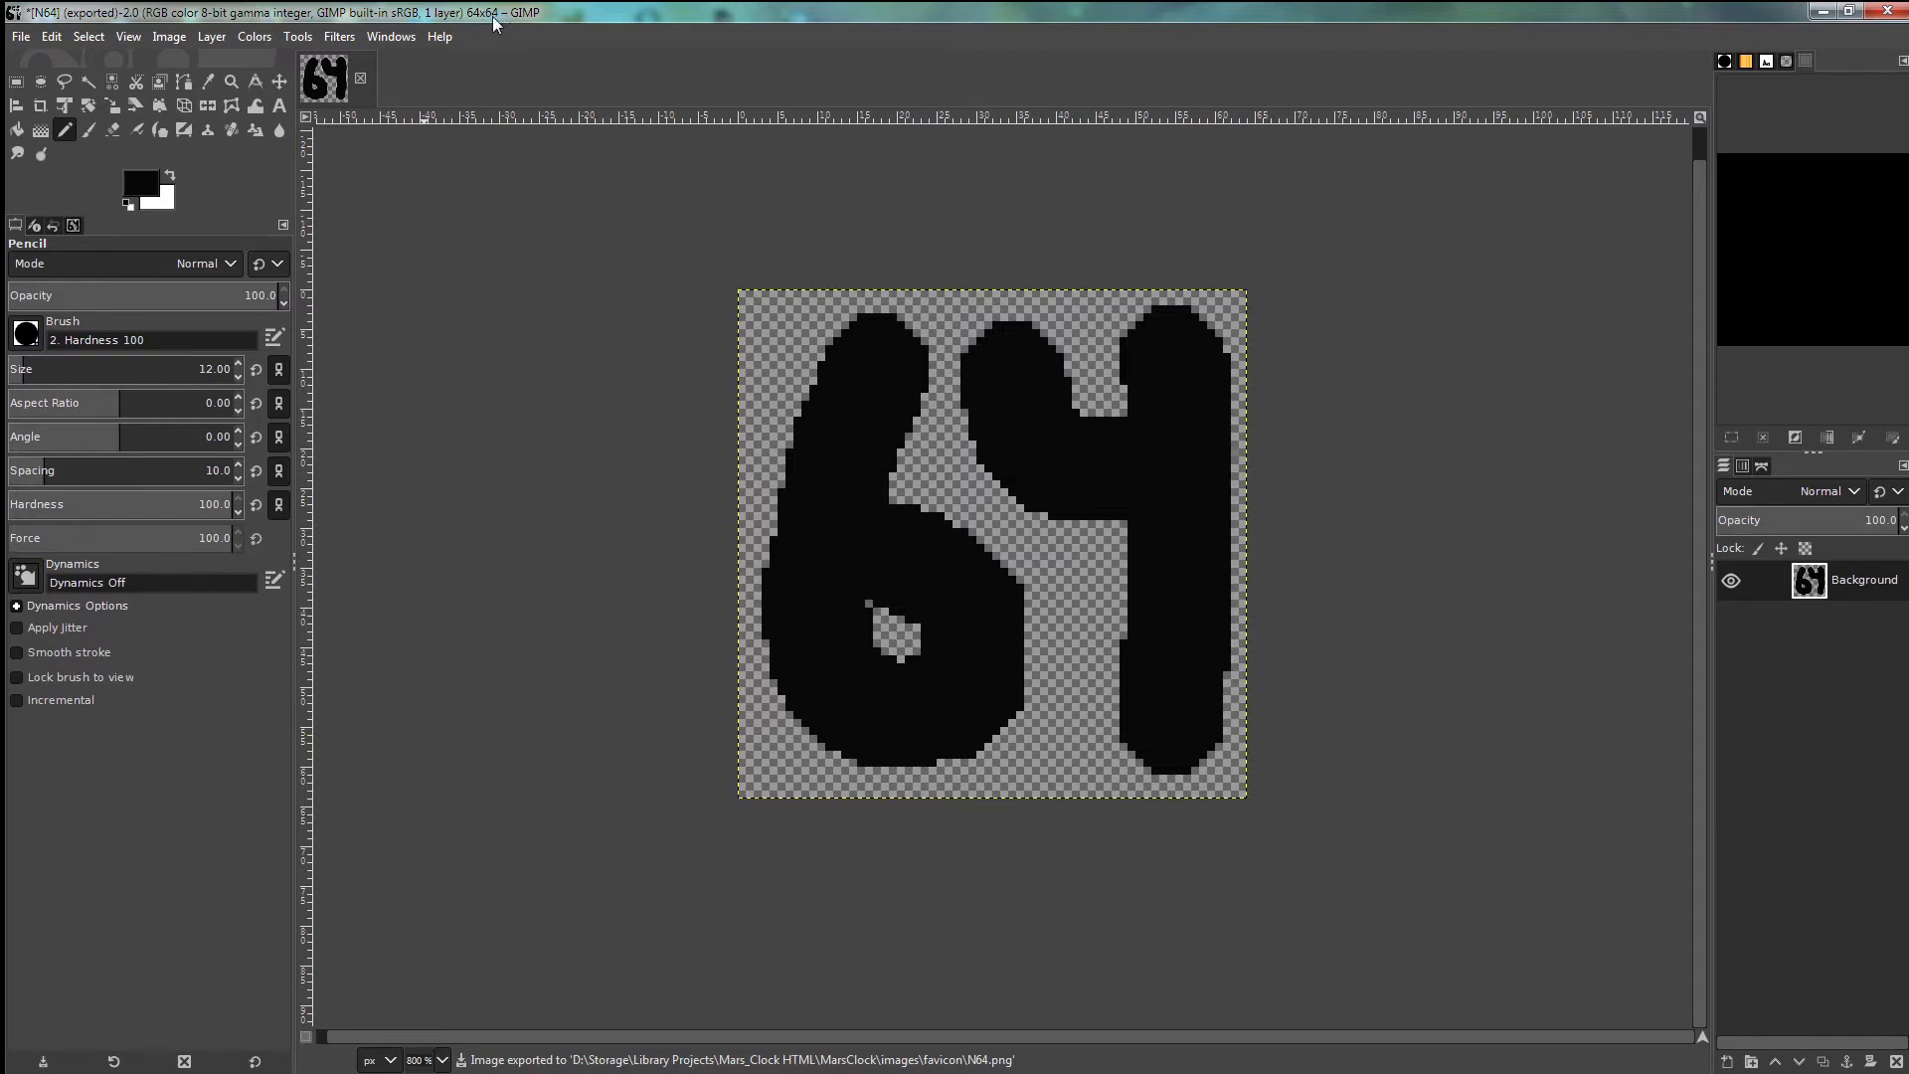
click(169, 36)
- Scale the image down to 48 × 48 pixels
click(211, 300)
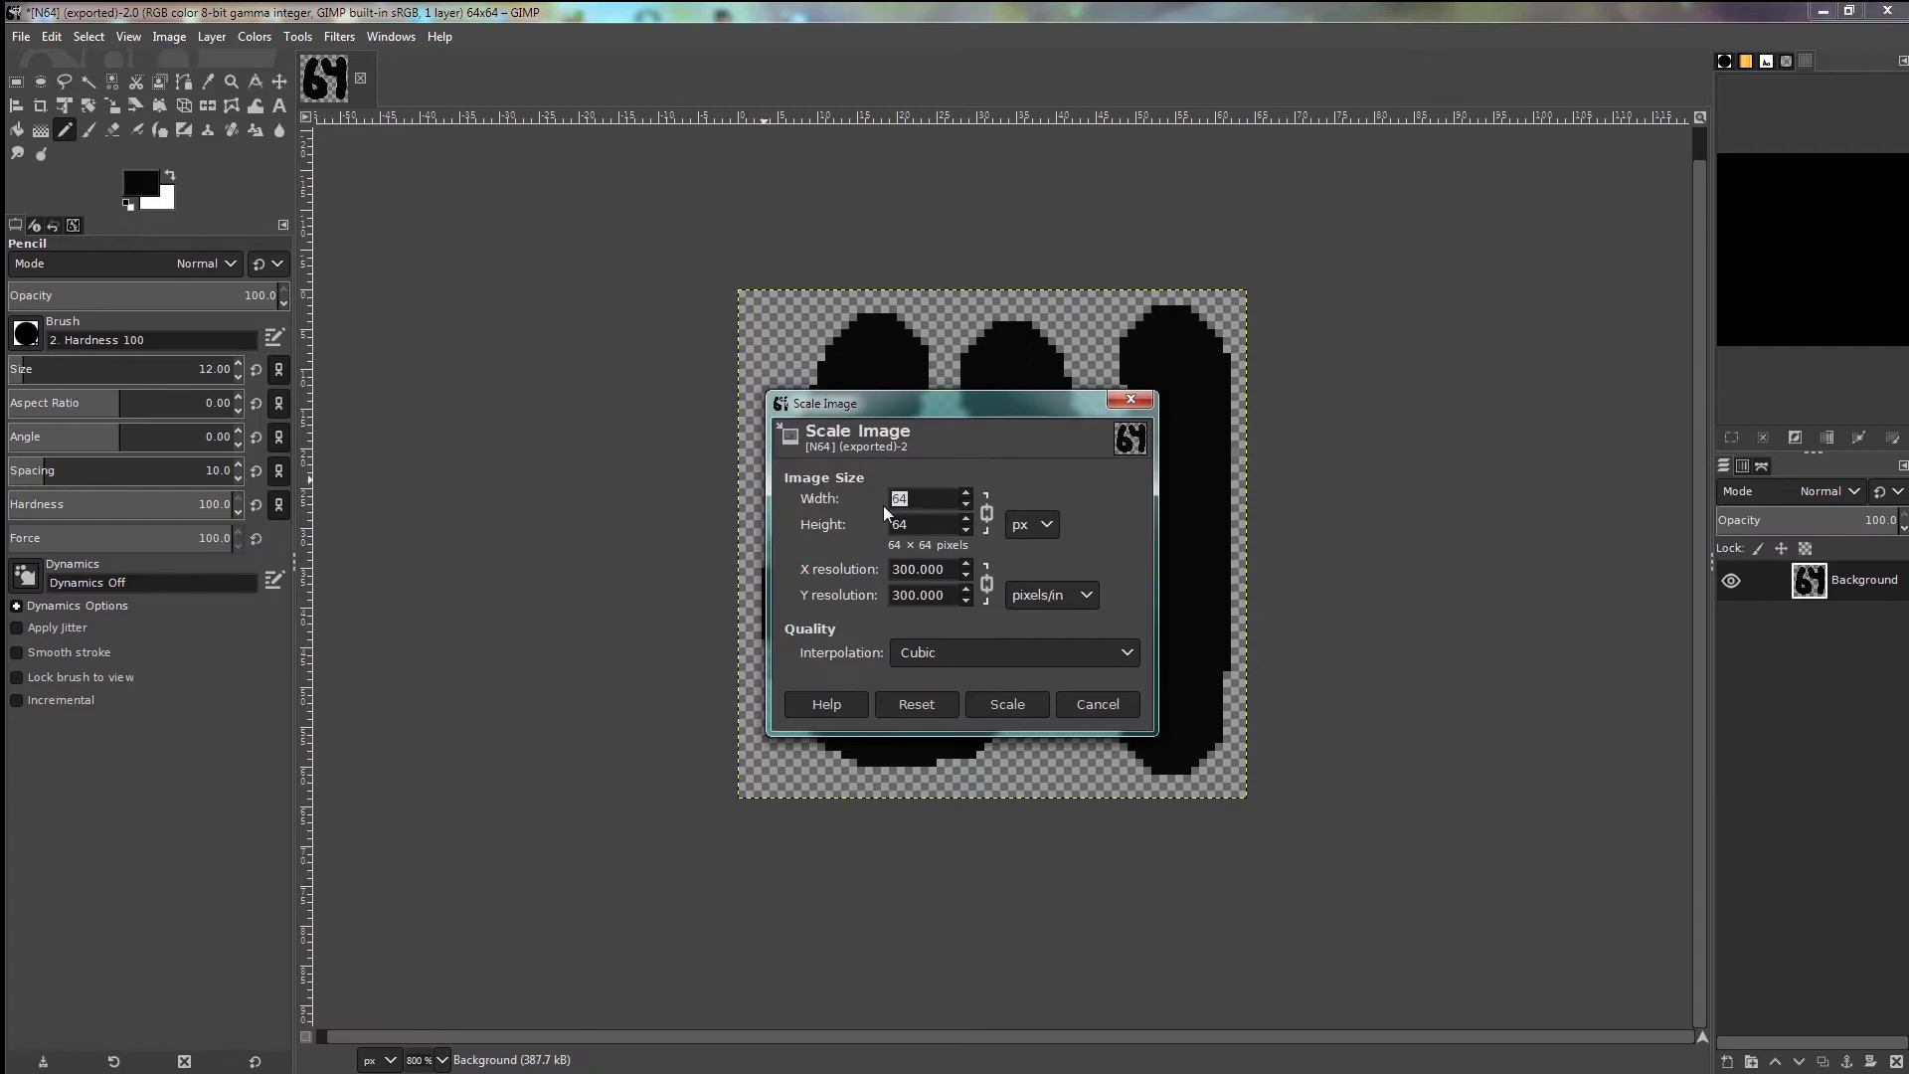
key(Tab)
click(1007, 704)
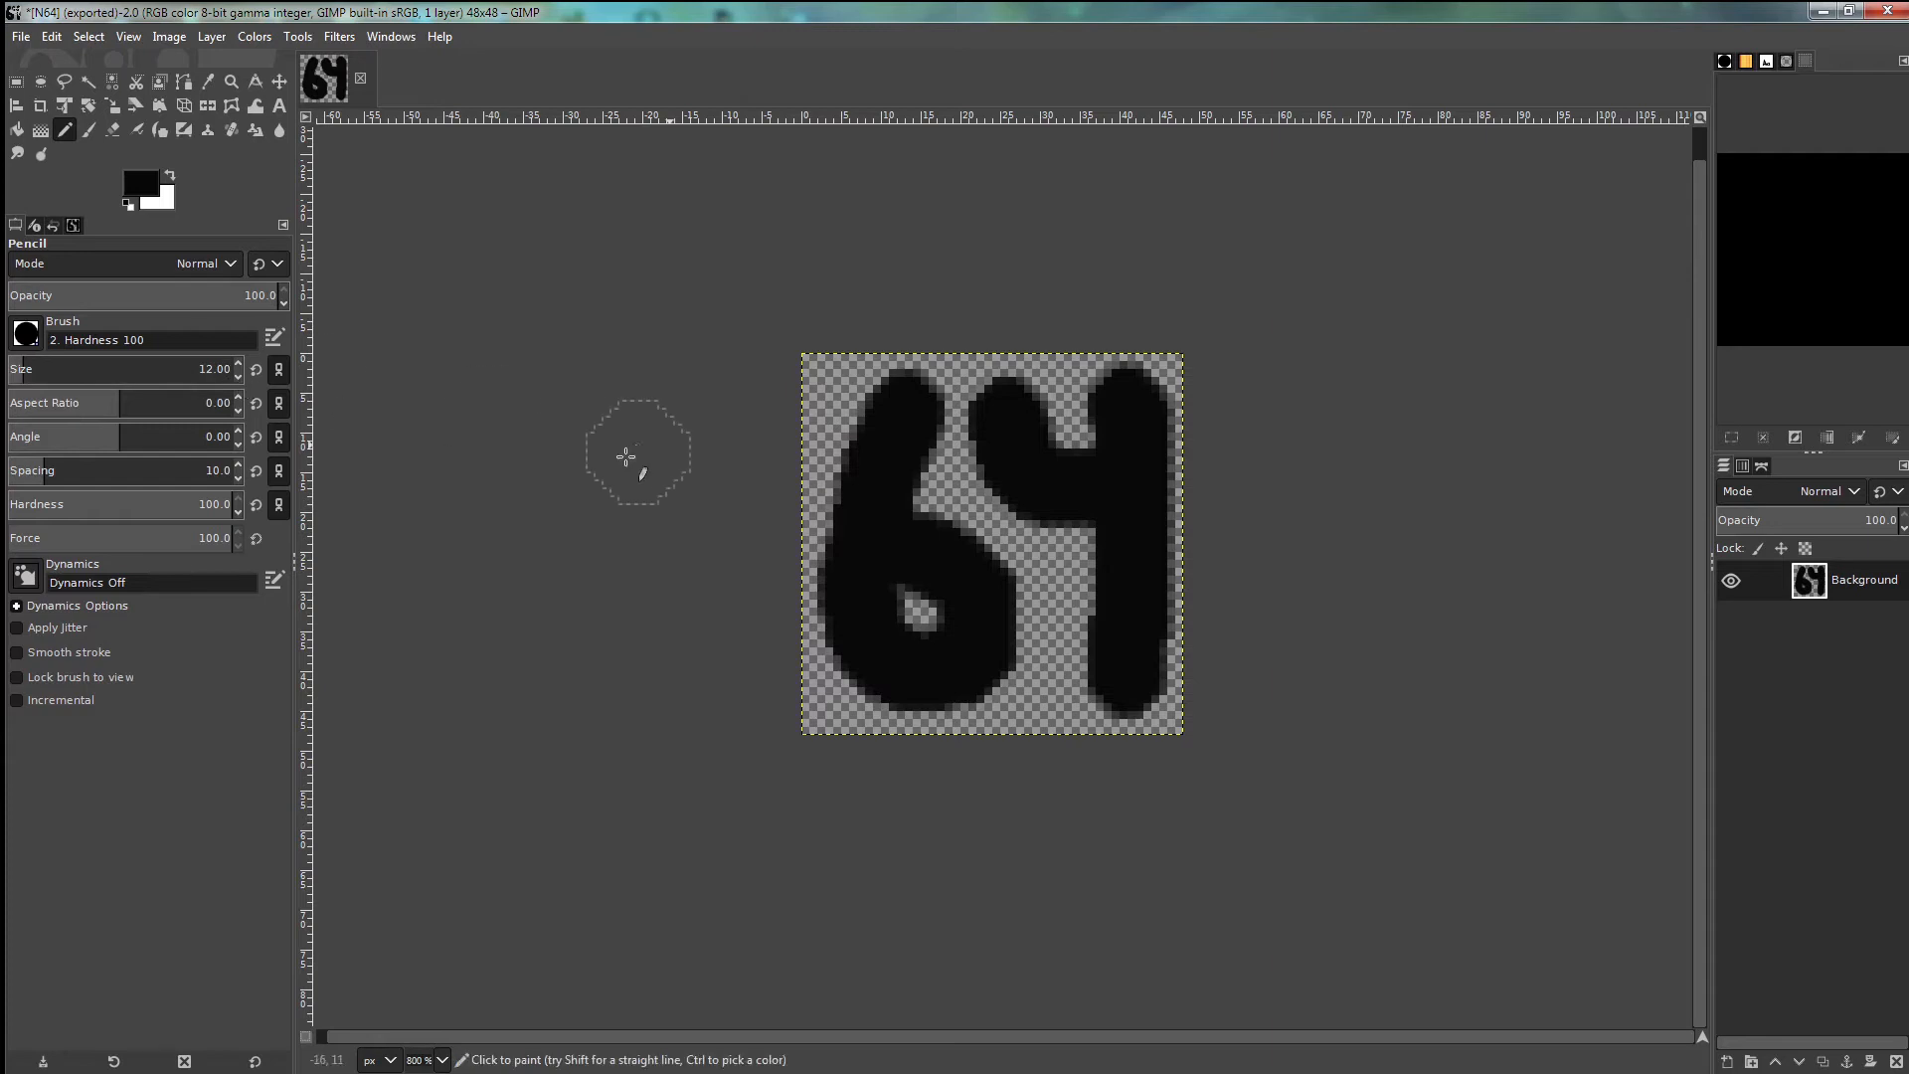
- Lower the brush size to 6 and erase the old 64 digits from the canvas
click(239, 377)
click(239, 377)
click(239, 377)
click(239, 376)
click(238, 377)
click(113, 129)
mouse_move(815, 375)
mouse_down()
mouse_move(1209, 360)
mouse_move(949, 460)
mouse_move(1088, 400)
mouse_move(1113, 582)
mouse_move(1177, 452)
mouse_move(1160, 482)
mouse_move(1166, 679)
mouse_move(1090, 704)
mouse_move(1109, 700)
mouse_move(1033, 463)
mouse_move(985, 770)
mouse_move(995, 663)
mouse_move(969, 534)
mouse_move(903, 459)
mouse_move(879, 676)
mouse_move(819, 449)
mouse_move(940, 541)
mouse_up()
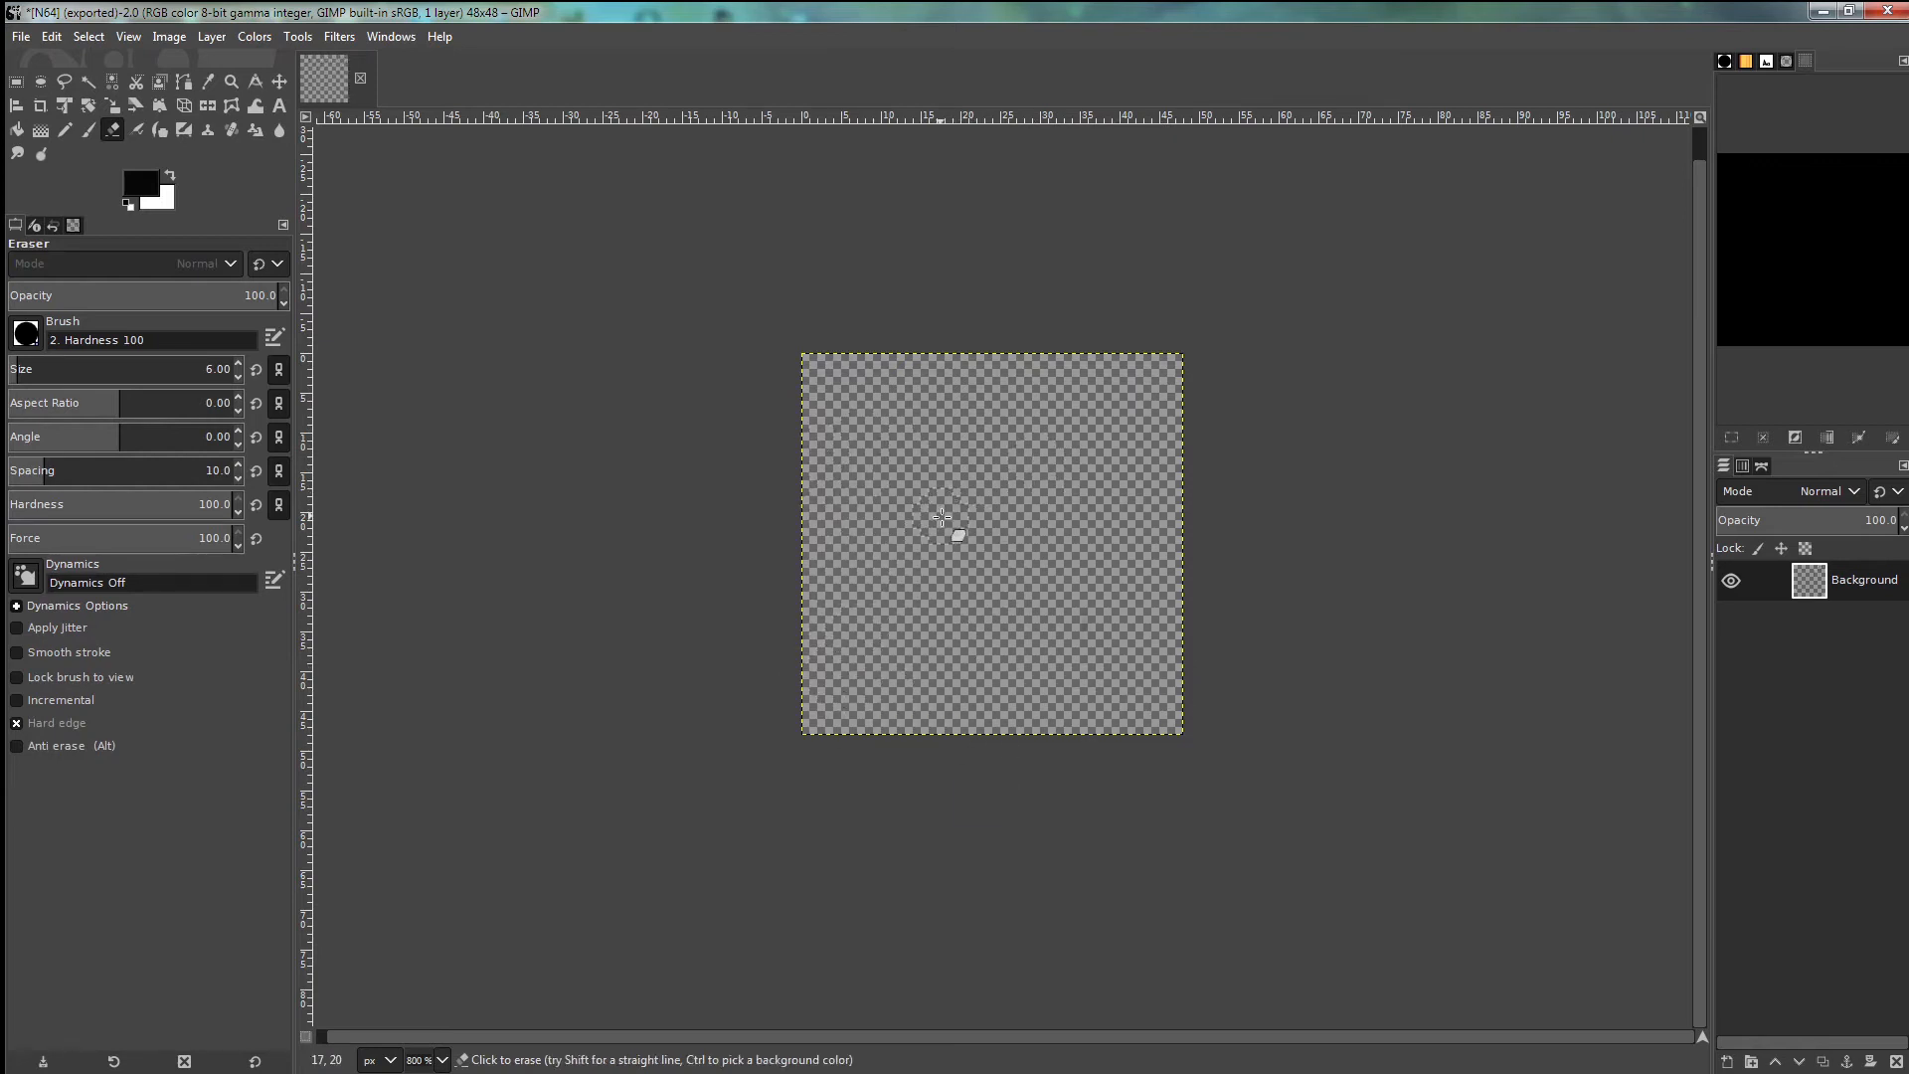
- Draw the digits 4 and 8 with the Pencil in thick black strokes
click(63, 130)
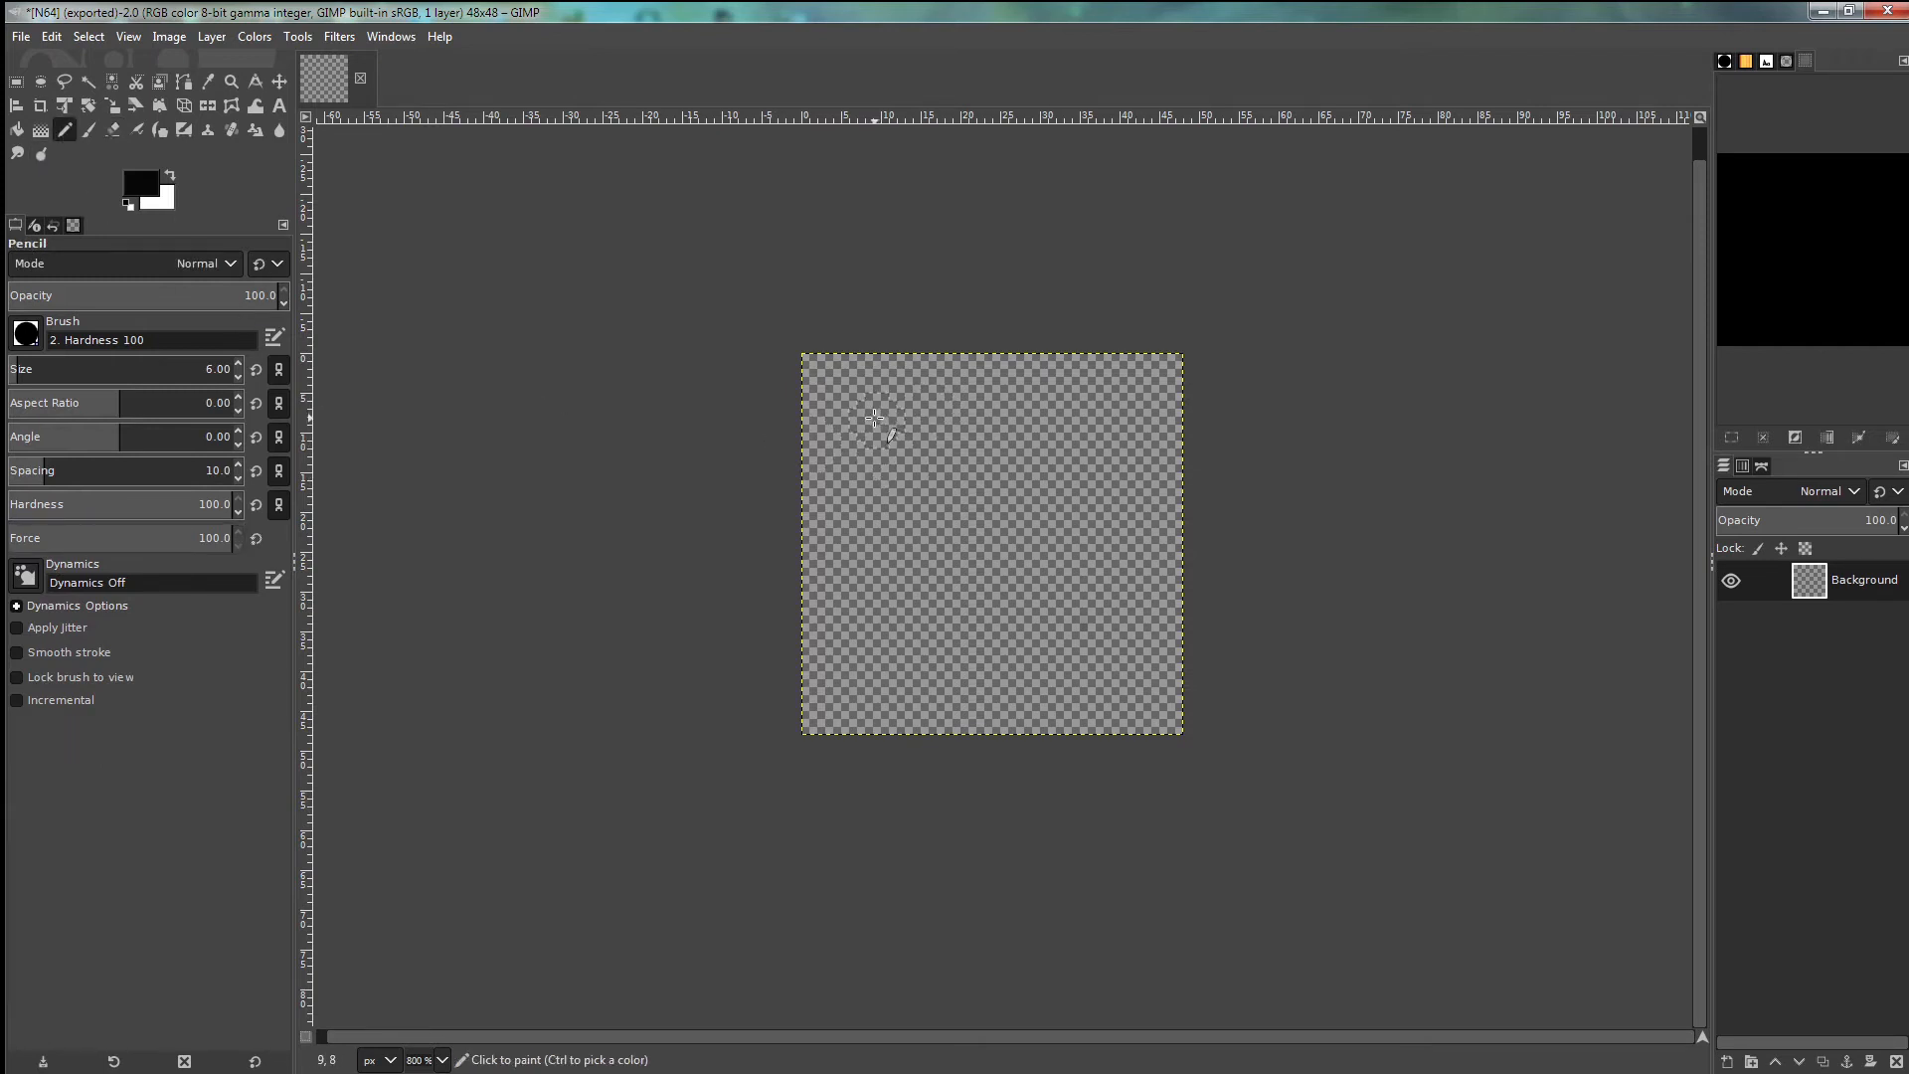
mouse_move(853, 397)
mouse_down()
mouse_move(846, 562)
mouse_move(962, 553)
mouse_up()
drag(951, 408, 951, 682)
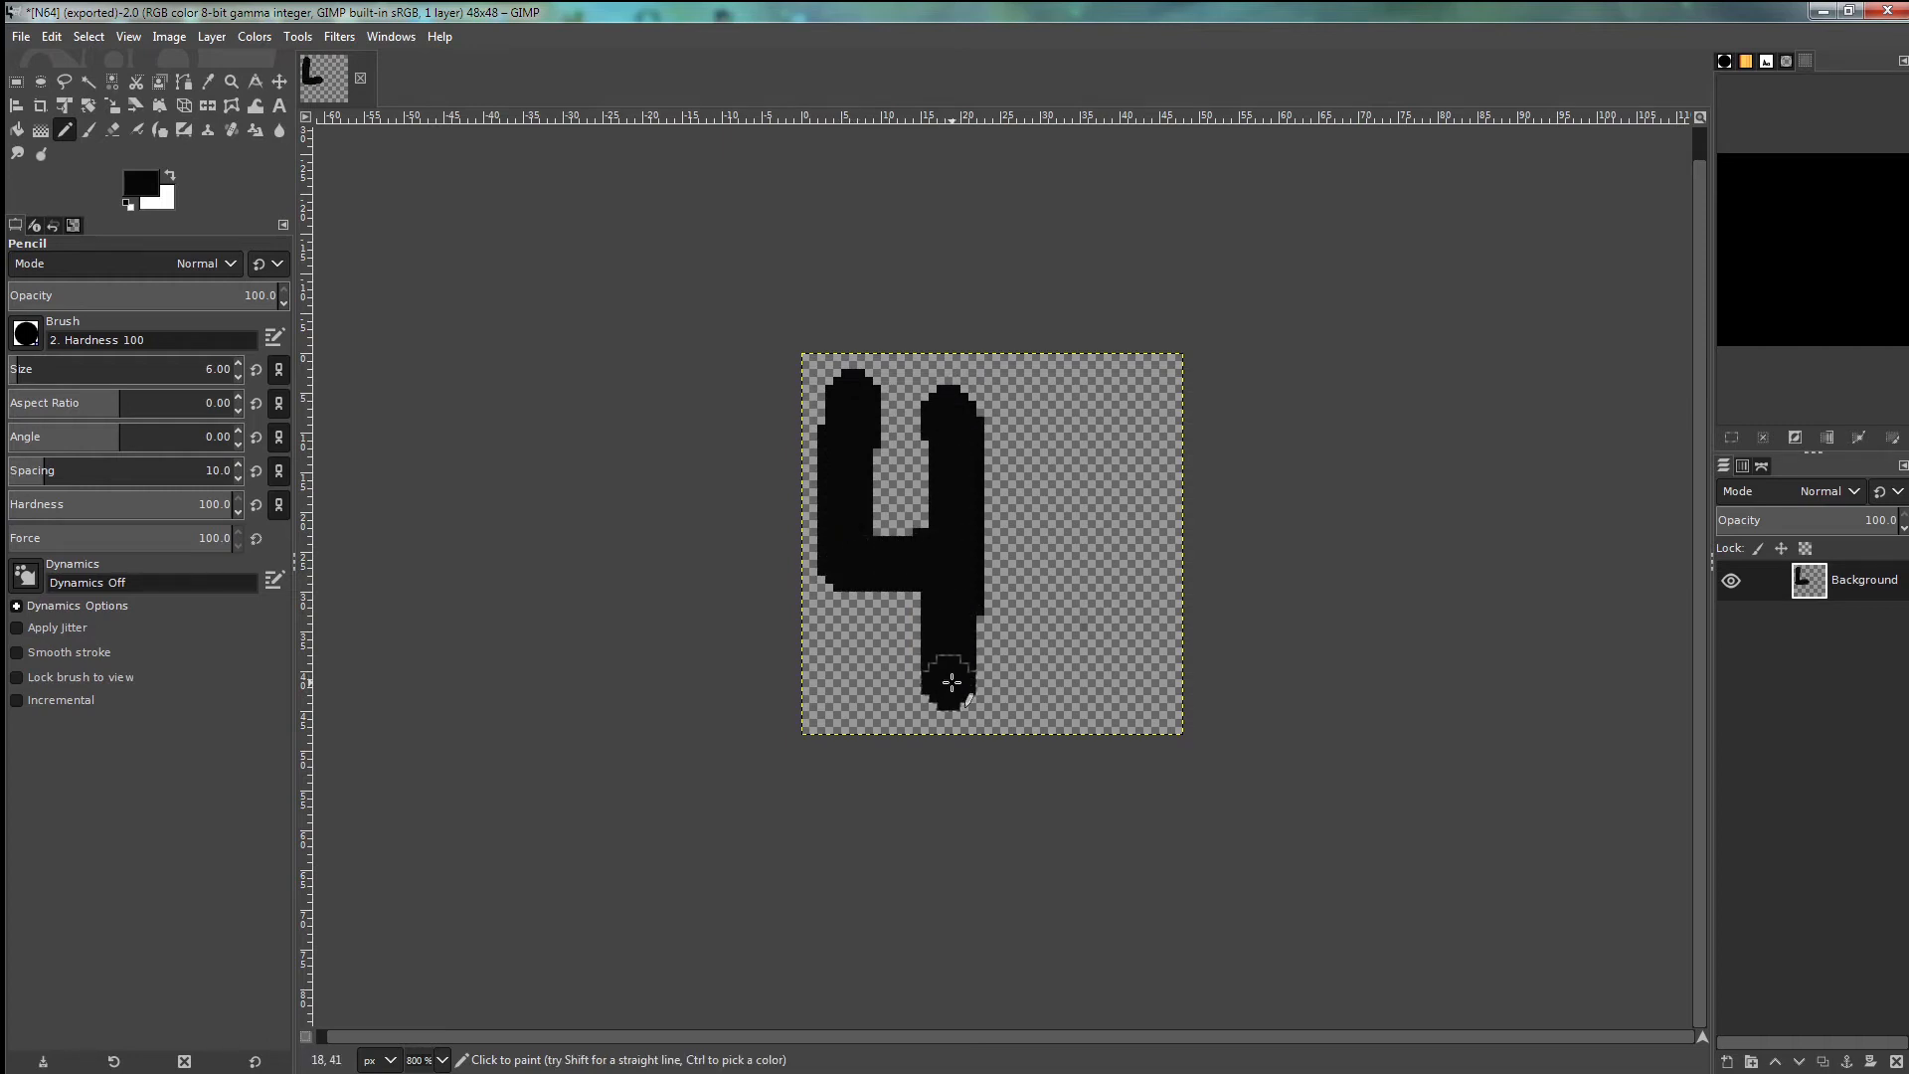
mouse_move(1138, 413)
mouse_down()
mouse_move(1078, 396)
mouse_move(1041, 416)
mouse_move(1047, 472)
mouse_move(1135, 587)
mouse_move(1148, 645)
mouse_move(1078, 693)
mouse_move(1029, 657)
mouse_move(1033, 609)
mouse_move(1128, 440)
mouse_move(1118, 483)
mouse_up()
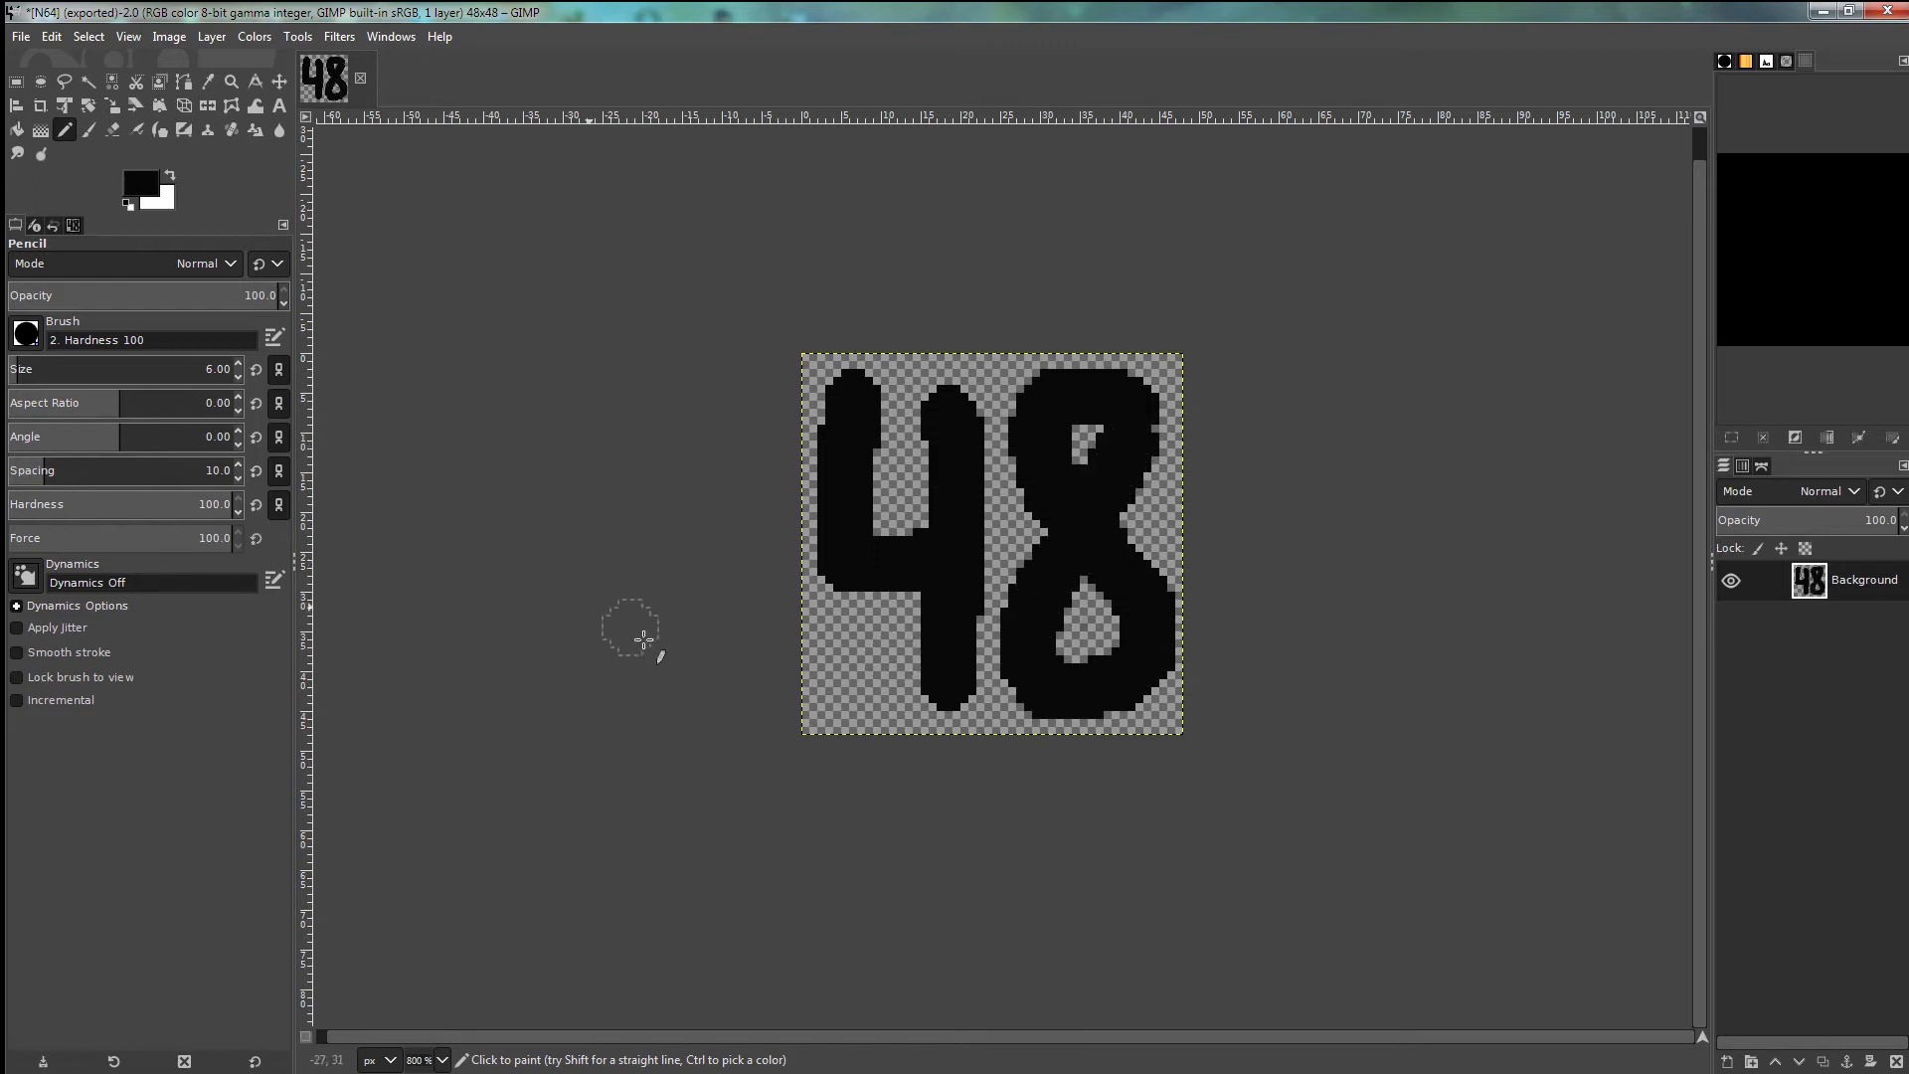
click(21, 39)
- Export the 48 drawing as N48.png into the favicon folder, confirming the PNG options
click(62, 346)
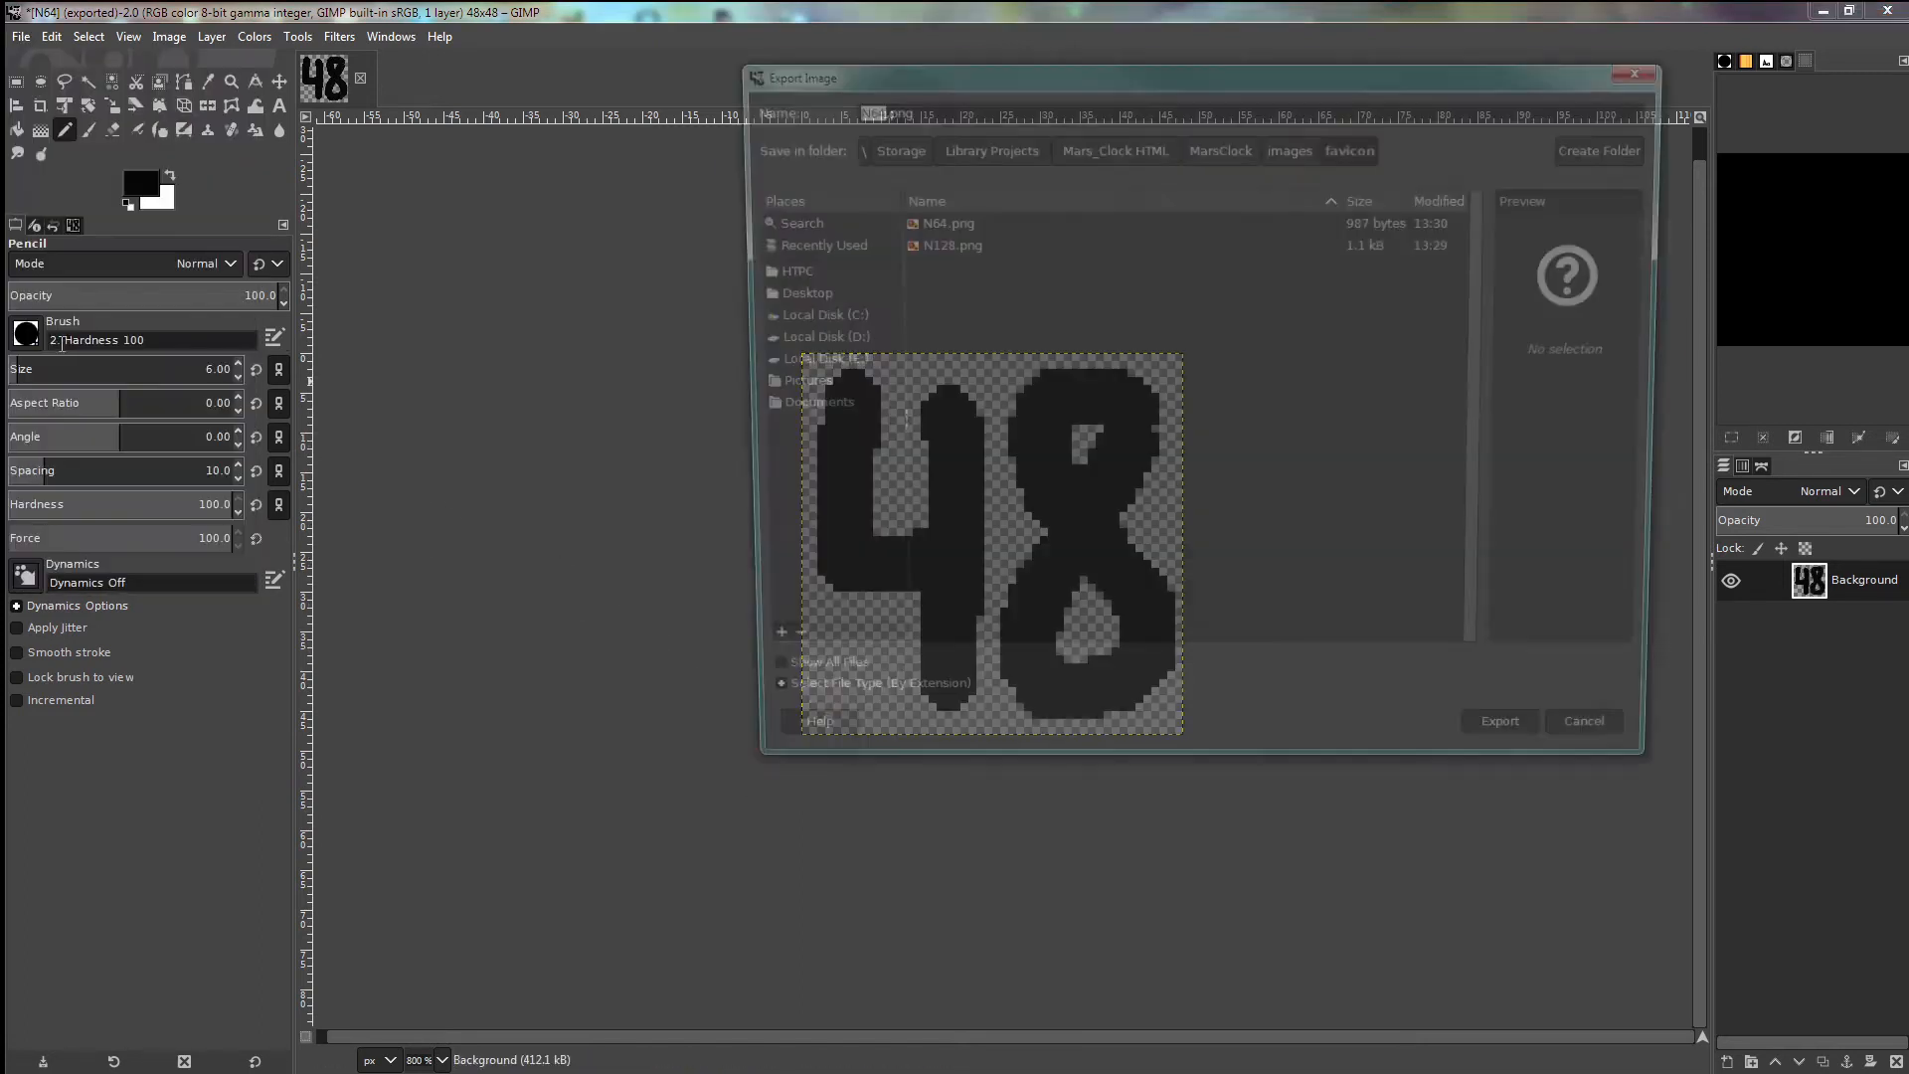
click(863, 107)
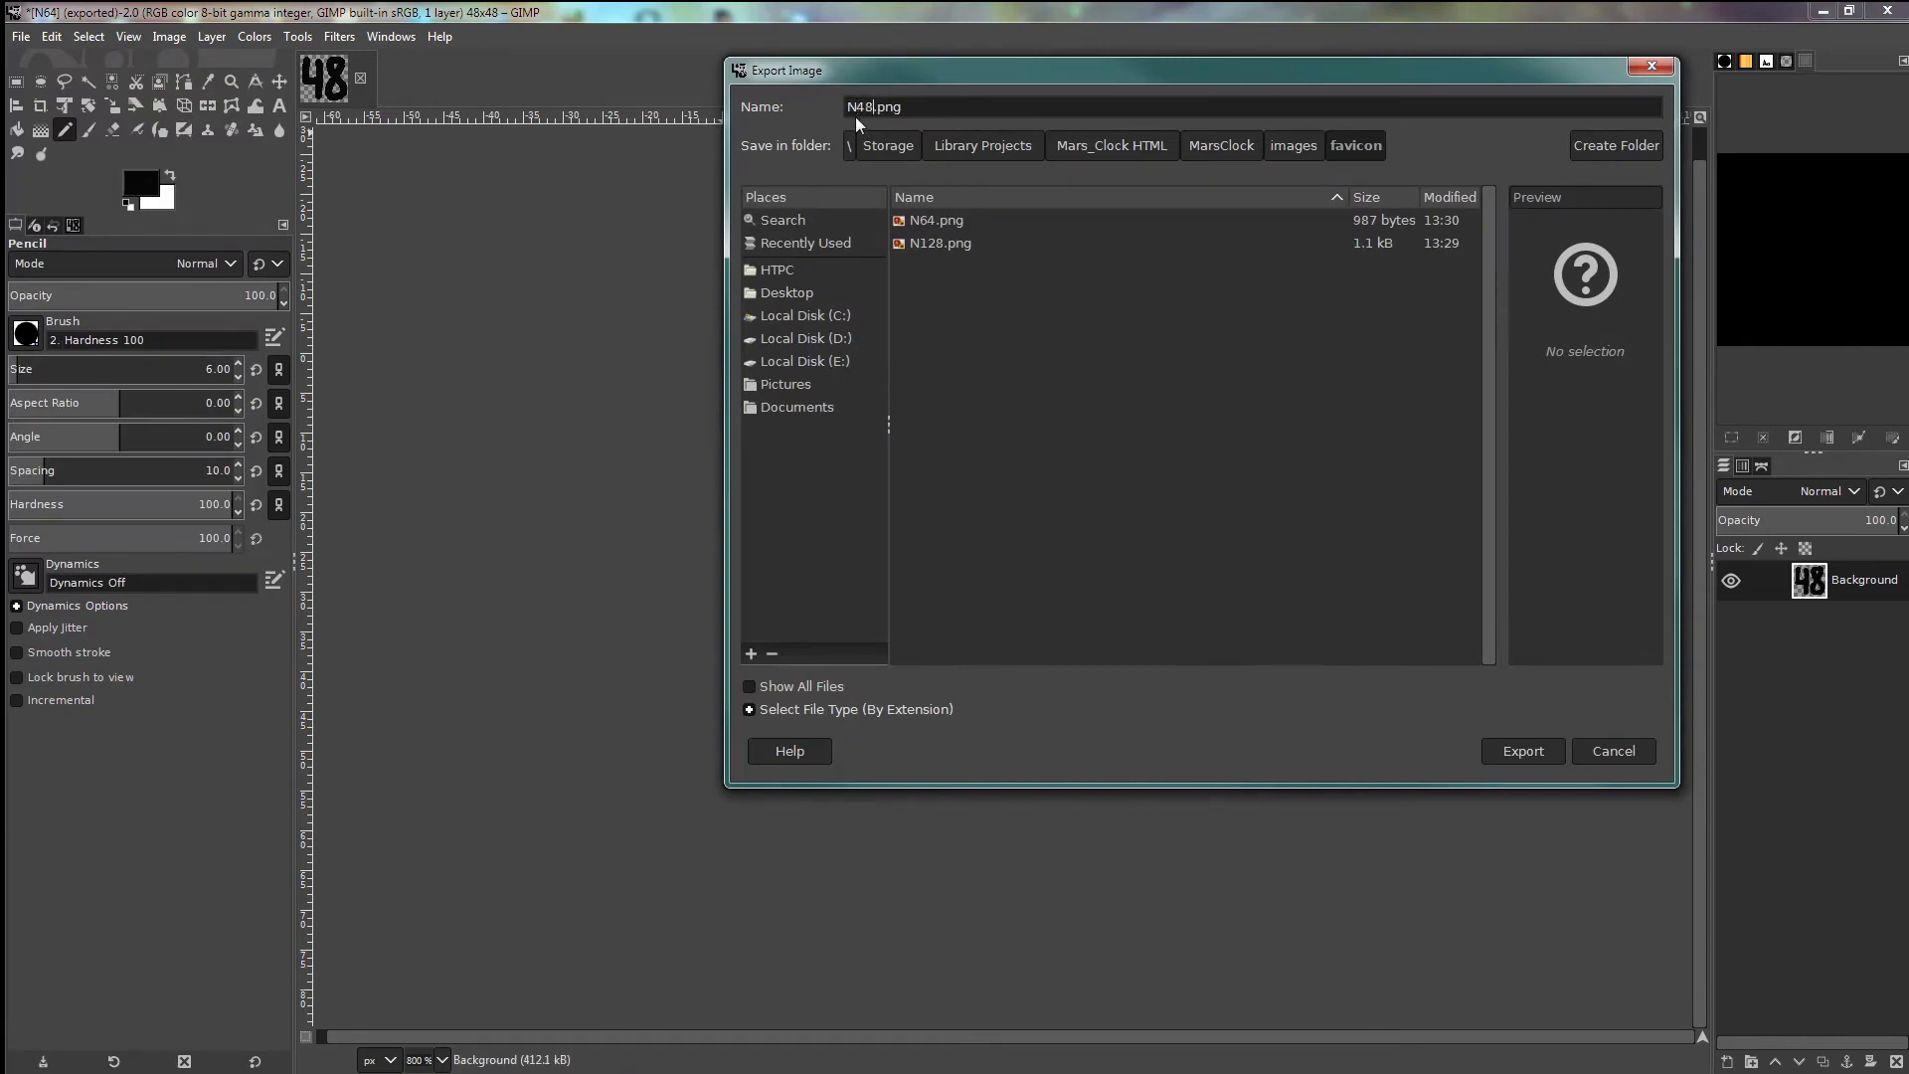
click(1525, 754)
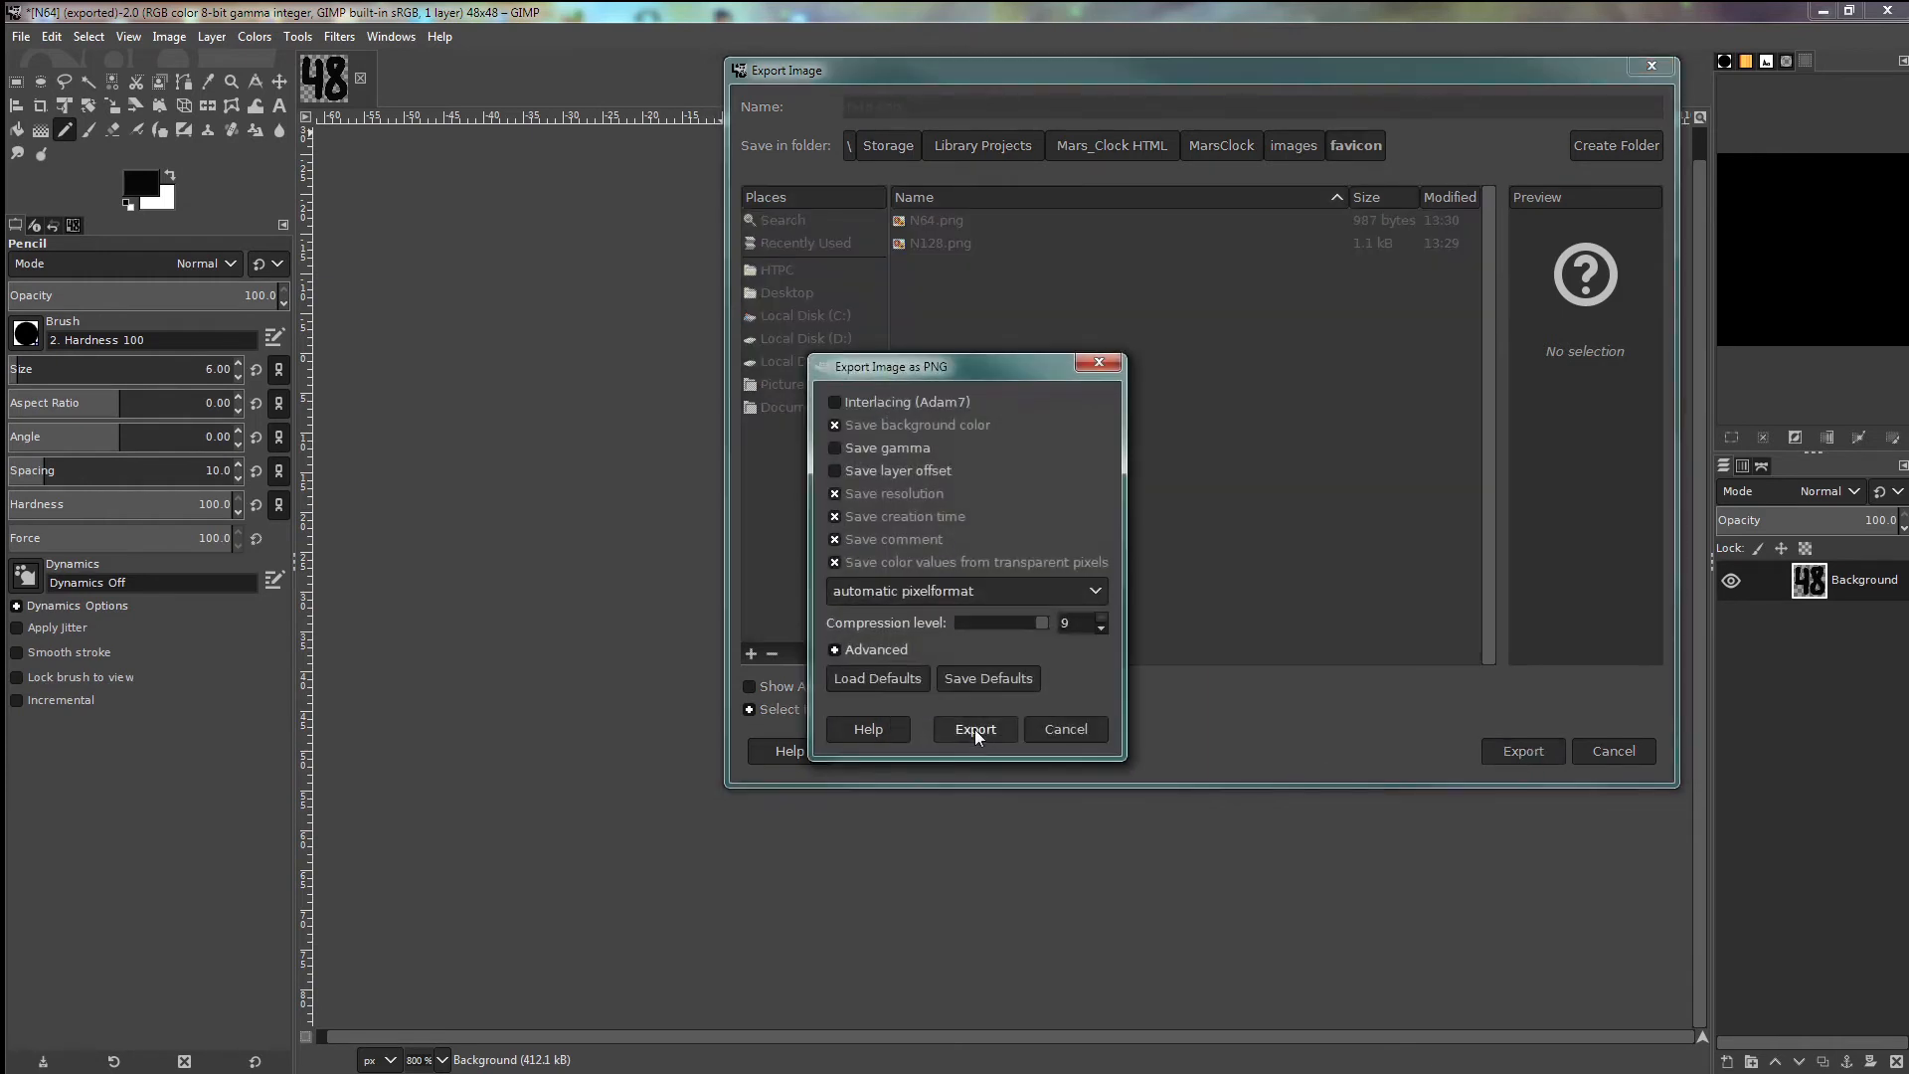
click(974, 730)
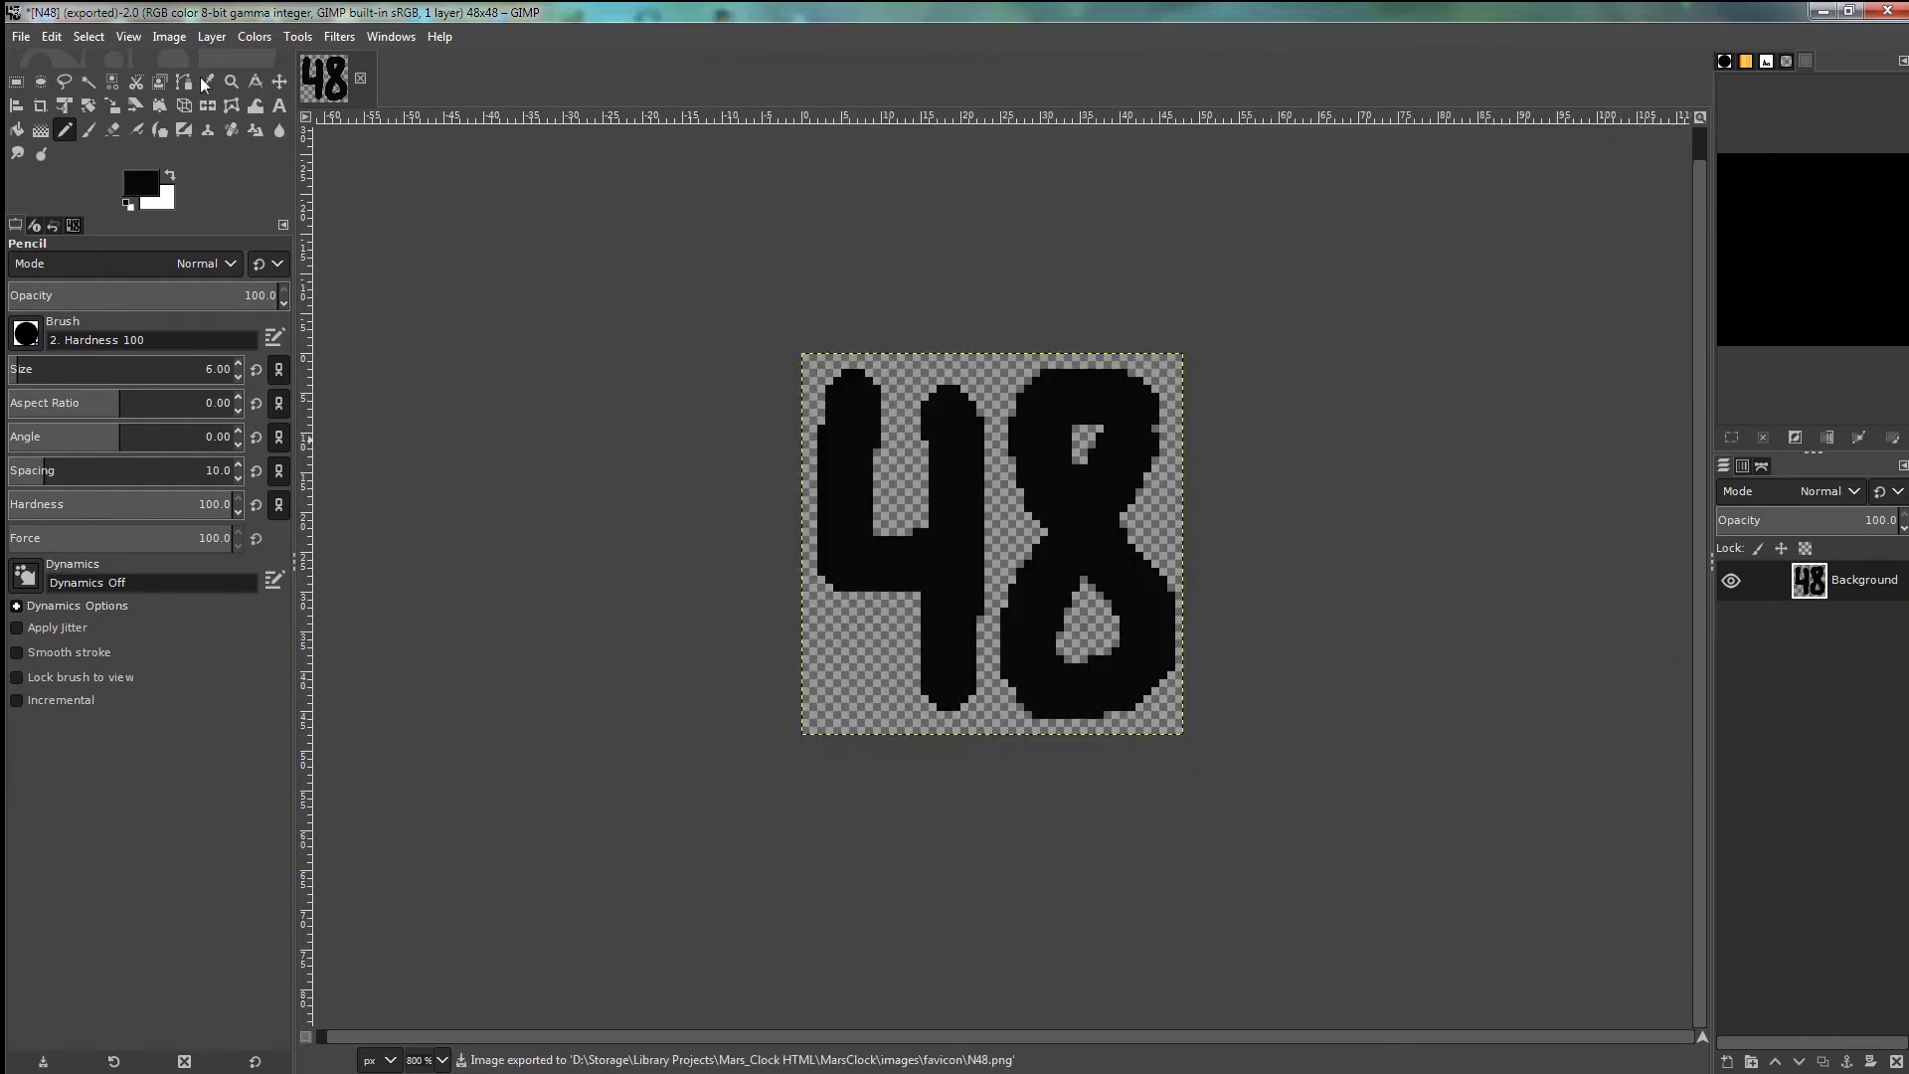
- Scale the image from 48 × 48 down to 32 × 32 pixels
click(171, 40)
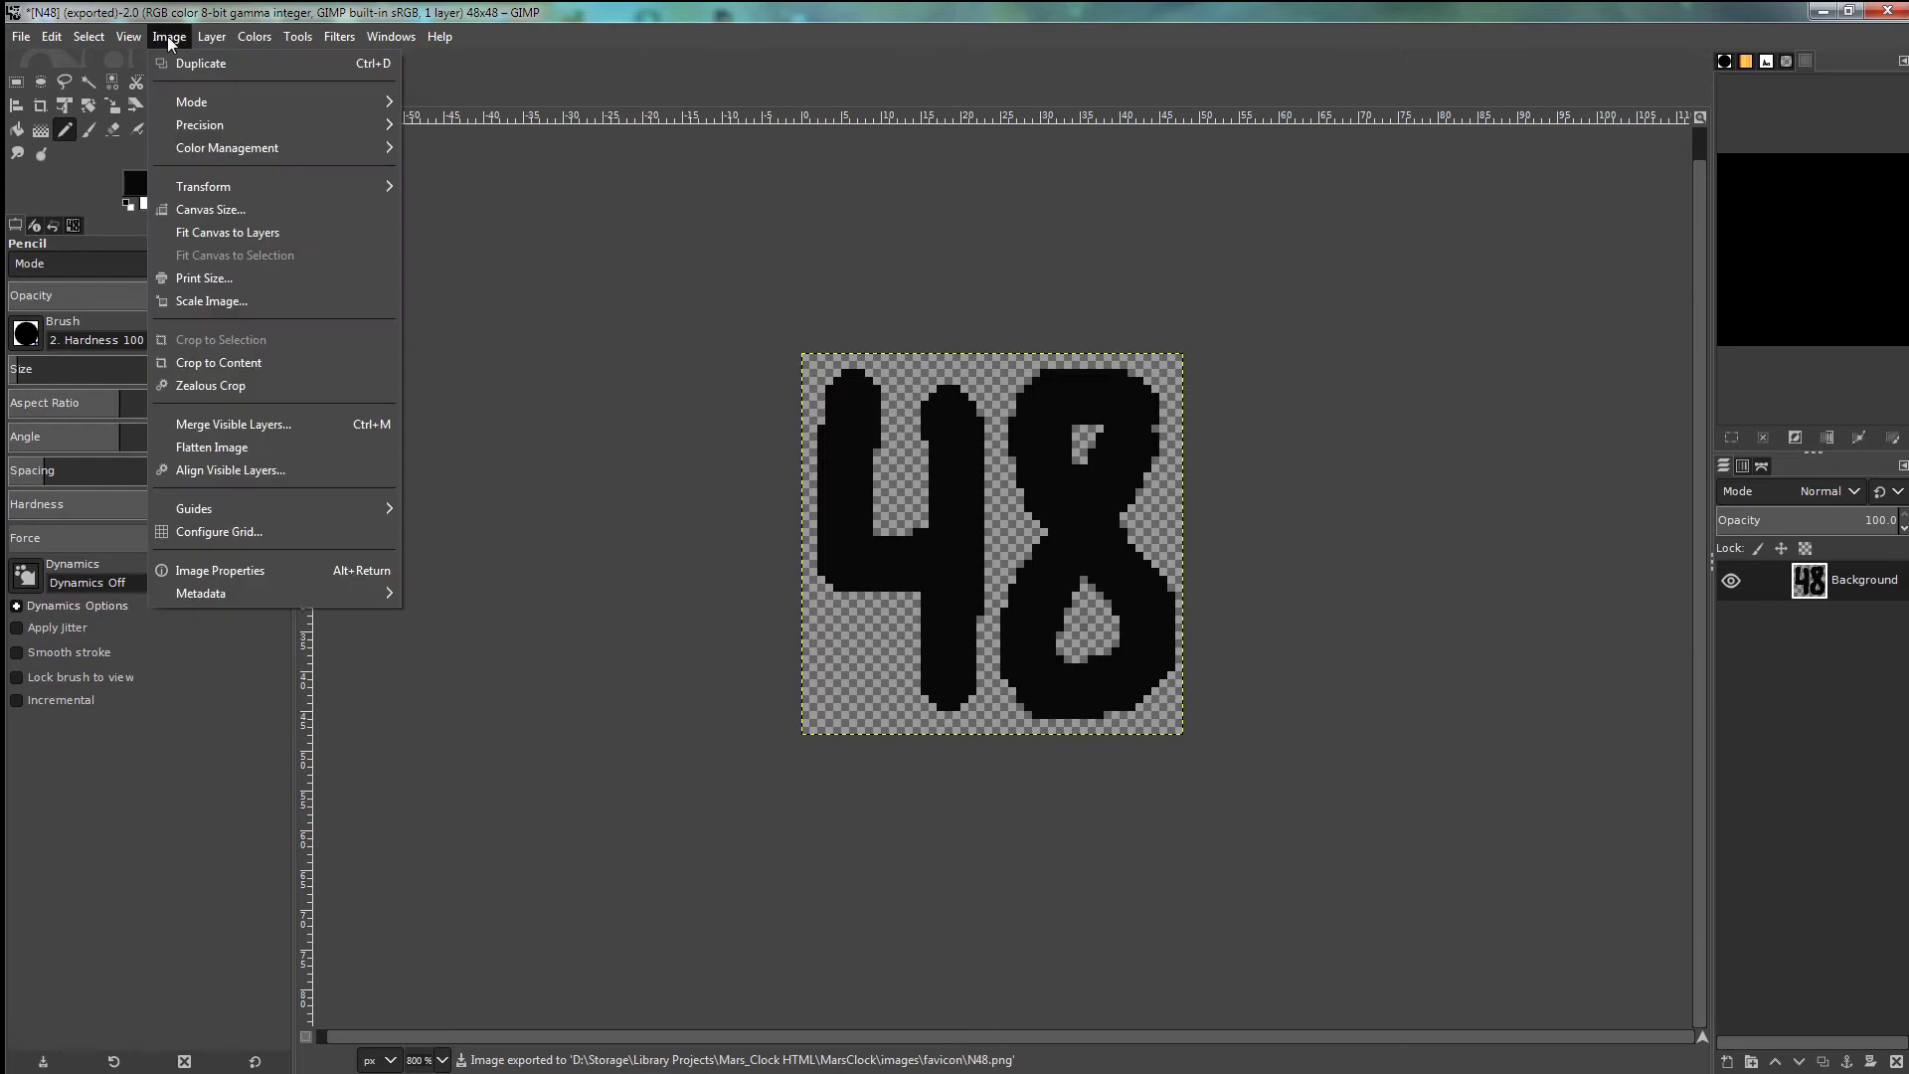
click(193, 300)
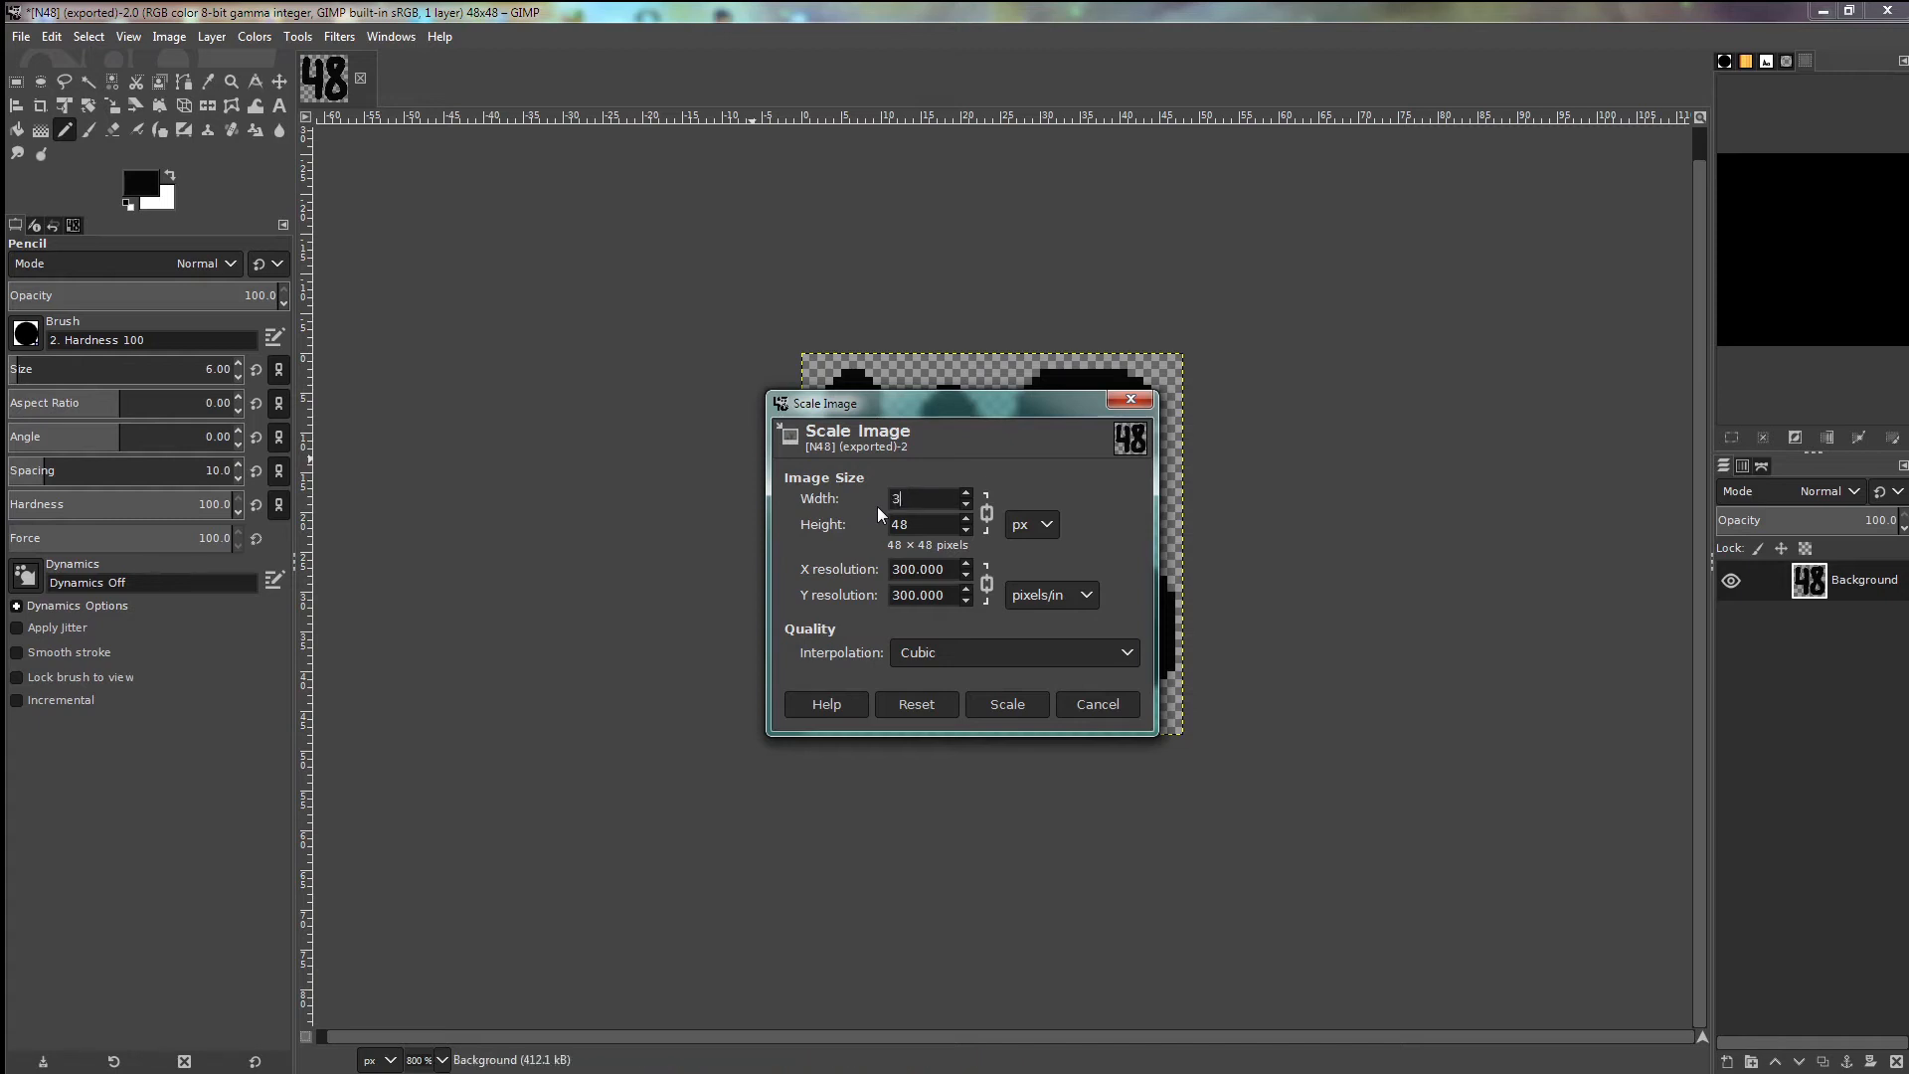
double_click(887, 524)
click(1007, 706)
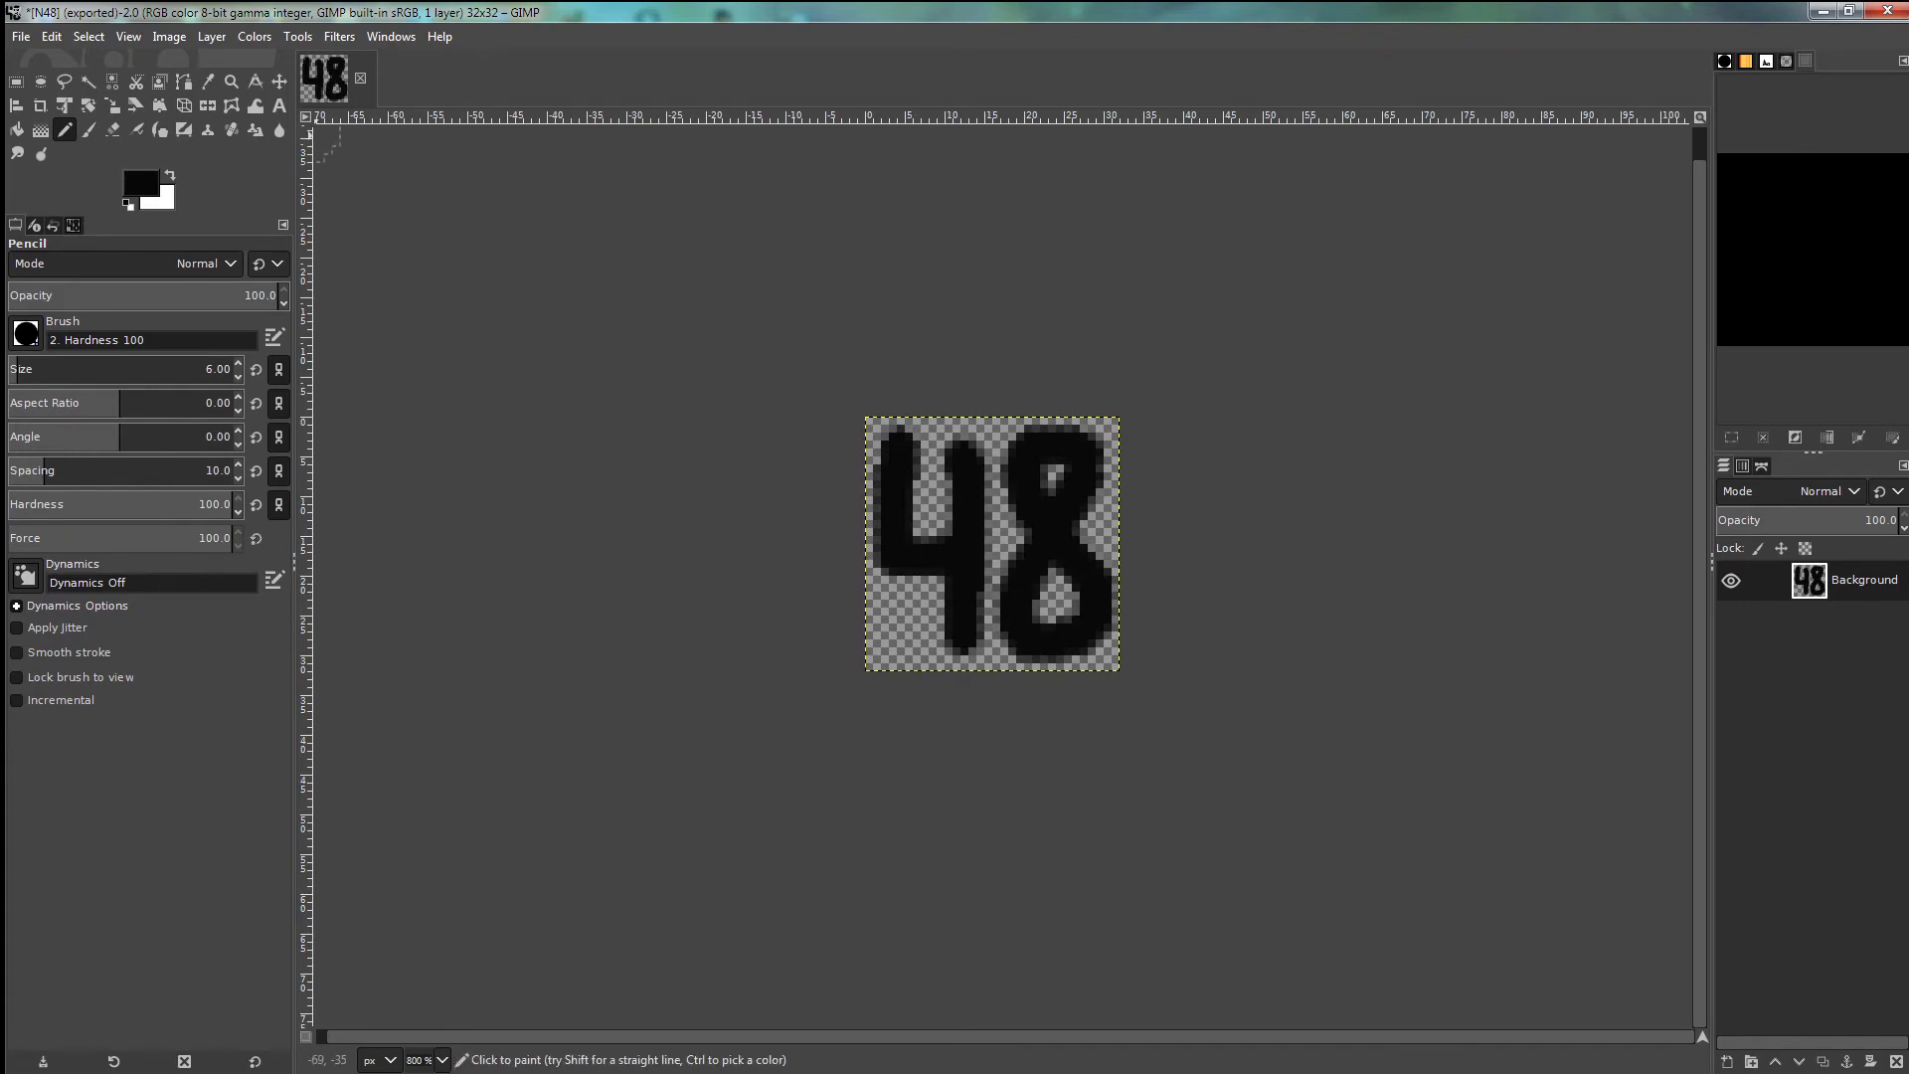
- Erase the old 48 and hand-draw a black 32 with the size-4 pencil
click(112, 129)
mouse_move(890, 437)
mouse_down()
mouse_move(1133, 431)
mouse_move(791, 462)
mouse_move(1058, 480)
mouse_move(881, 510)
mouse_move(842, 537)
mouse_move(1049, 583)
mouse_move(1117, 639)
mouse_up()
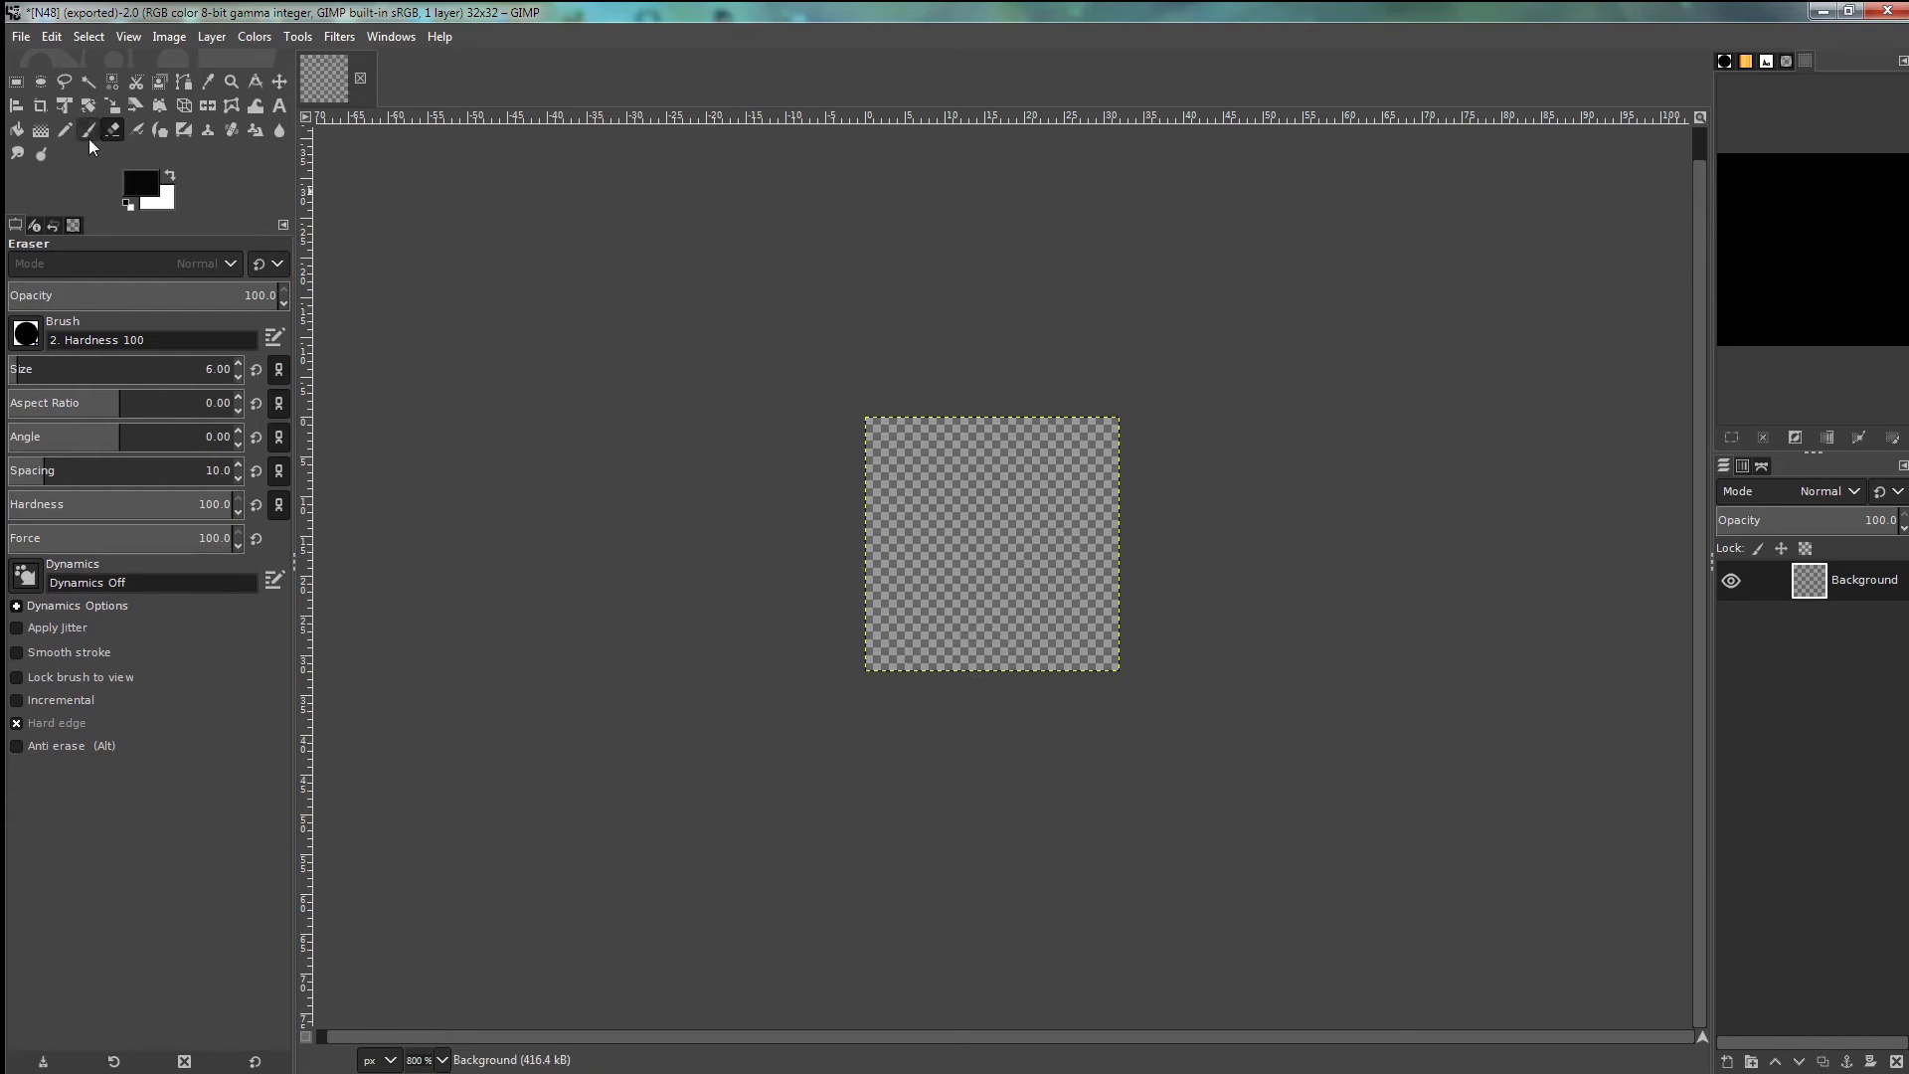
click(64, 130)
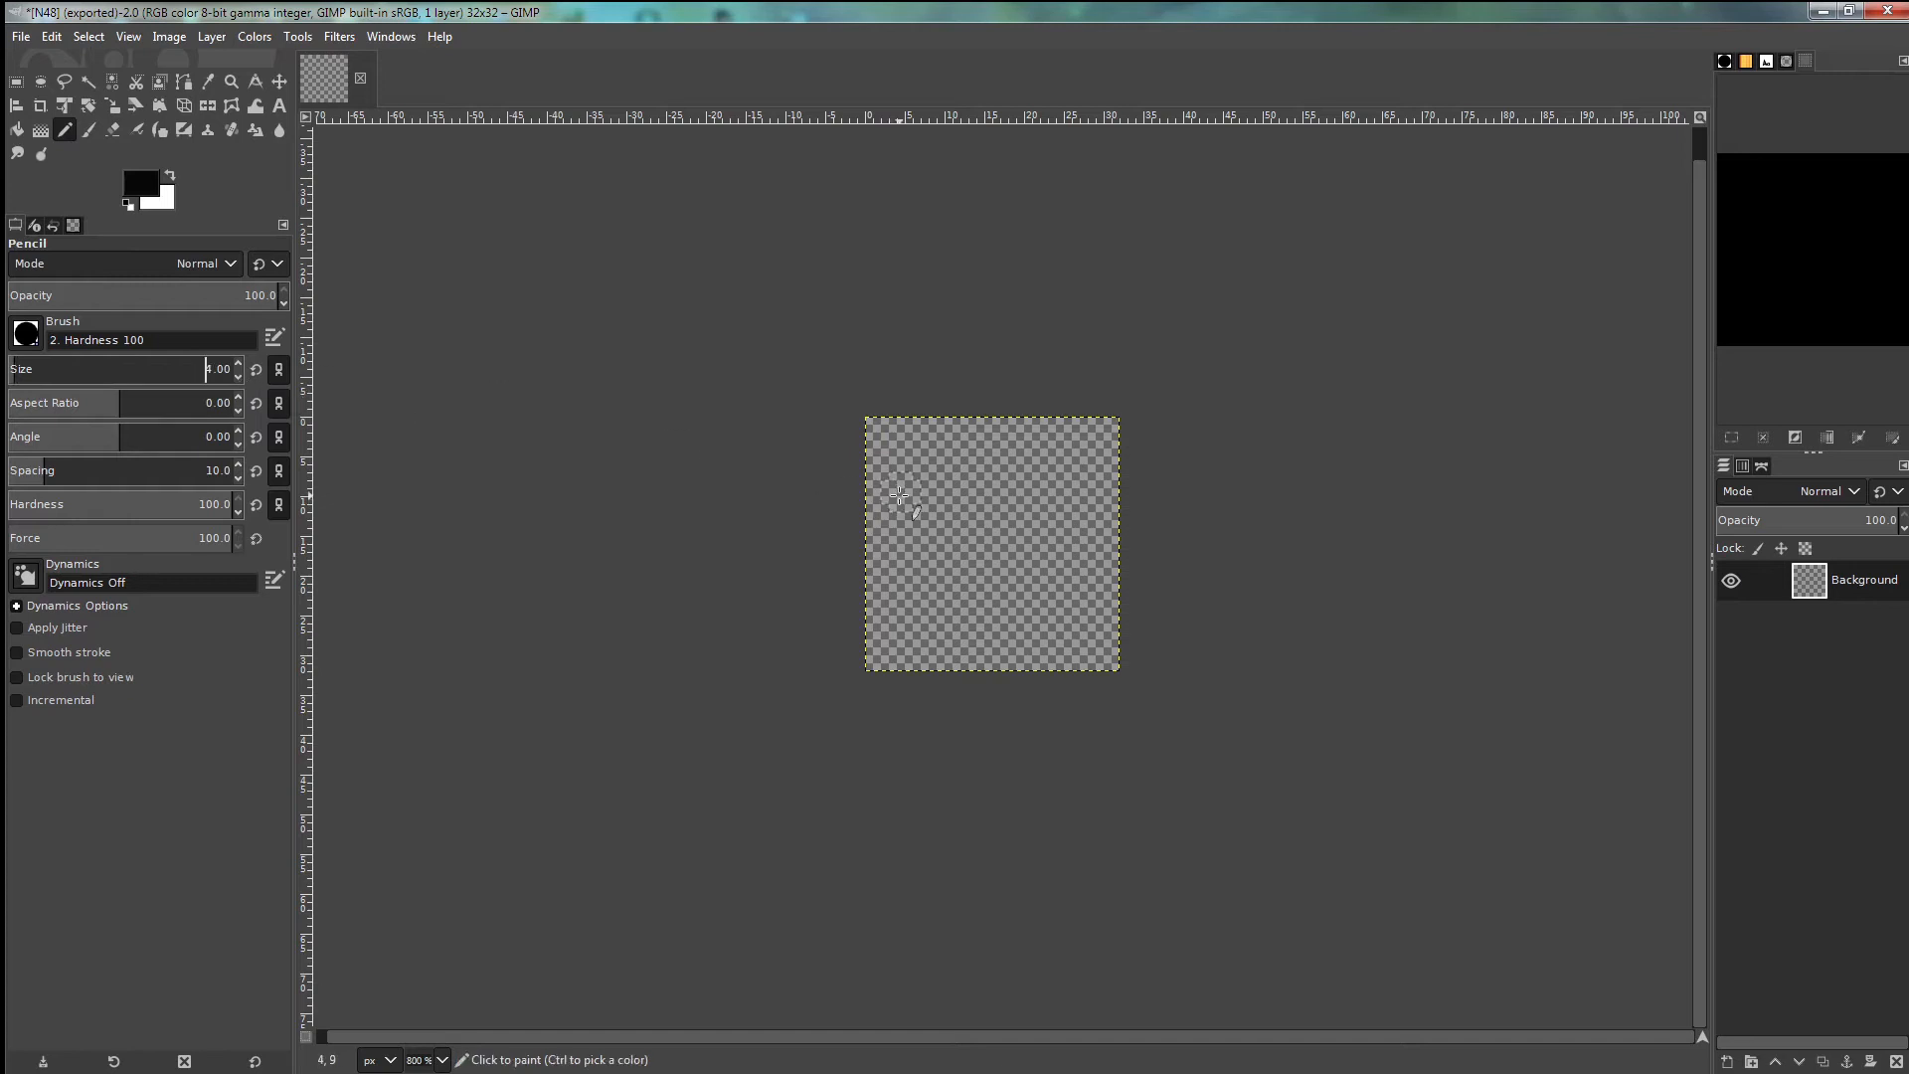
mouse_move(895, 456)
mouse_down()
mouse_move(972, 479)
mouse_move(933, 524)
mouse_move(974, 540)
mouse_move(970, 608)
mouse_move(885, 628)
mouse_up()
mouse_move(1012, 475)
mouse_down()
mouse_move(1081, 447)
mouse_move(1094, 499)
mouse_move(1038, 630)
mouse_move(1113, 630)
mouse_up()
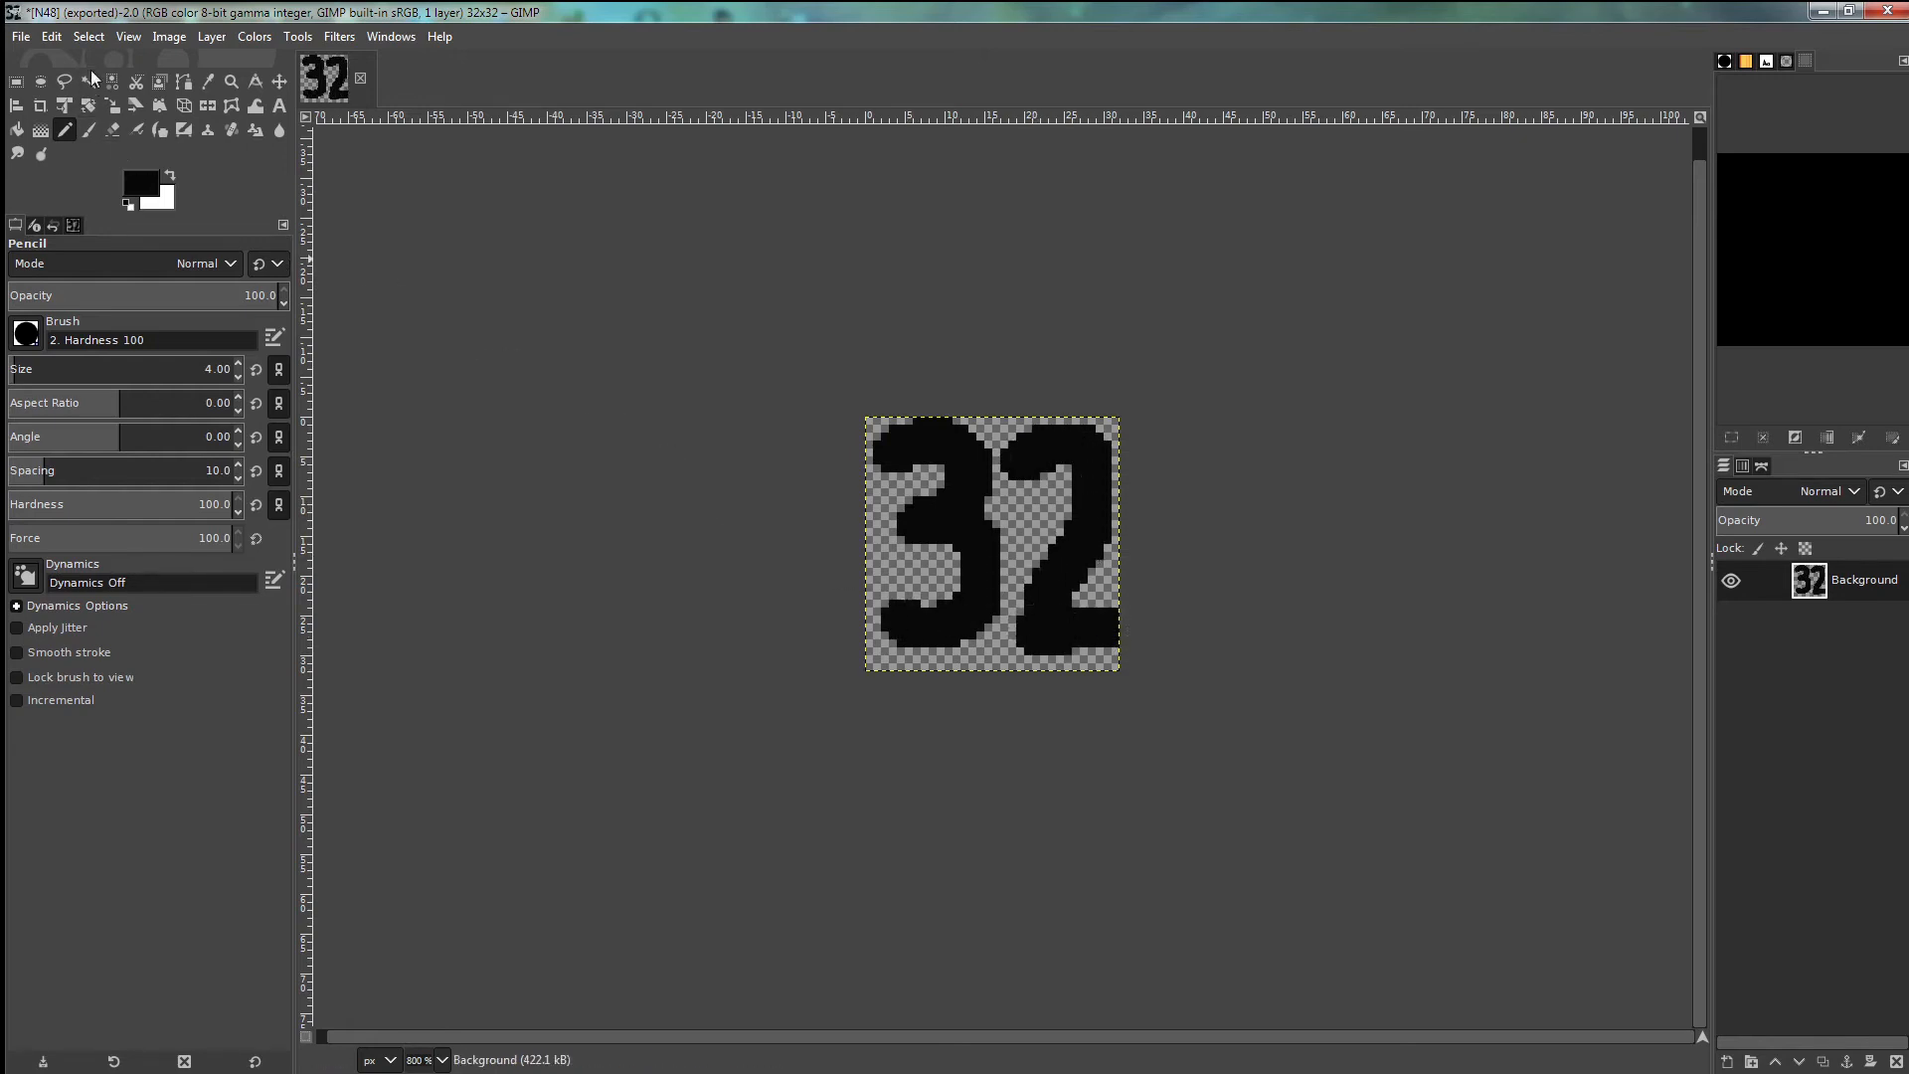
- Export the drawing as N32.png, replacing 48 with 32 in the file name
click(22, 38)
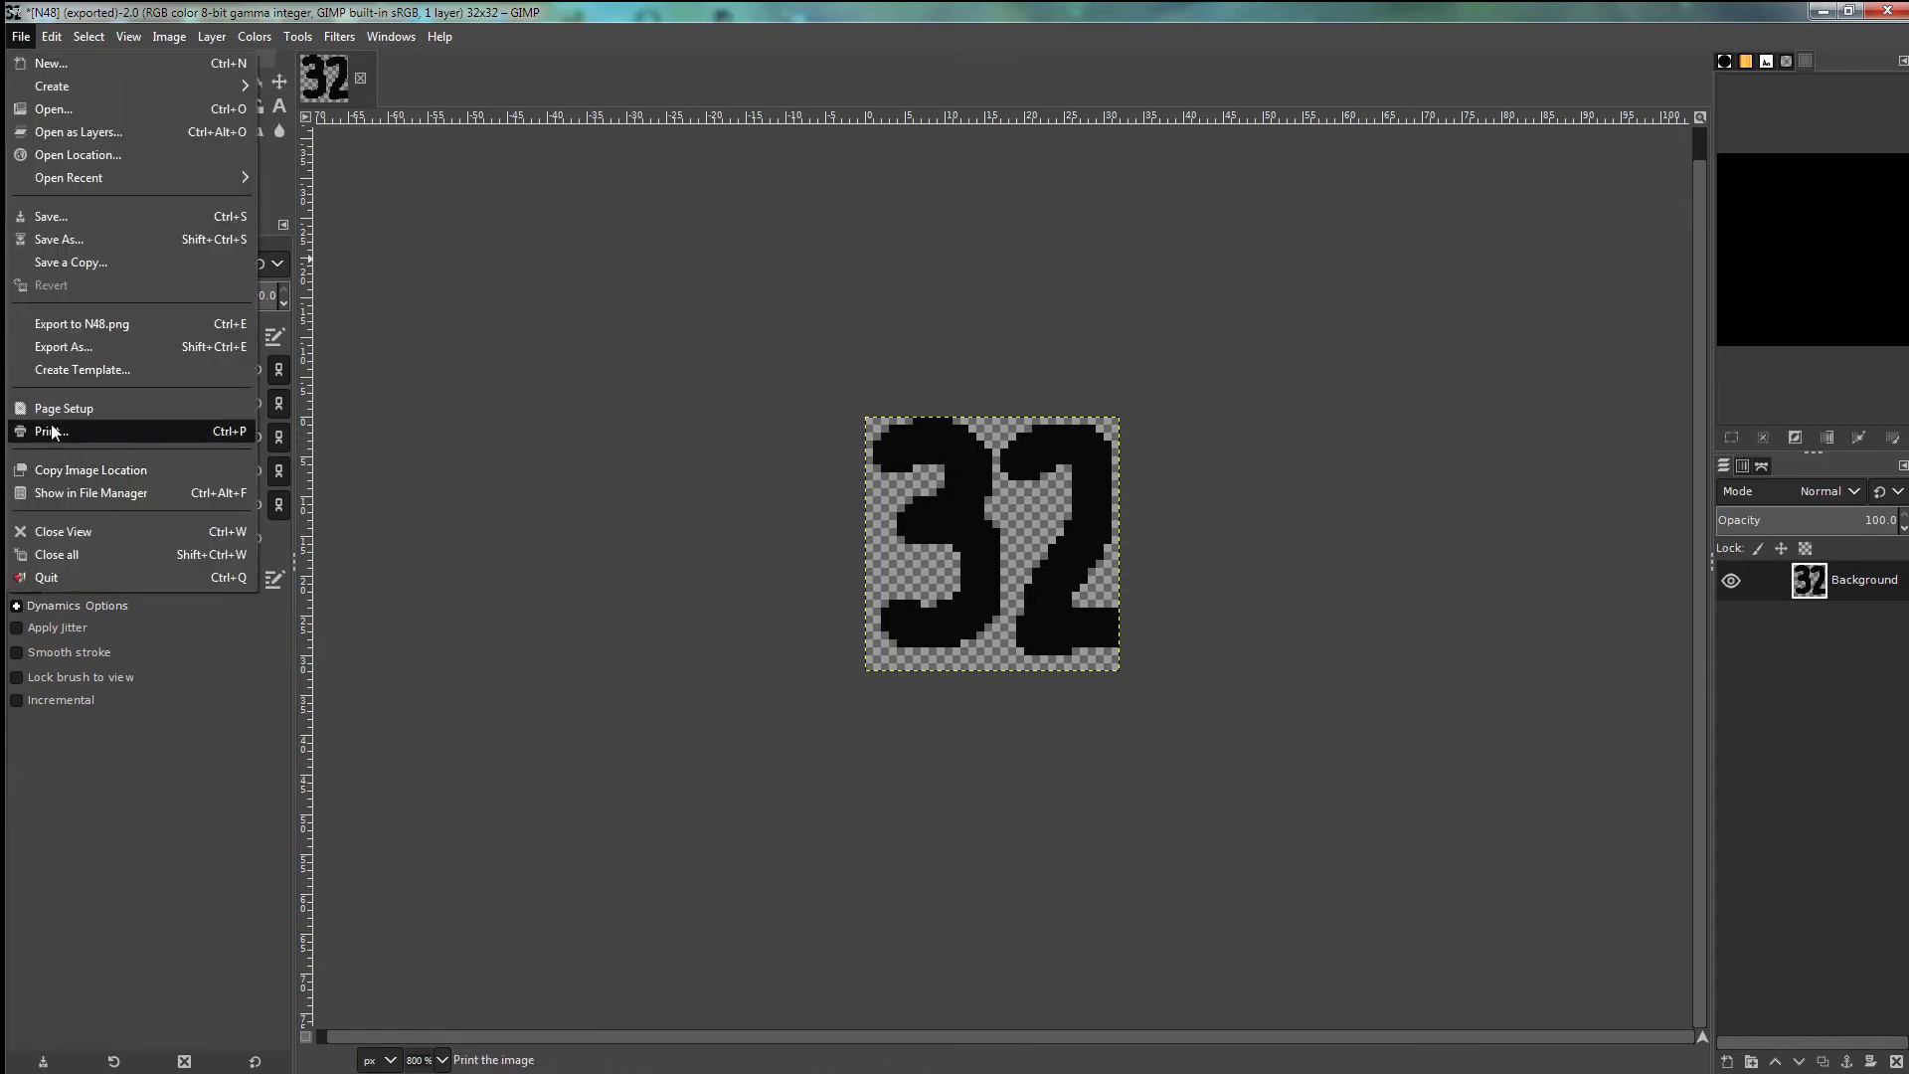
click(76, 348)
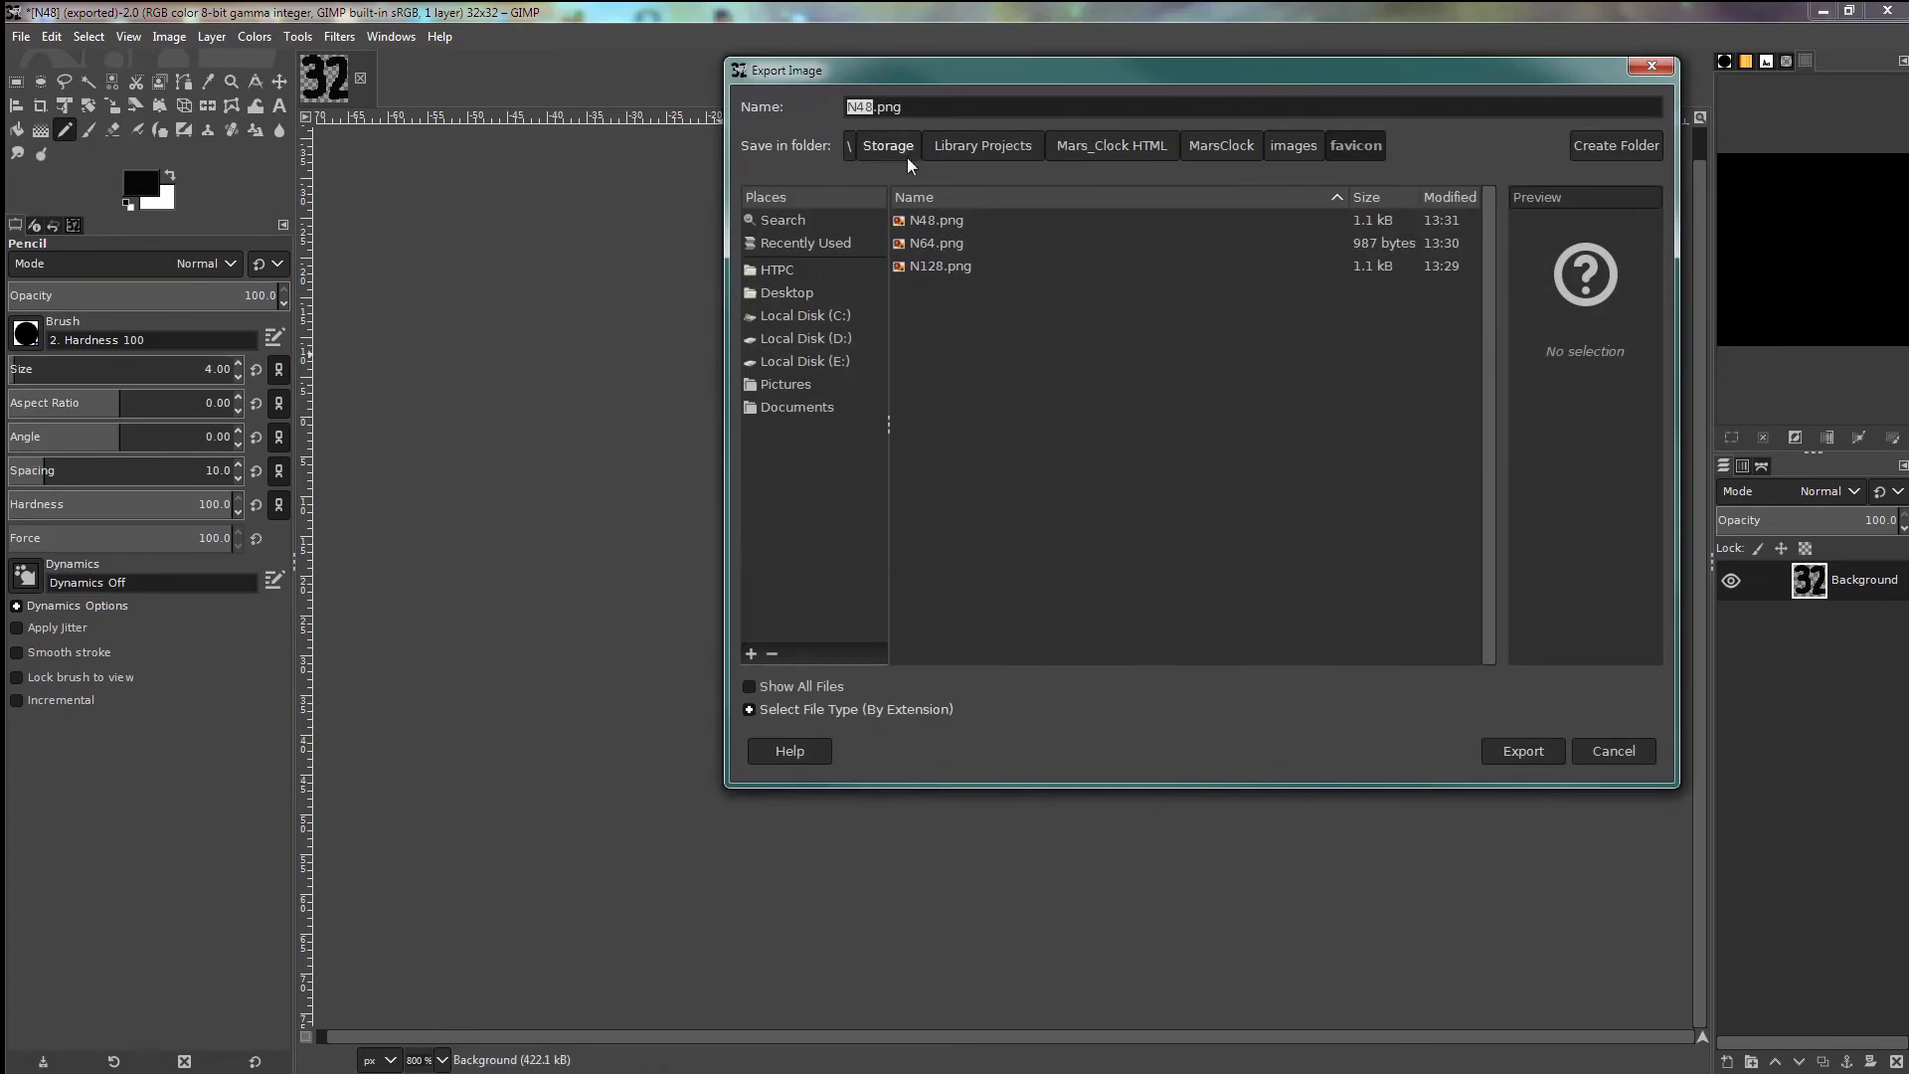
click(871, 109)
drag(858, 108, 873, 104)
text(32)
click(1519, 750)
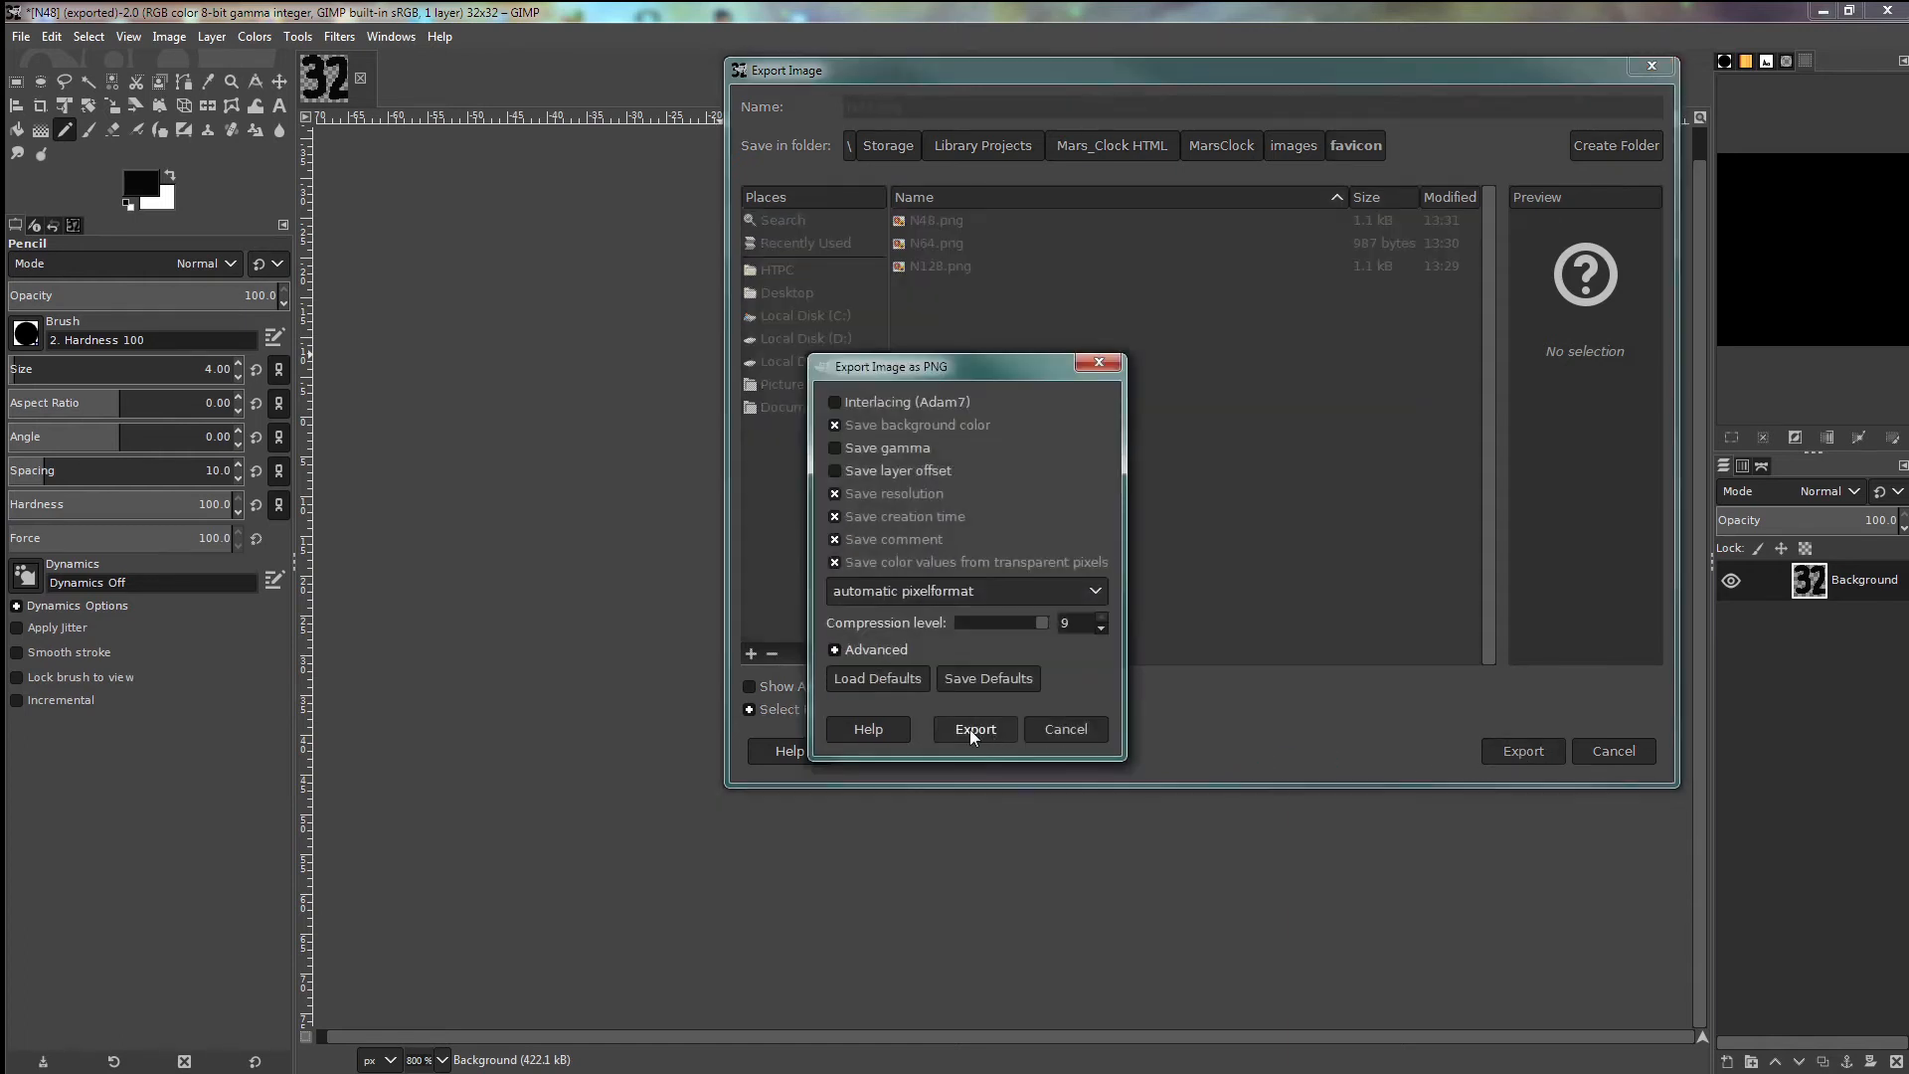
click(970, 730)
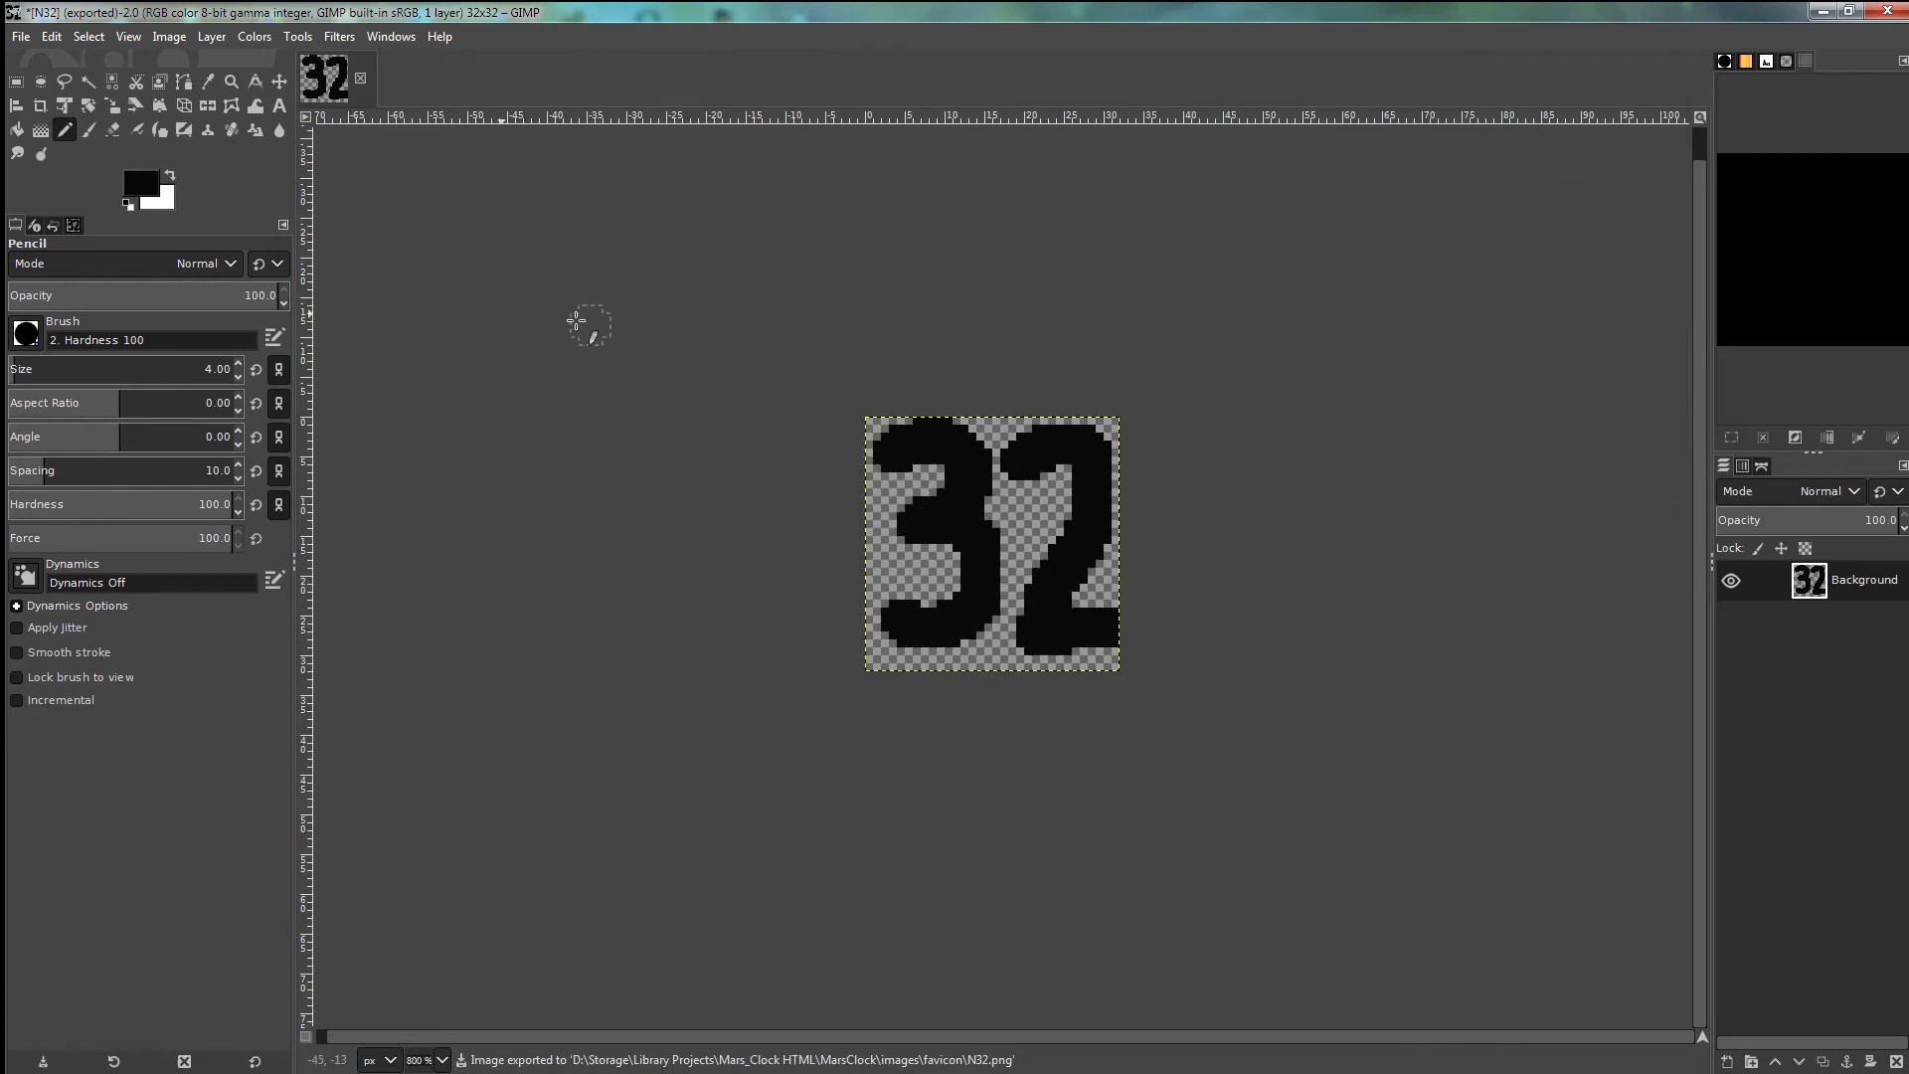
- Scale the image down to 16×16 pixels
click(168, 40)
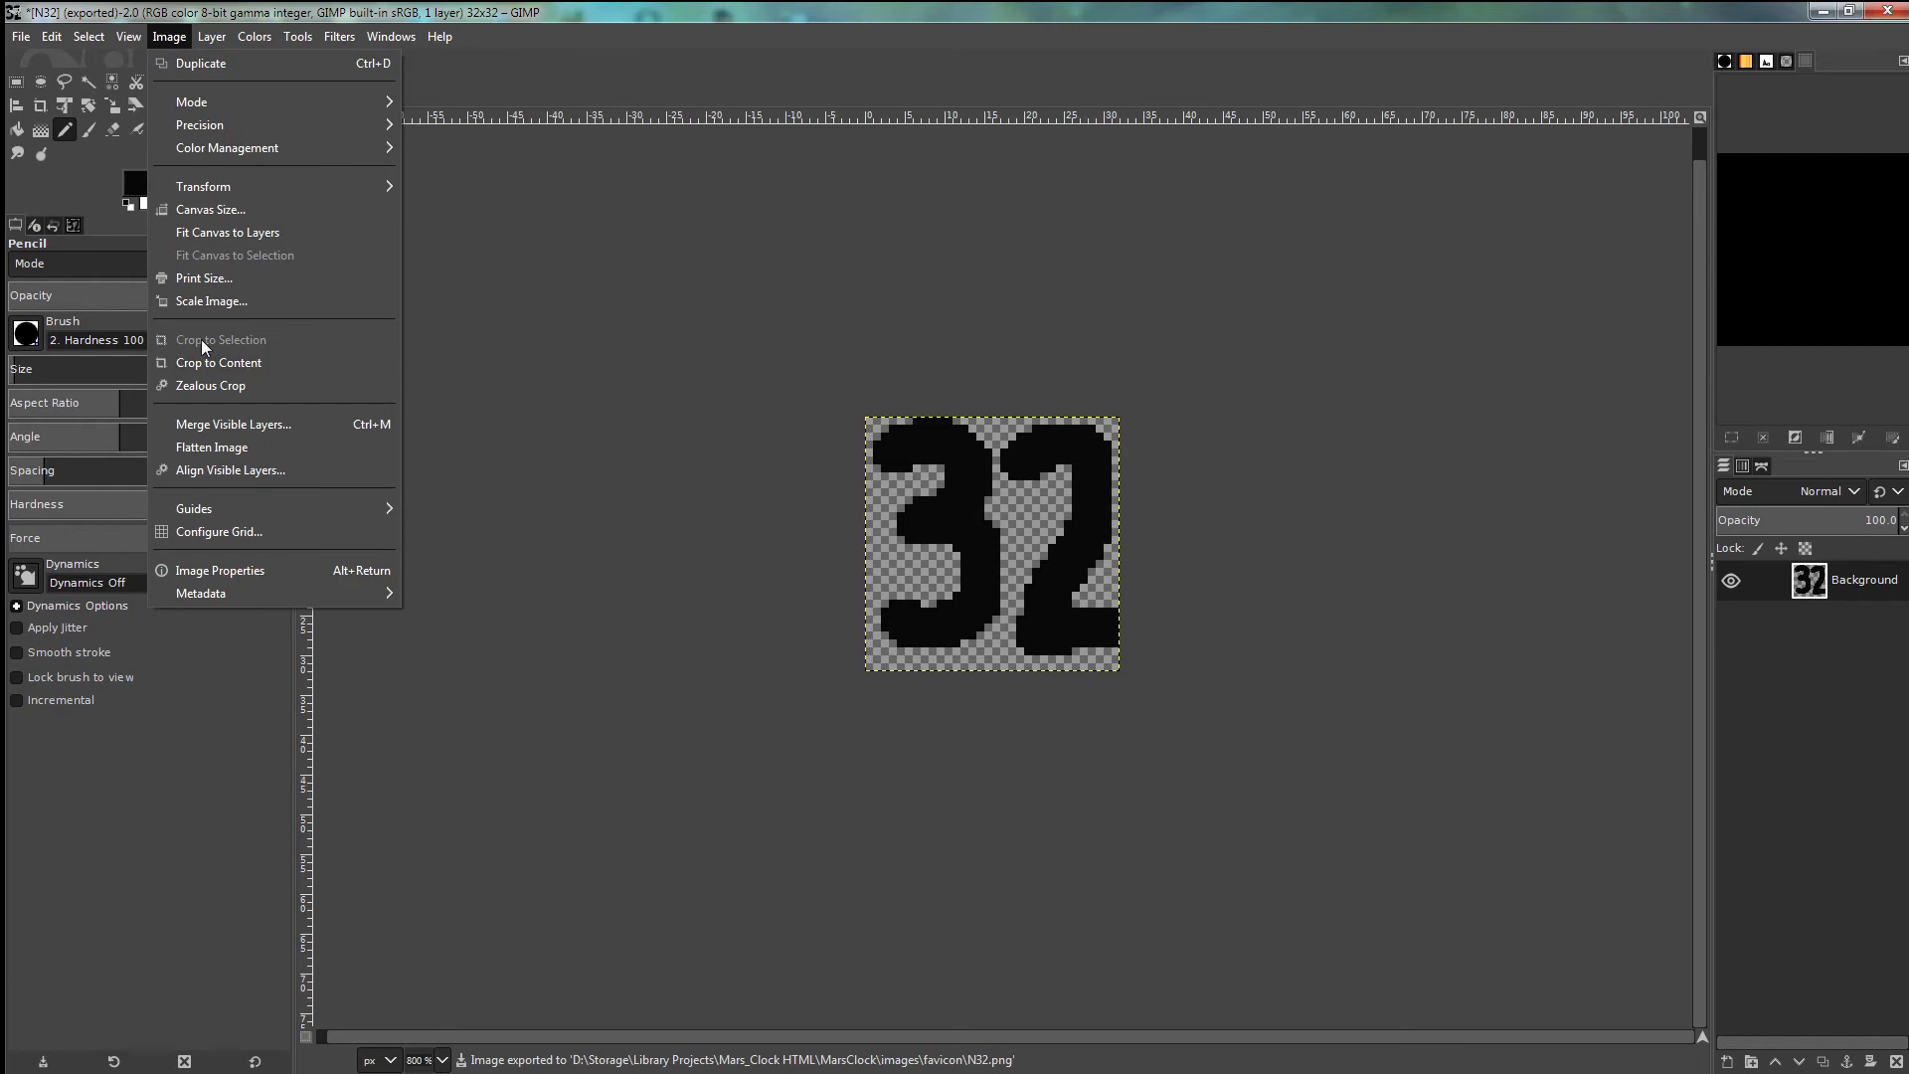
click(205, 300)
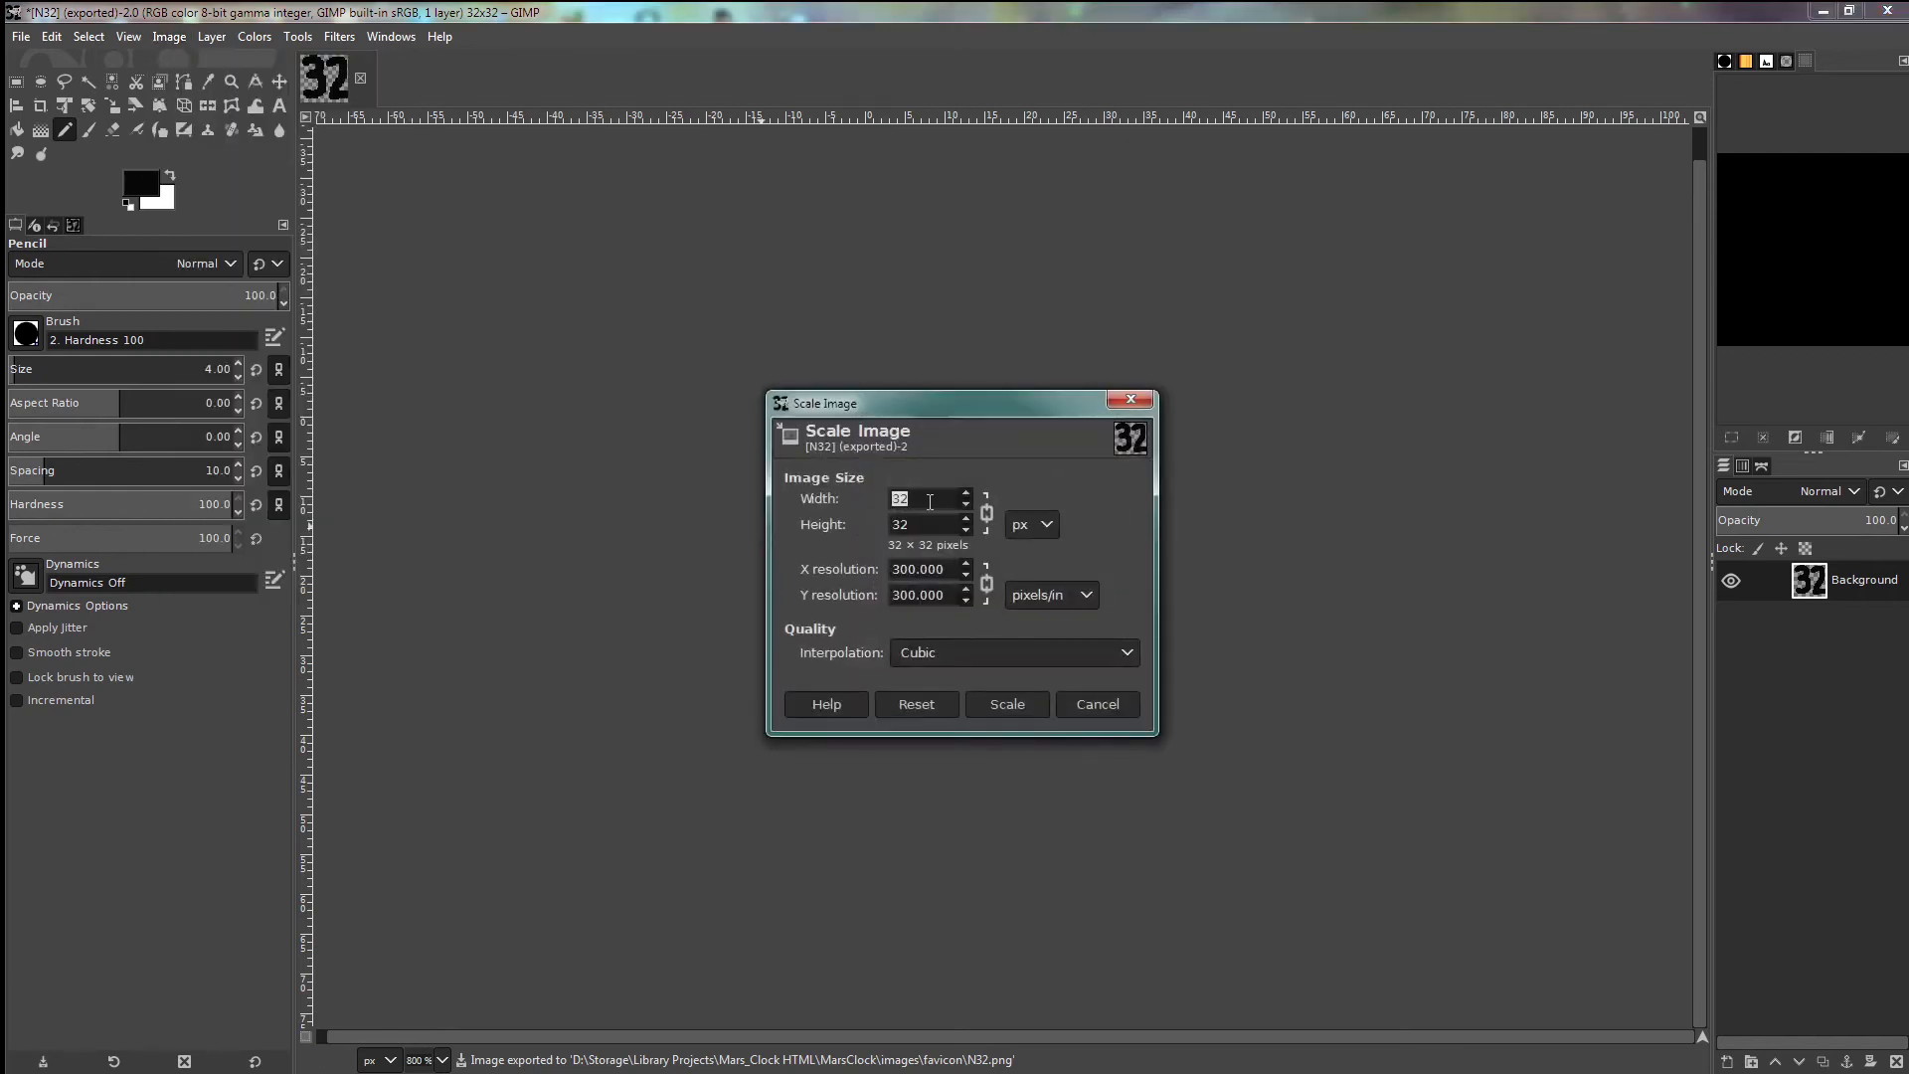
click(1007, 704)
- Erase the 32 and draw a black 16 with the pencil at size 2
click(112, 129)
mouse_move(900, 477)
mouse_down()
mouse_move(1026, 486)
mouse_move(886, 524)
mouse_move(928, 551)
mouse_move(1070, 537)
mouse_move(1072, 575)
mouse_move(1048, 605)
mouse_up()
click(66, 130)
double_click(239, 378)
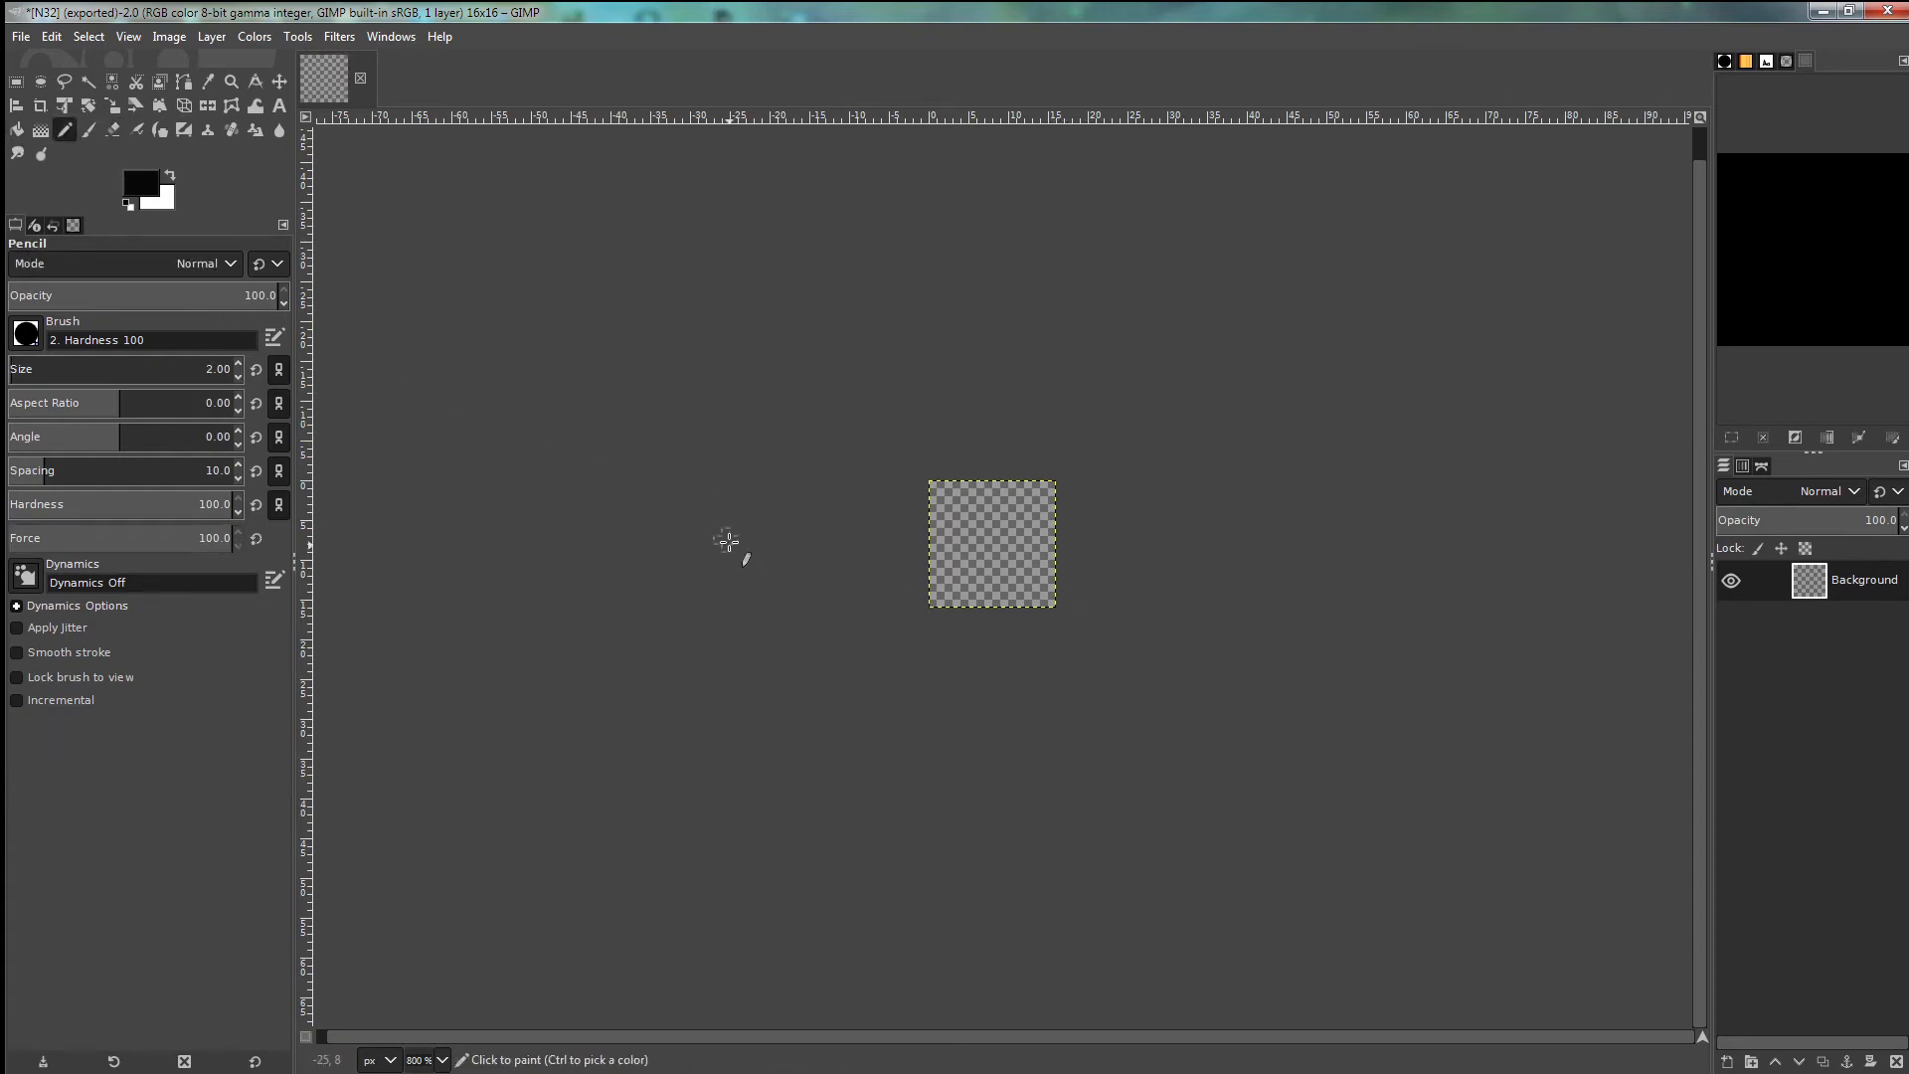
drag(945, 497, 947, 596)
mouse_move(1039, 496)
mouse_down()
mouse_move(986, 515)
mouse_move(999, 589)
mouse_move(1035, 572)
mouse_move(1016, 547)
mouse_move(995, 561)
mouse_up()
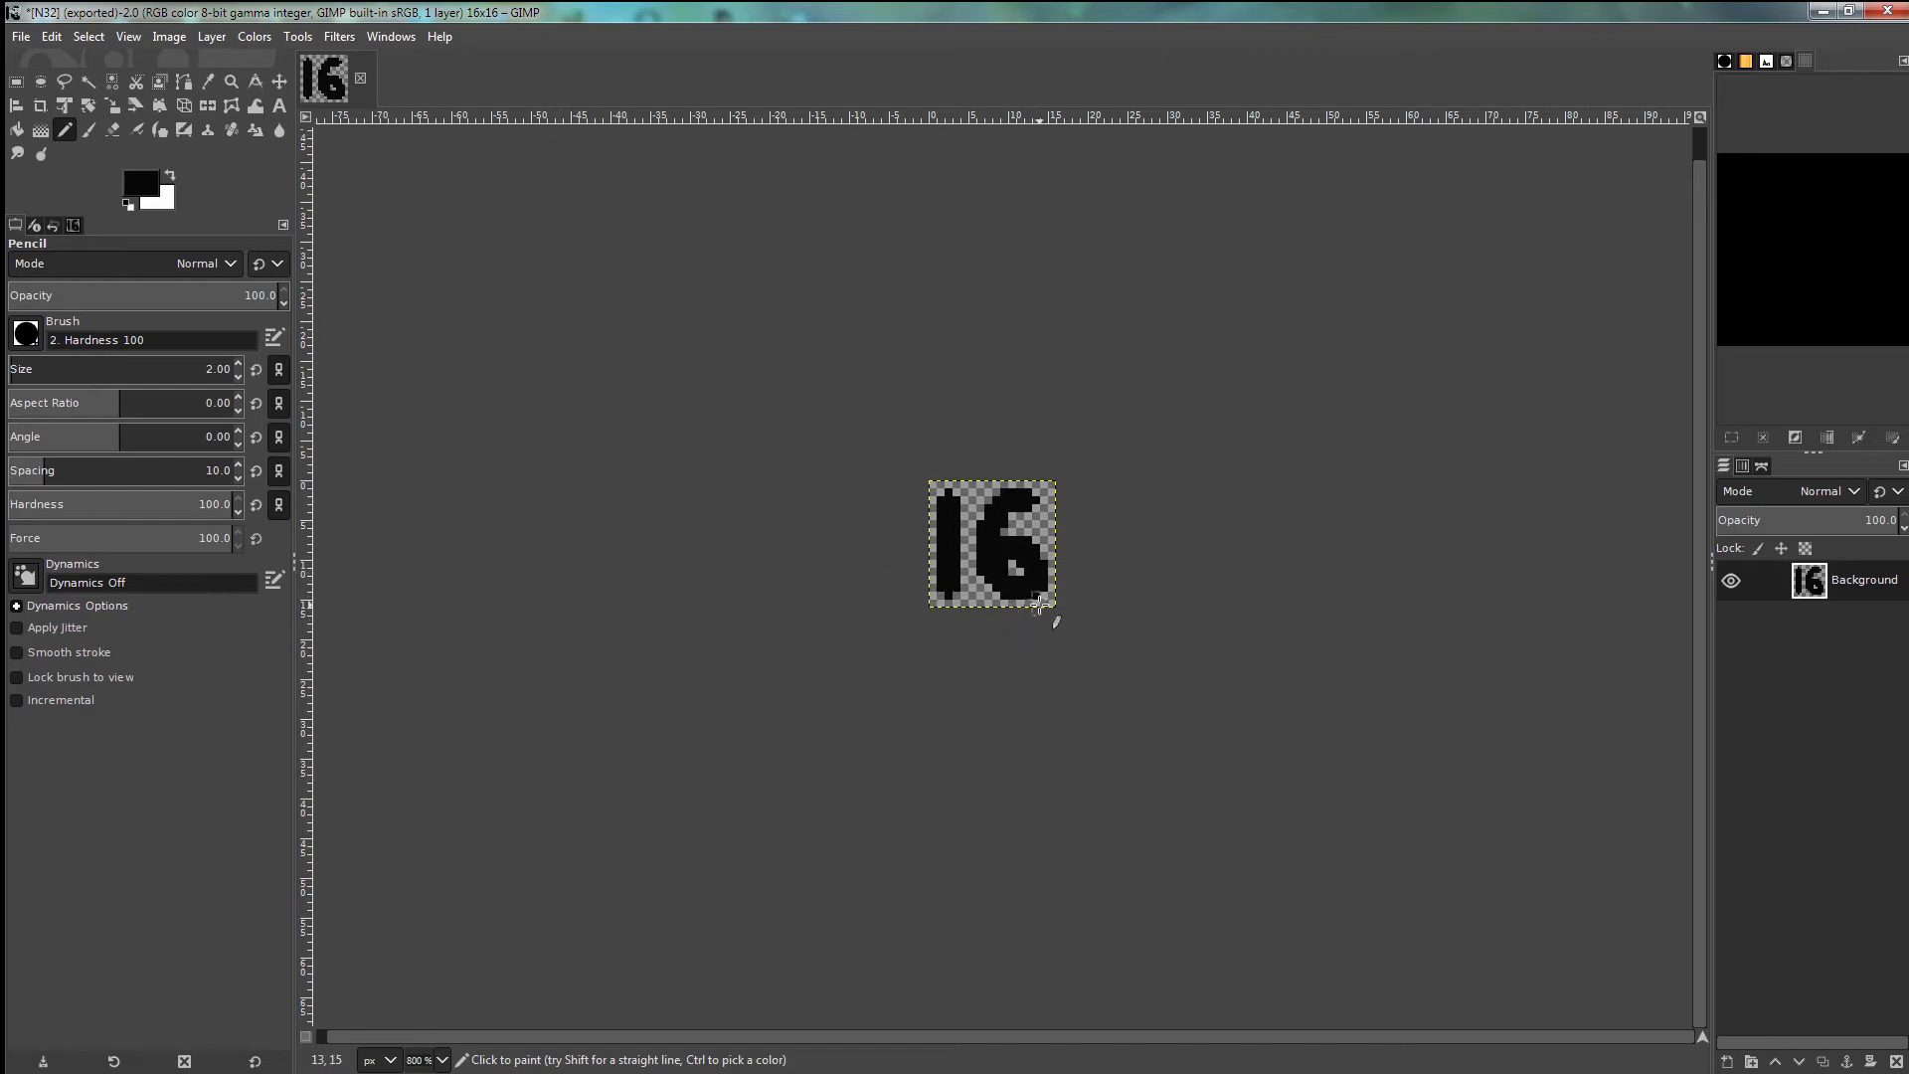
- Export the 16×16 drawing as N16.png with the default PNG options
click(21, 37)
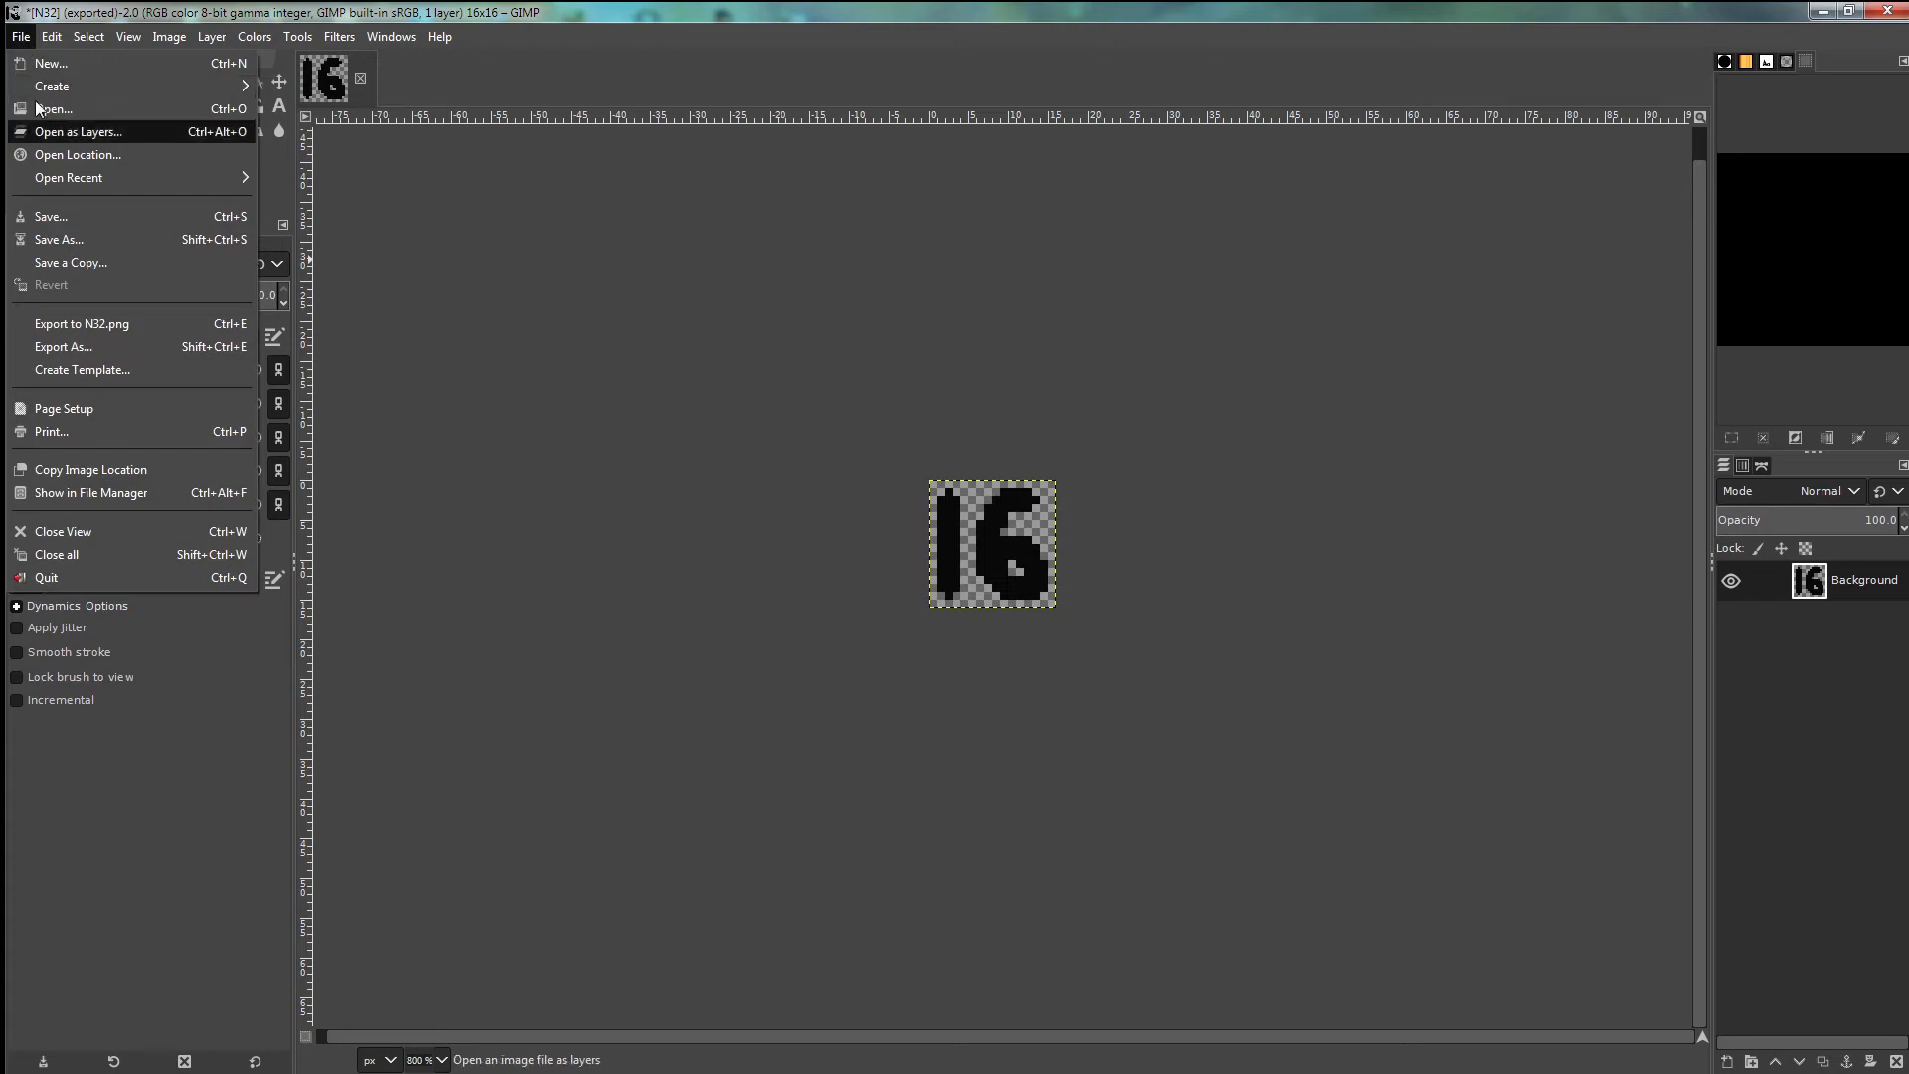
click(61, 346)
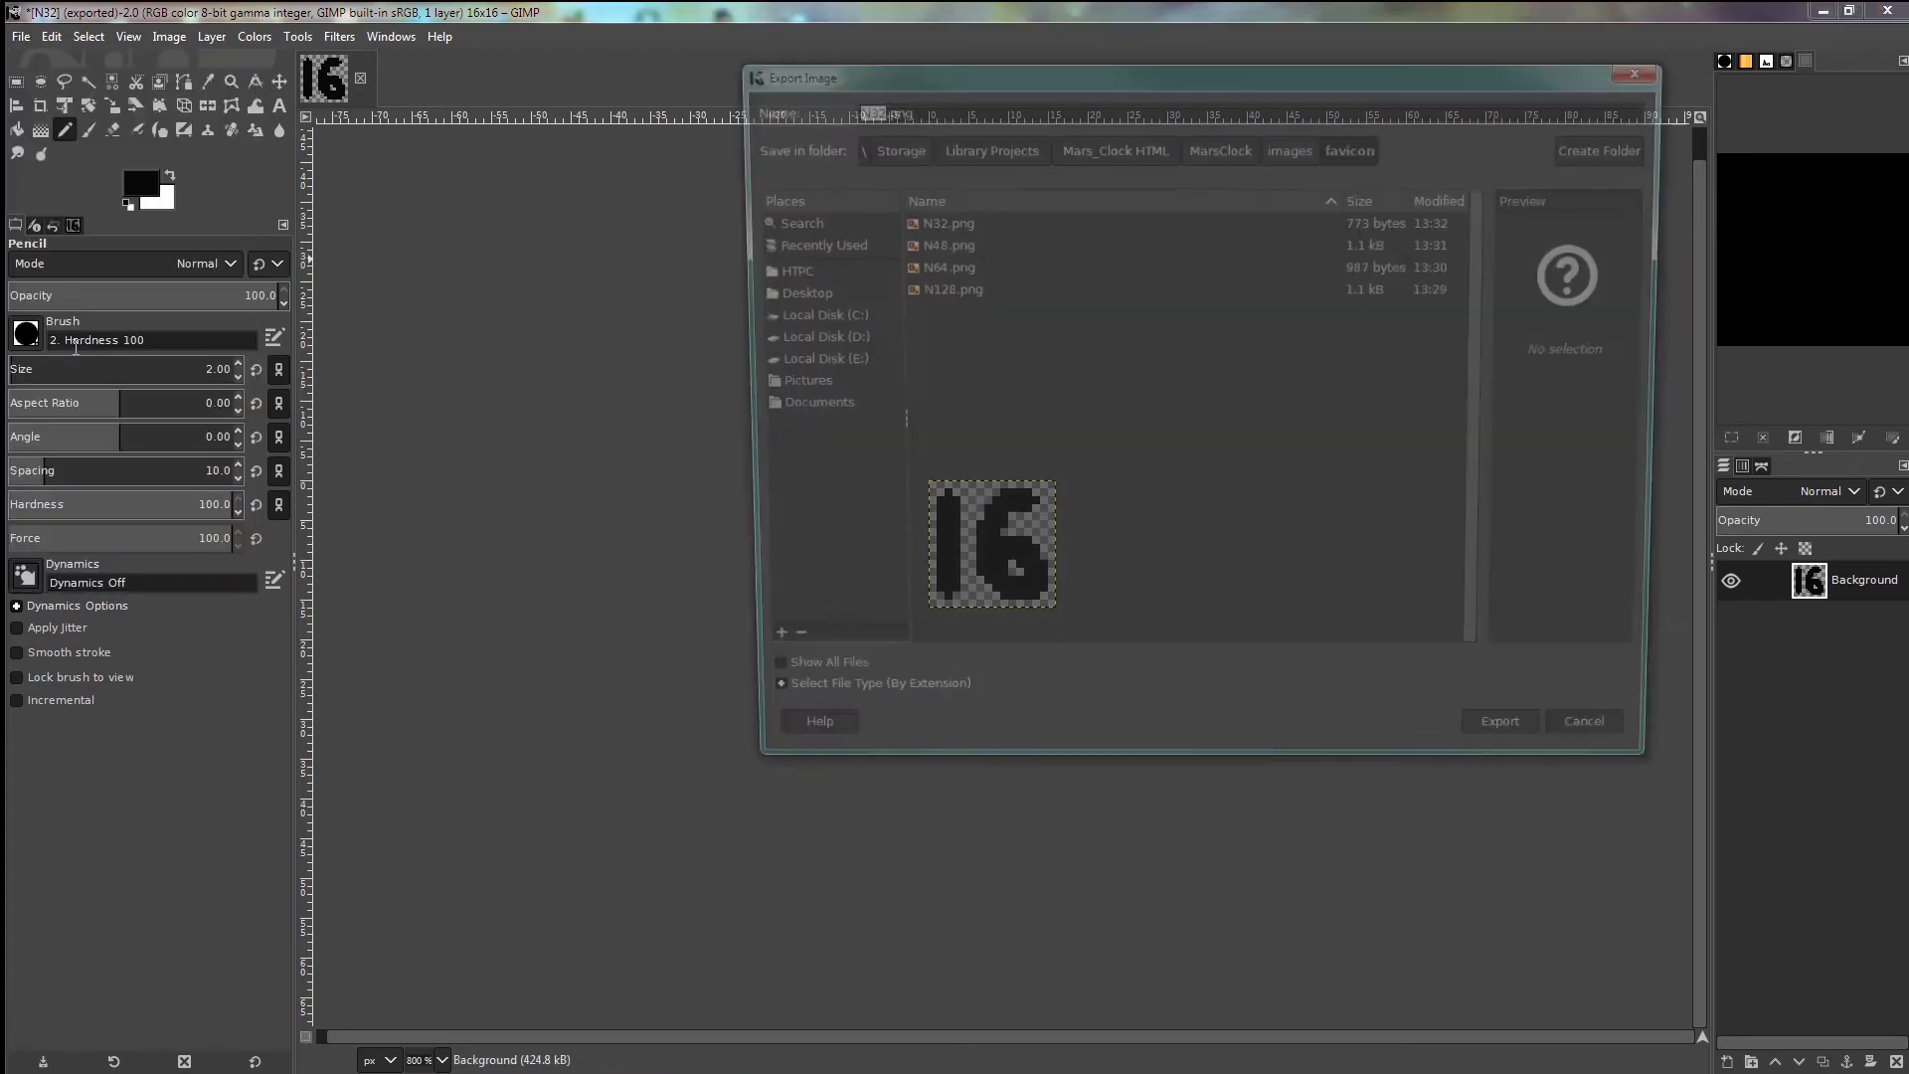
click(861, 107)
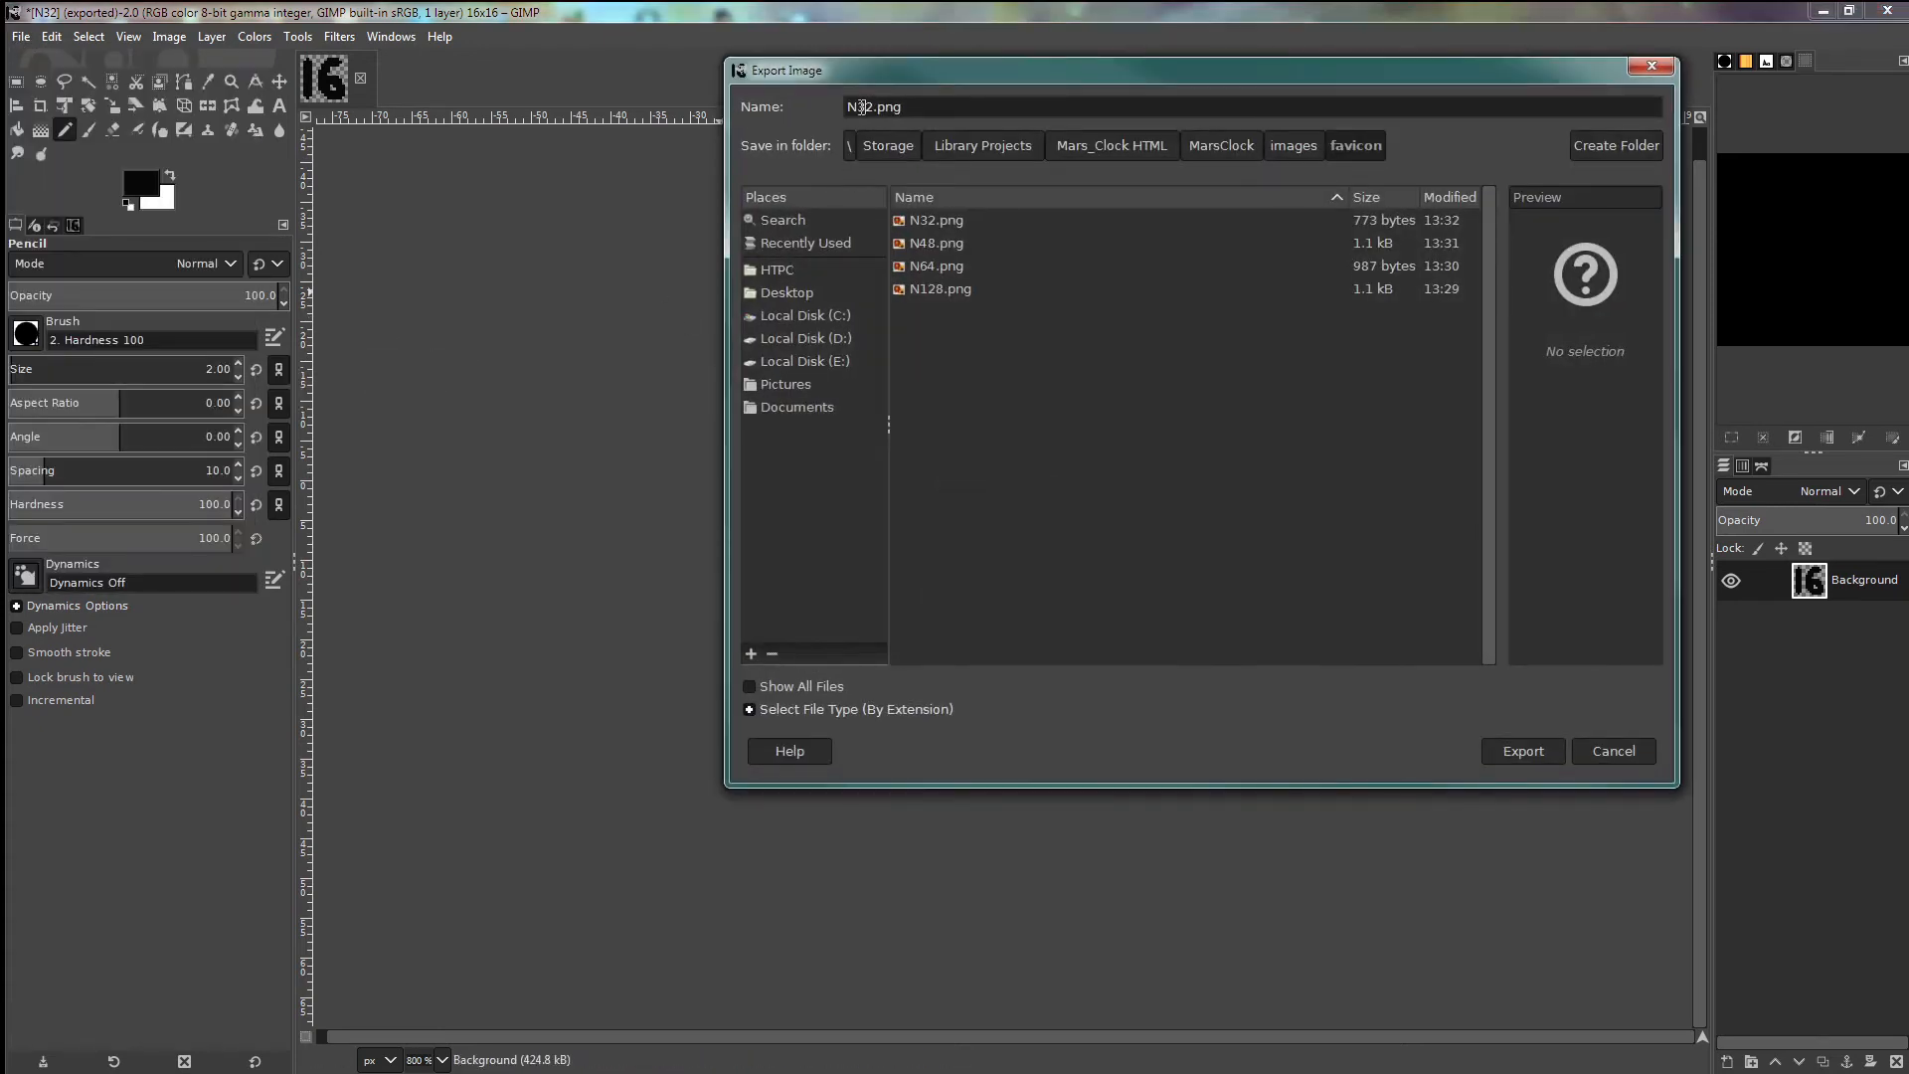
key(BackSpace)
key(BackSpace)
text(16)
click(1532, 751)
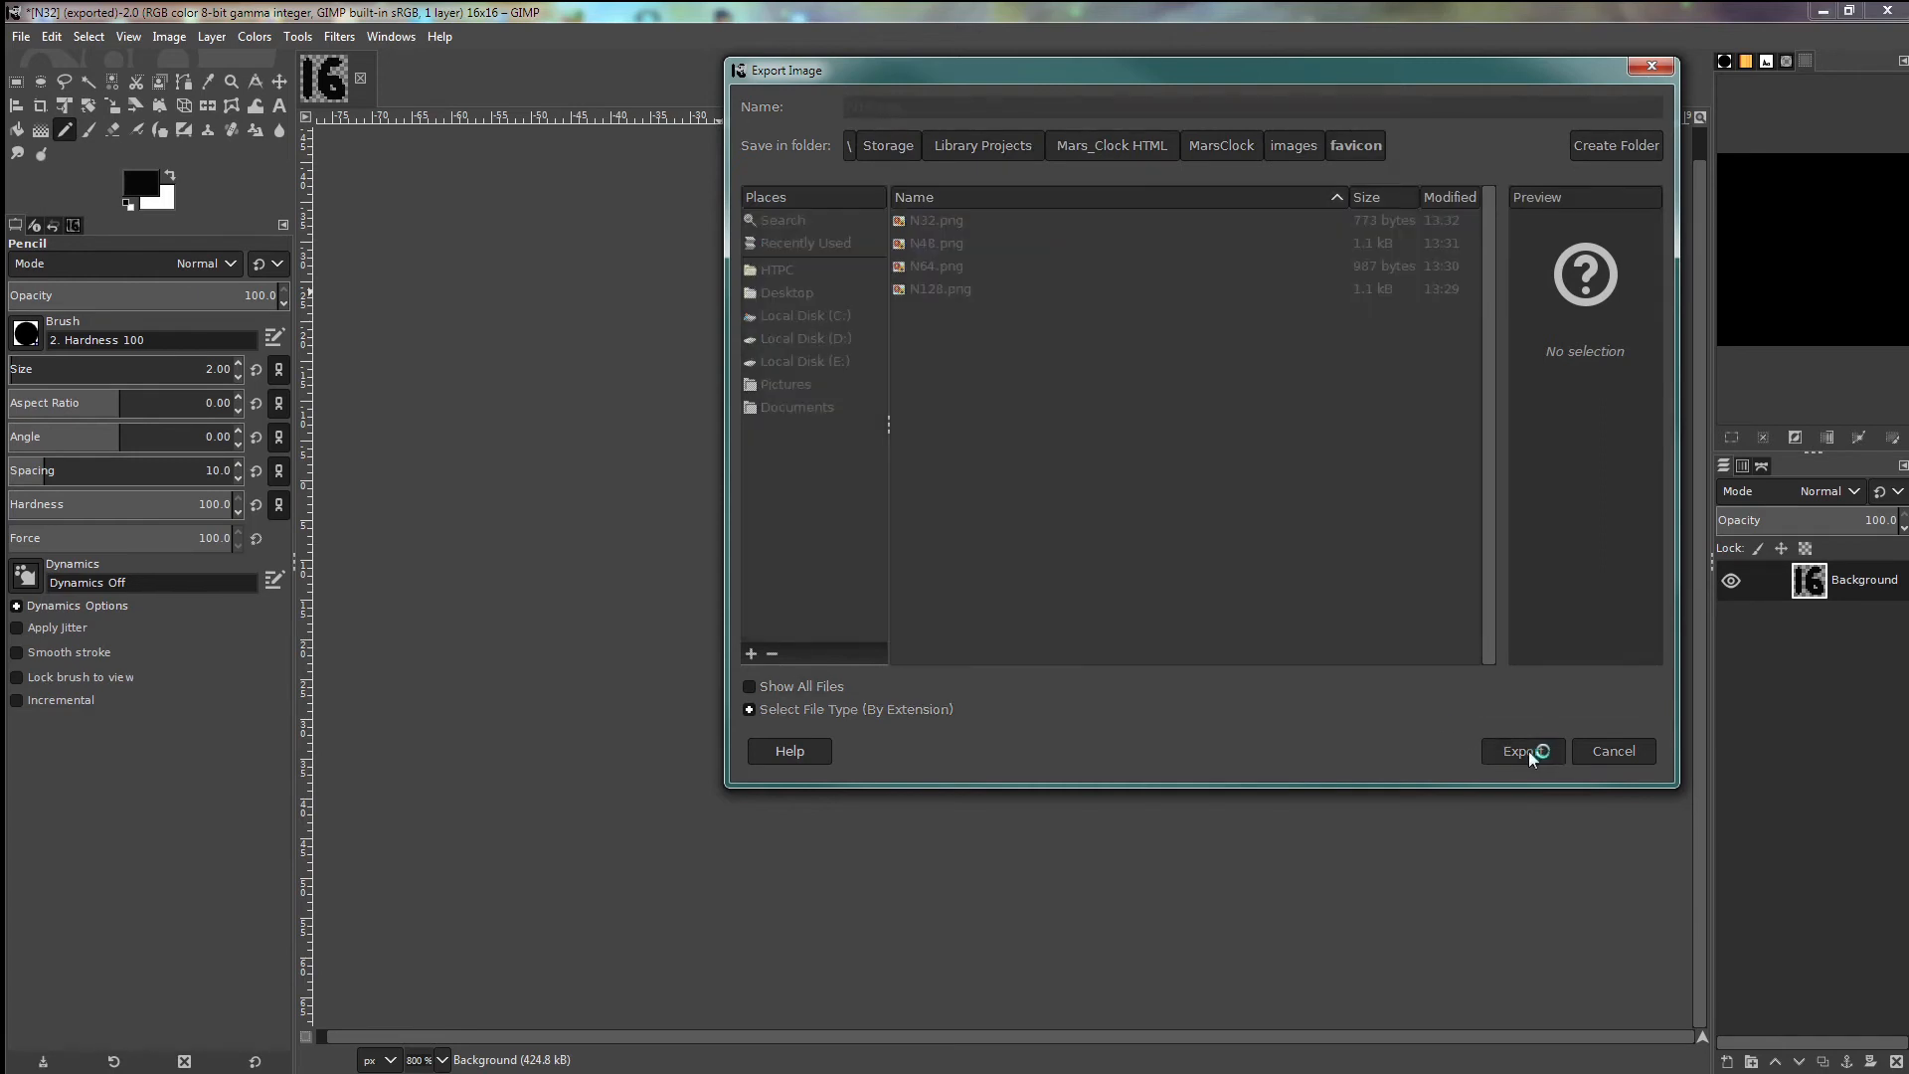
click(975, 730)
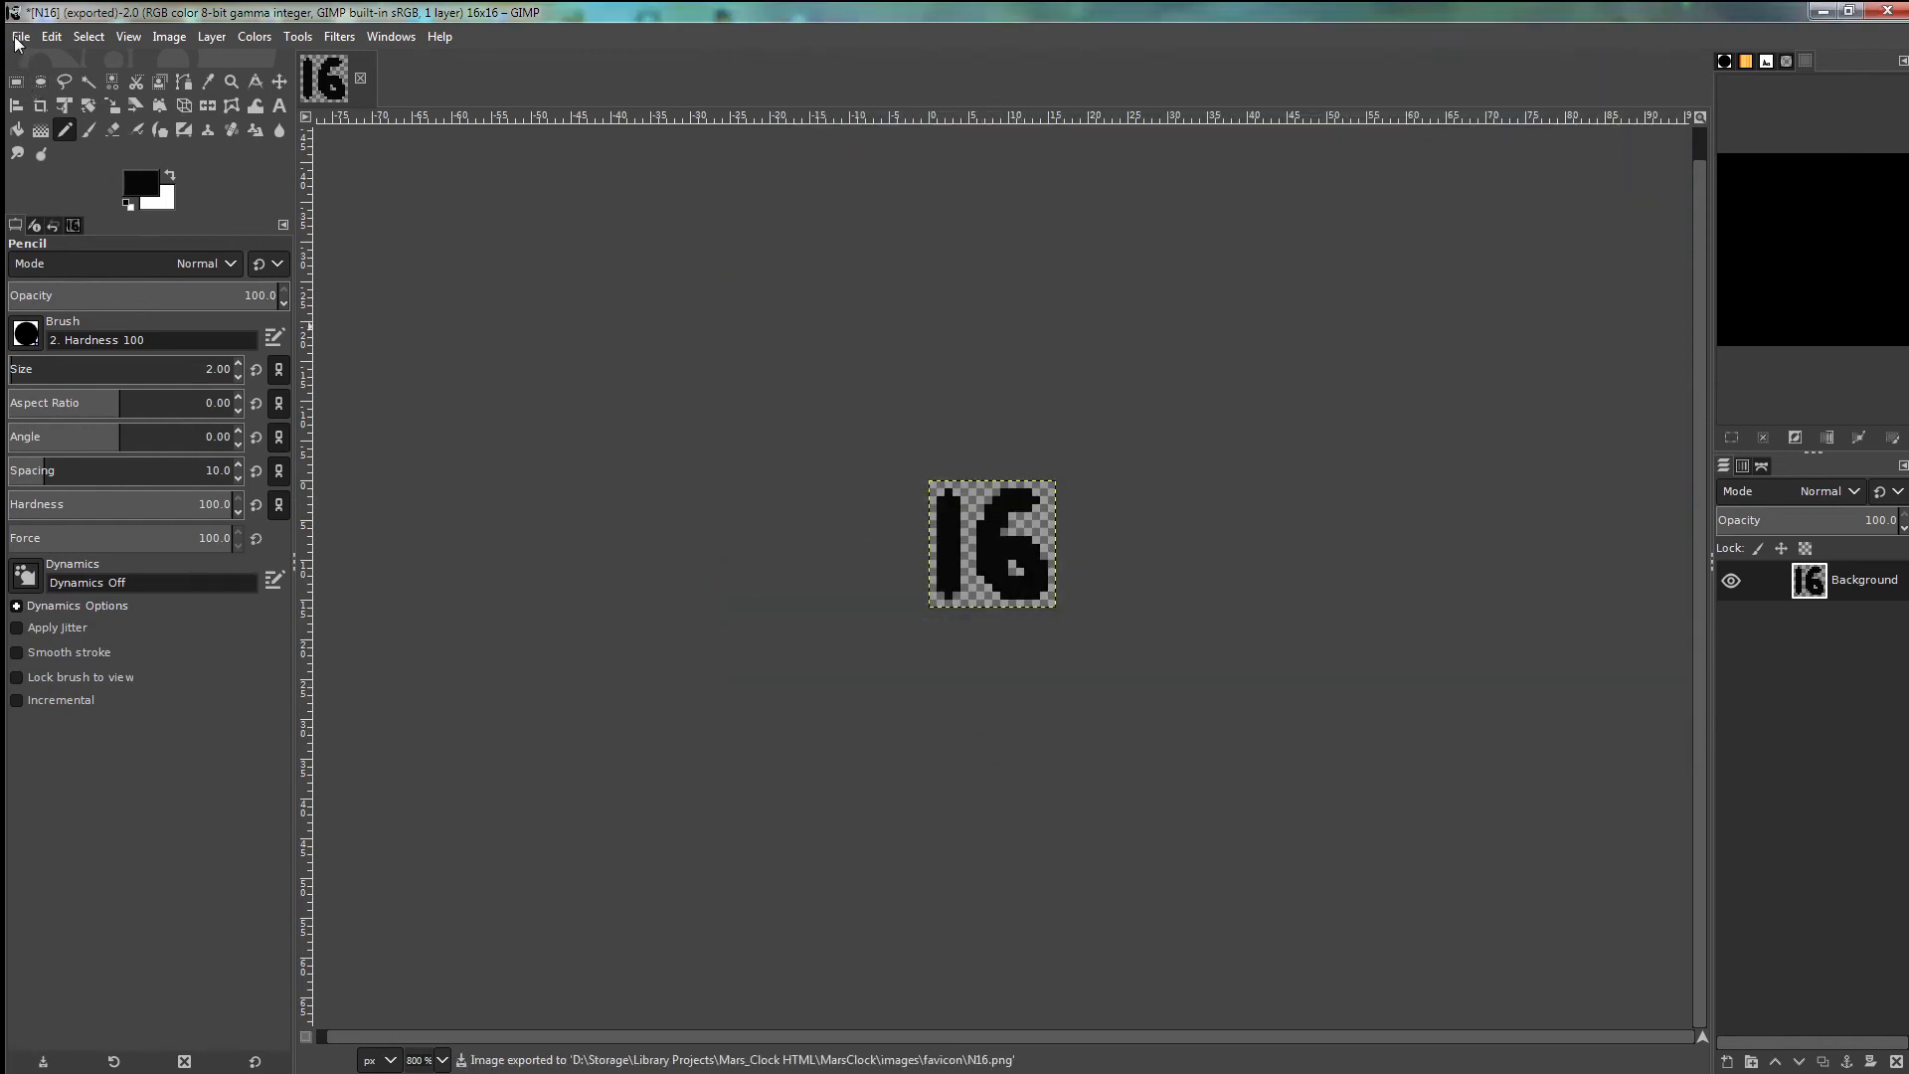
- Close the N16 image discarding changes, then open N128.png via Open as Layers
click(359, 78)
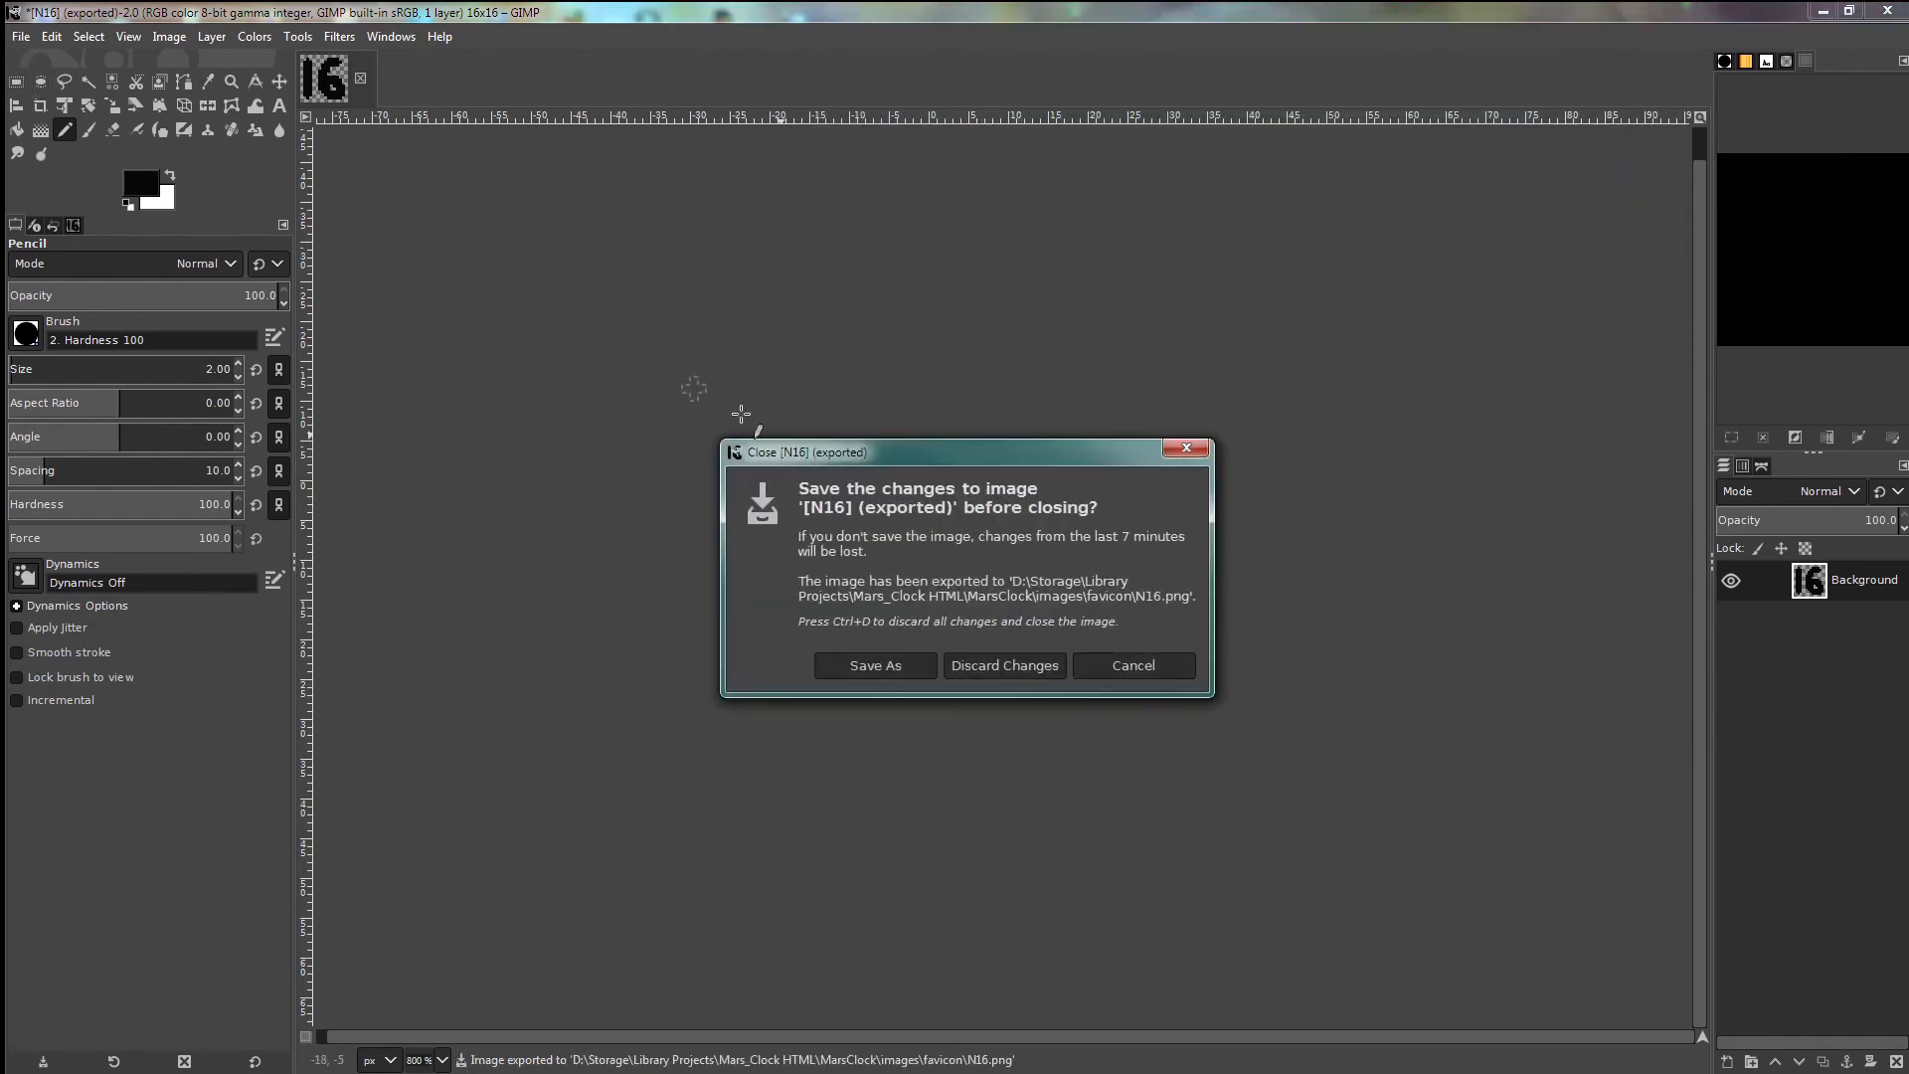
click(1004, 665)
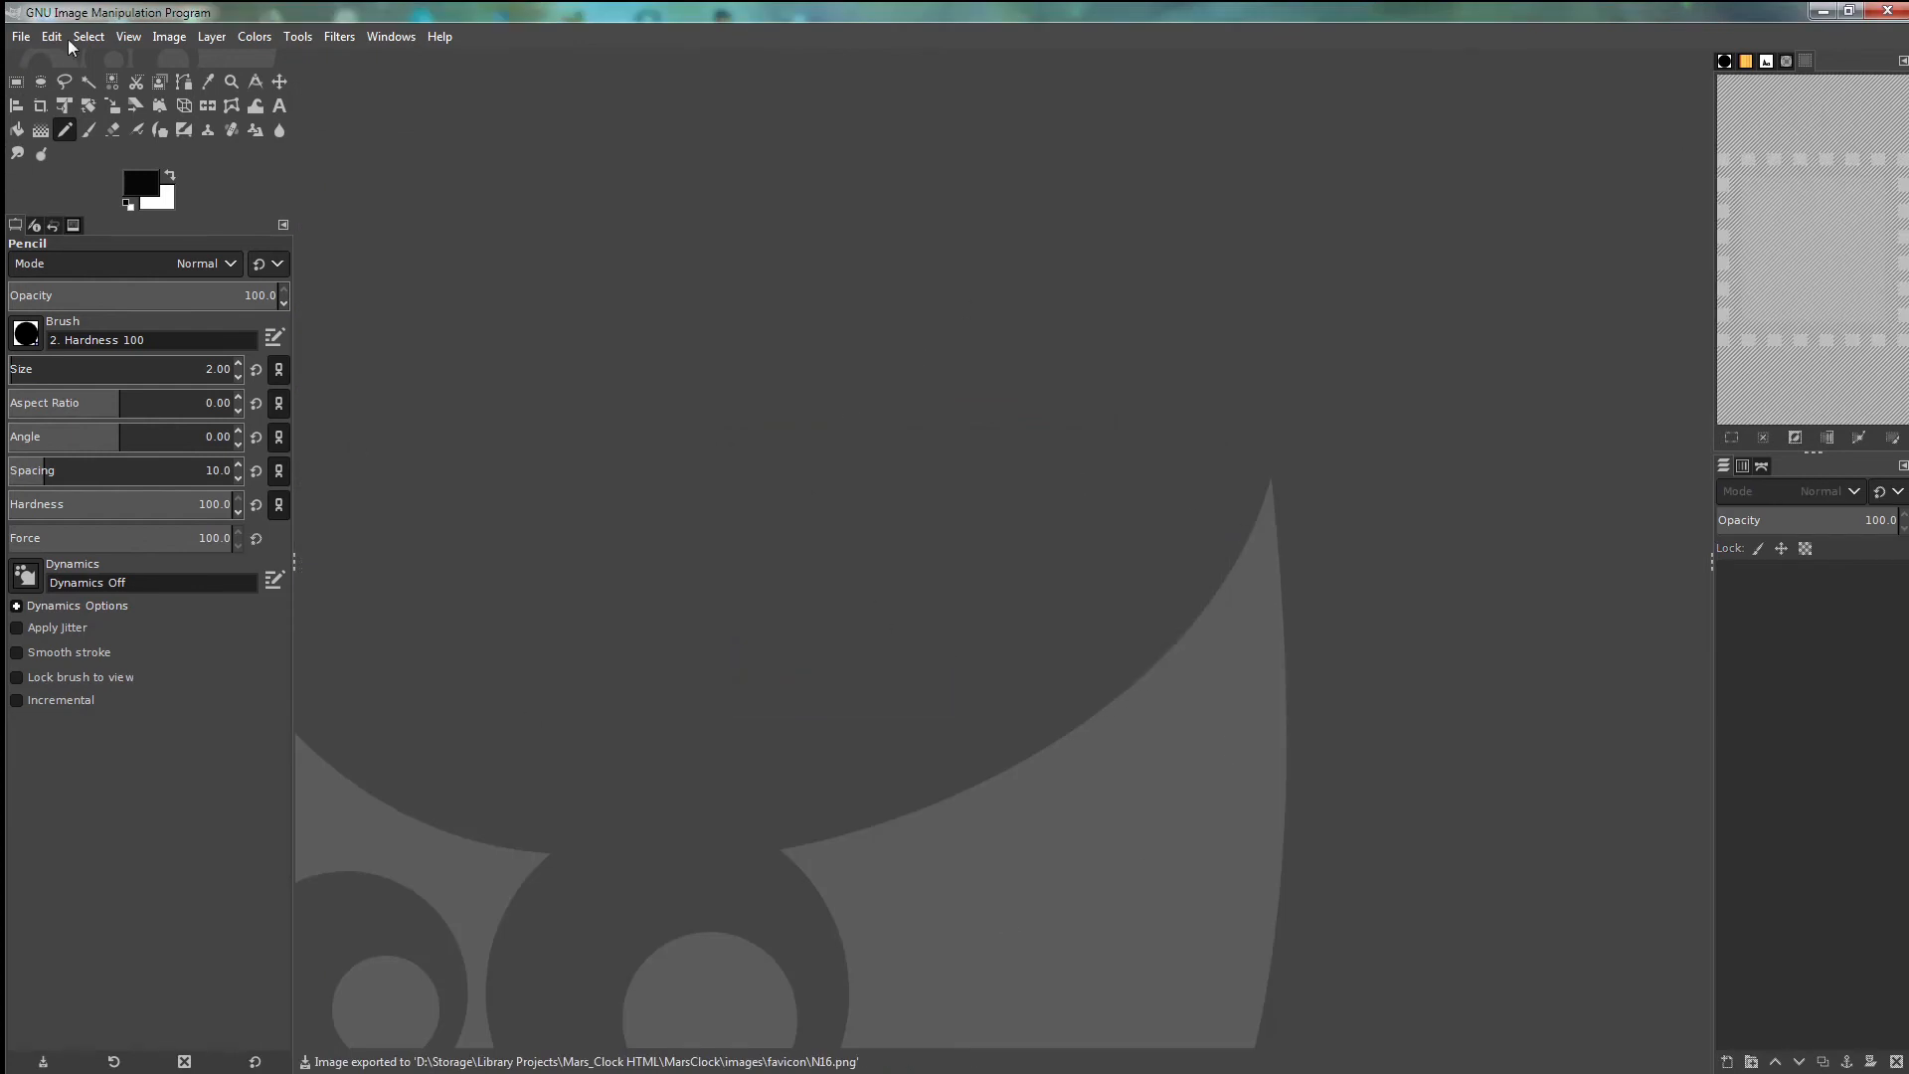
click(21, 37)
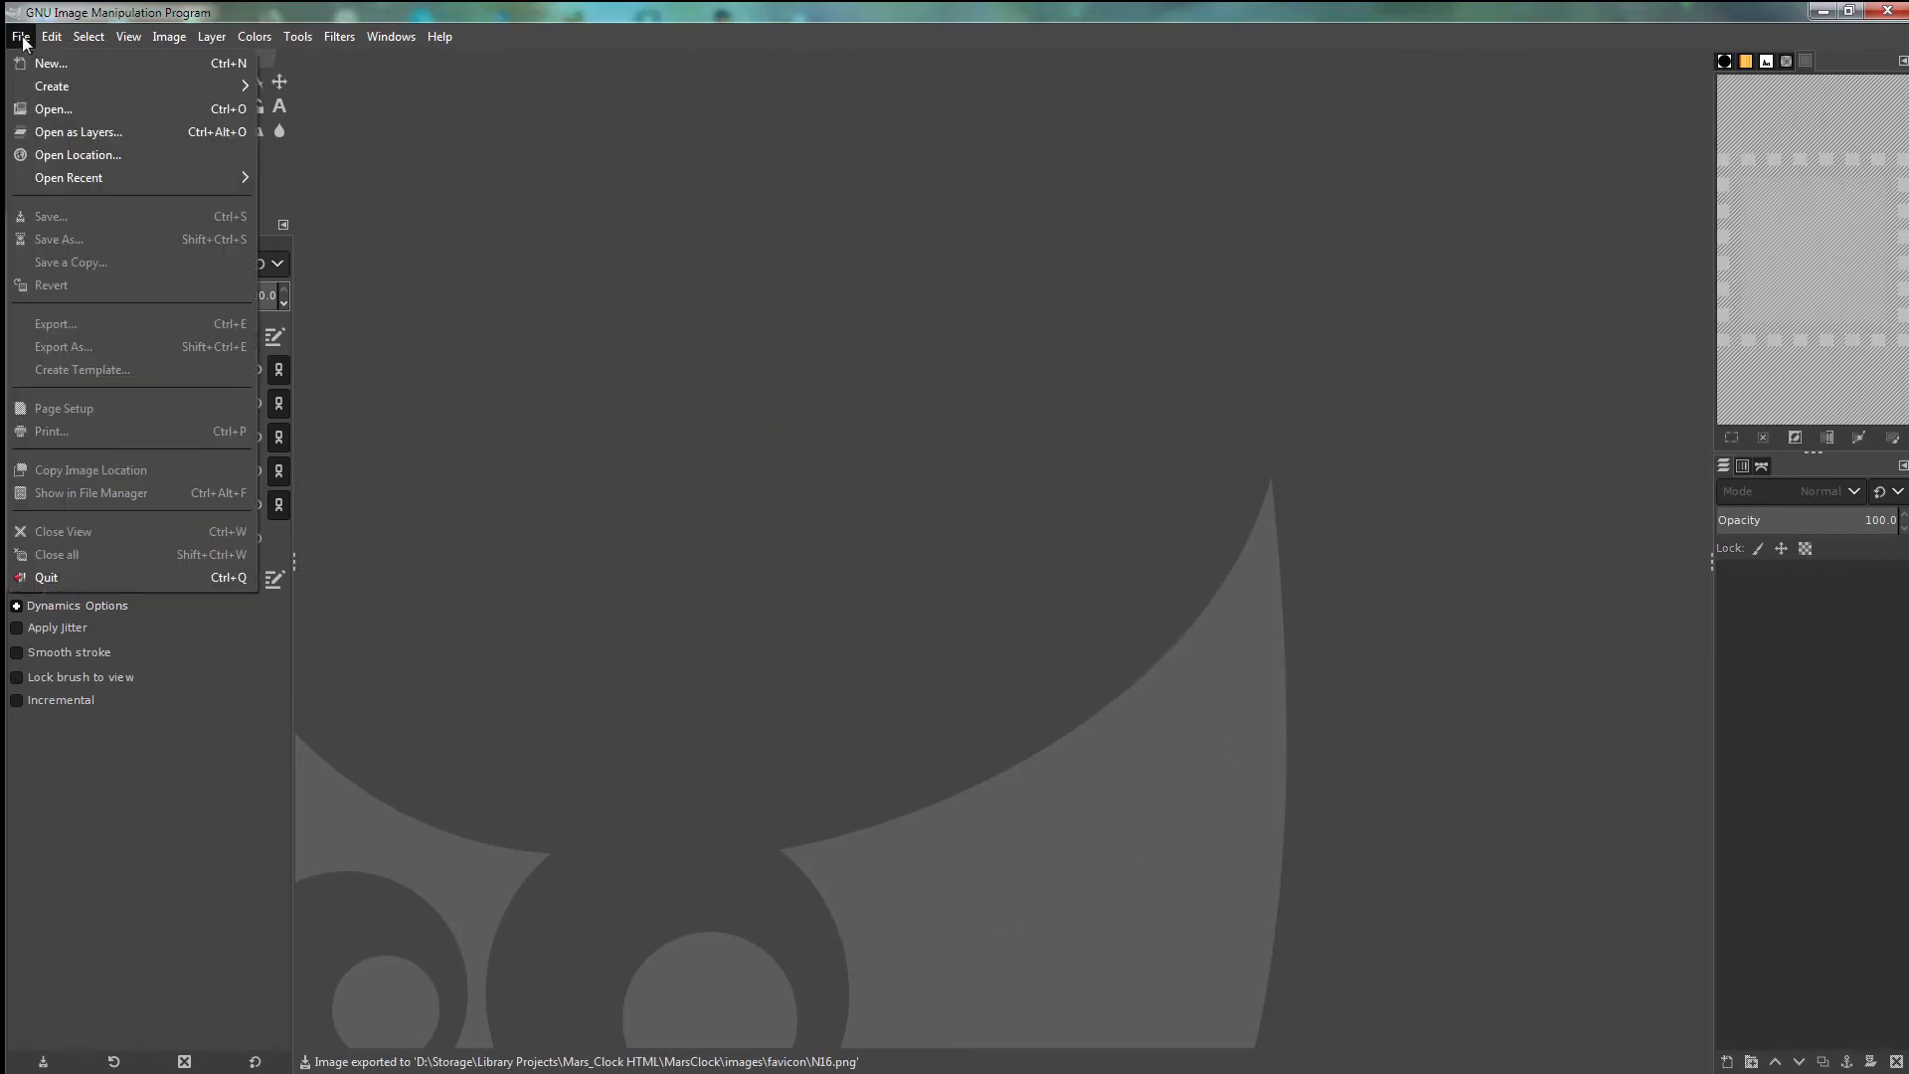
click(72, 132)
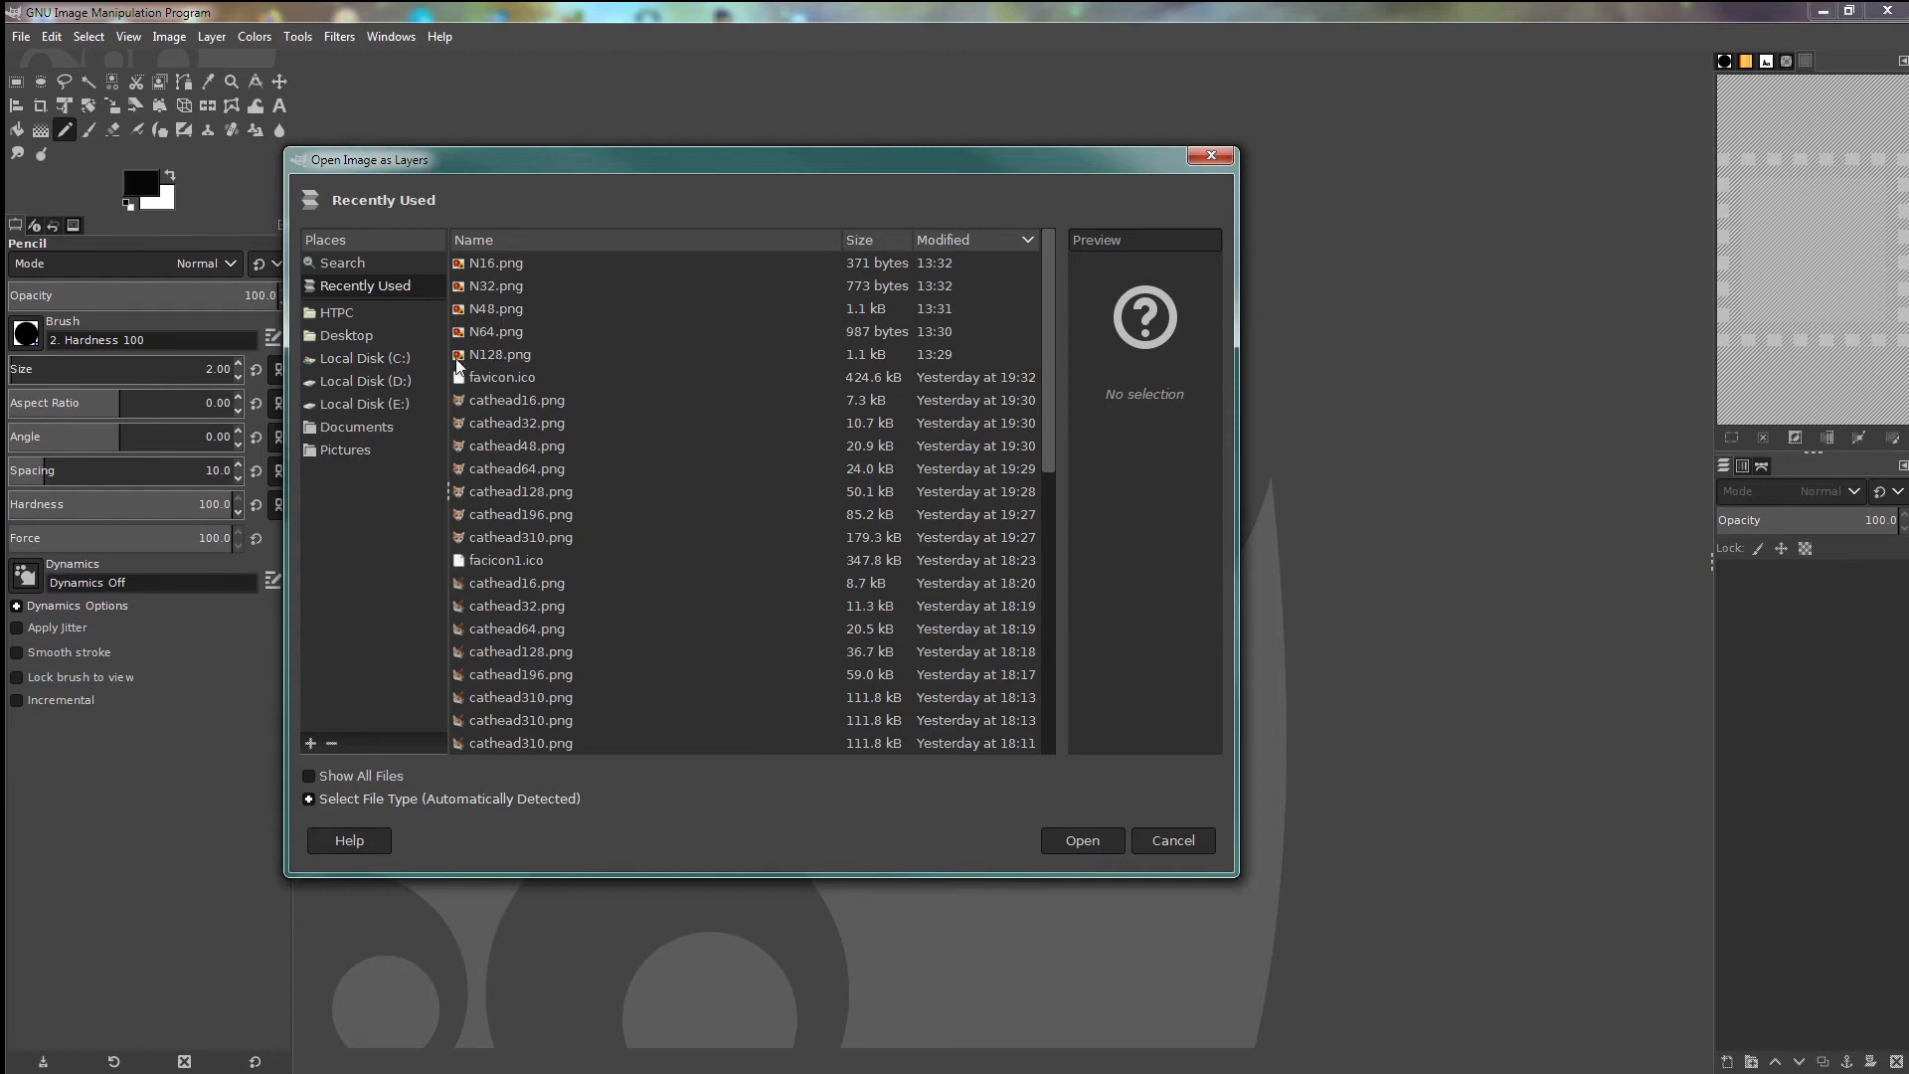
click(503, 356)
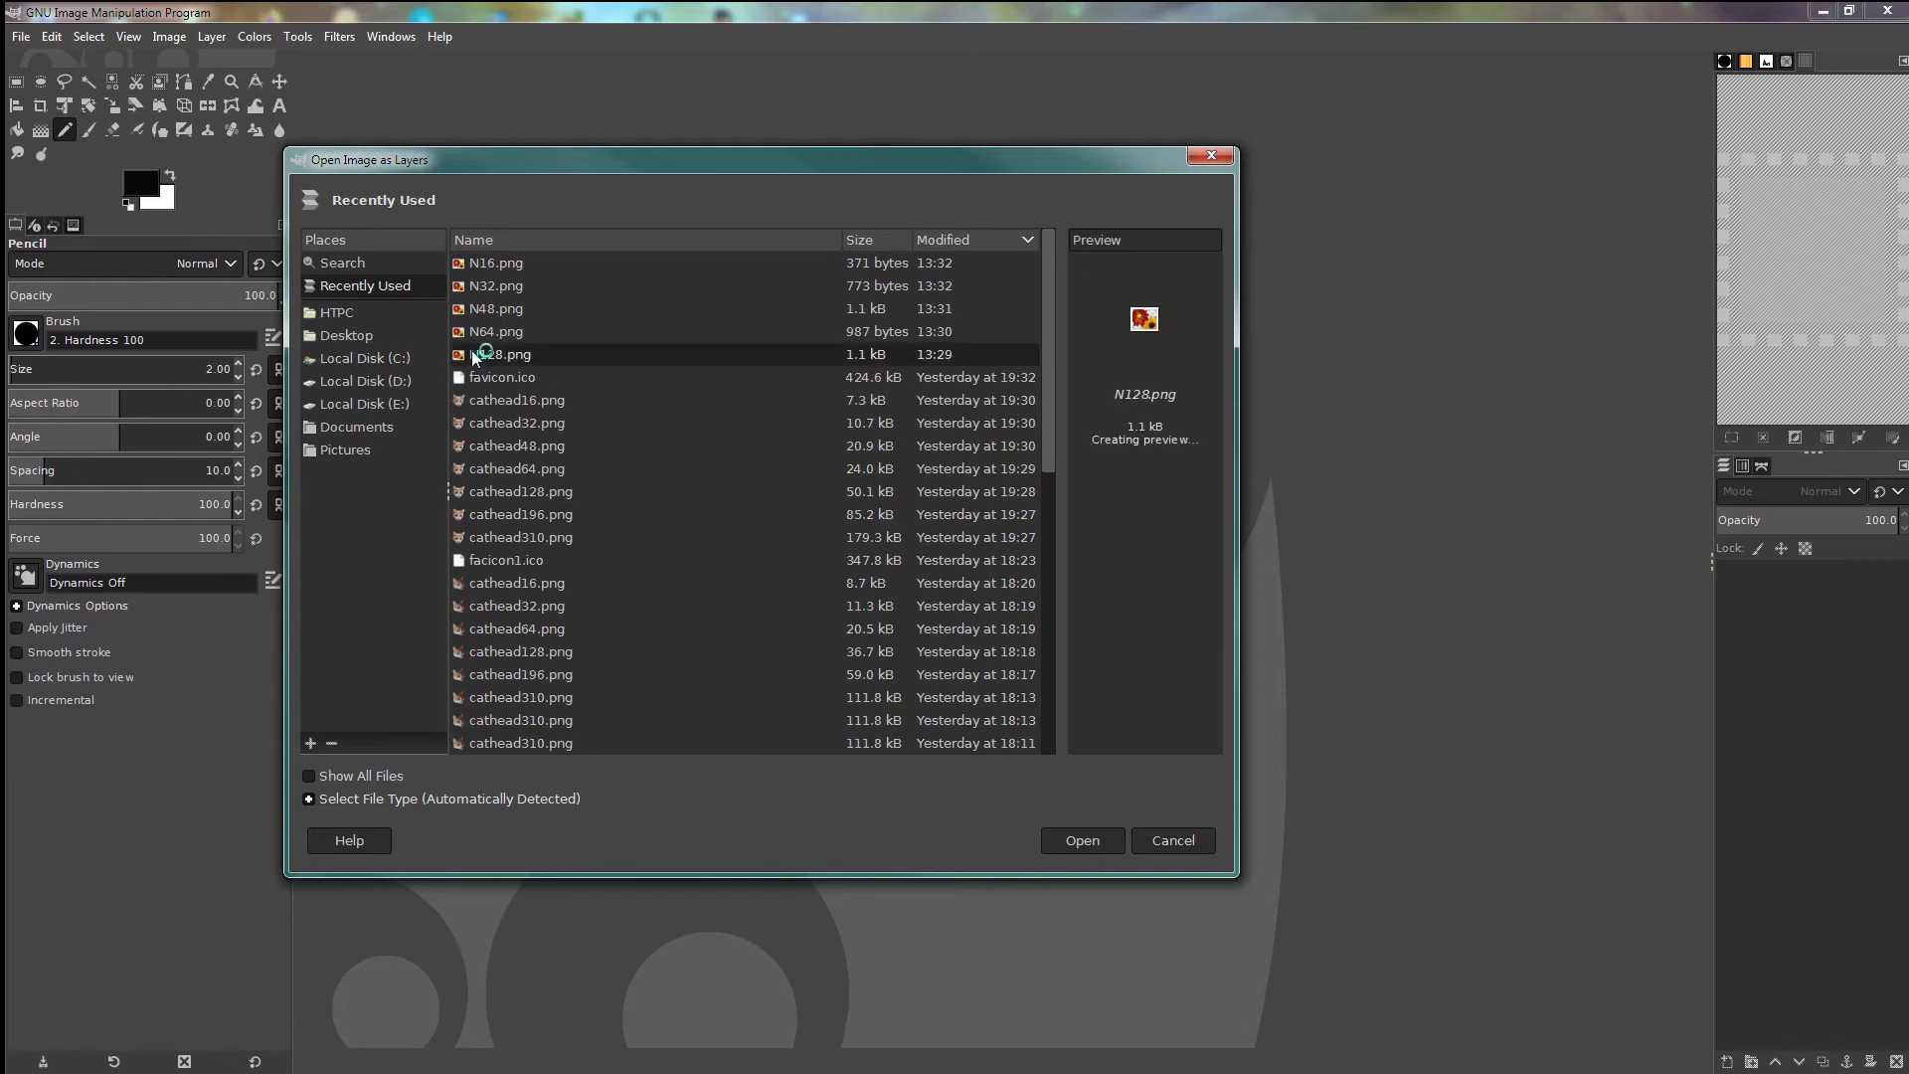
click(1083, 840)
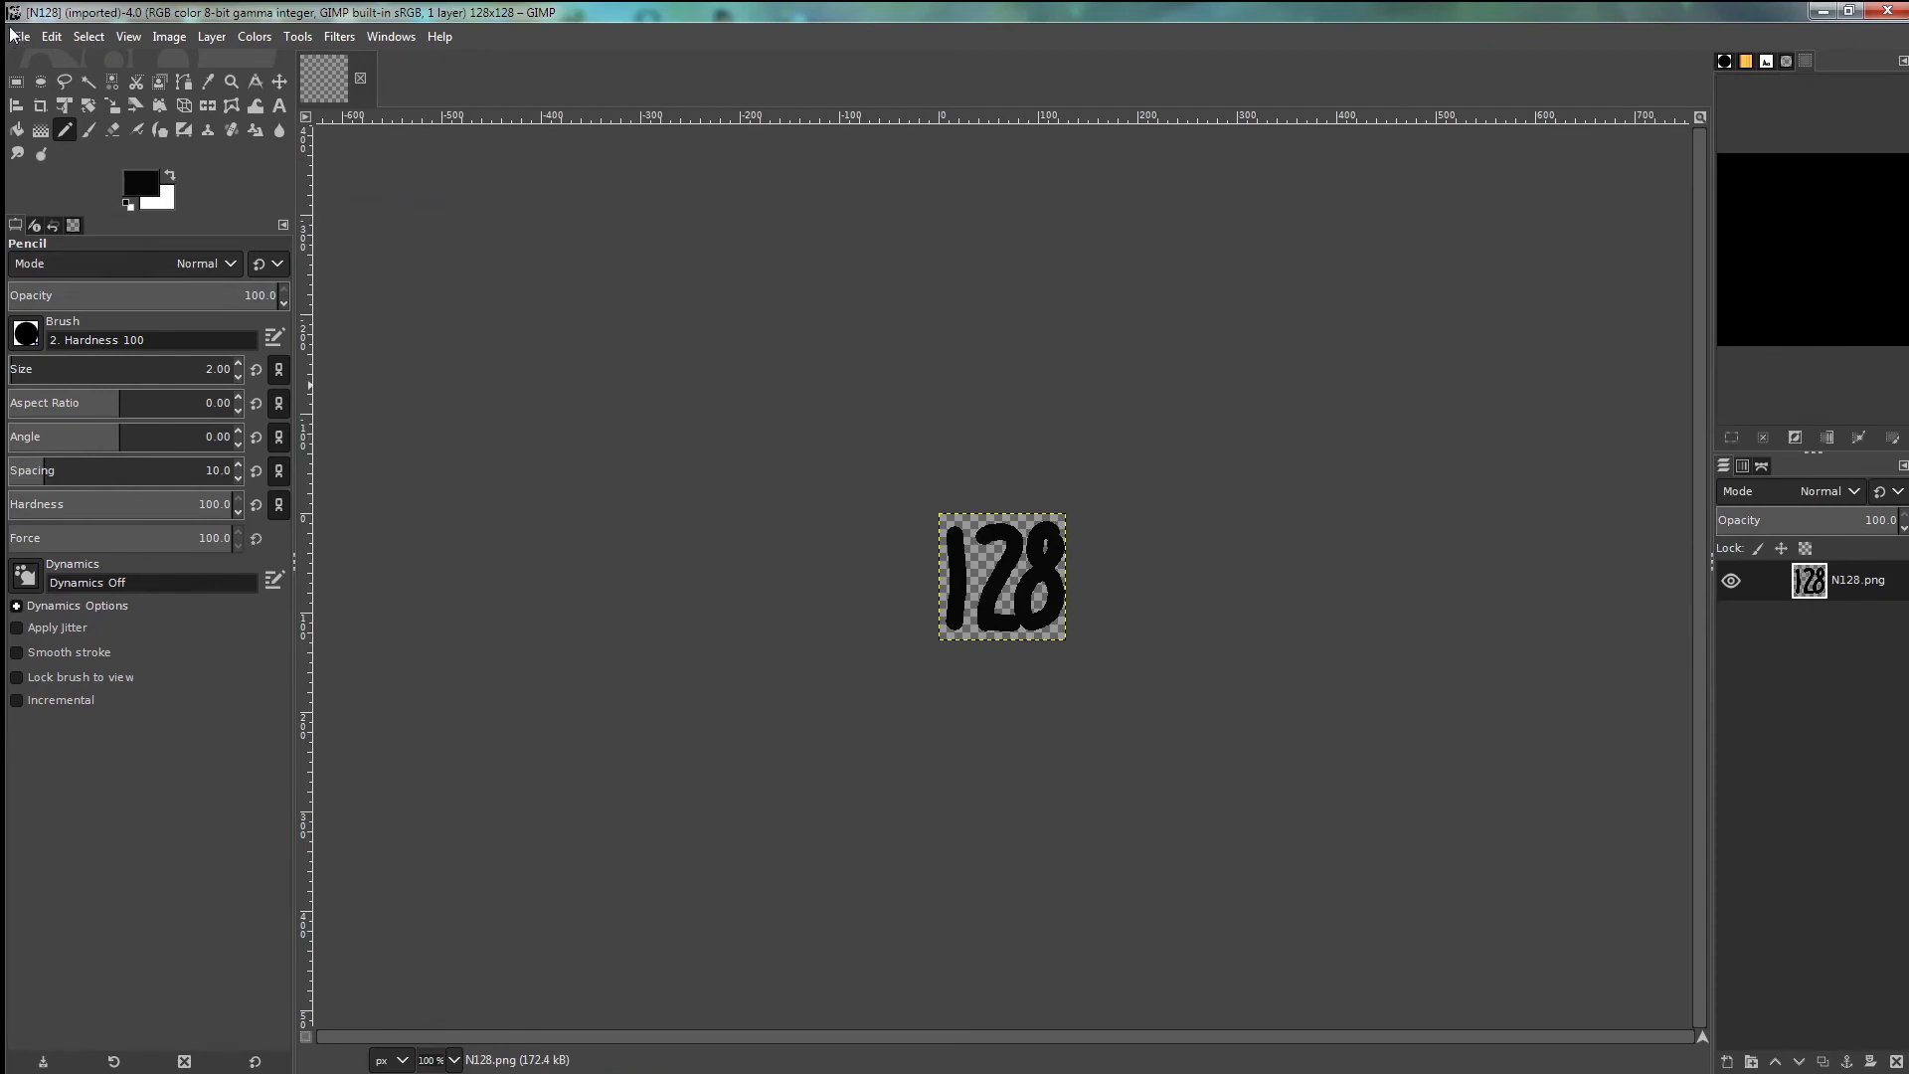
- Add N64.png and N48.png as layers above N128.png
click(14, 36)
click(72, 132)
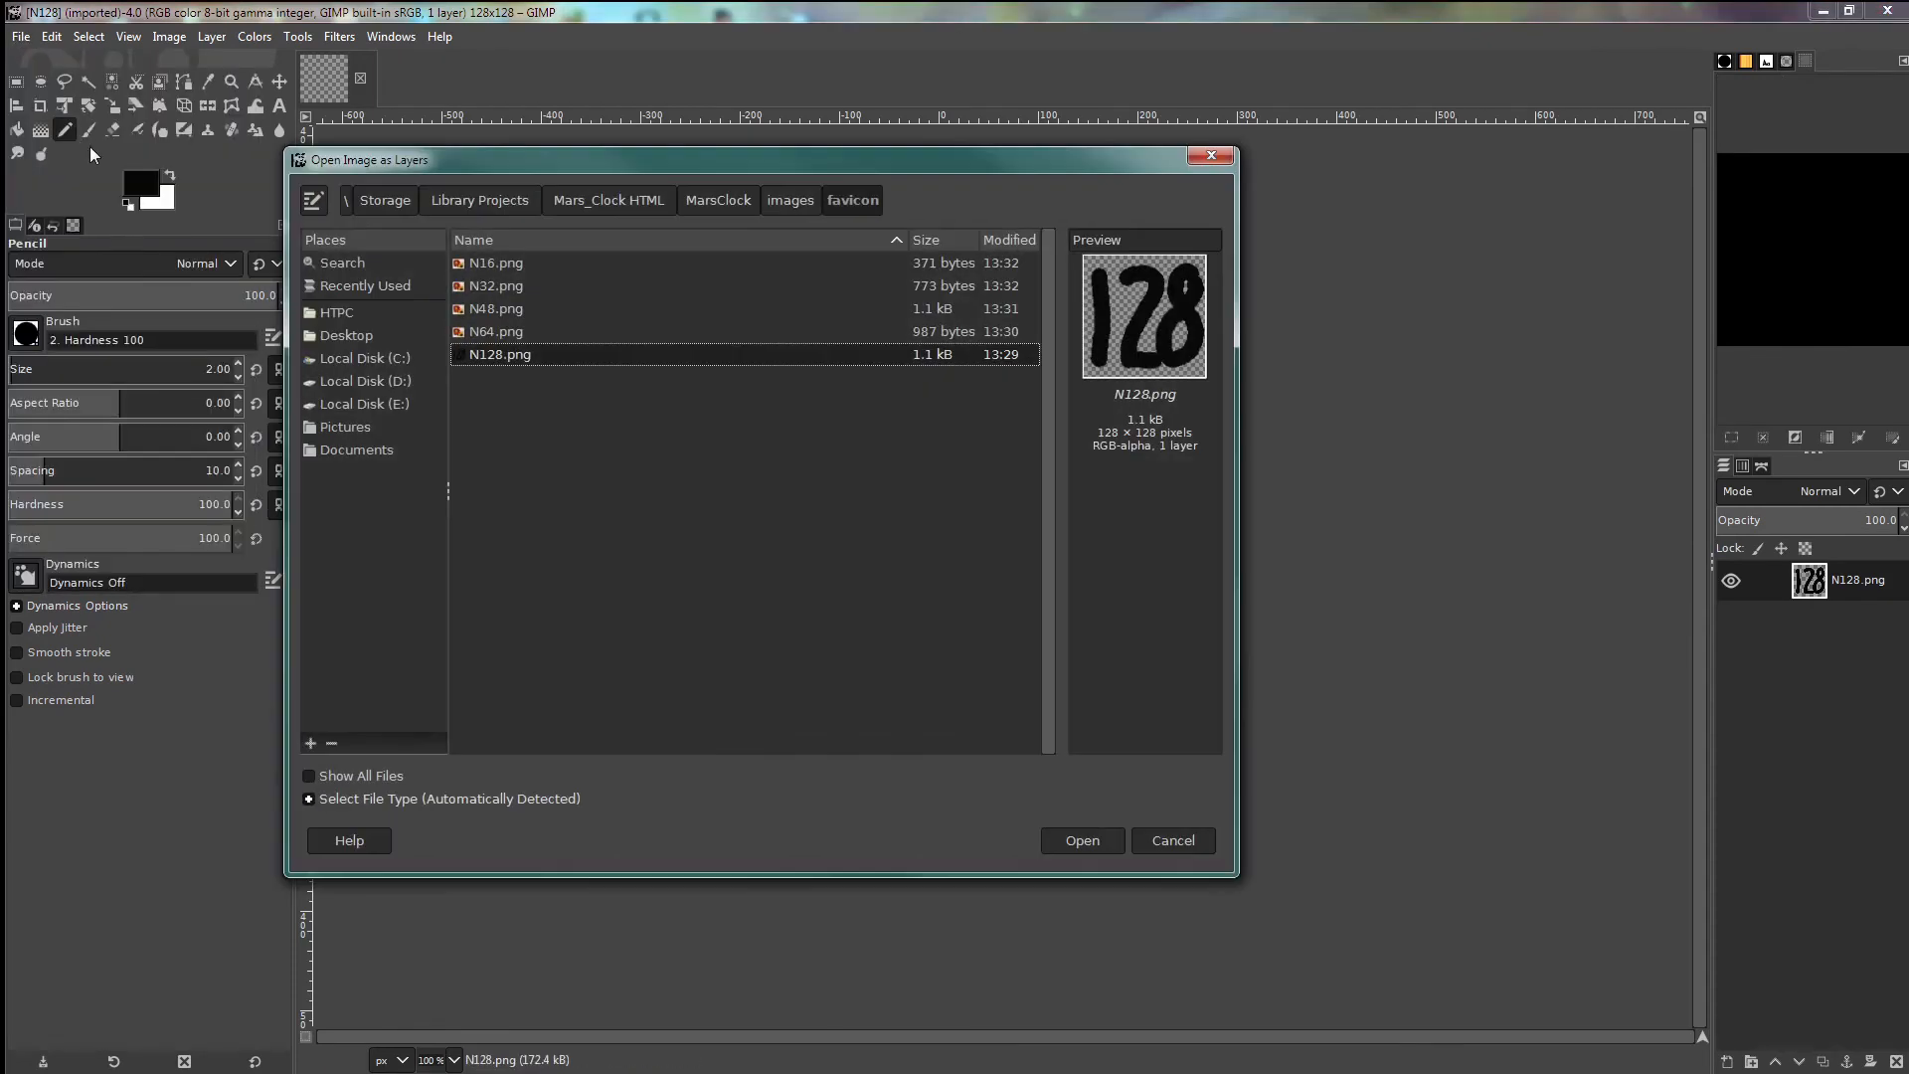
click(476, 331)
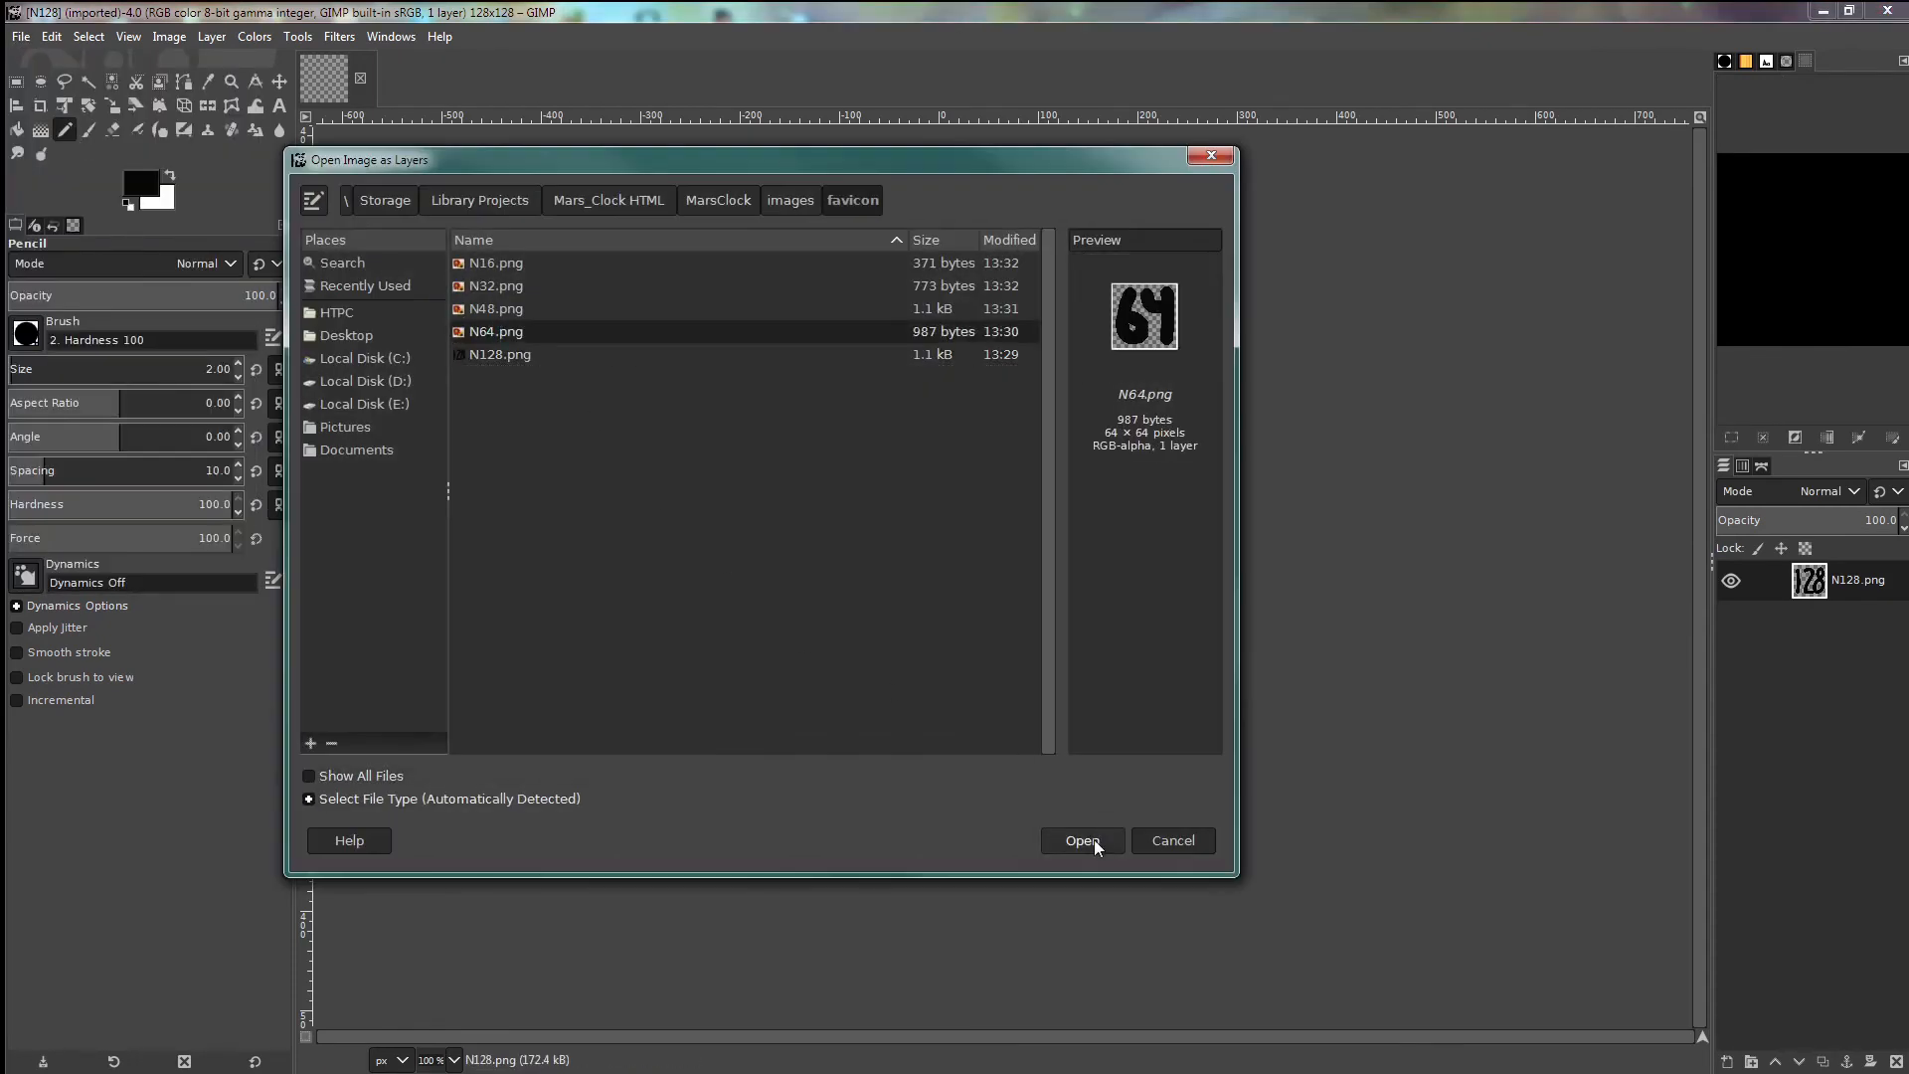
click(1082, 840)
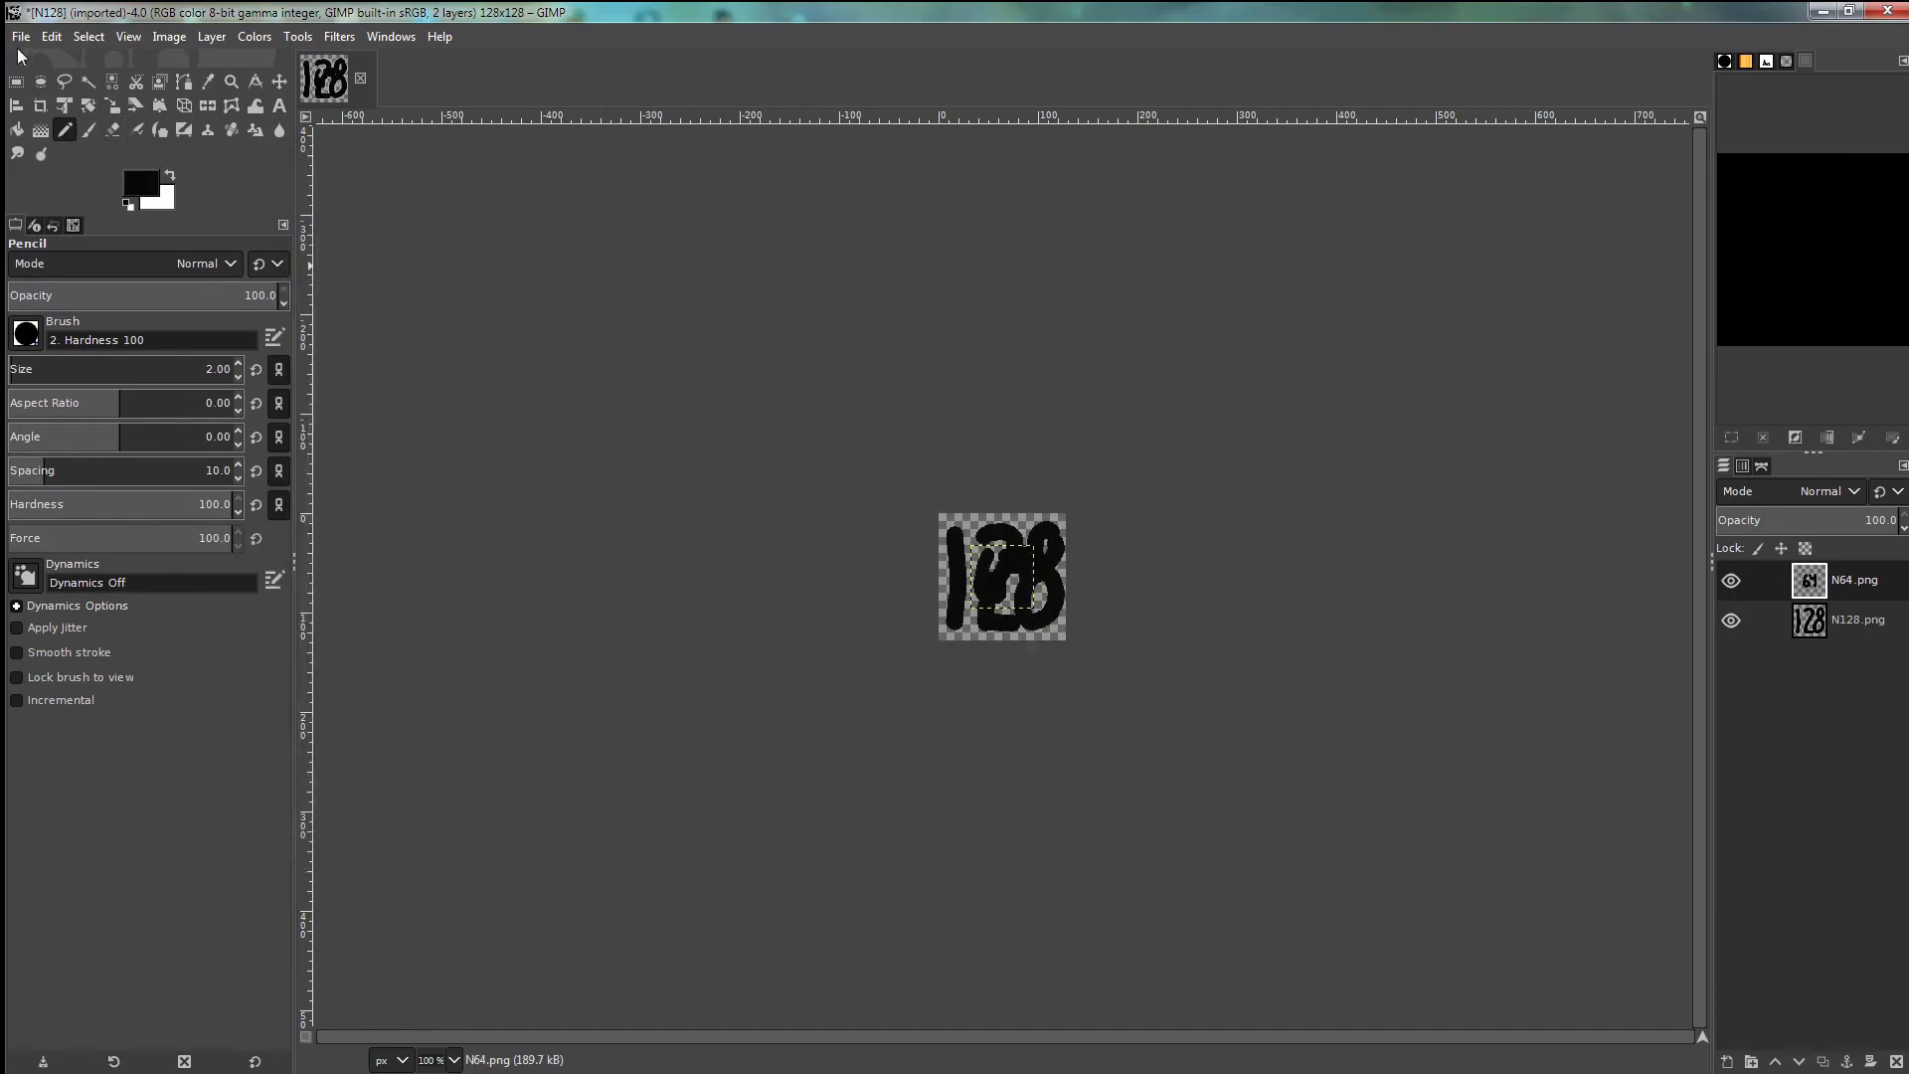
click(20, 37)
click(52, 134)
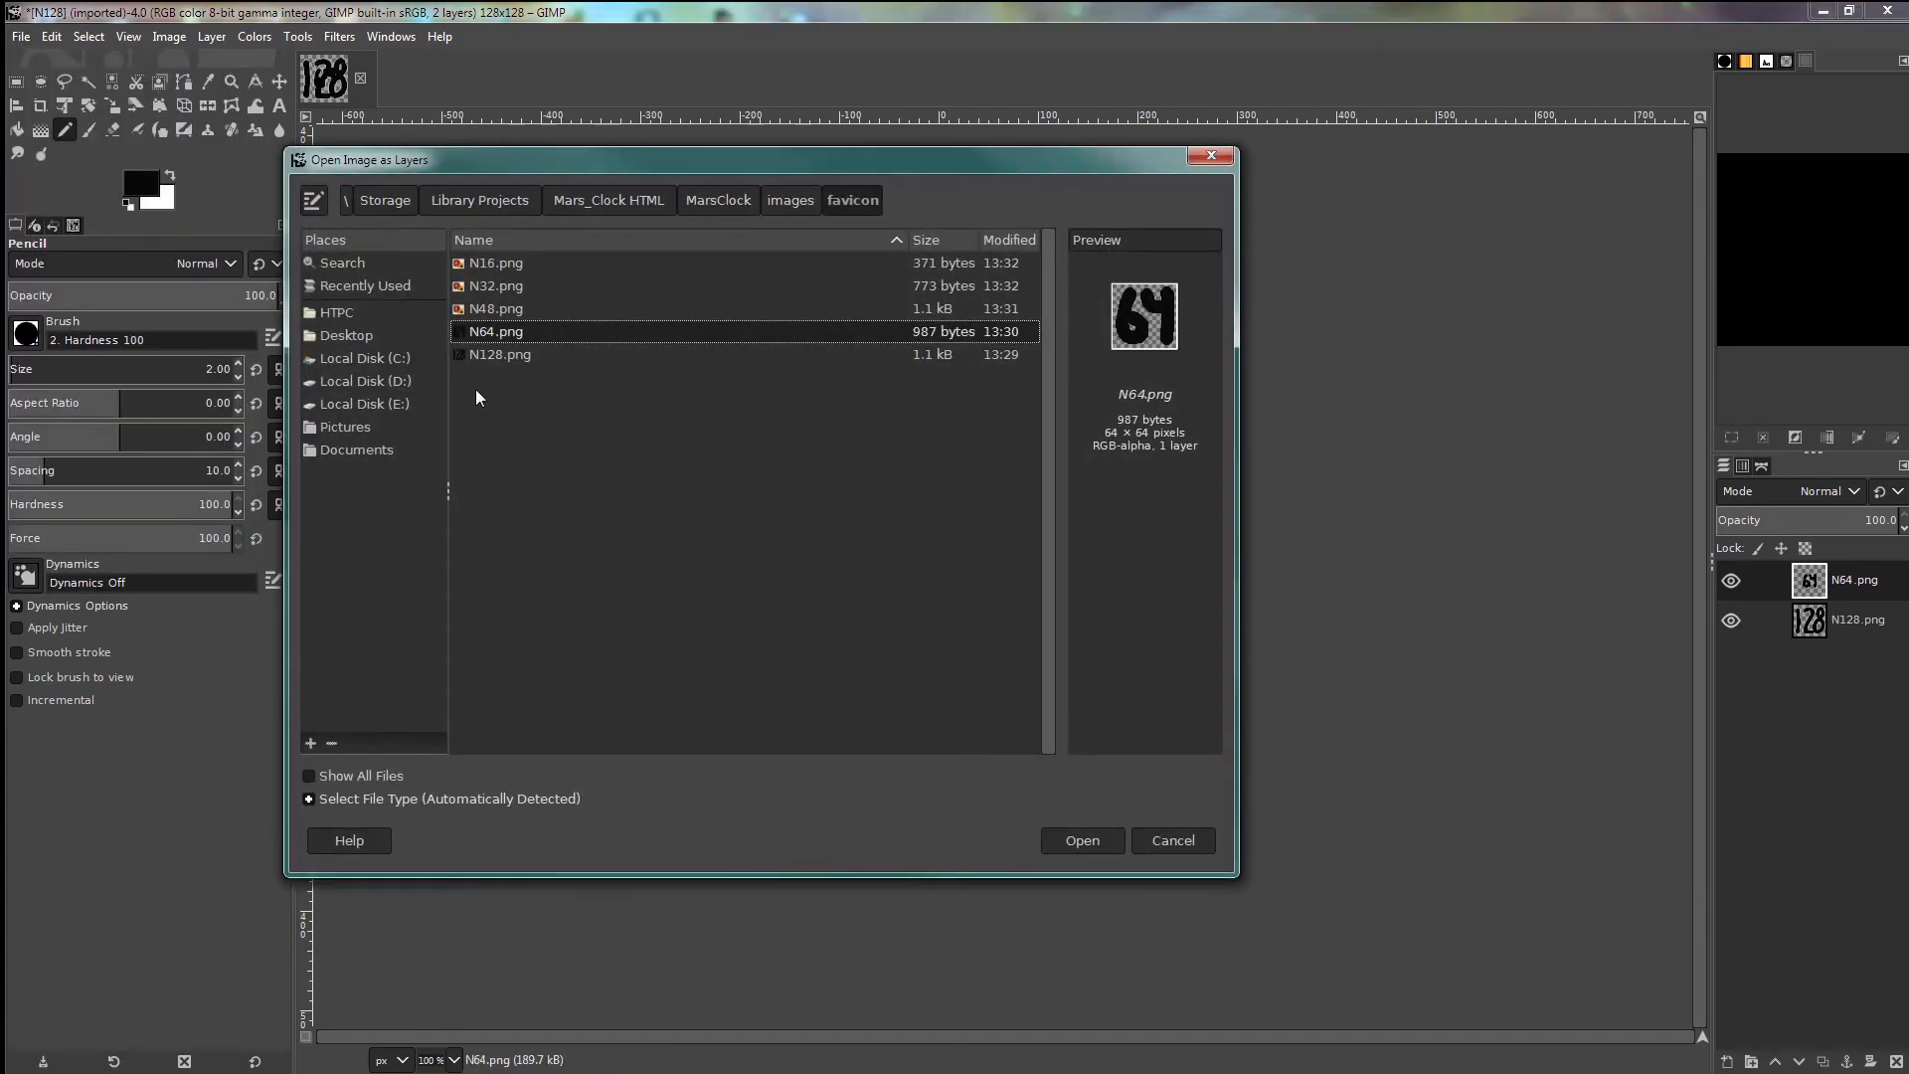
click(487, 308)
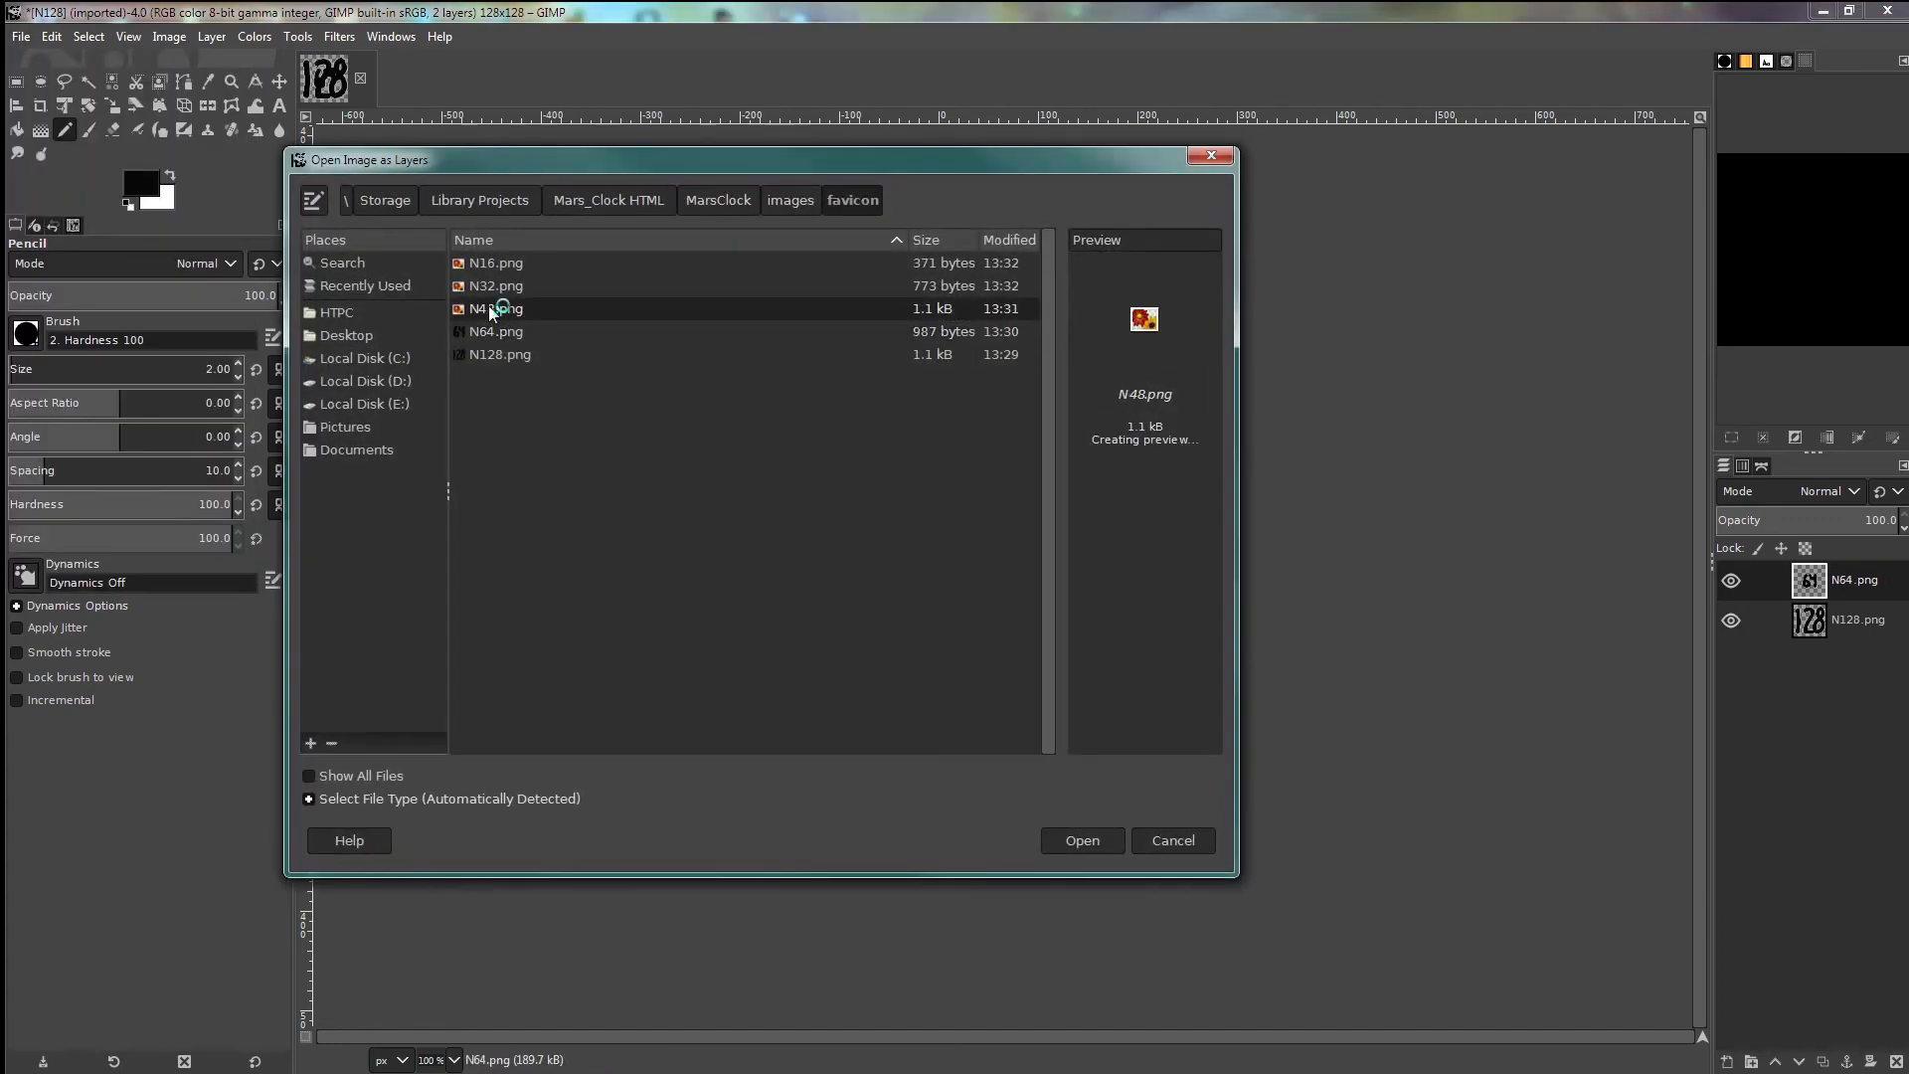
click(1081, 840)
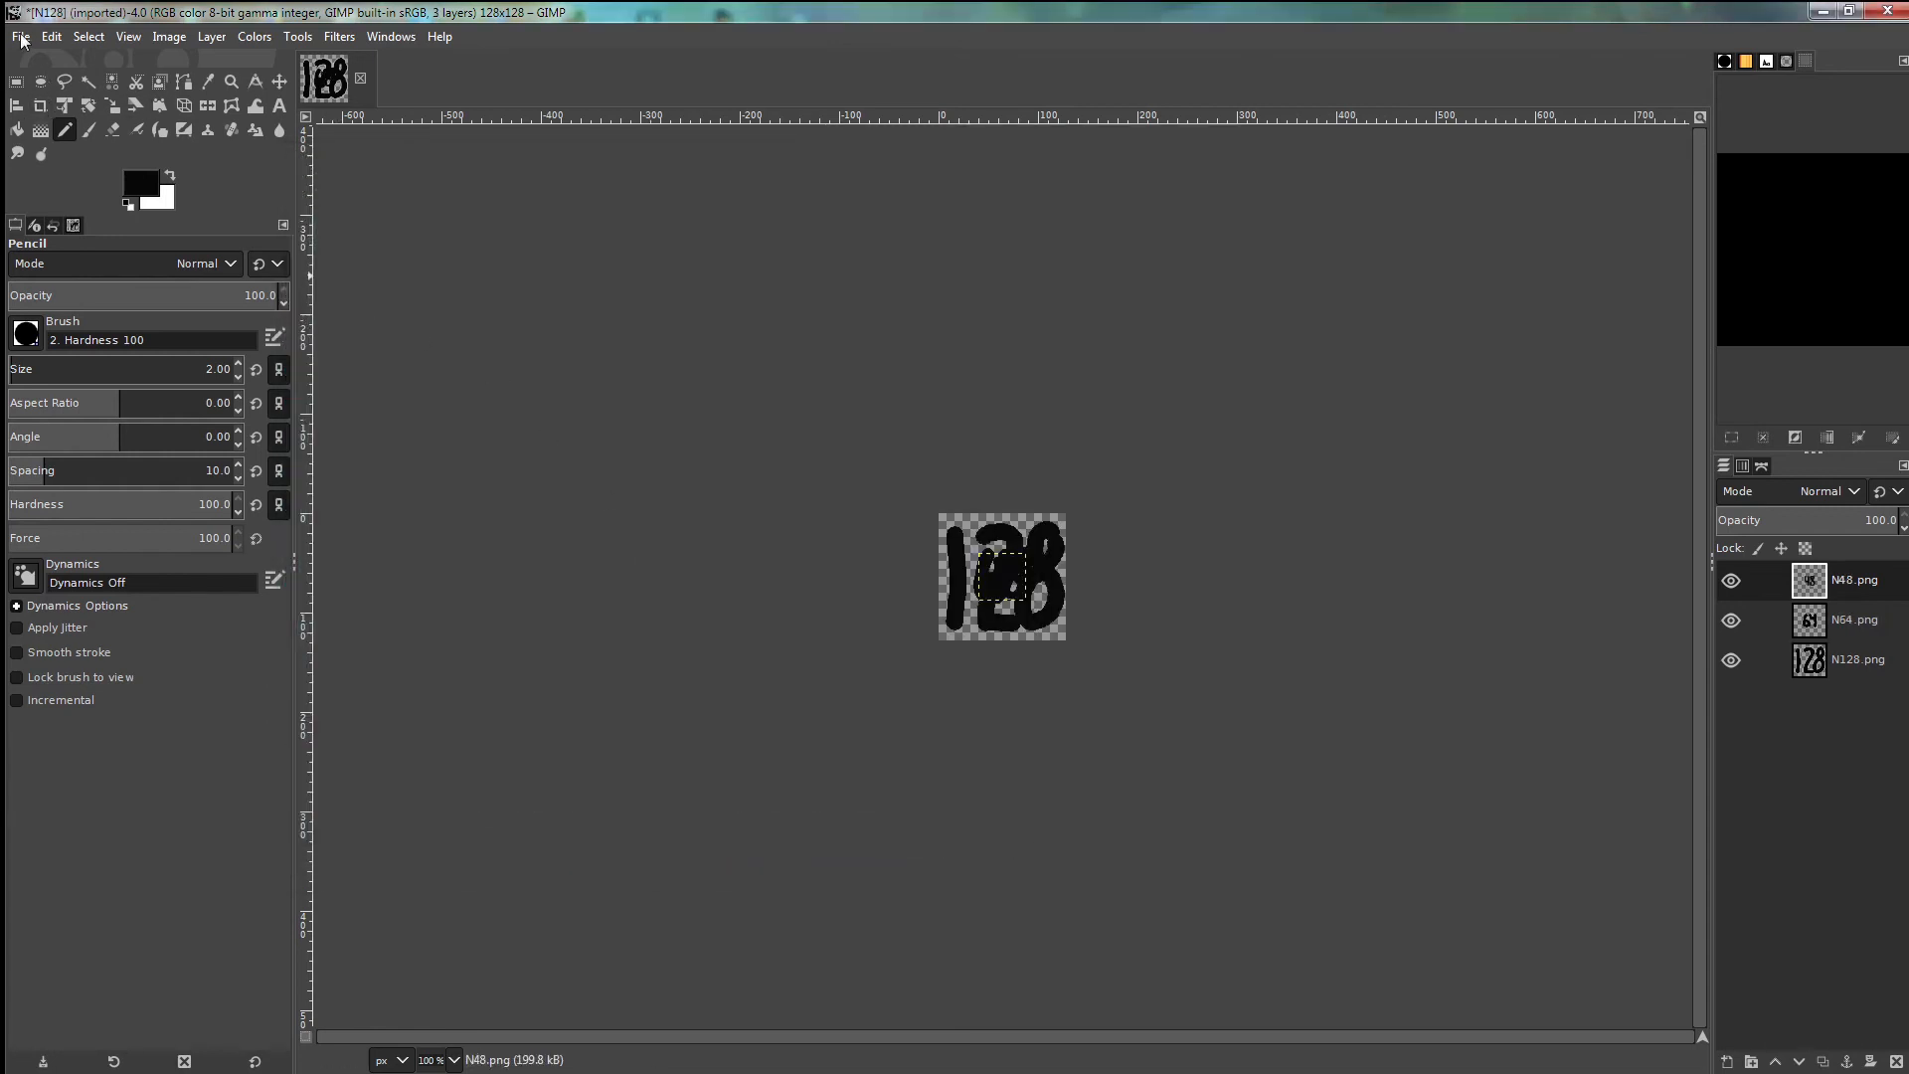
- Add N32.png and N16.png as the top layers
click(21, 38)
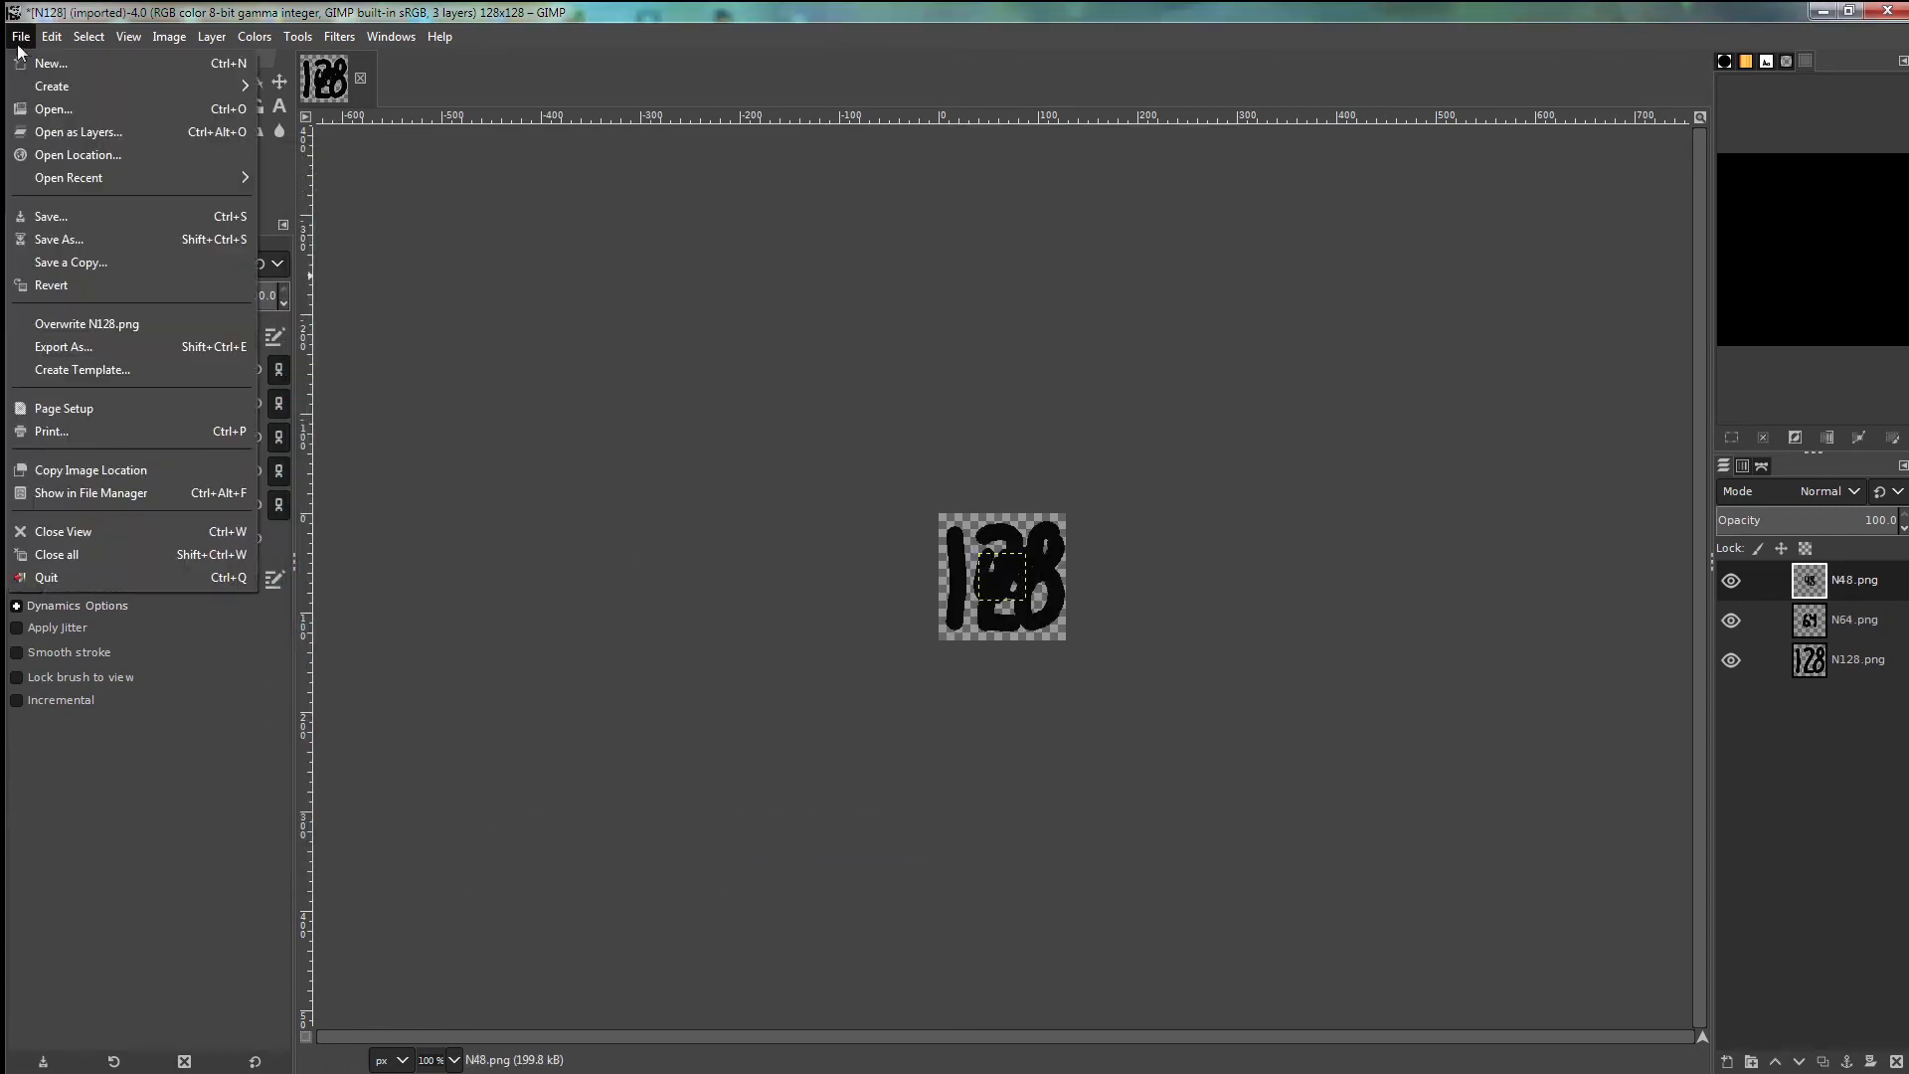
click(39, 133)
click(491, 286)
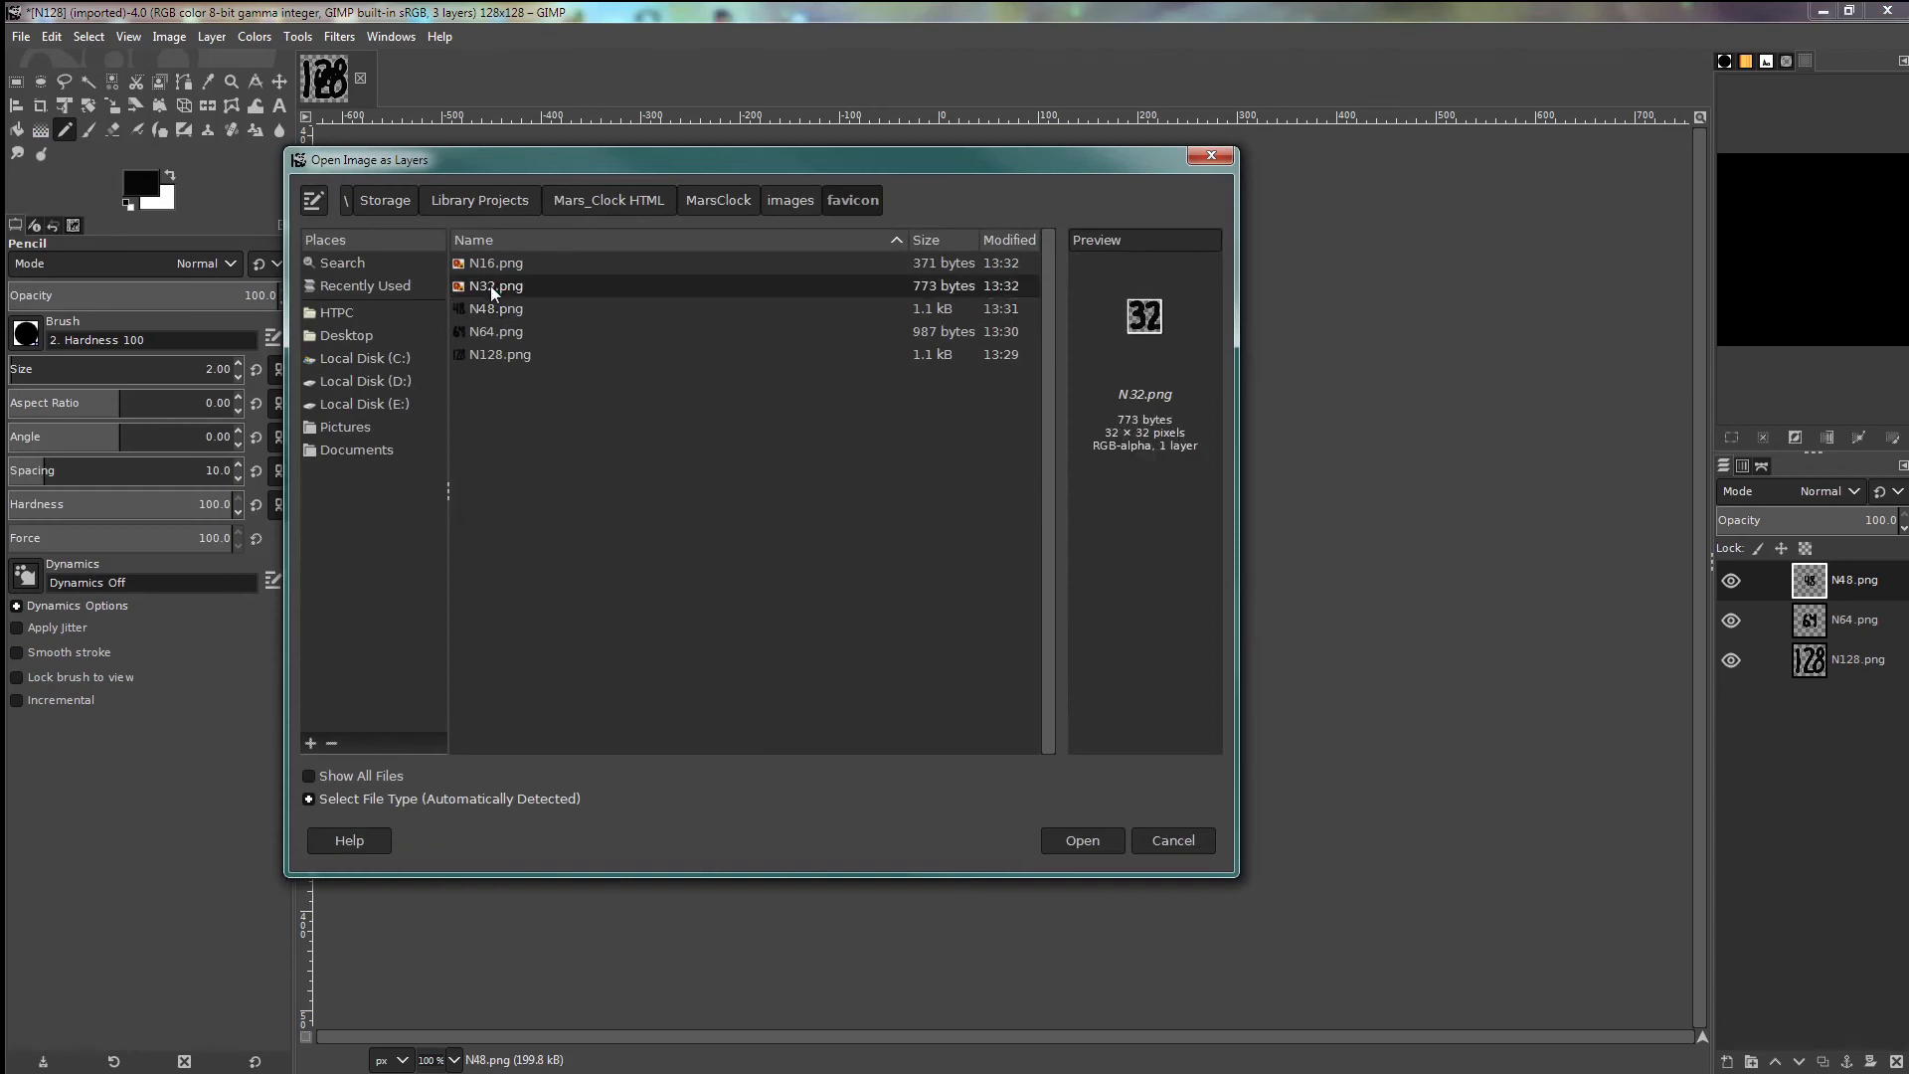
click(1088, 839)
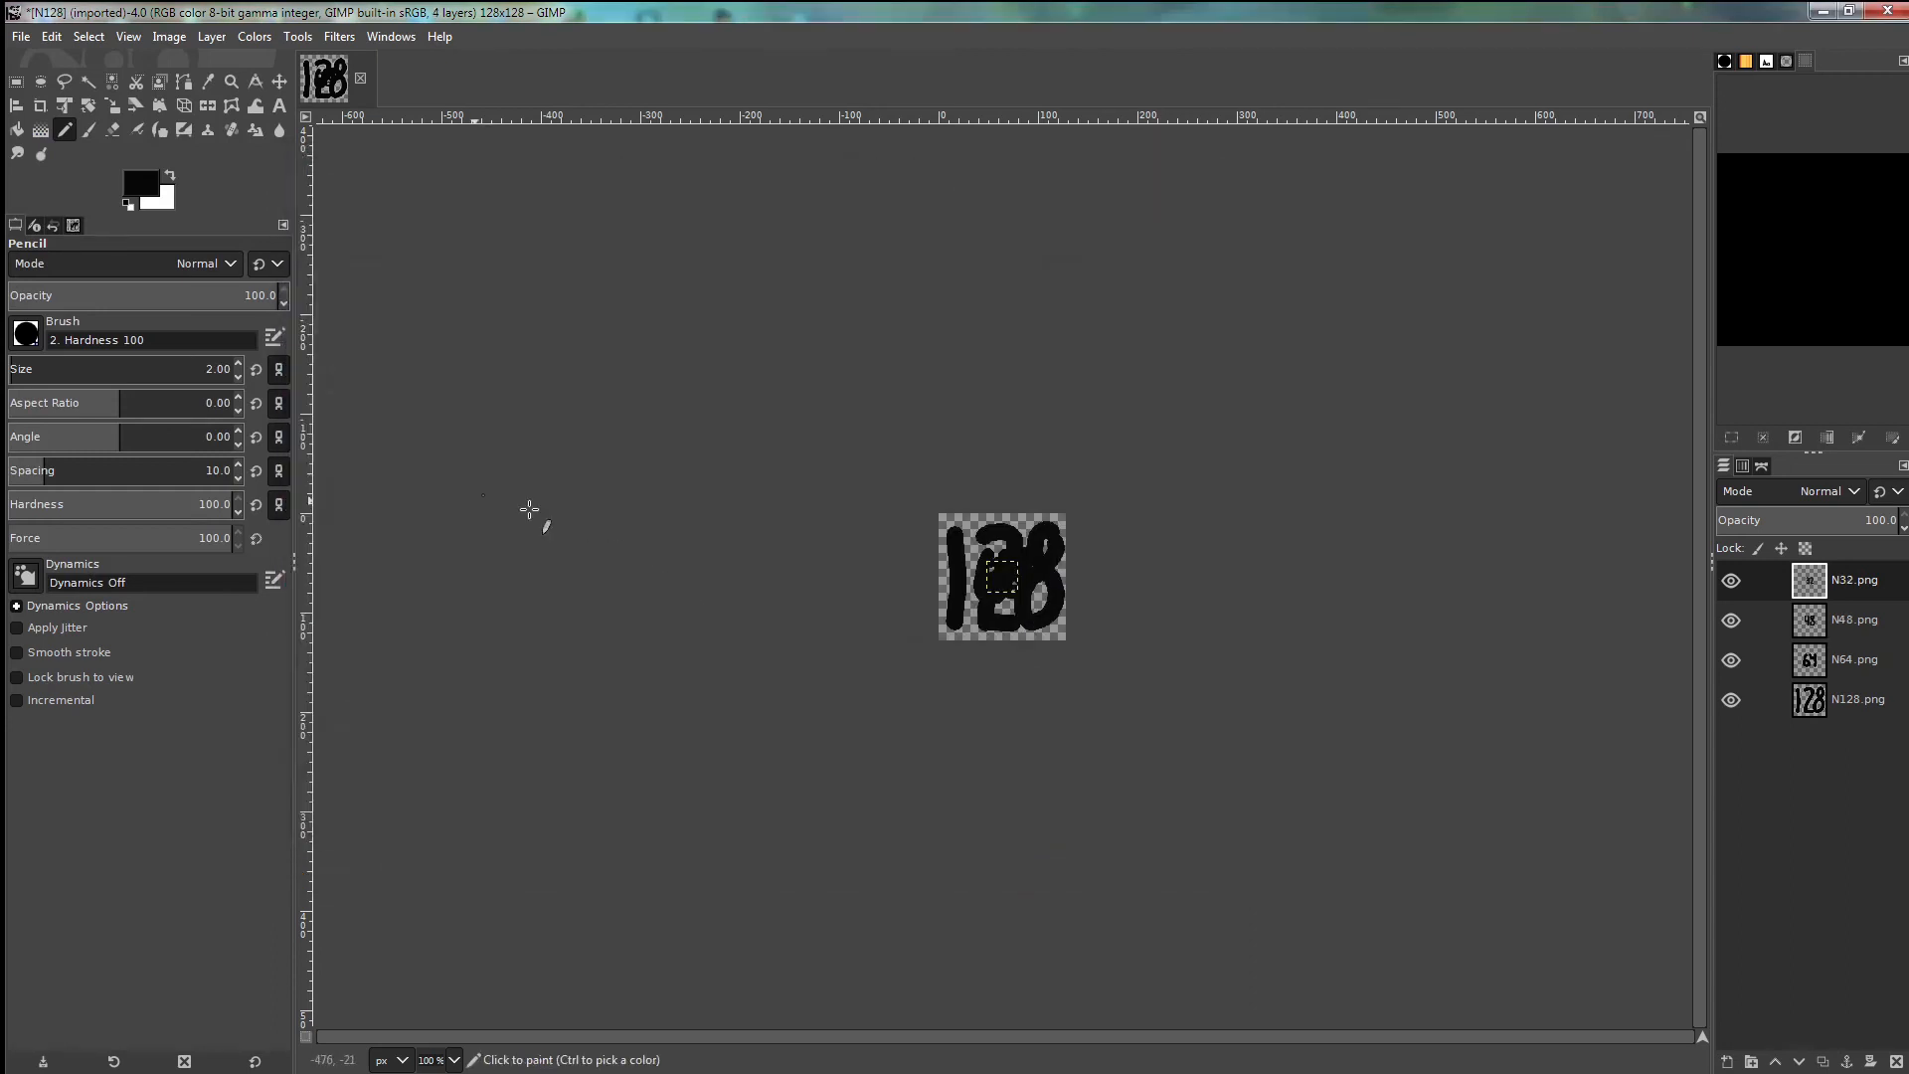
click(21, 37)
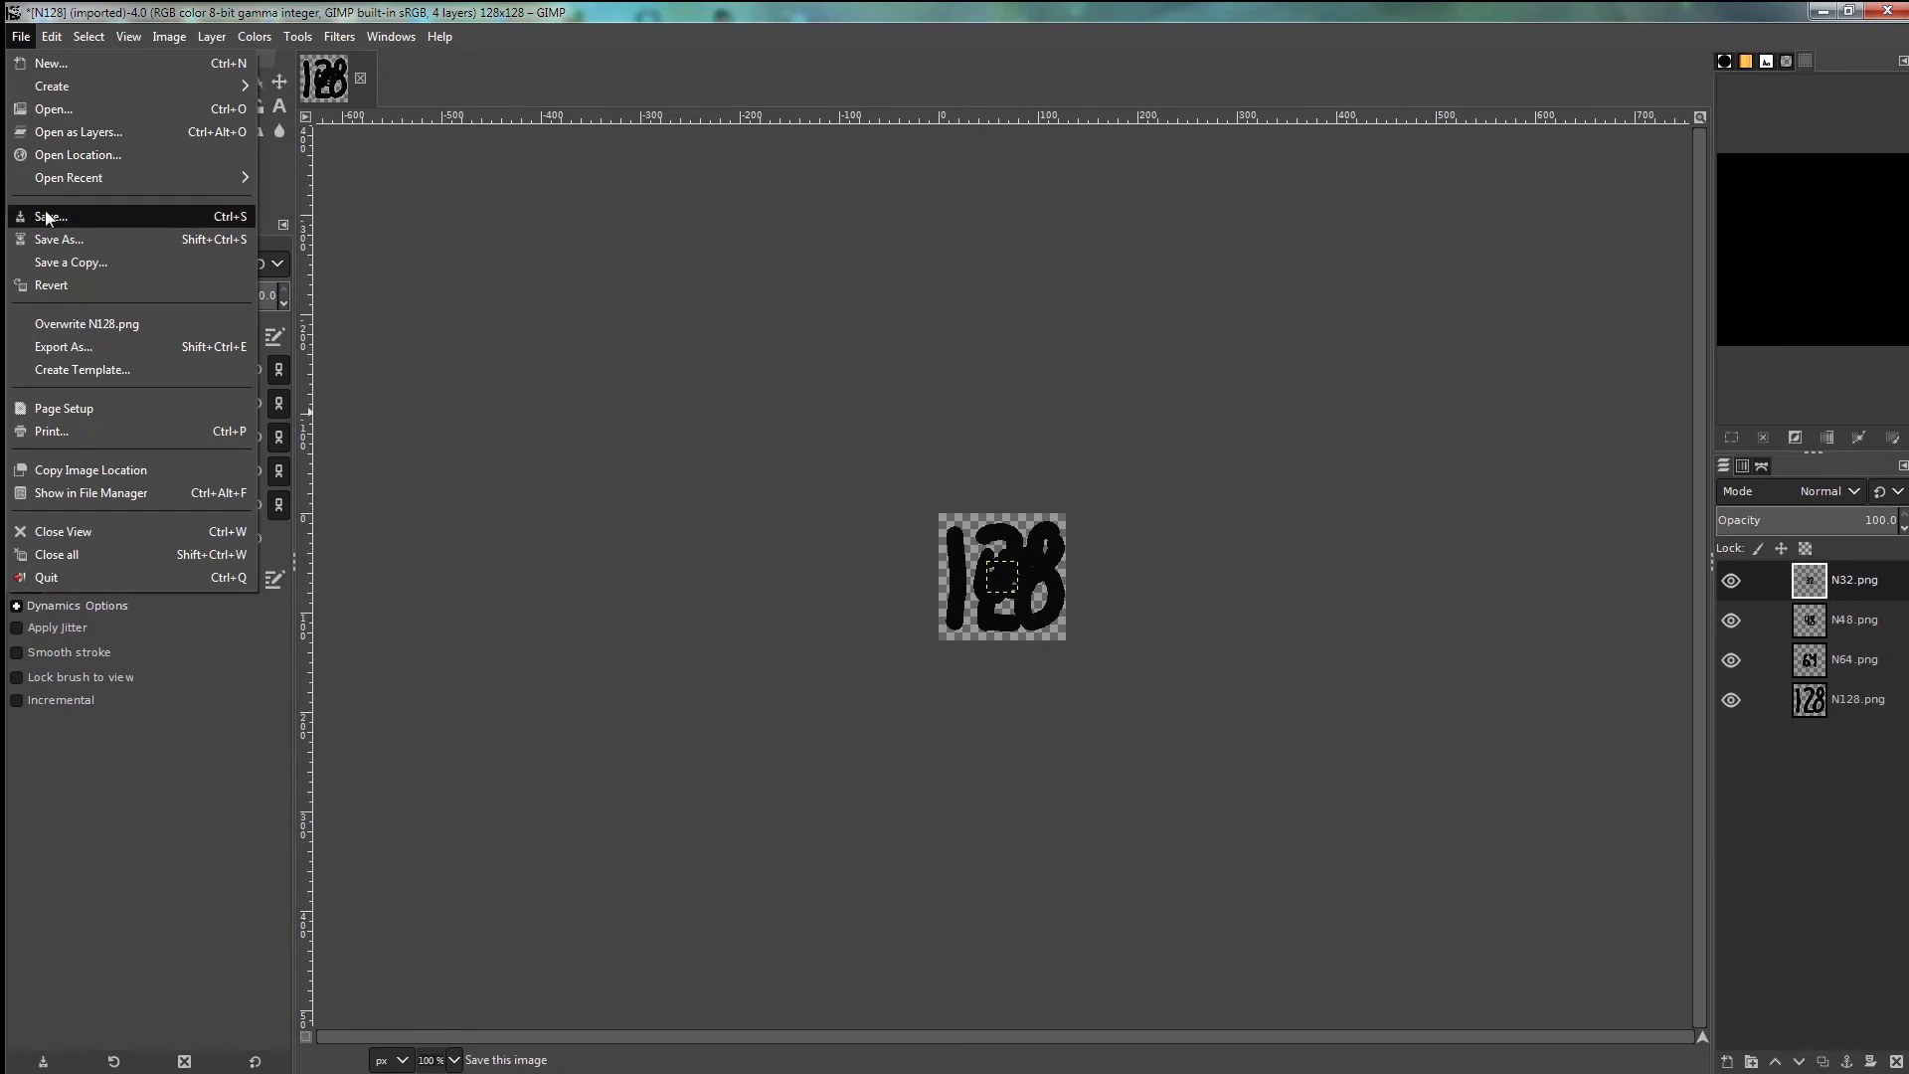
click(62, 132)
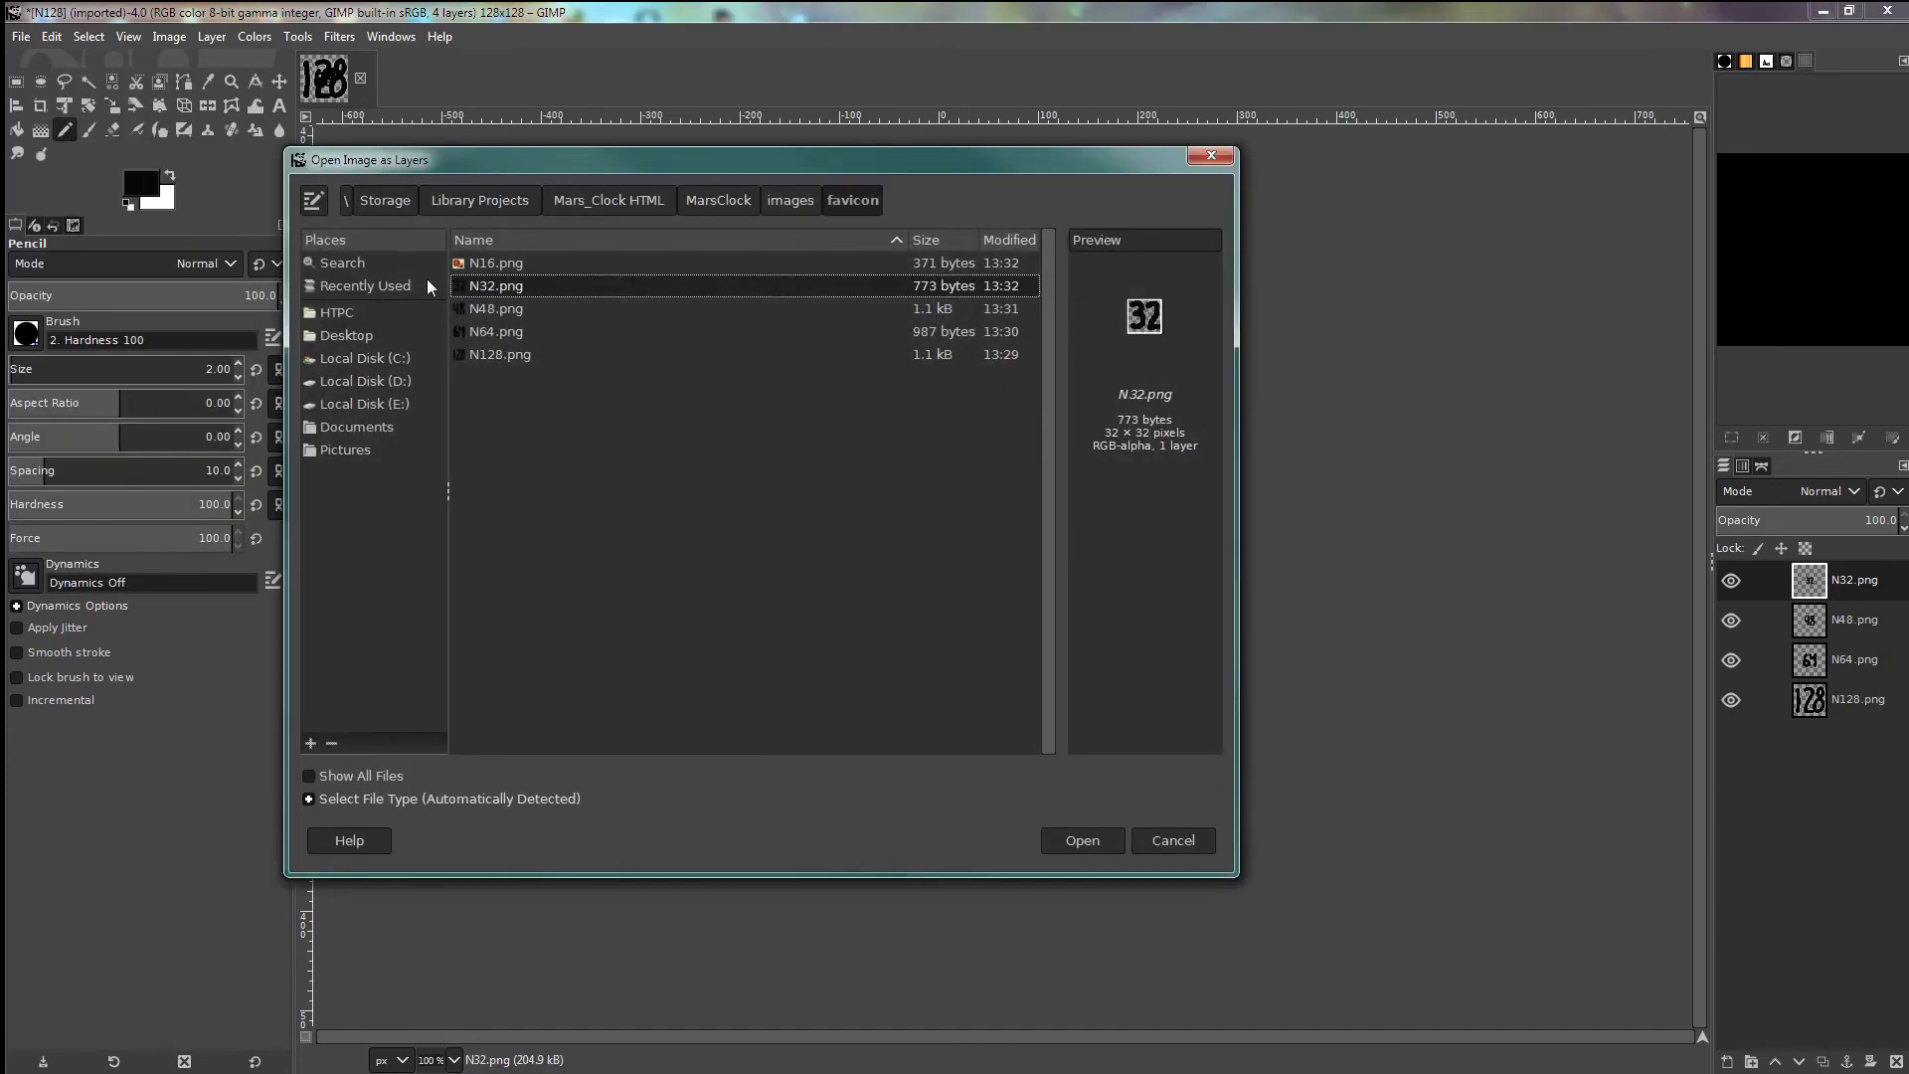
click(485, 260)
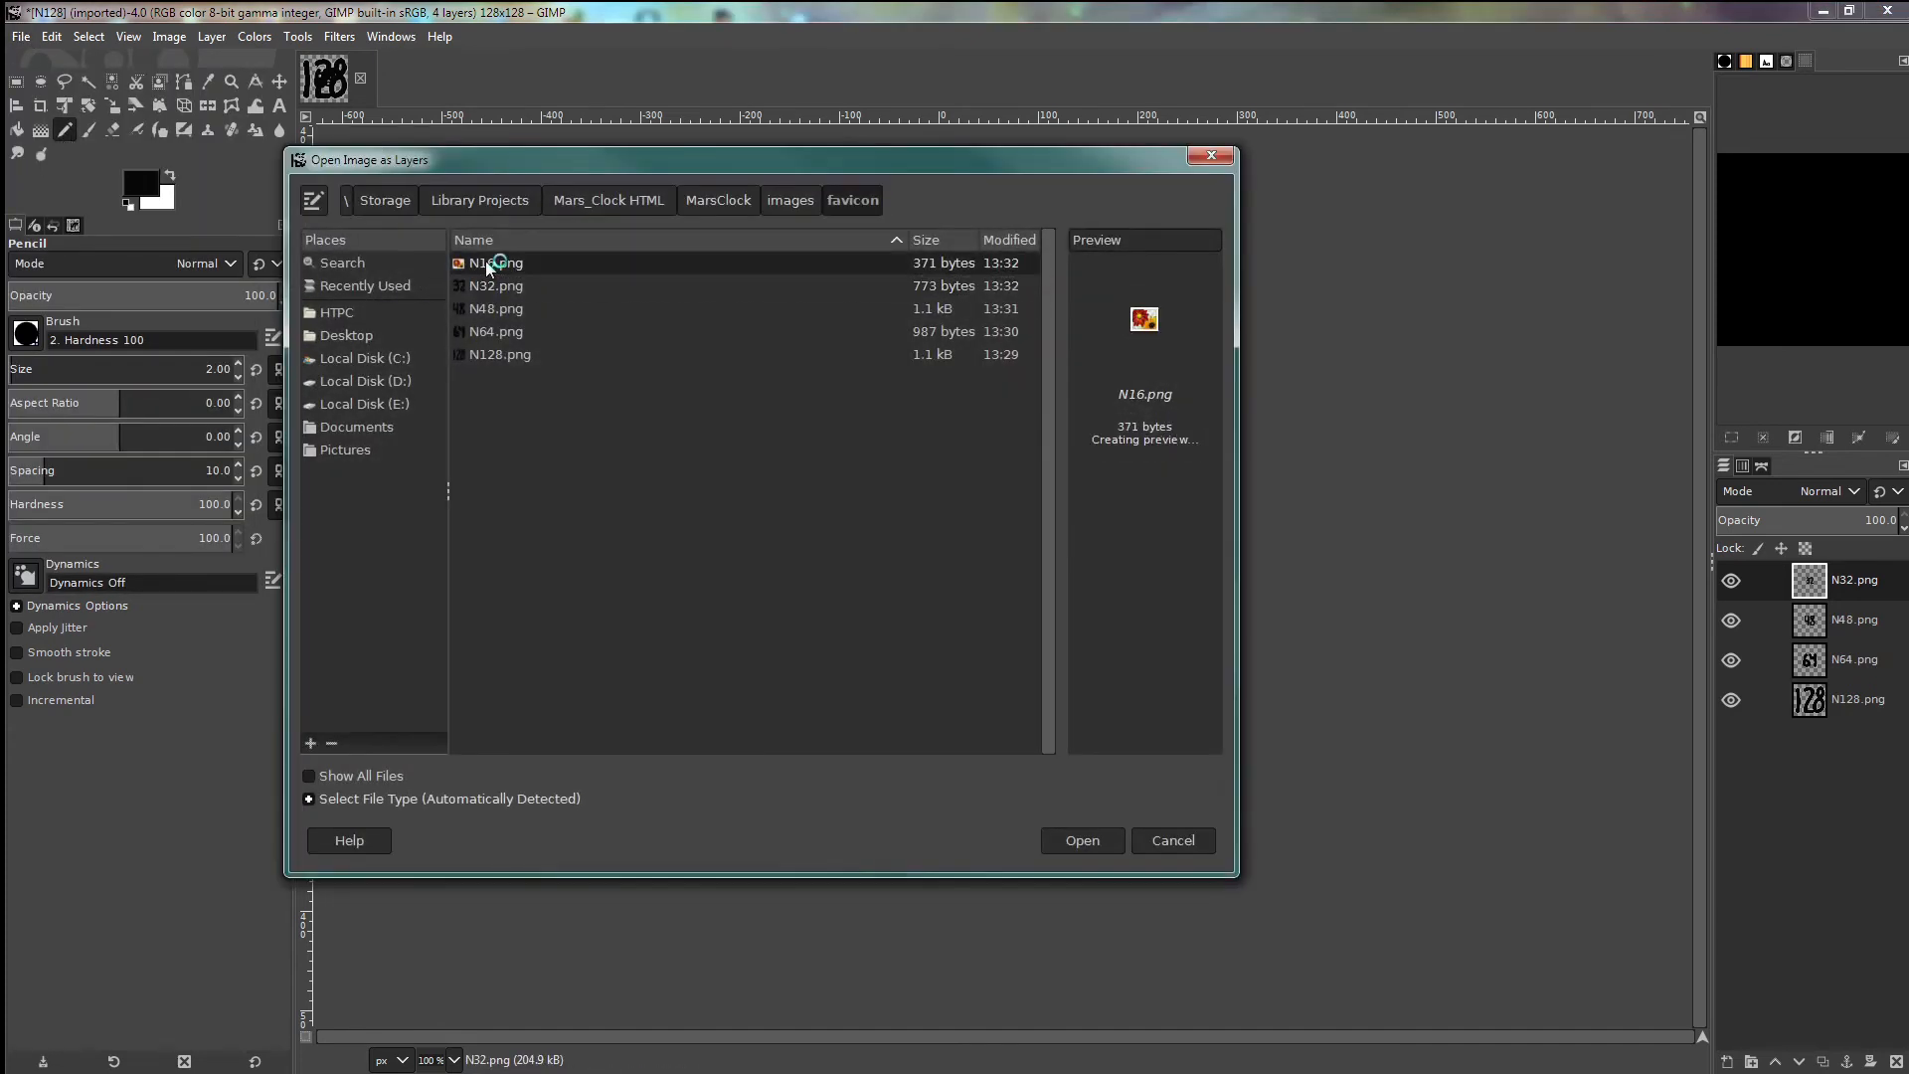
click(1078, 844)
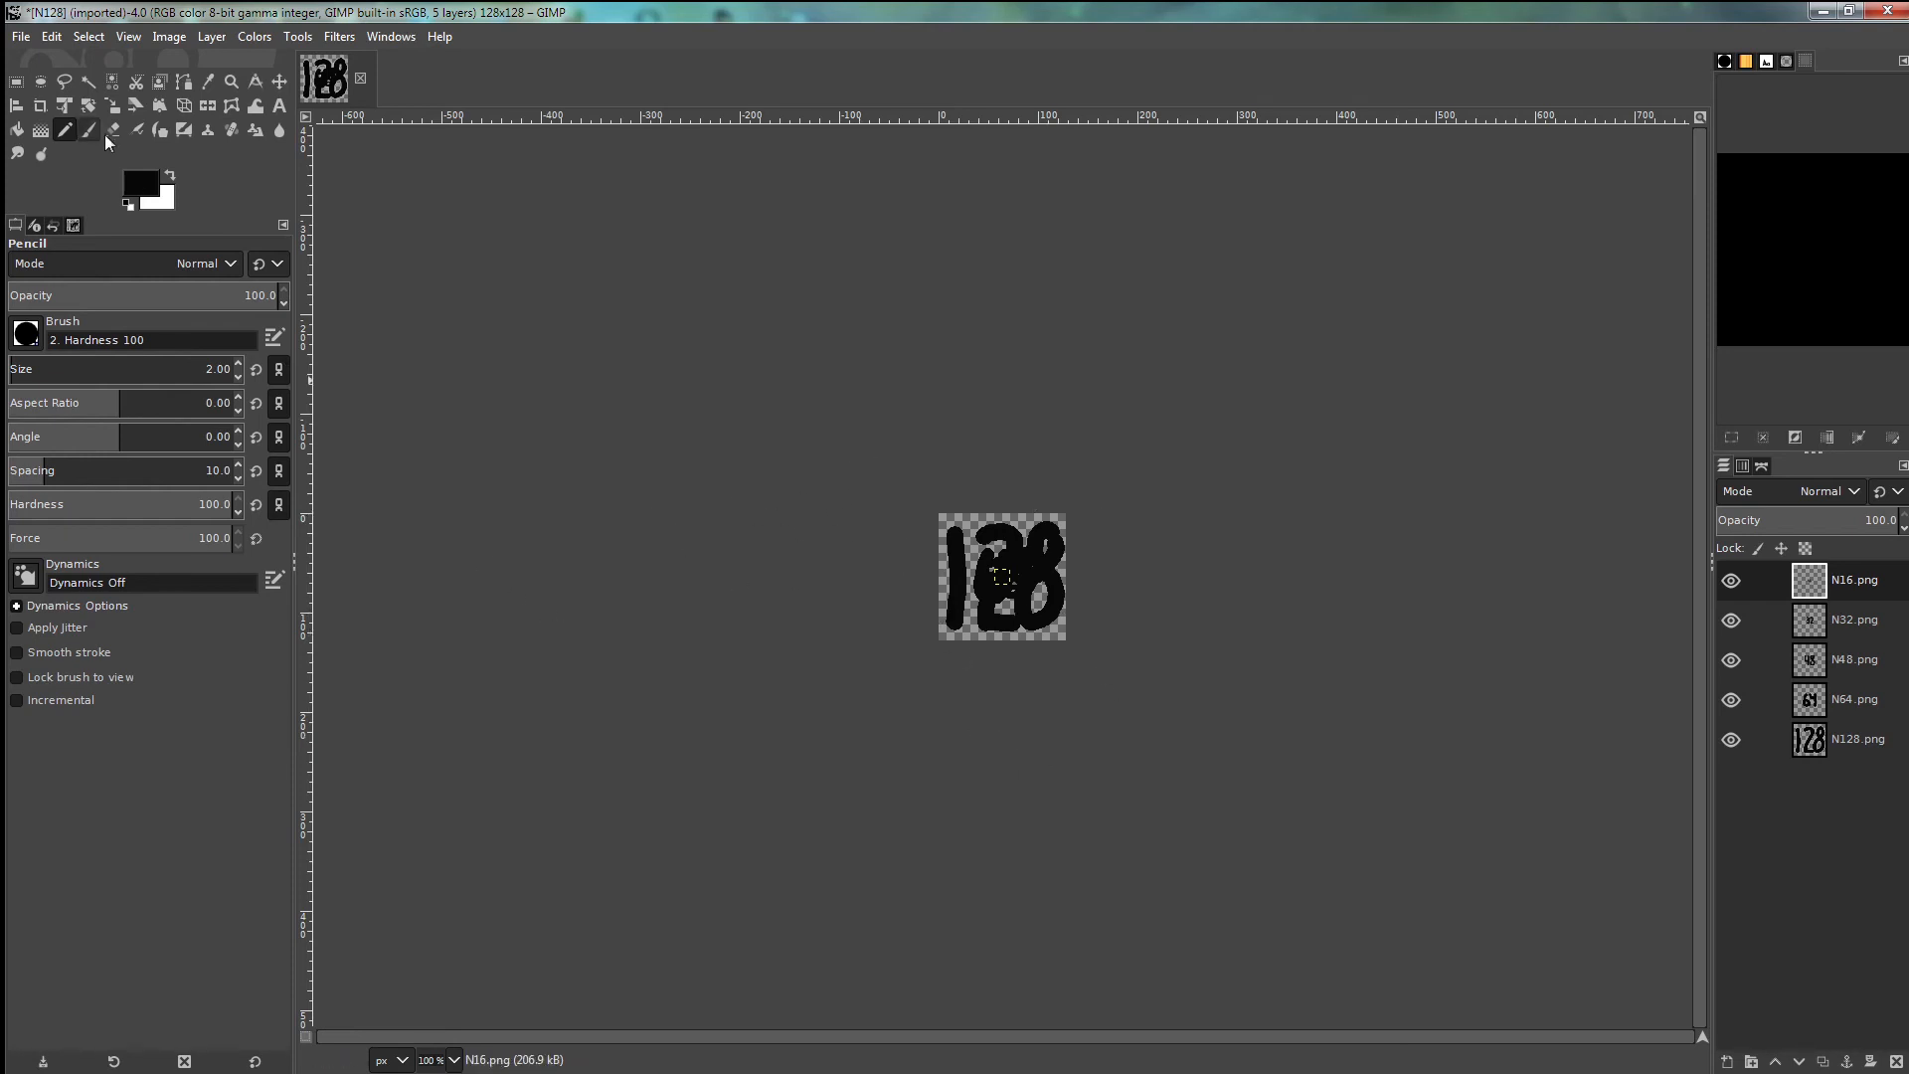
- Export the layered image as numbers.ico, accepting the default icon size and depth settings
click(20, 38)
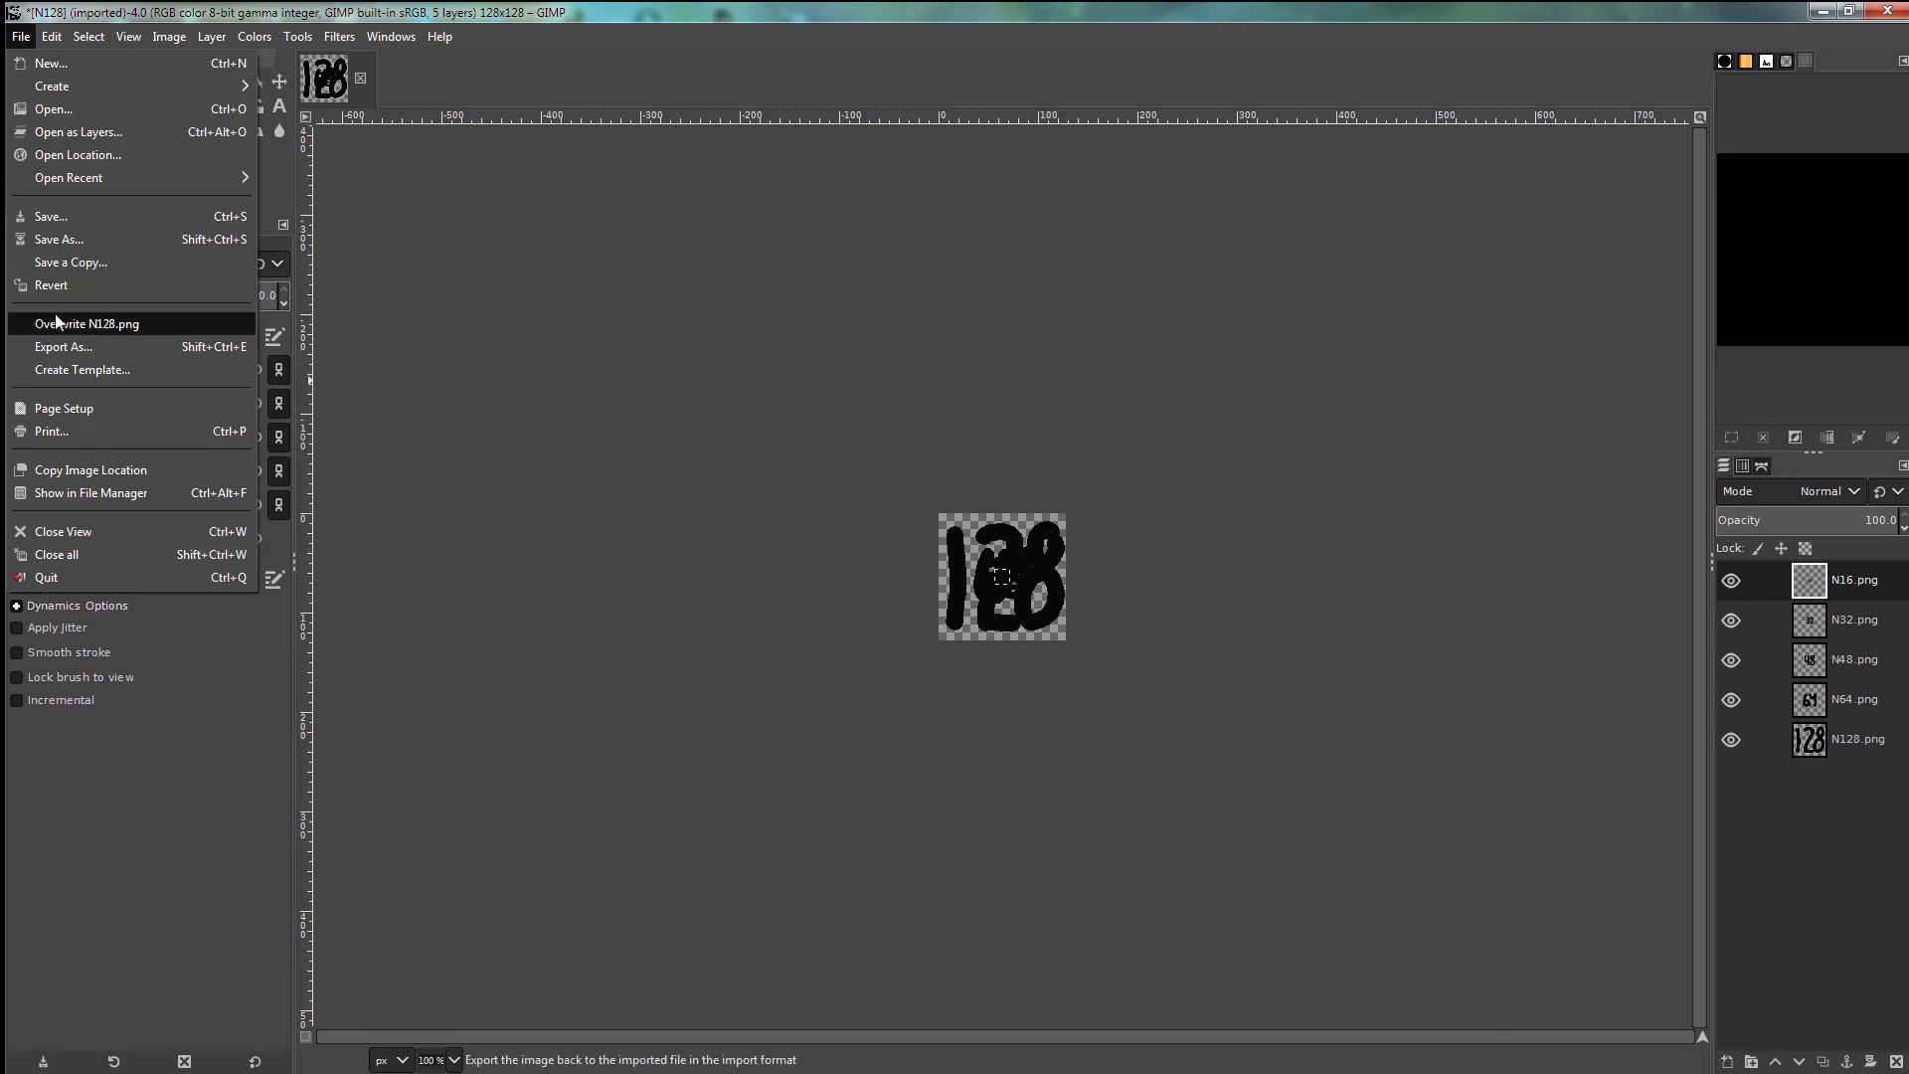
click(65, 348)
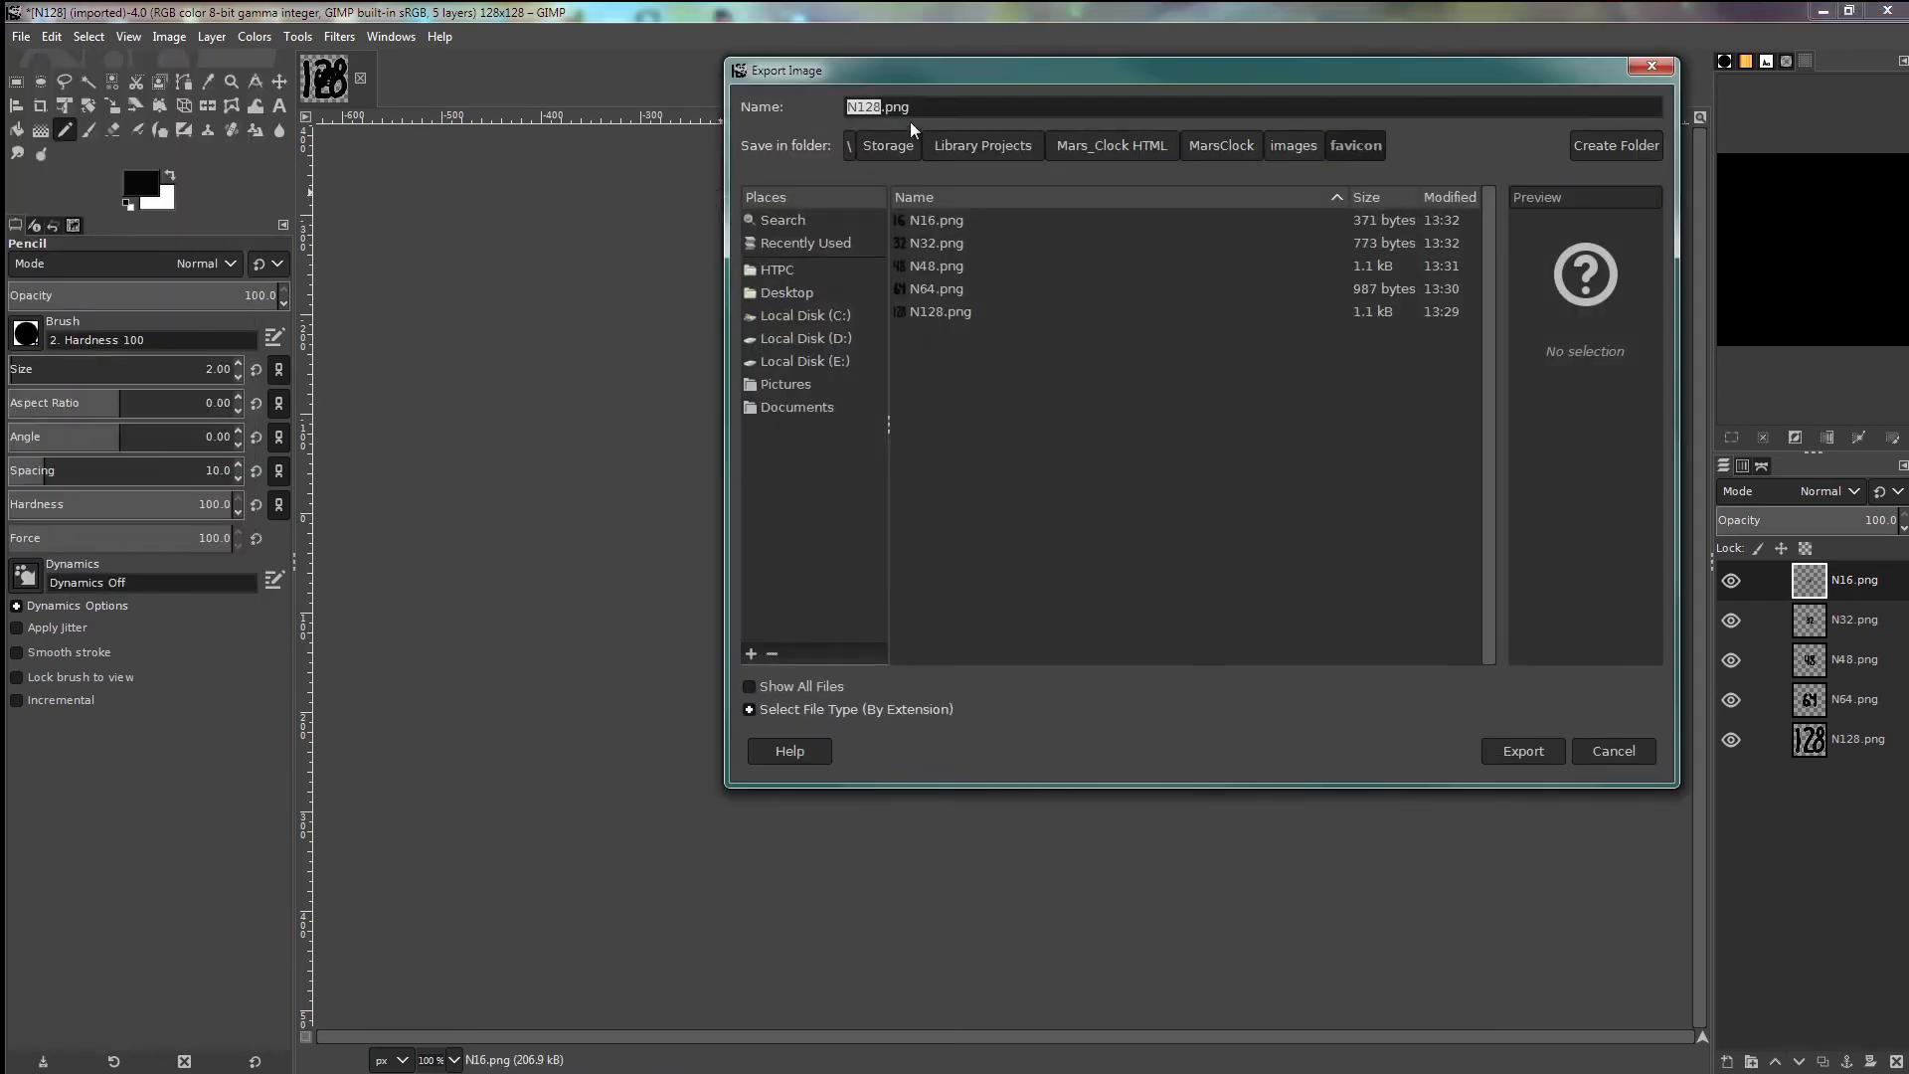
drag(918, 108, 852, 107)
text(numbers.ico)
click(1521, 752)
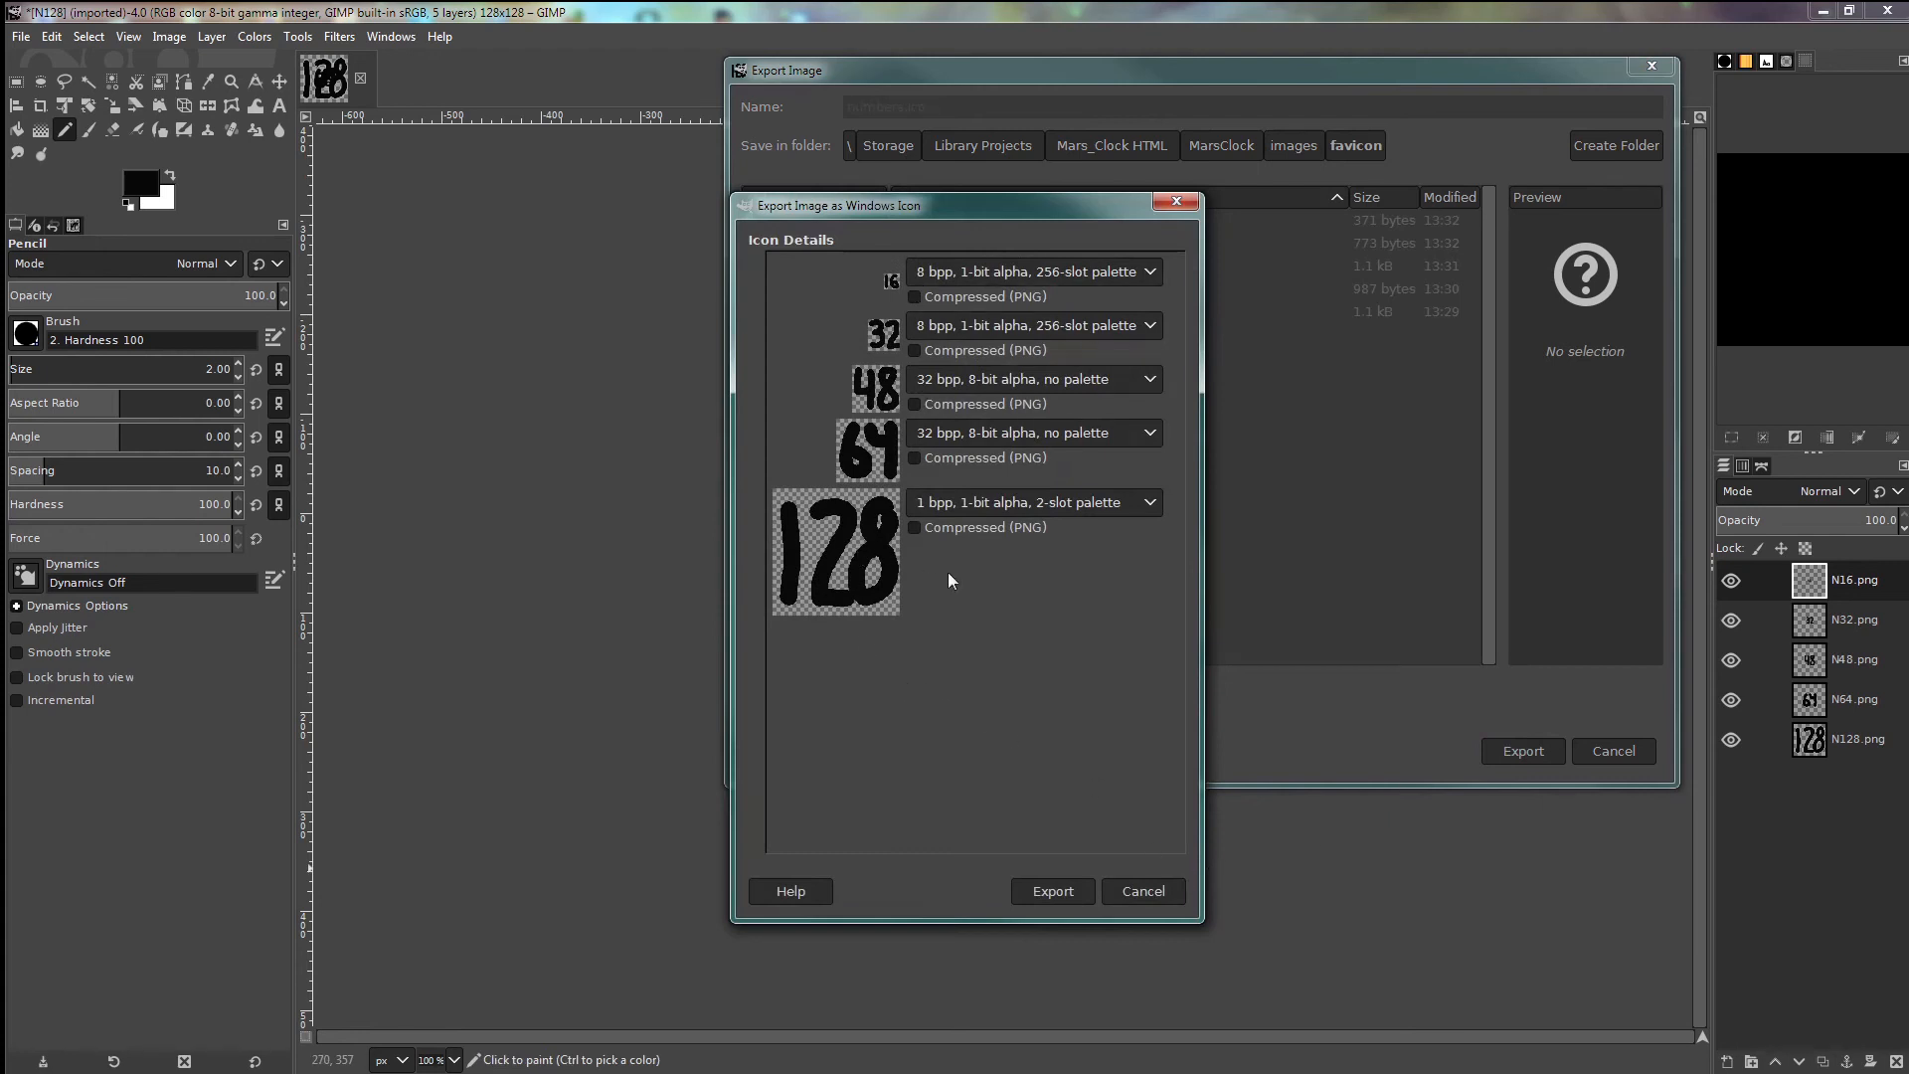
click(1053, 891)
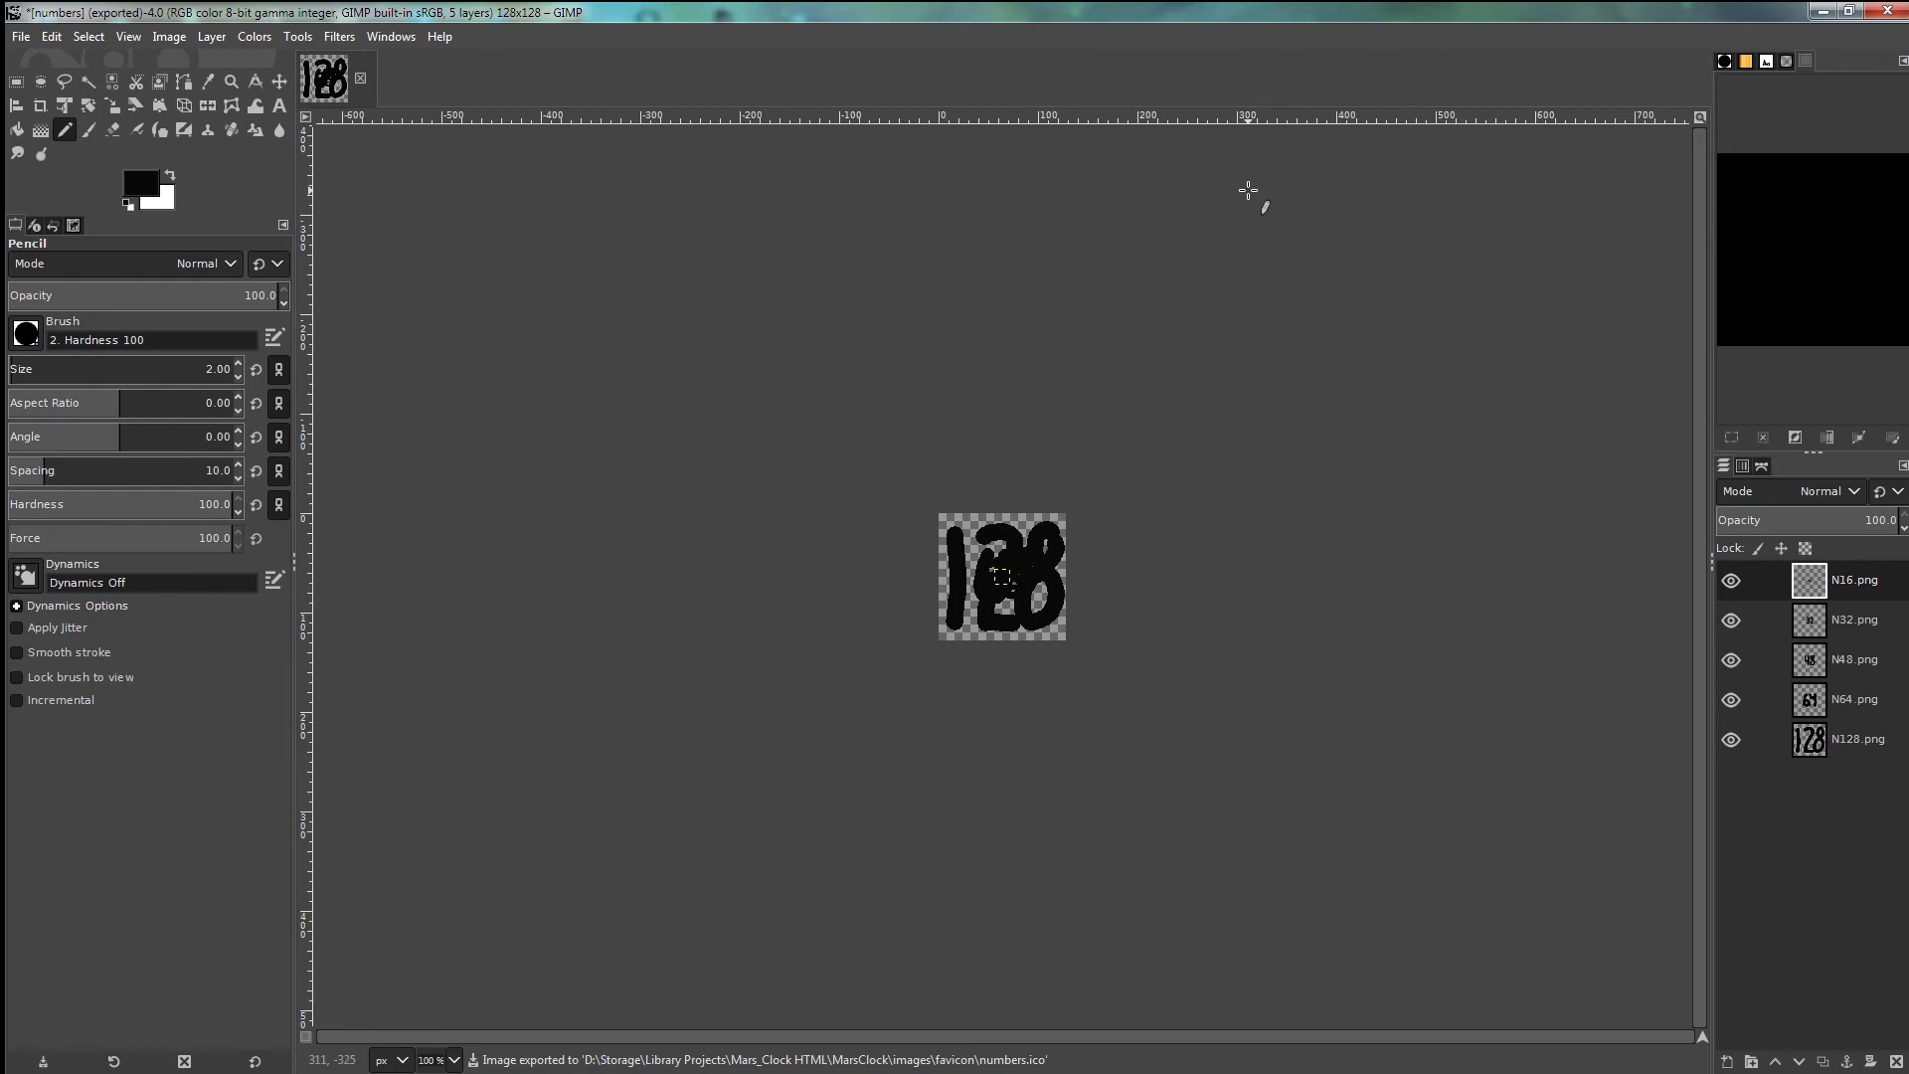
- Close the numbers image and discard its unsaved changes
click(361, 79)
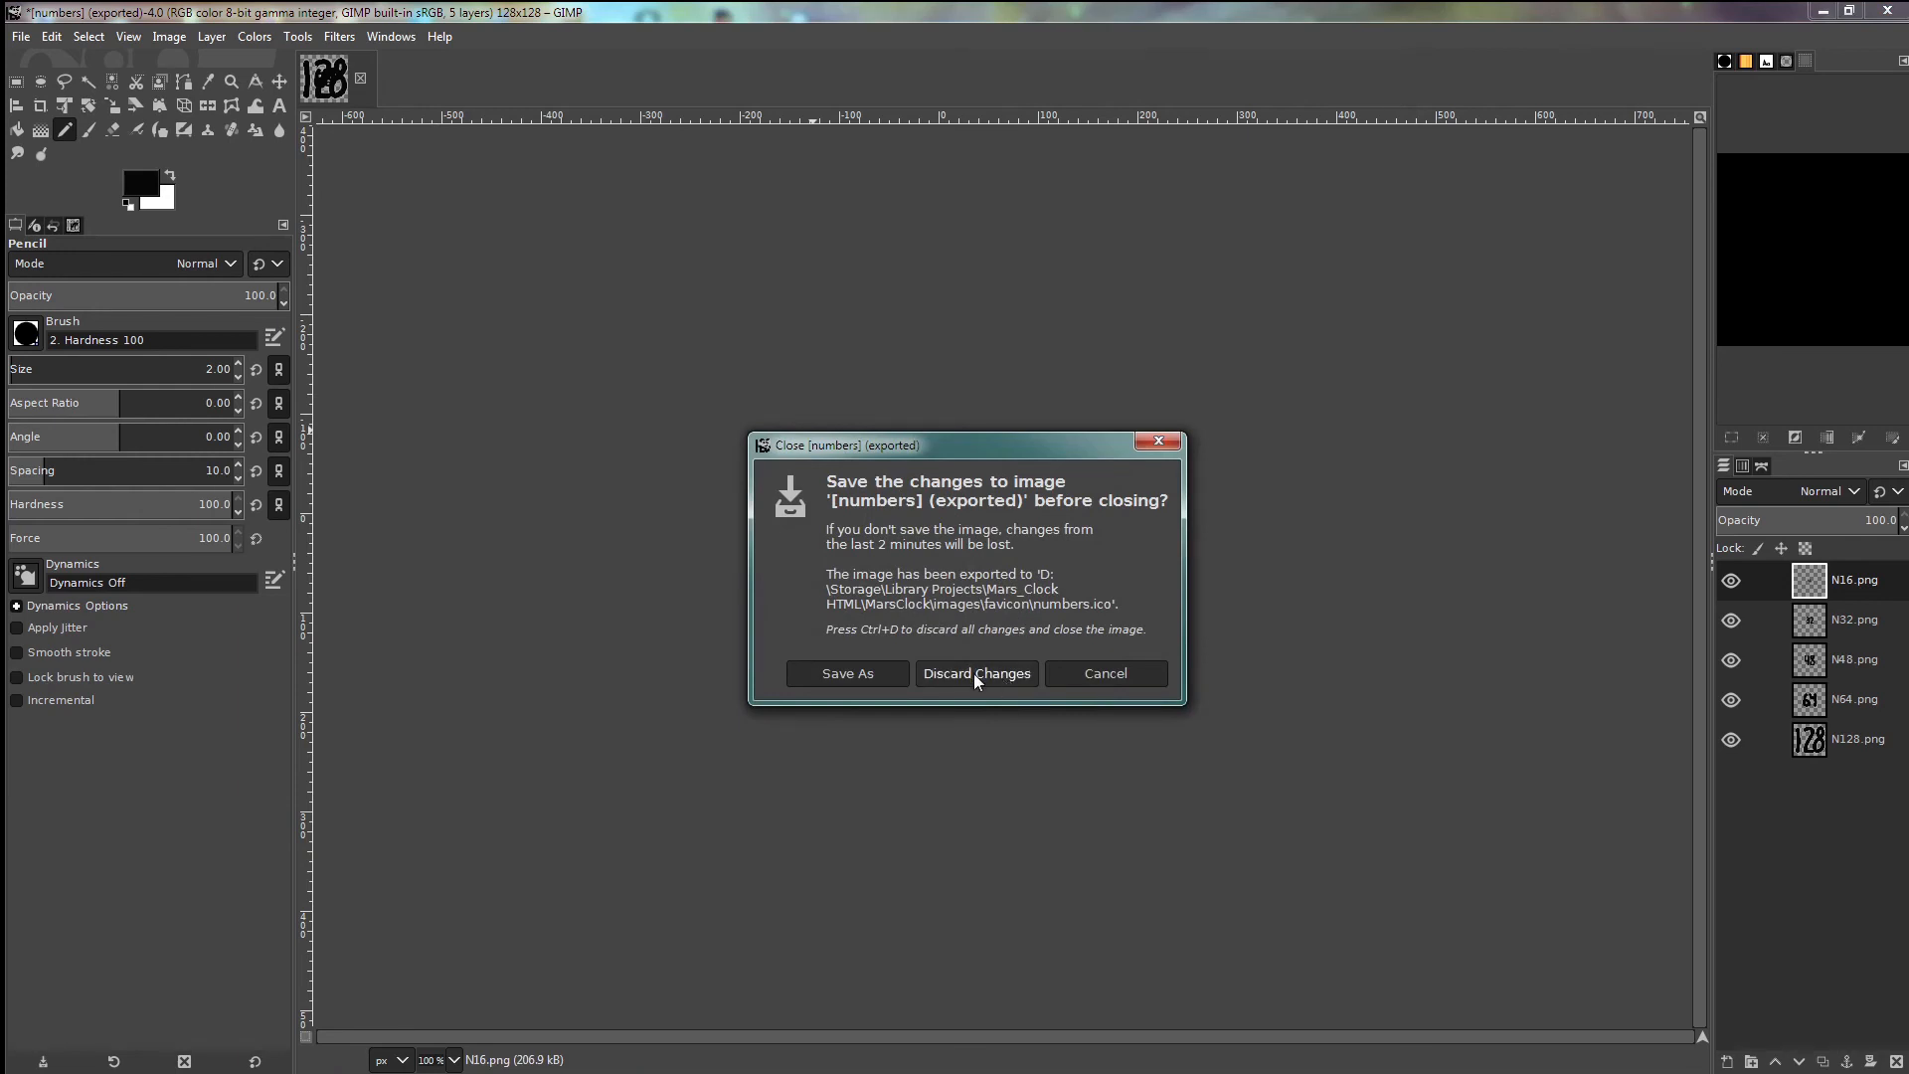
click(975, 676)
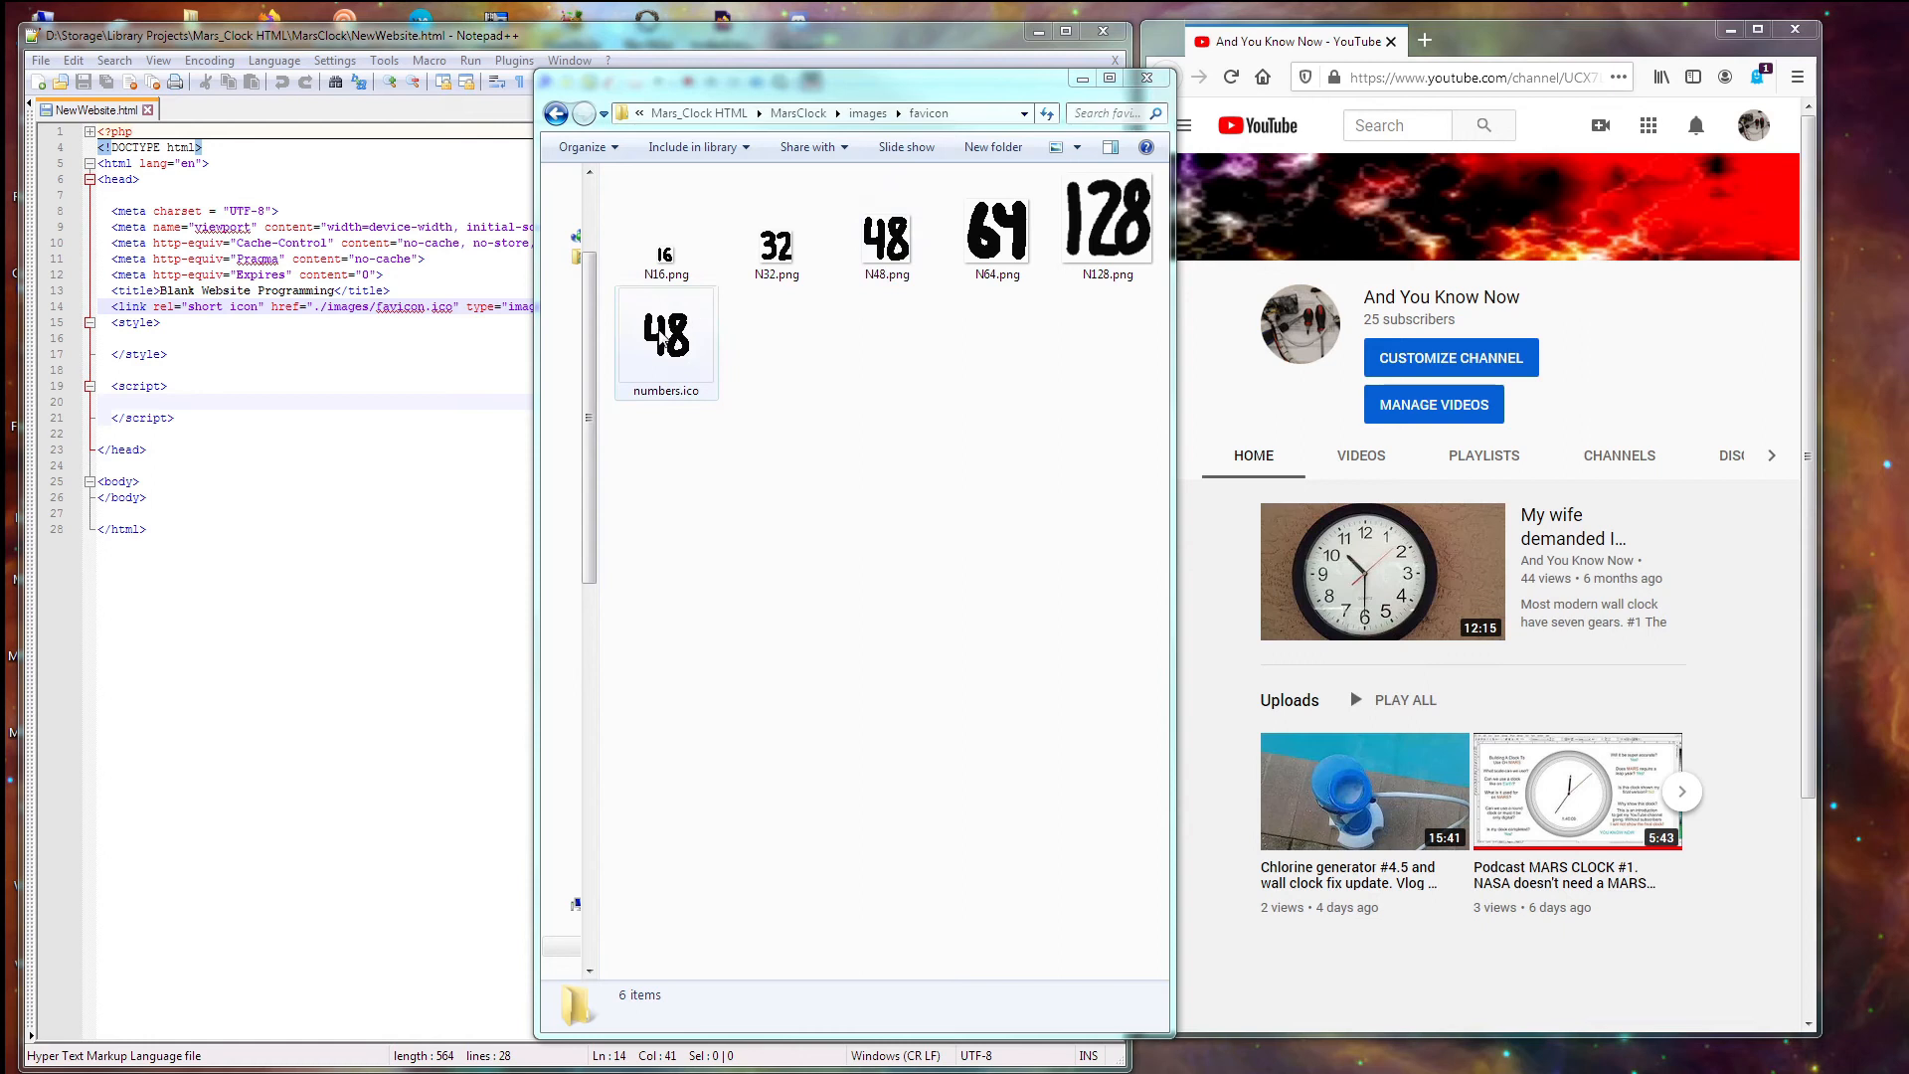
- Show the preview pane and switch the favicon folder from Extra Large to Small Icons
click(1111, 149)
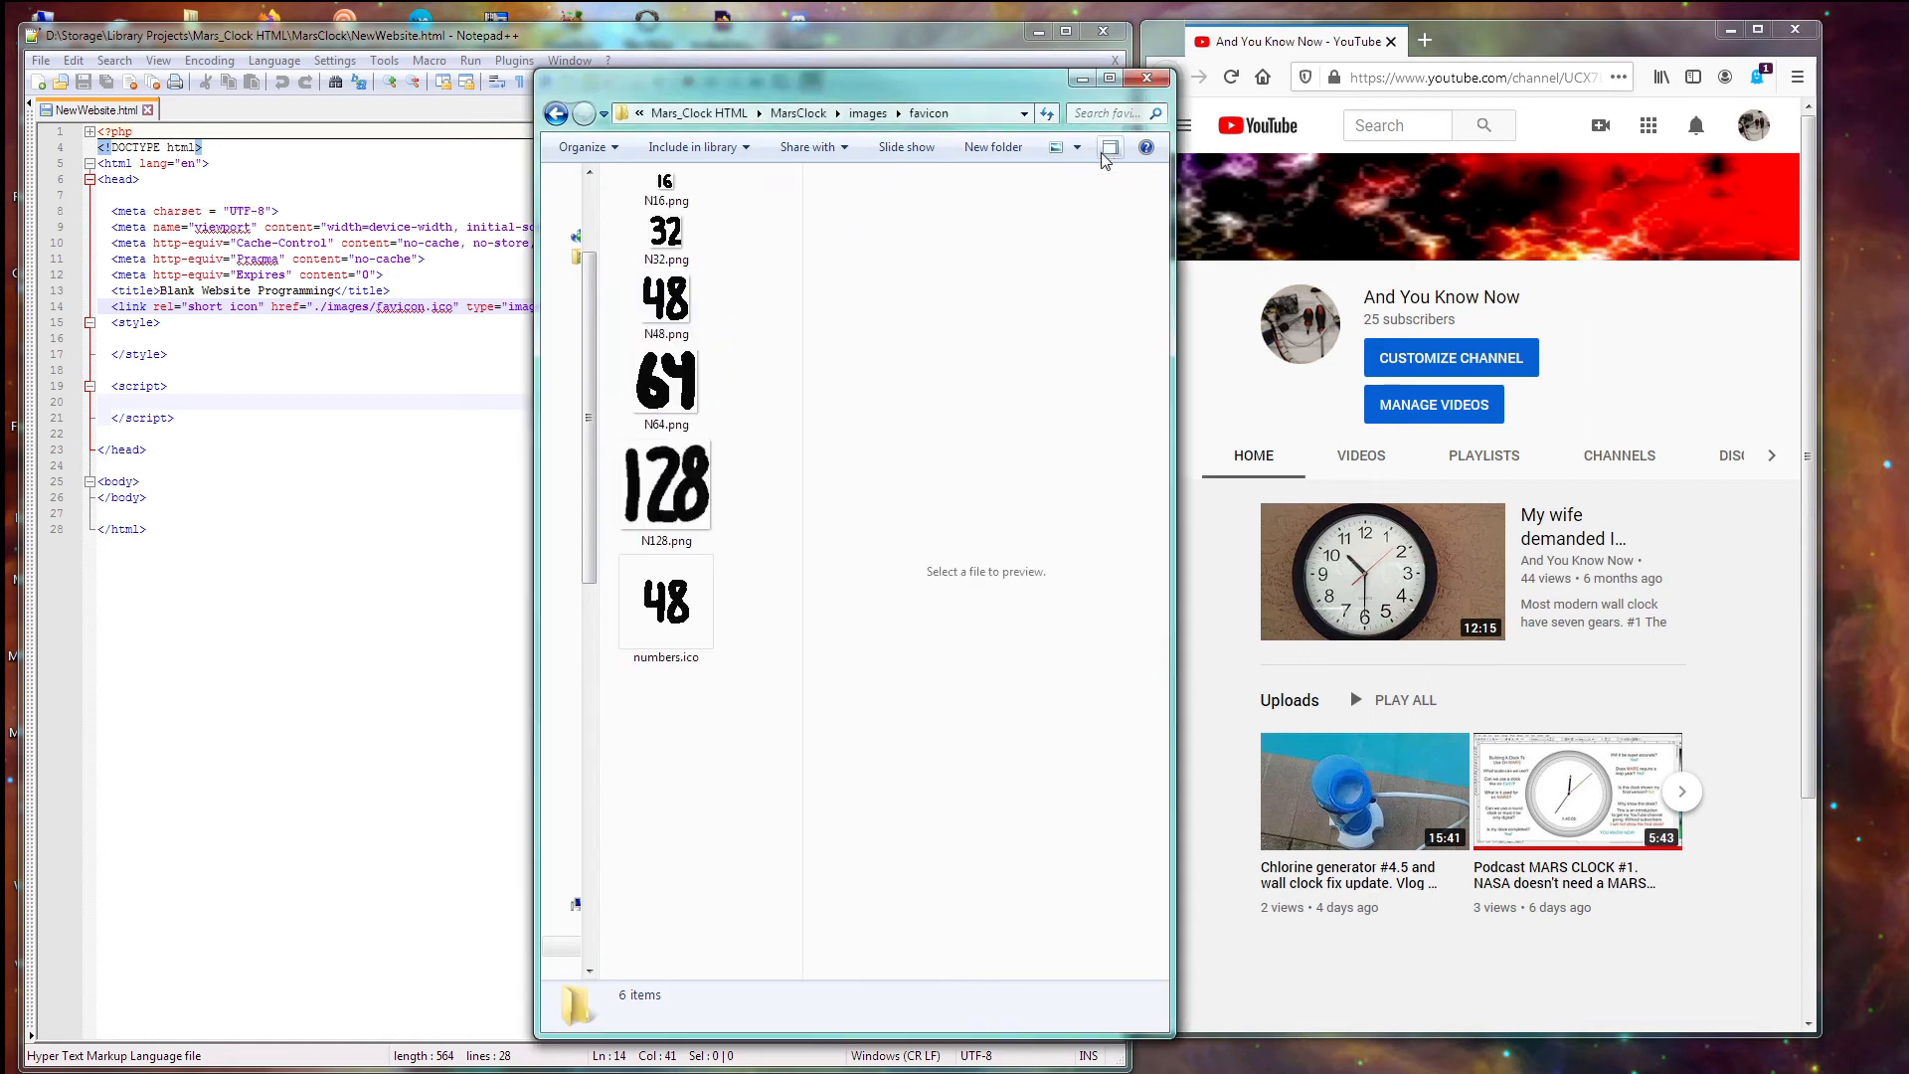
click(1079, 151)
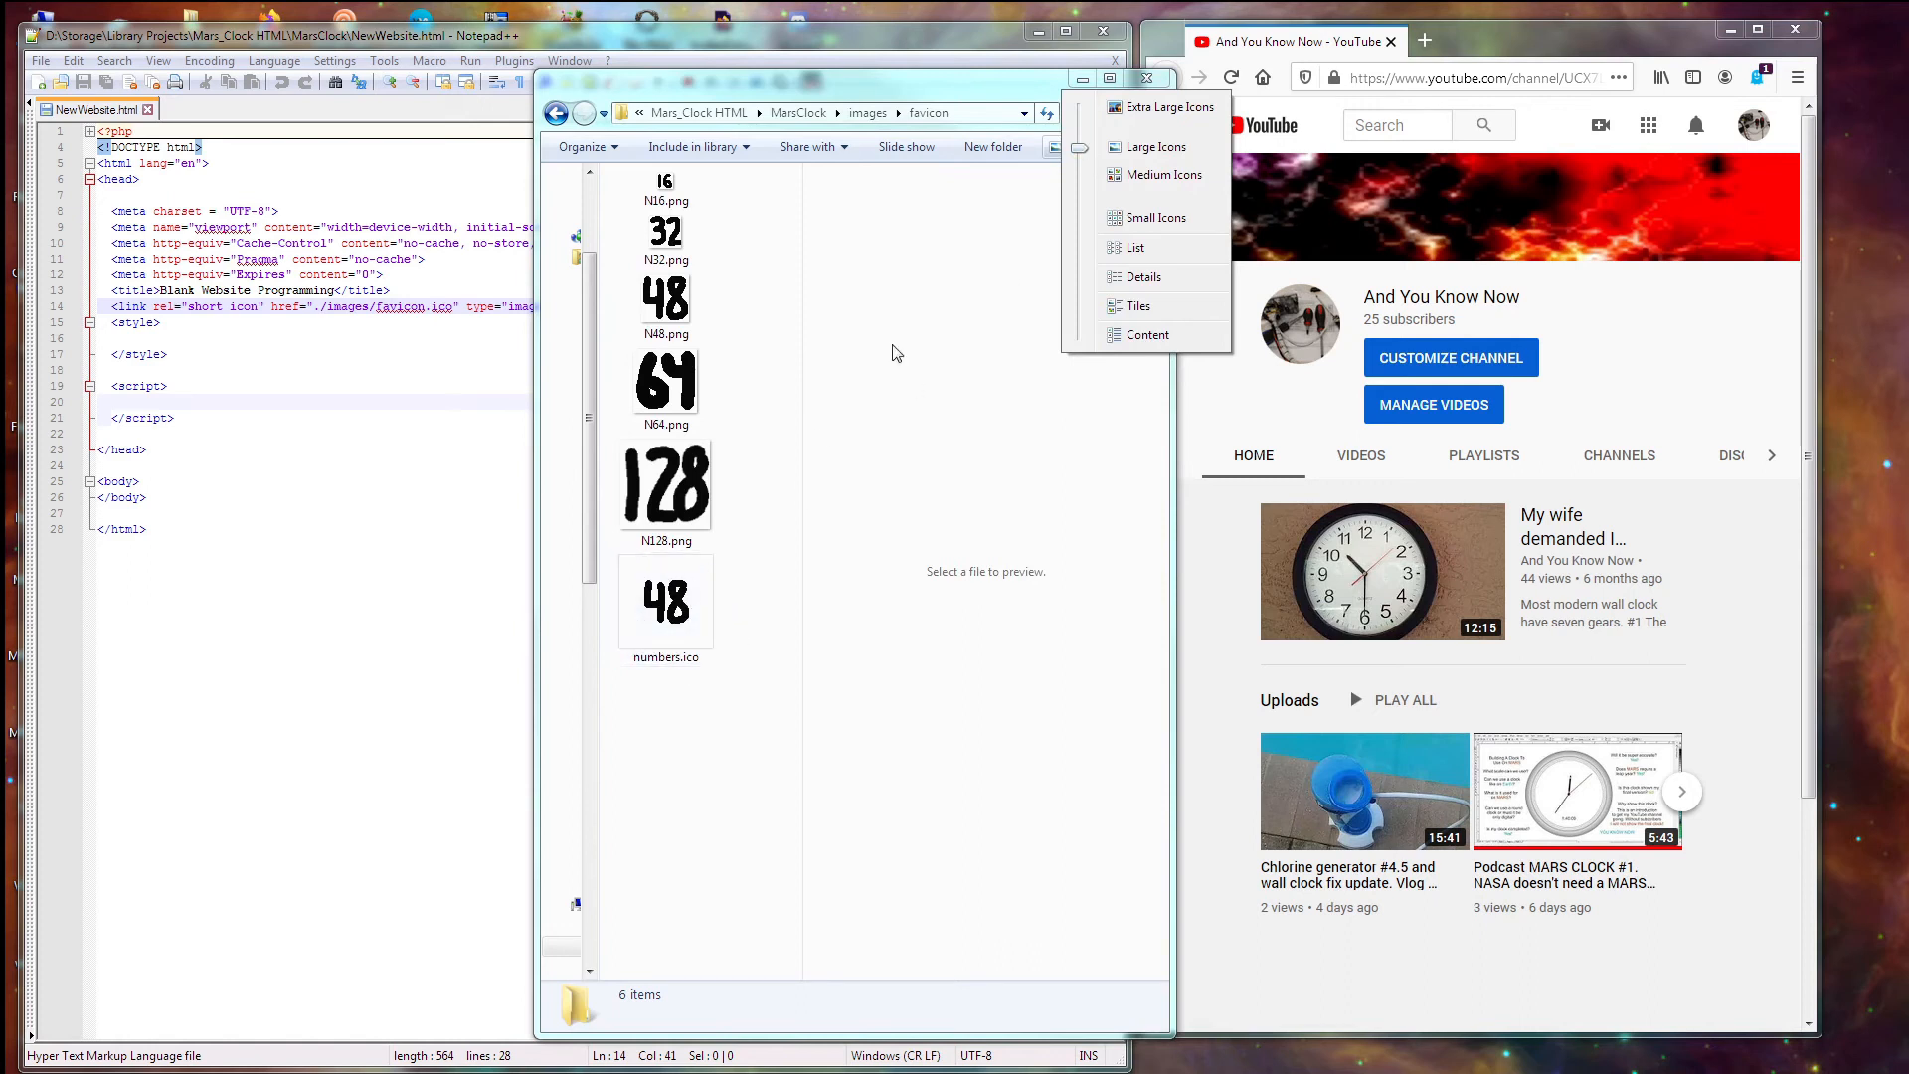
drag(1088, 152, 1082, 106)
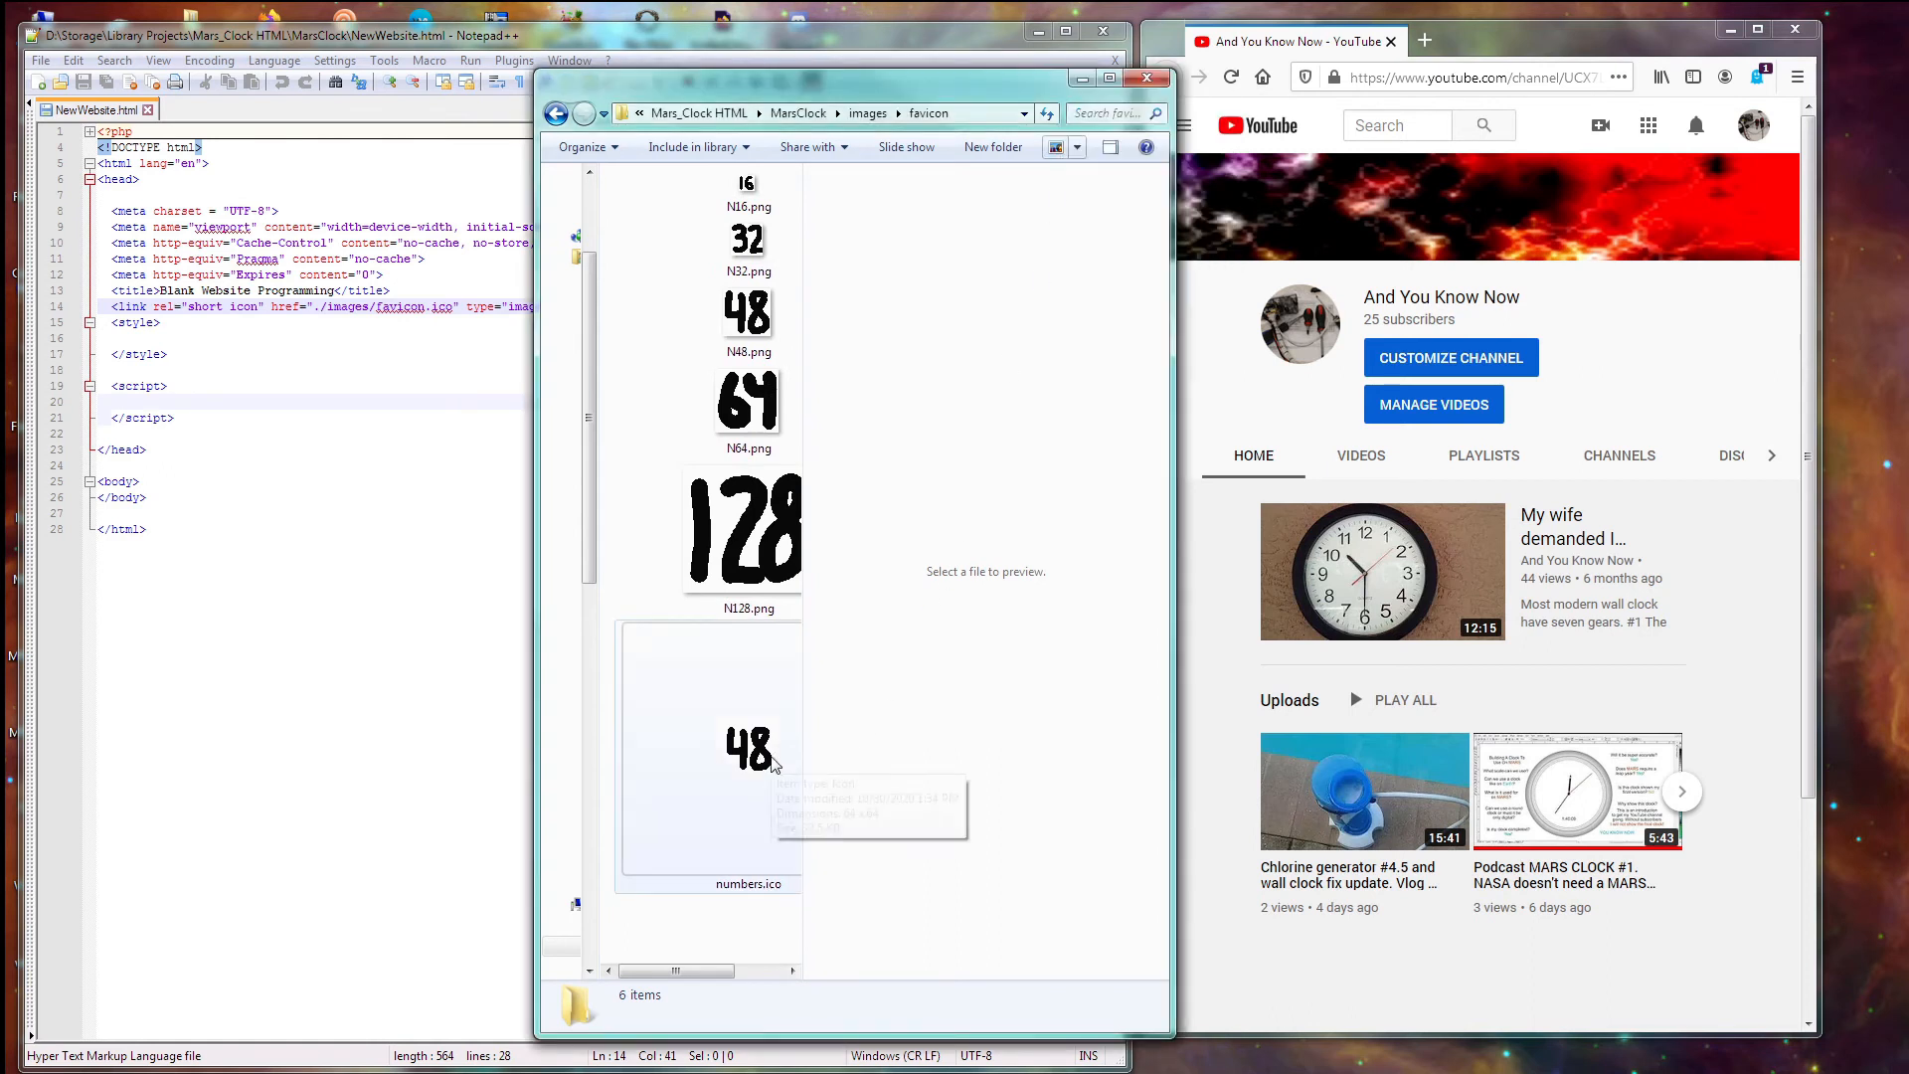
click(1078, 148)
drag(1080, 149, 1070, 273)
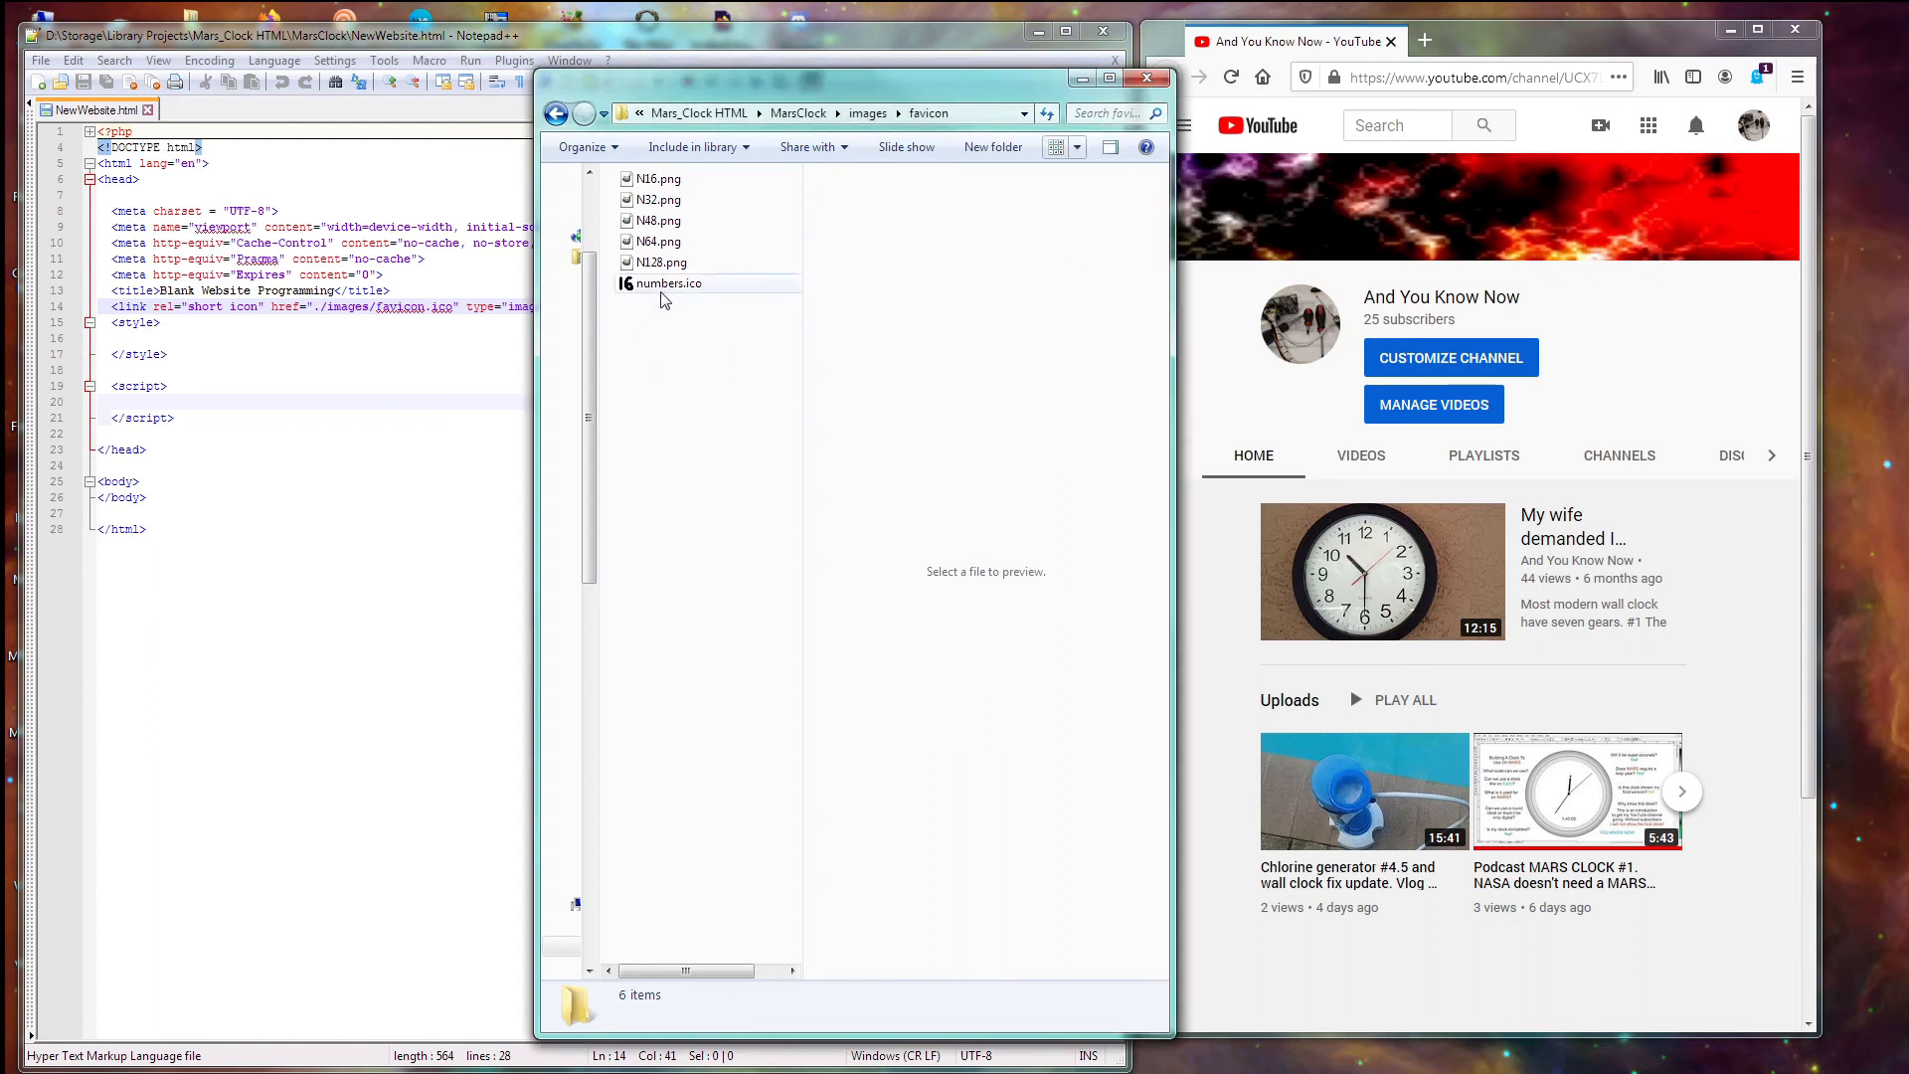
mouse_move(630, 299)
- View numbers.ico in List and Details layouts to confirm its 33.5 KB size, then close Explorer
click(1076, 147)
drag(1075, 147, 1075, 209)
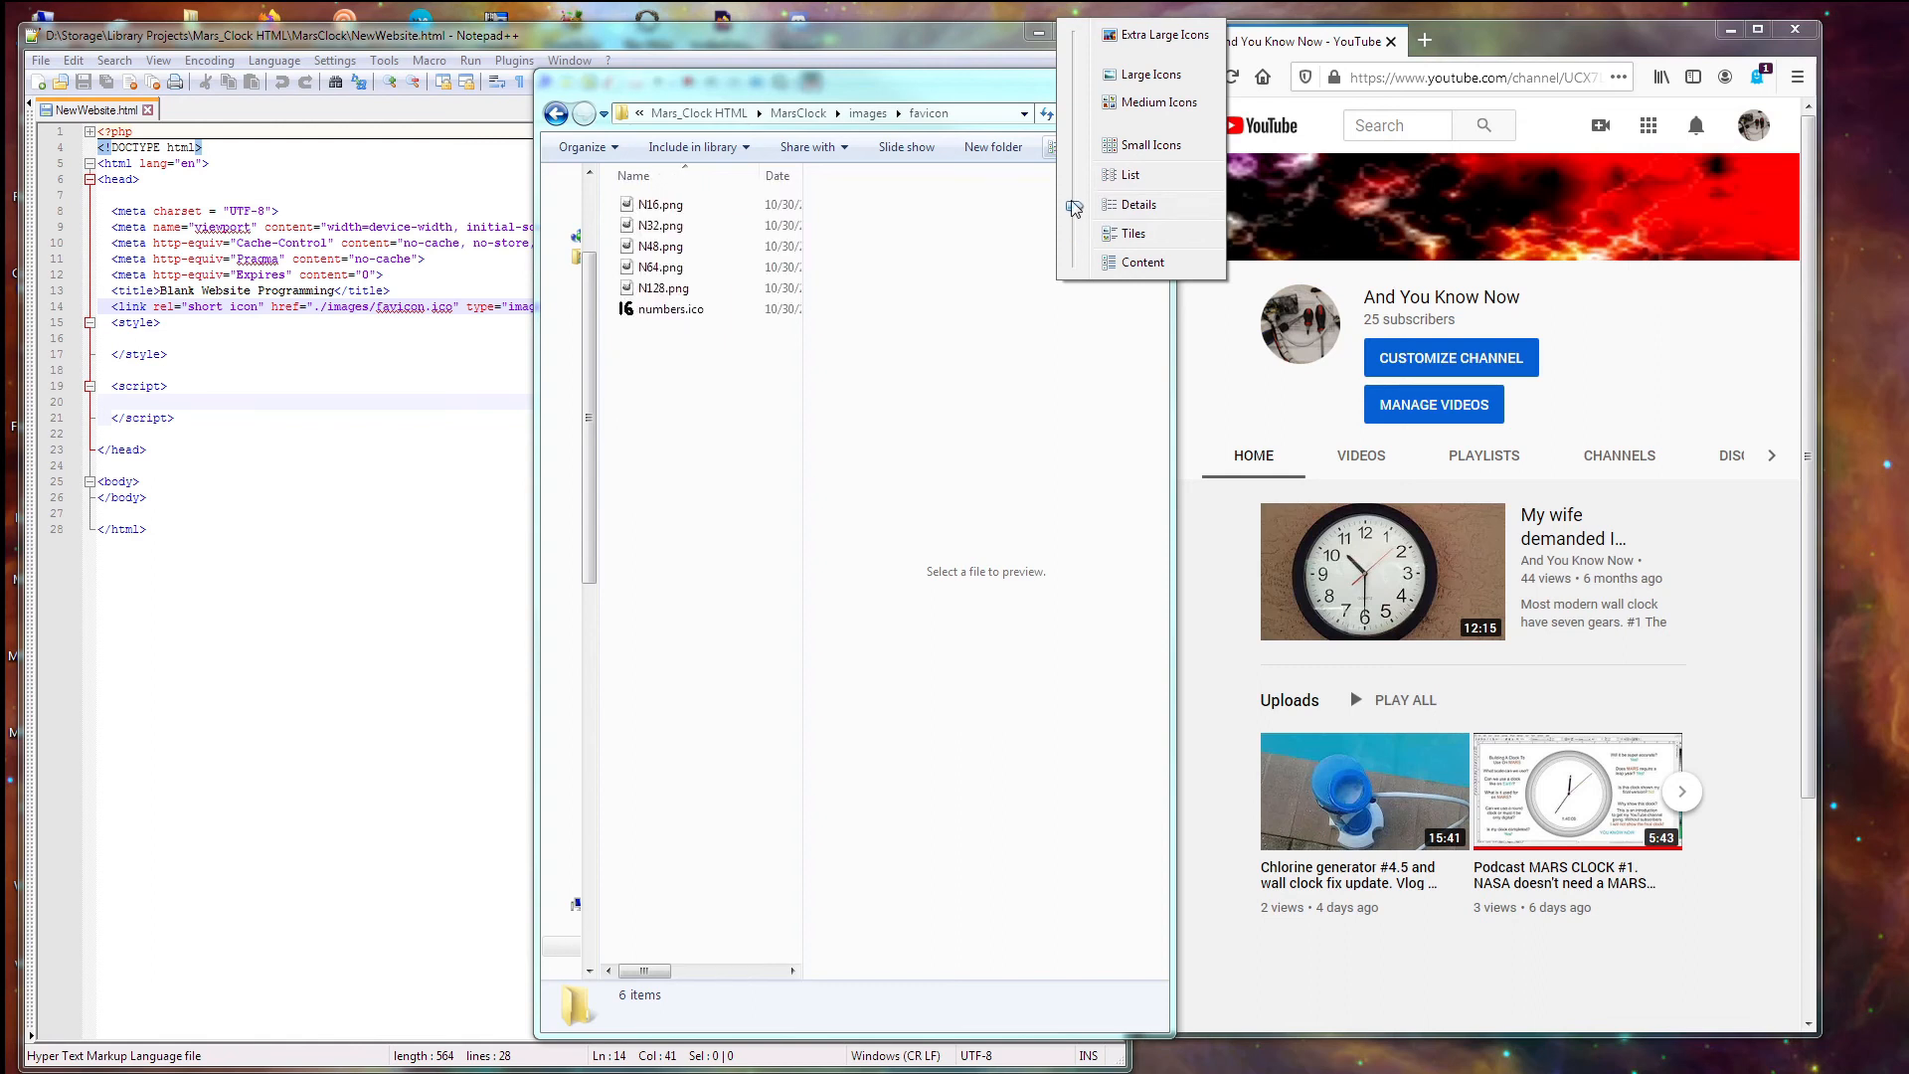
click(661, 309)
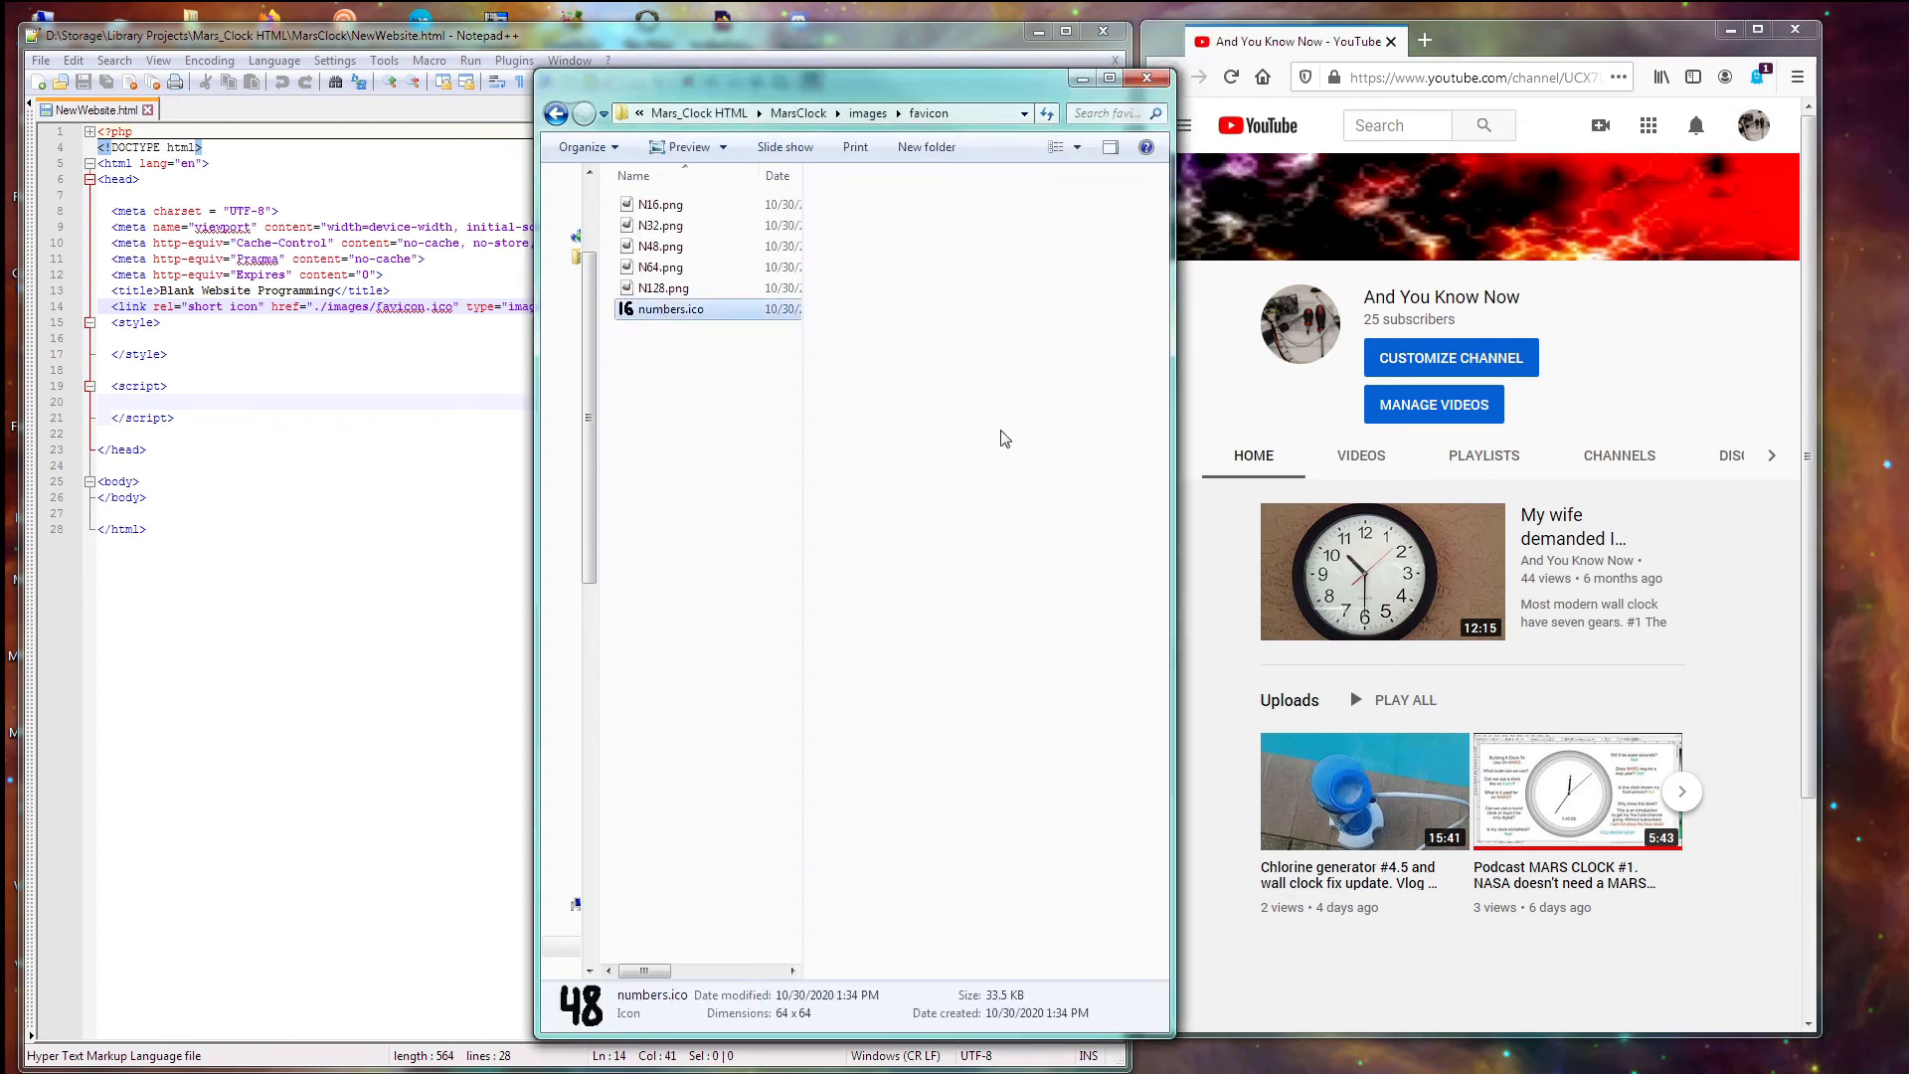
drag(1176, 591, 1442, 569)
click(1353, 149)
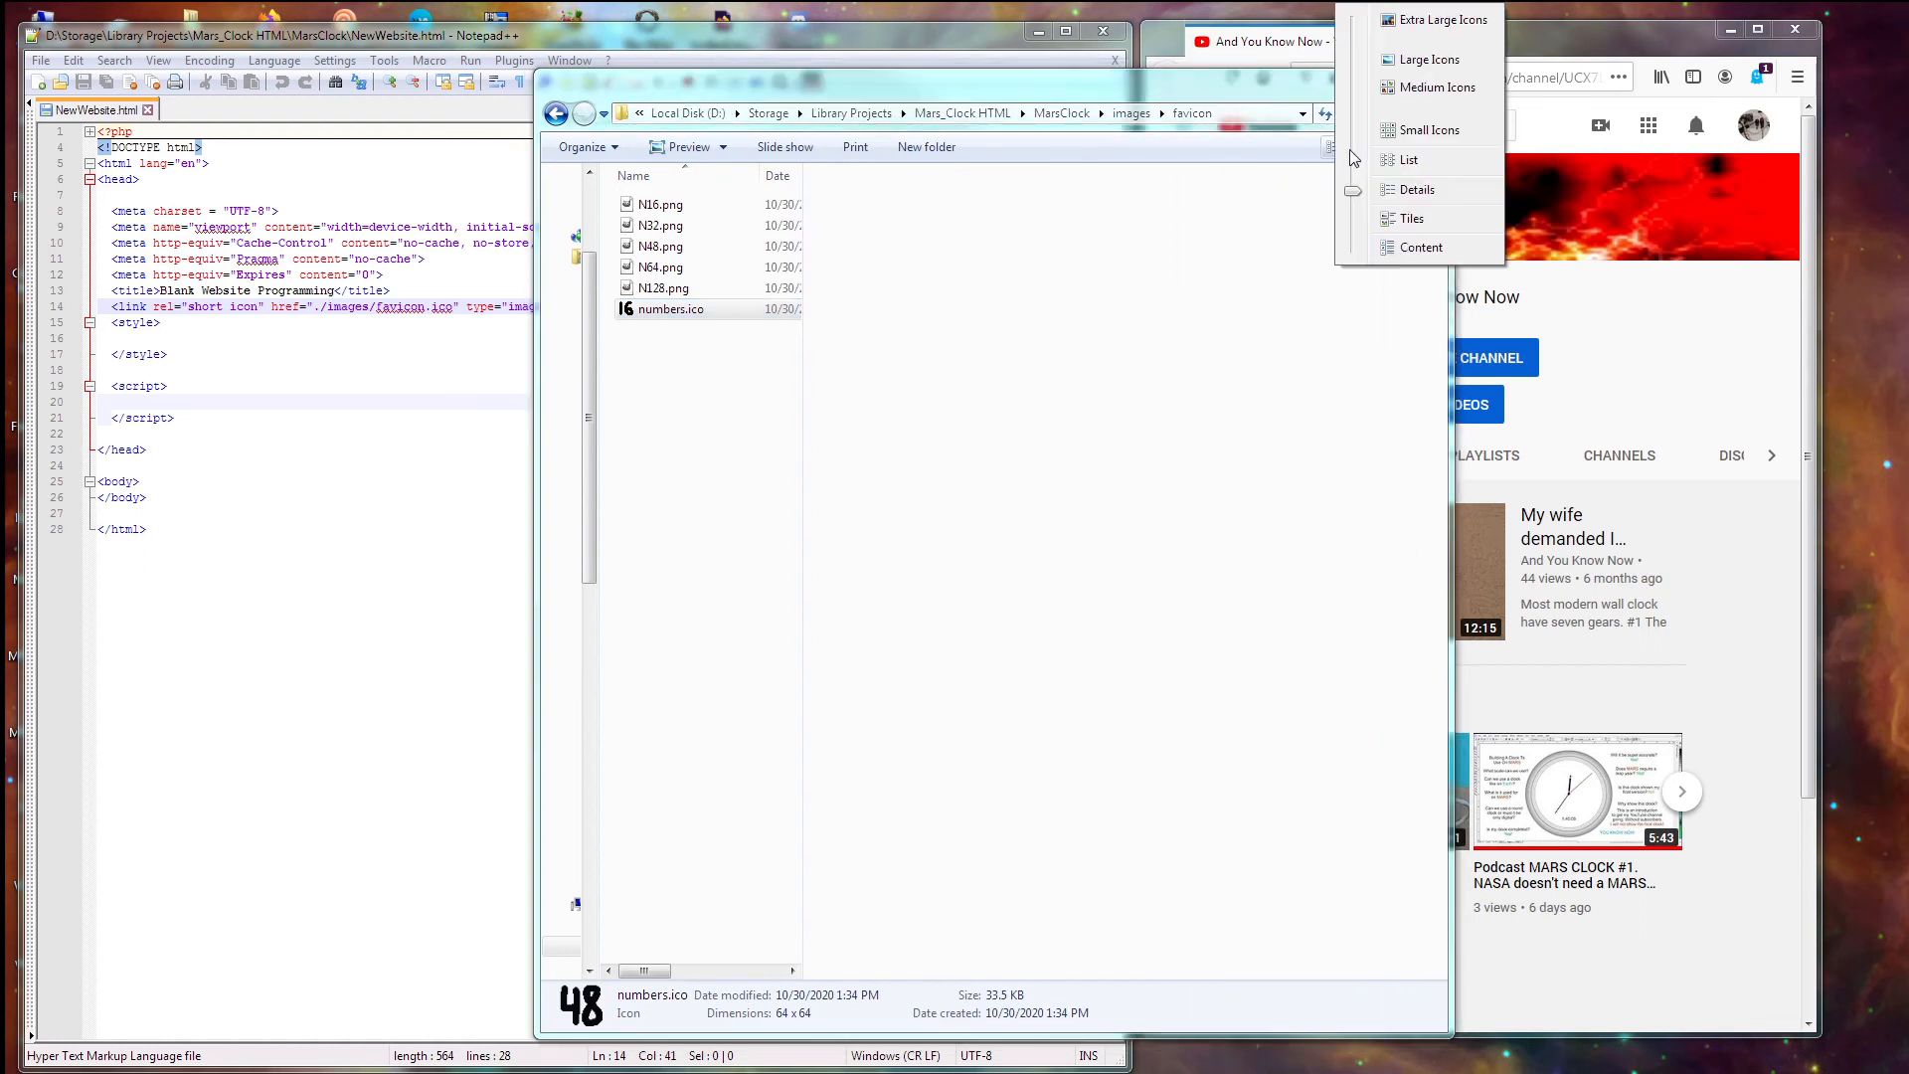
mouse_move(1354, 199)
mouse_down()
mouse_move(1358, 250)
mouse_move(1354, 162)
mouse_move(1352, 243)
mouse_move(1341, 205)
mouse_up()
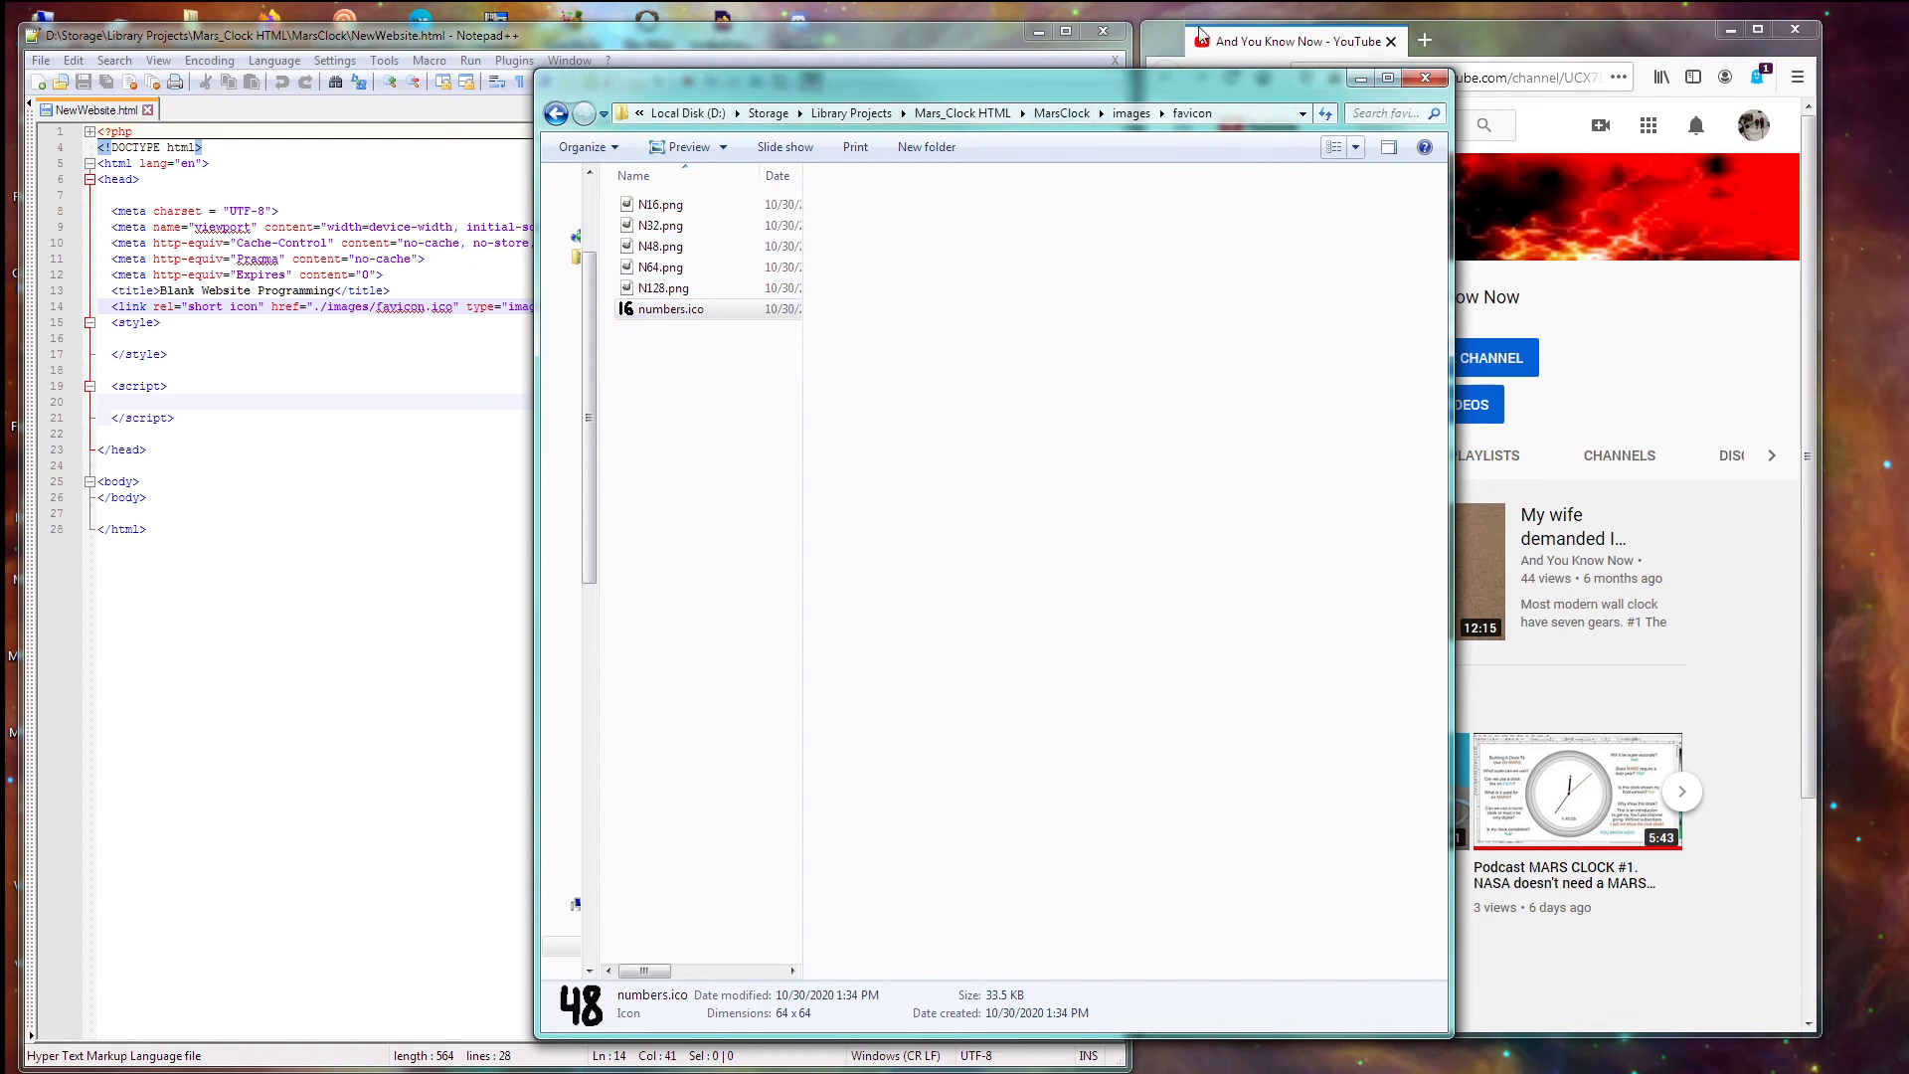
click(1426, 79)
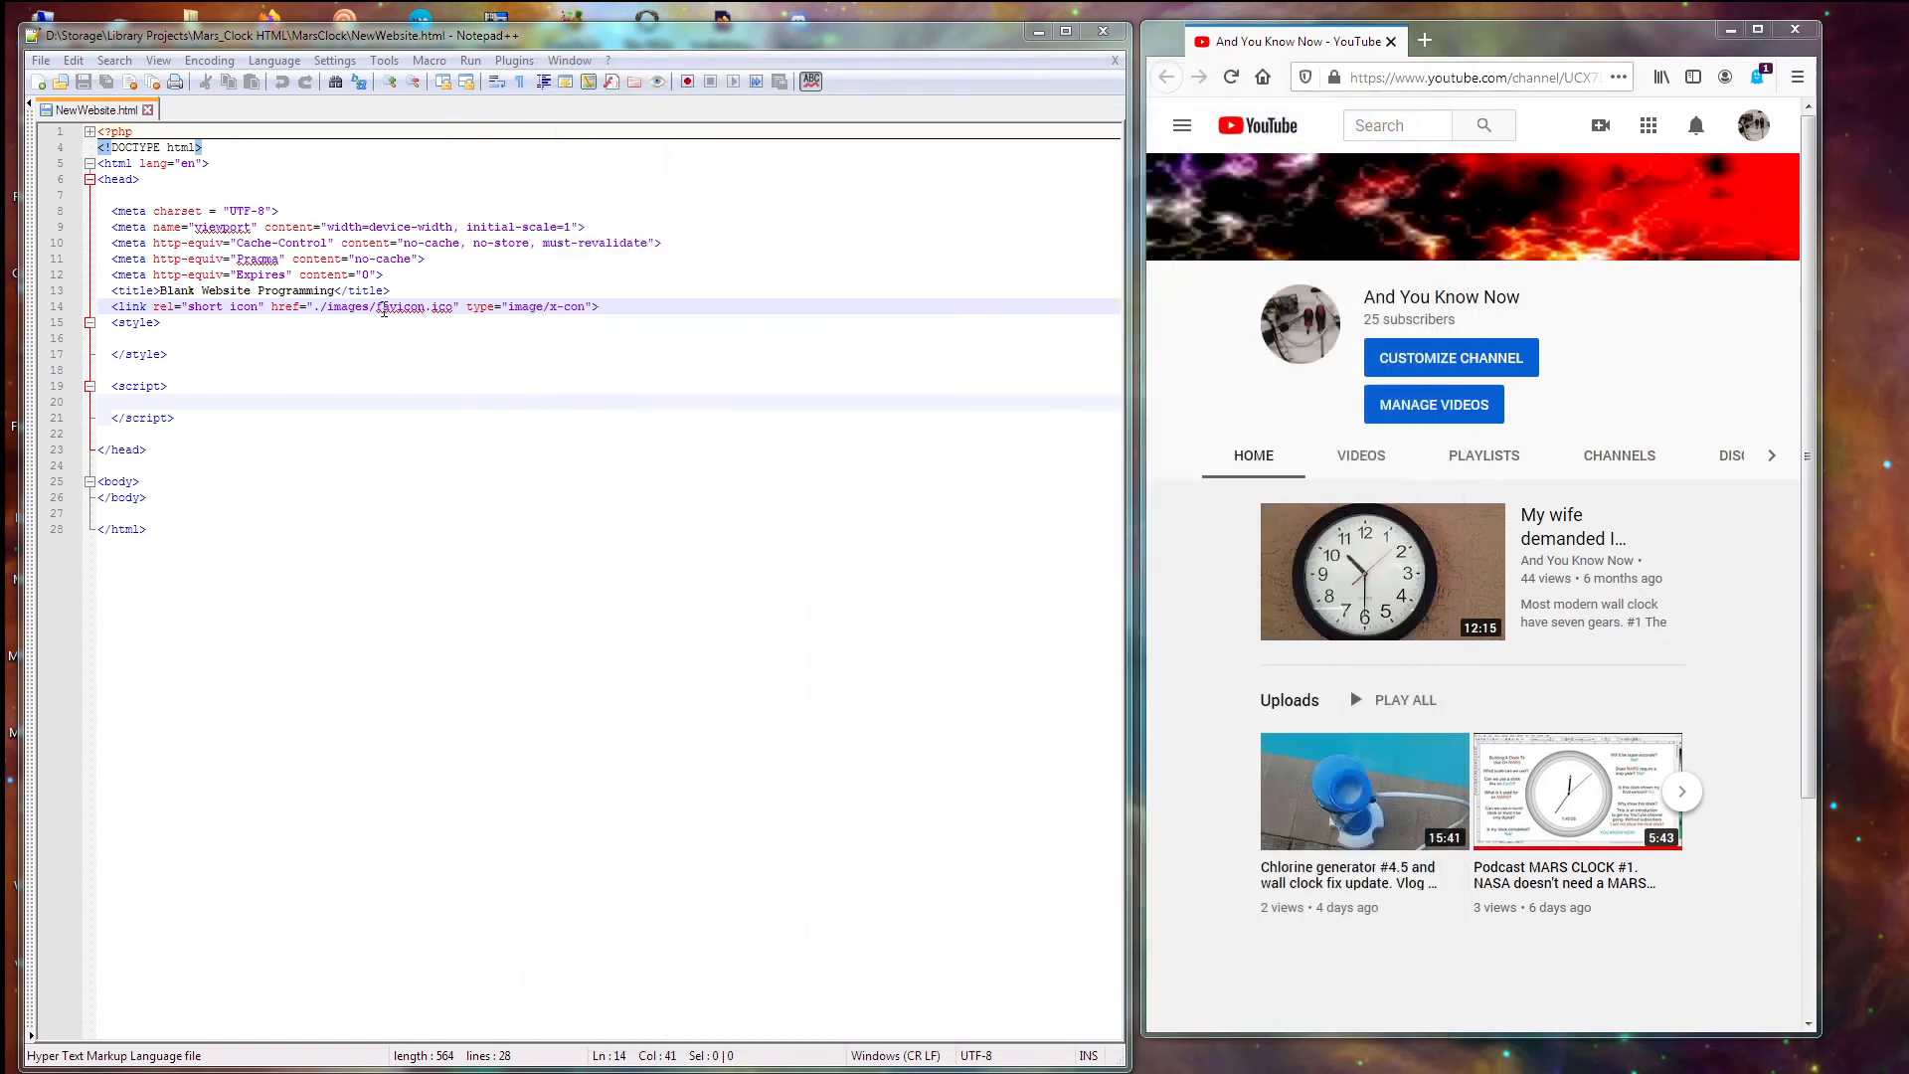
- Change the icon link on line 14 from favicon.ico to numbers.ico, save, and bring up the MarsClock folder
drag(378, 307, 417, 298)
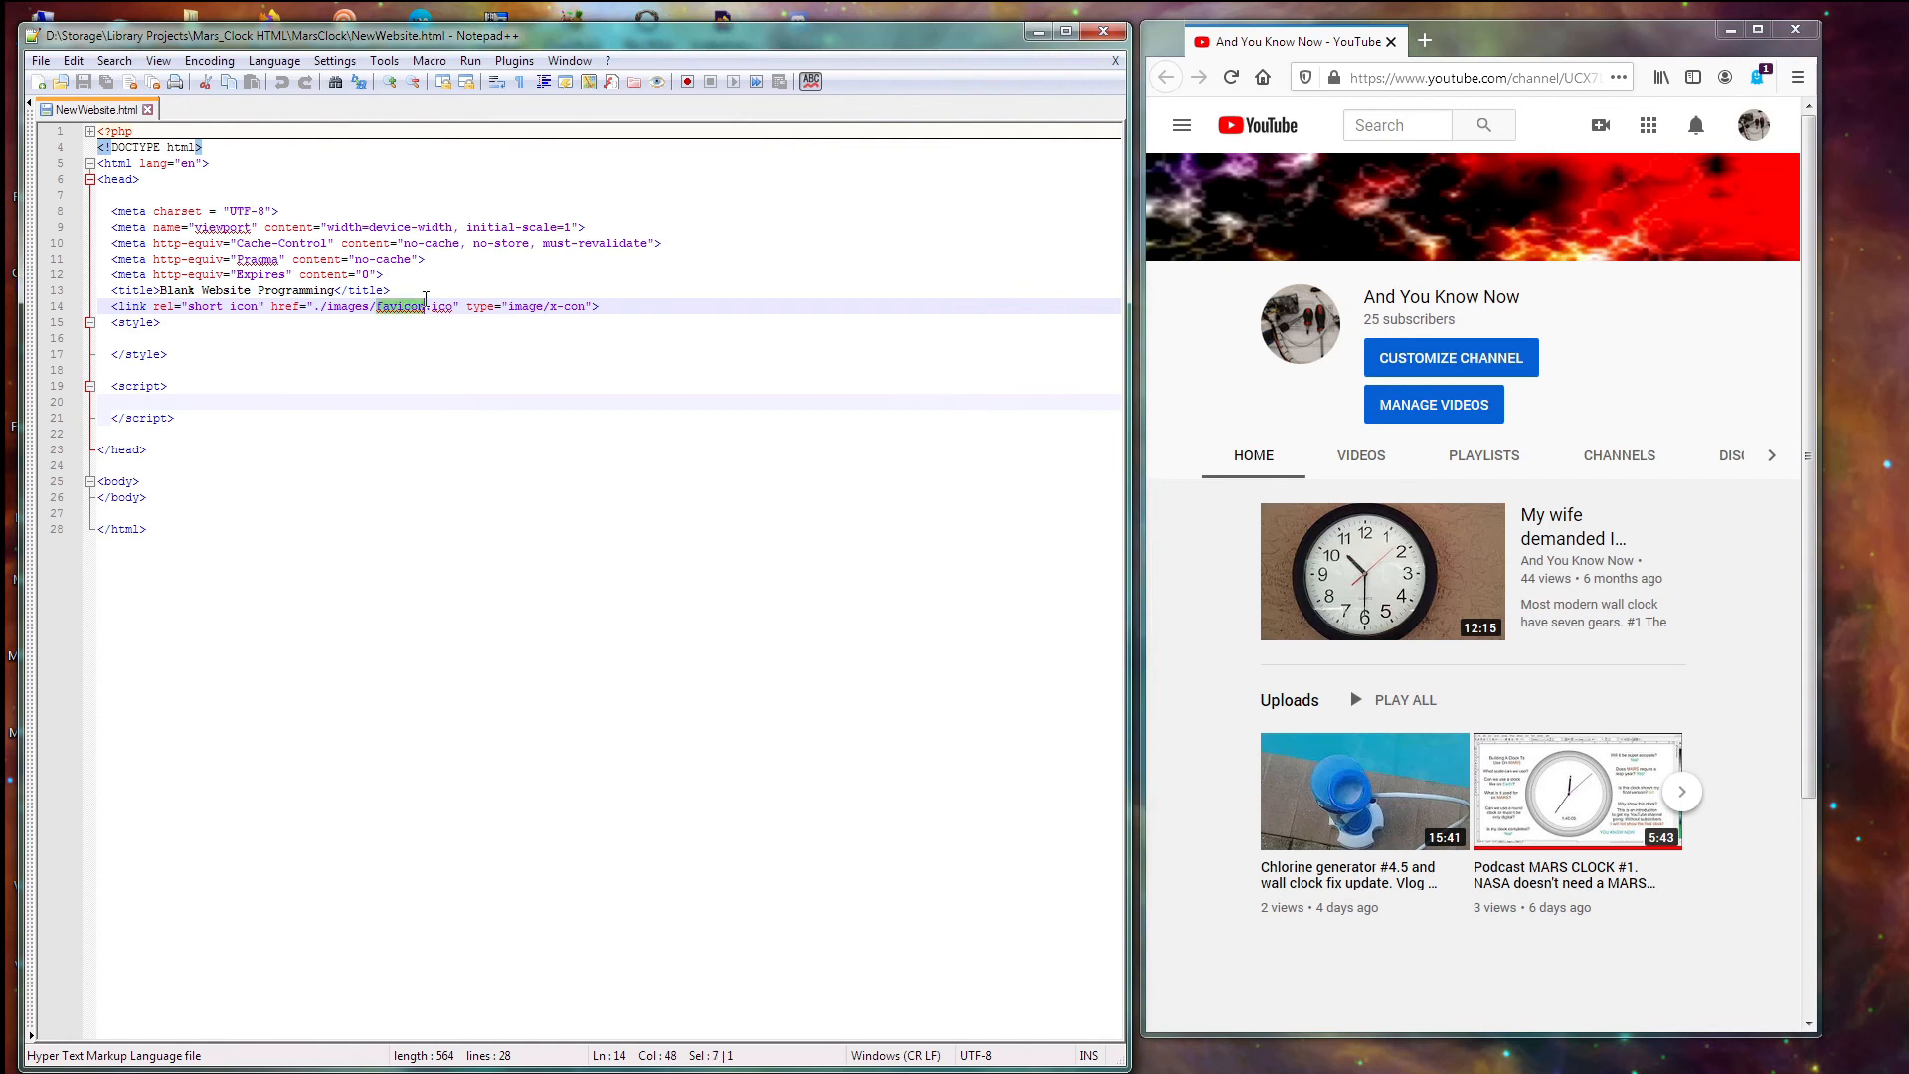
text(num)
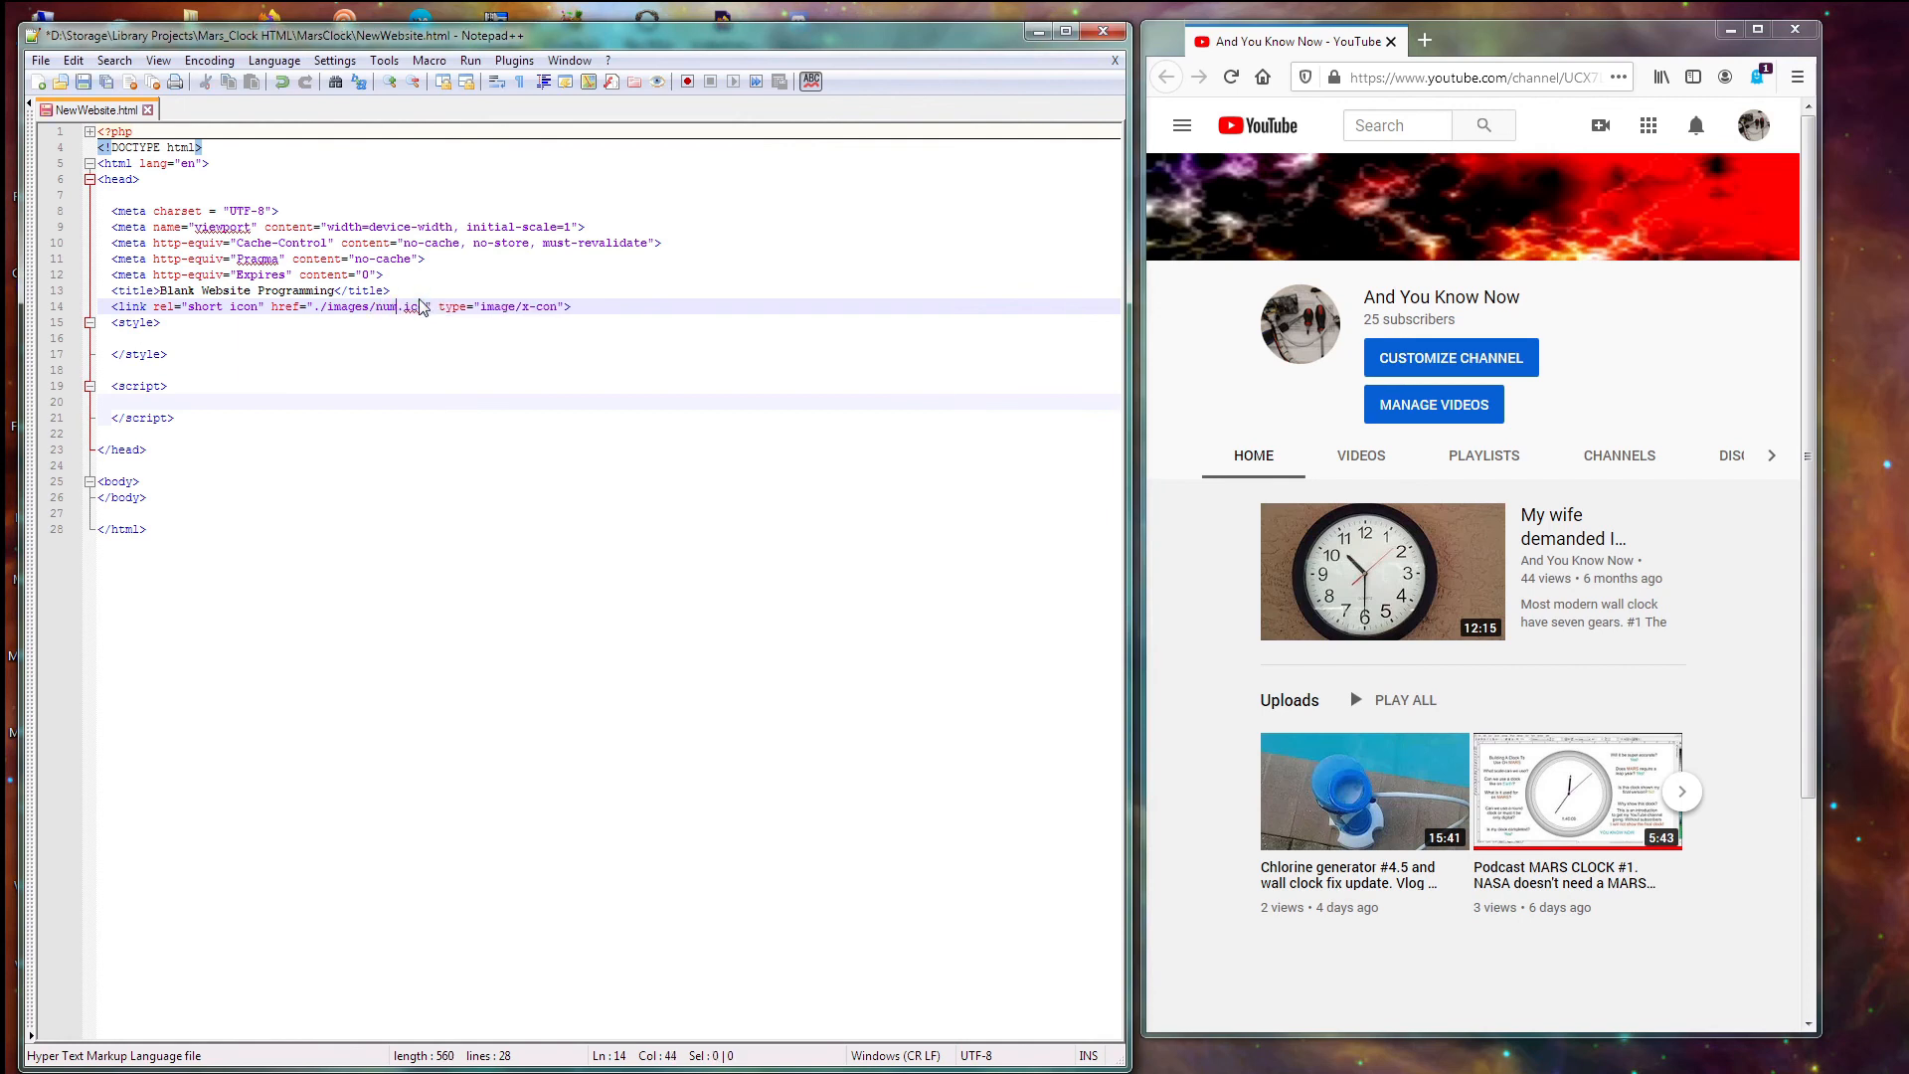
text(ber1)
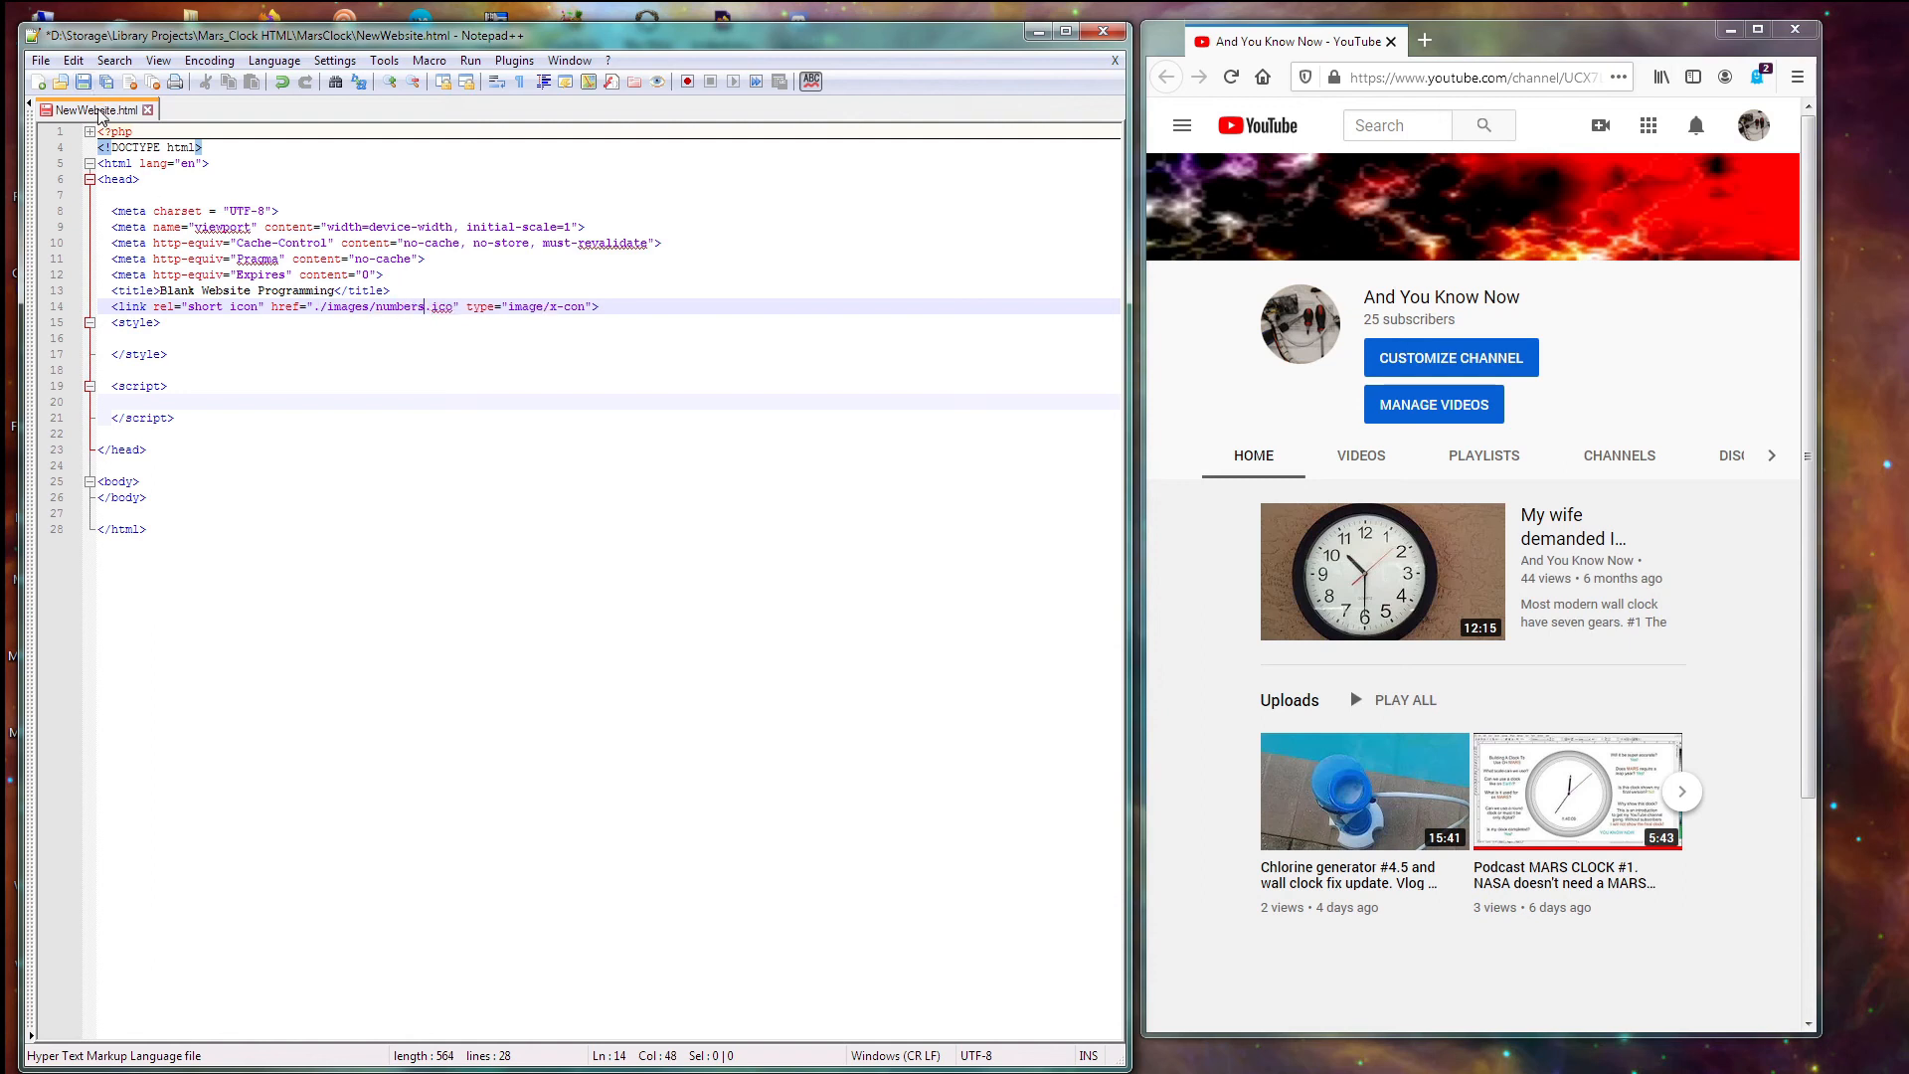
key(ctrl+s)
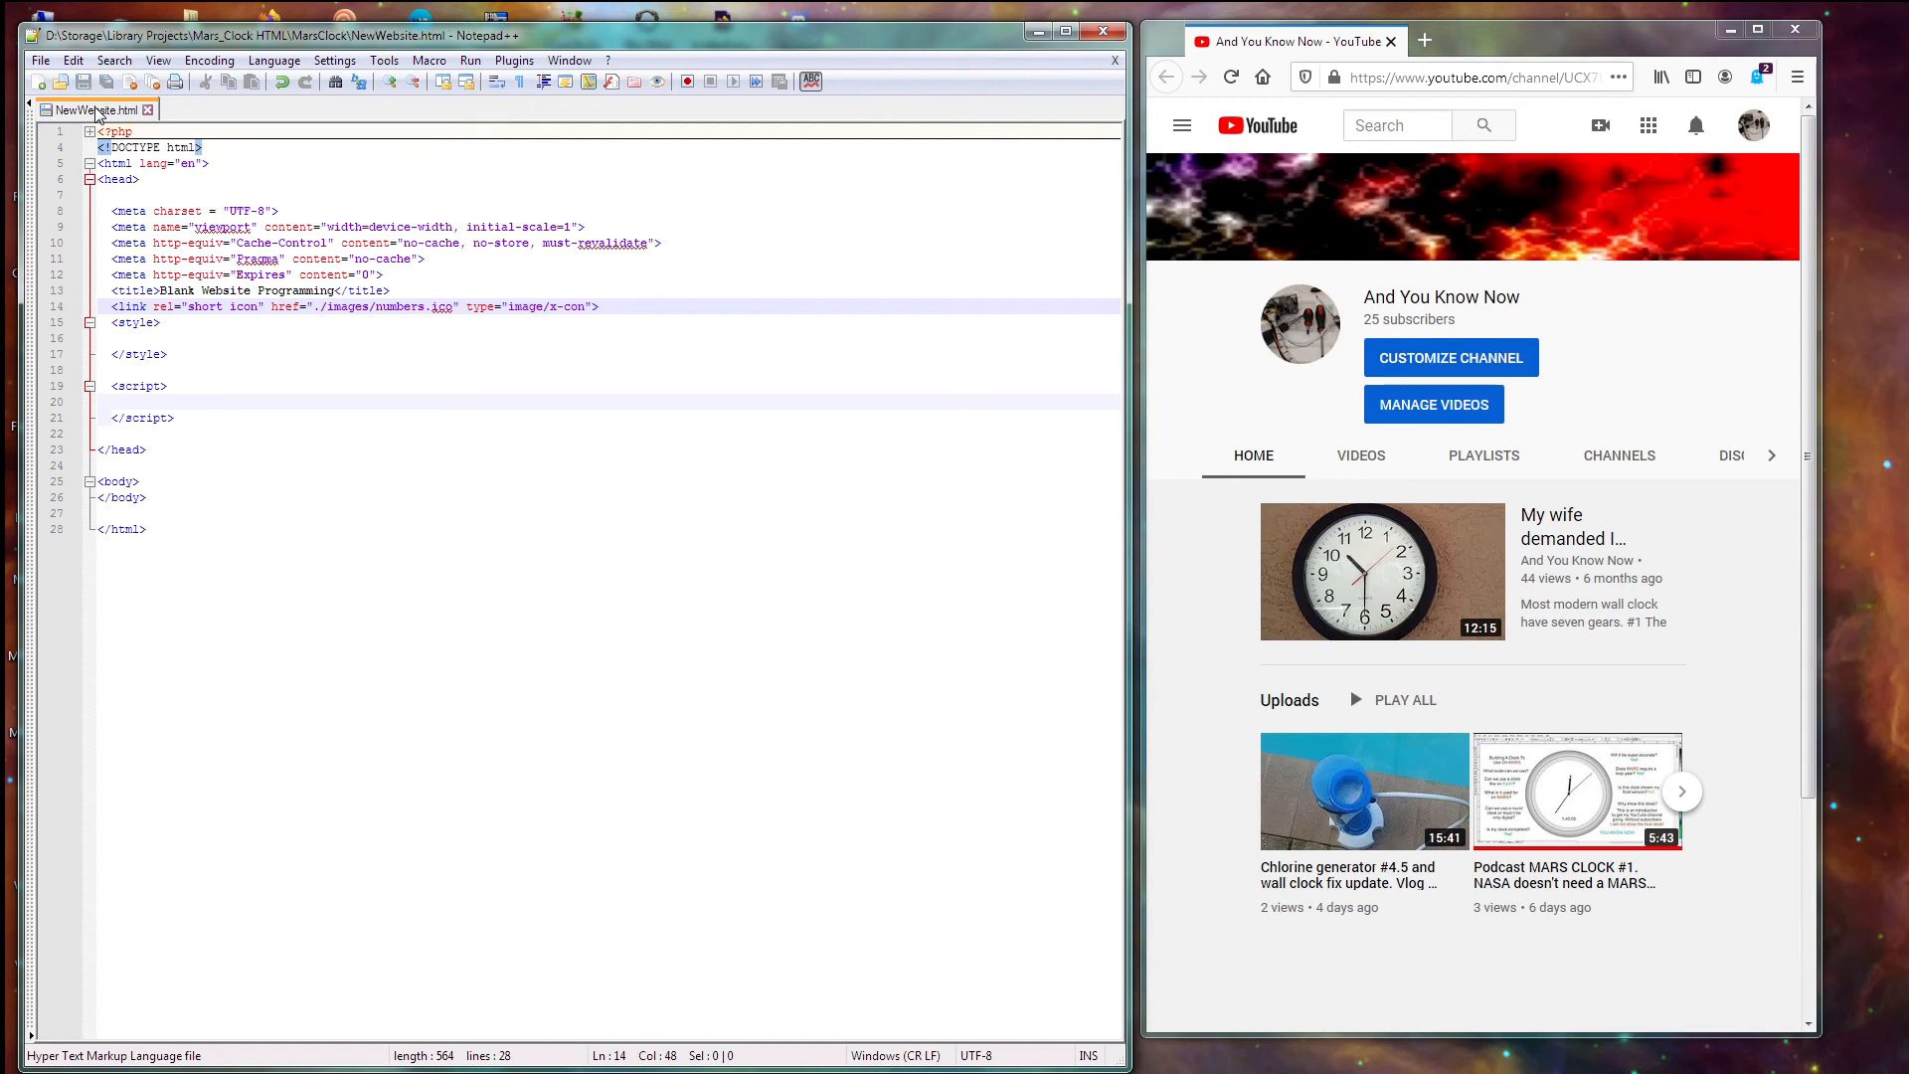
click(803, 1072)
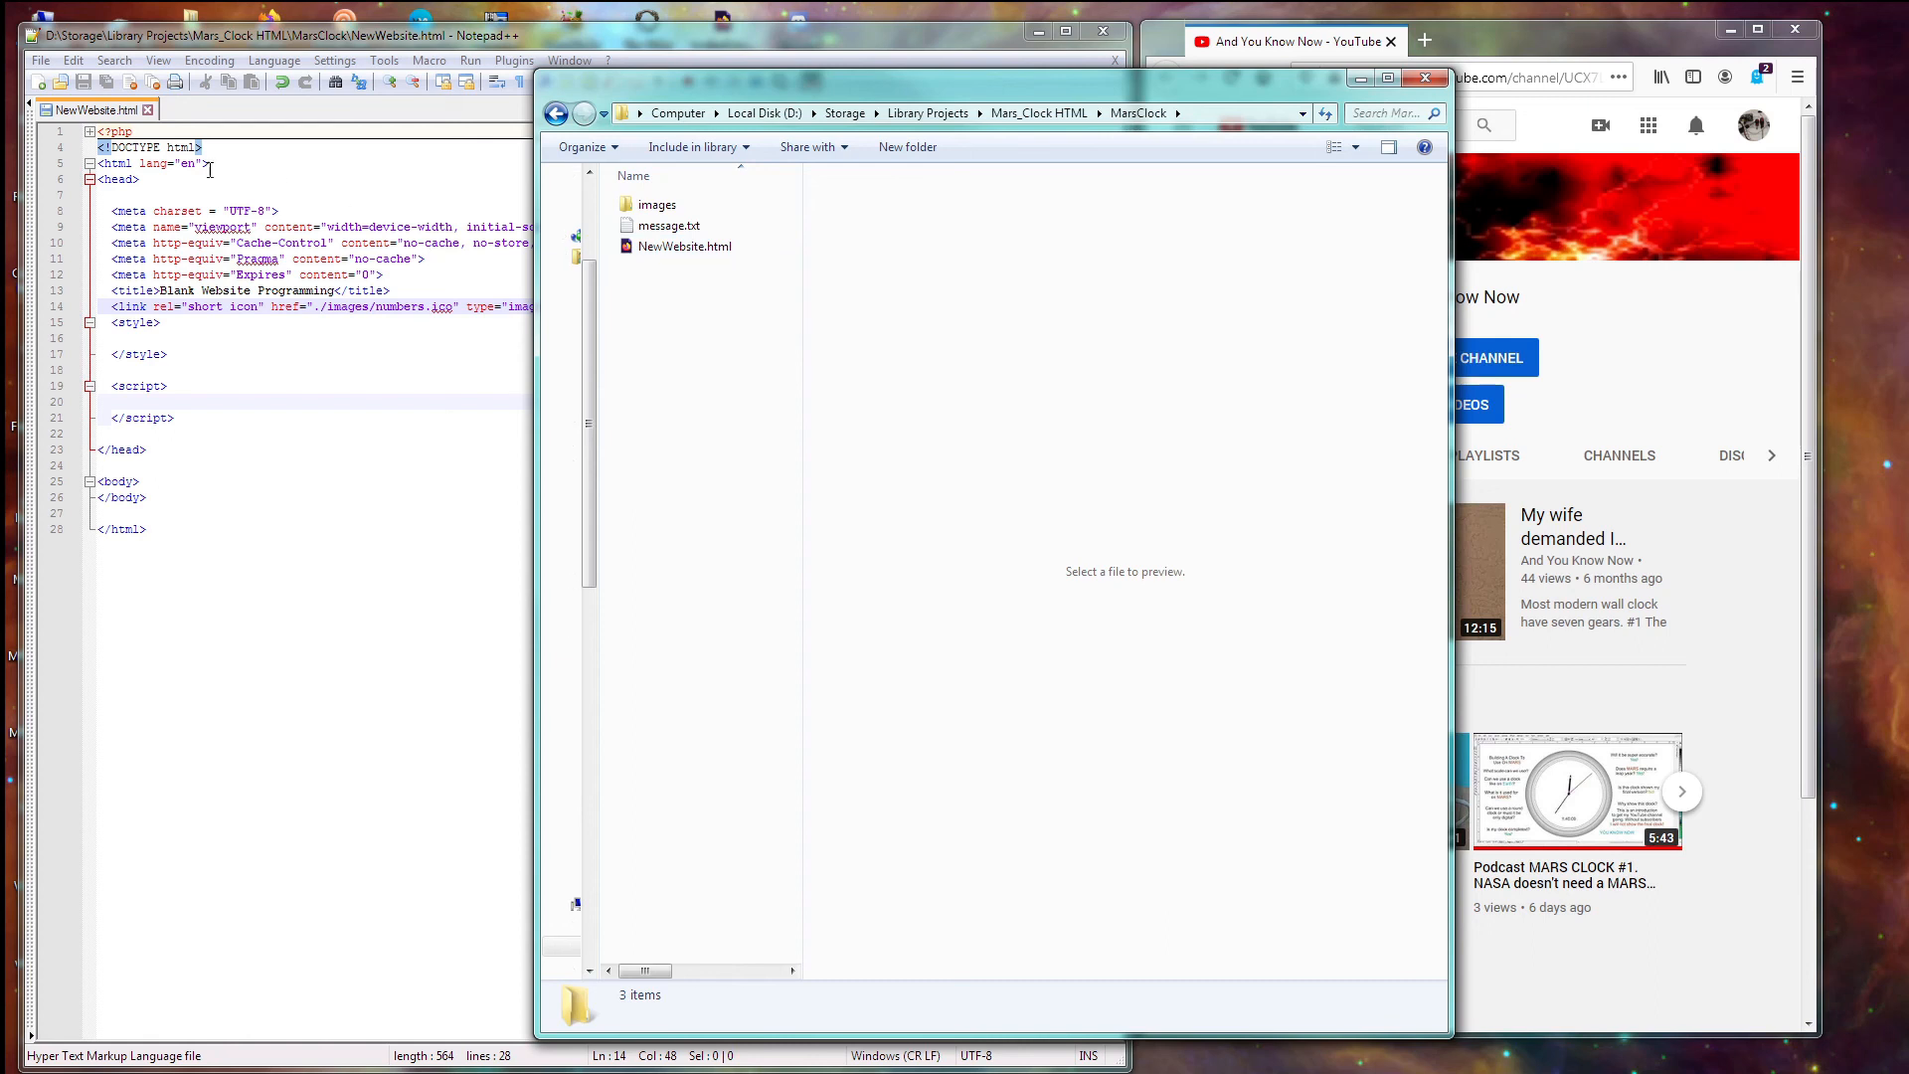
- Open NewWebsite.html in Firefox, browse into the images folder, and return to line 14 in Notepad++
double_click(678, 248)
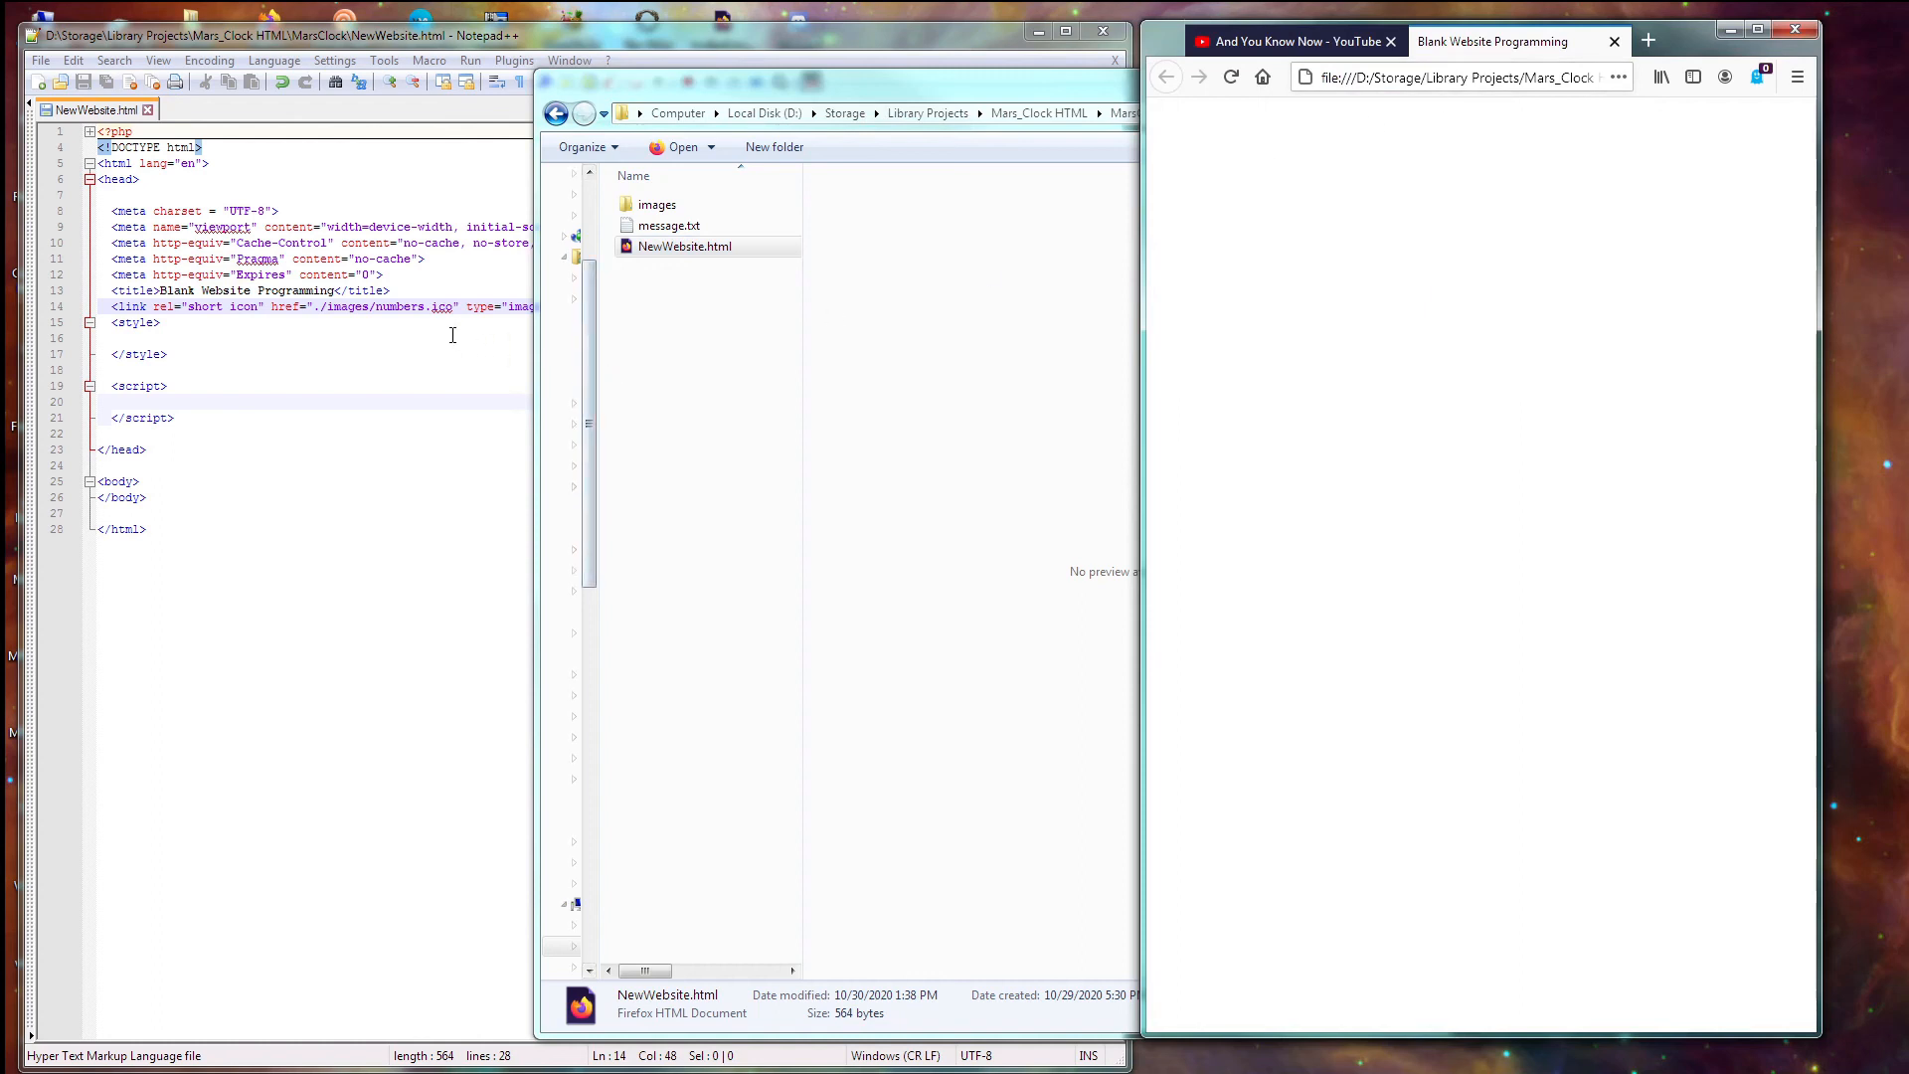
double_click(647, 207)
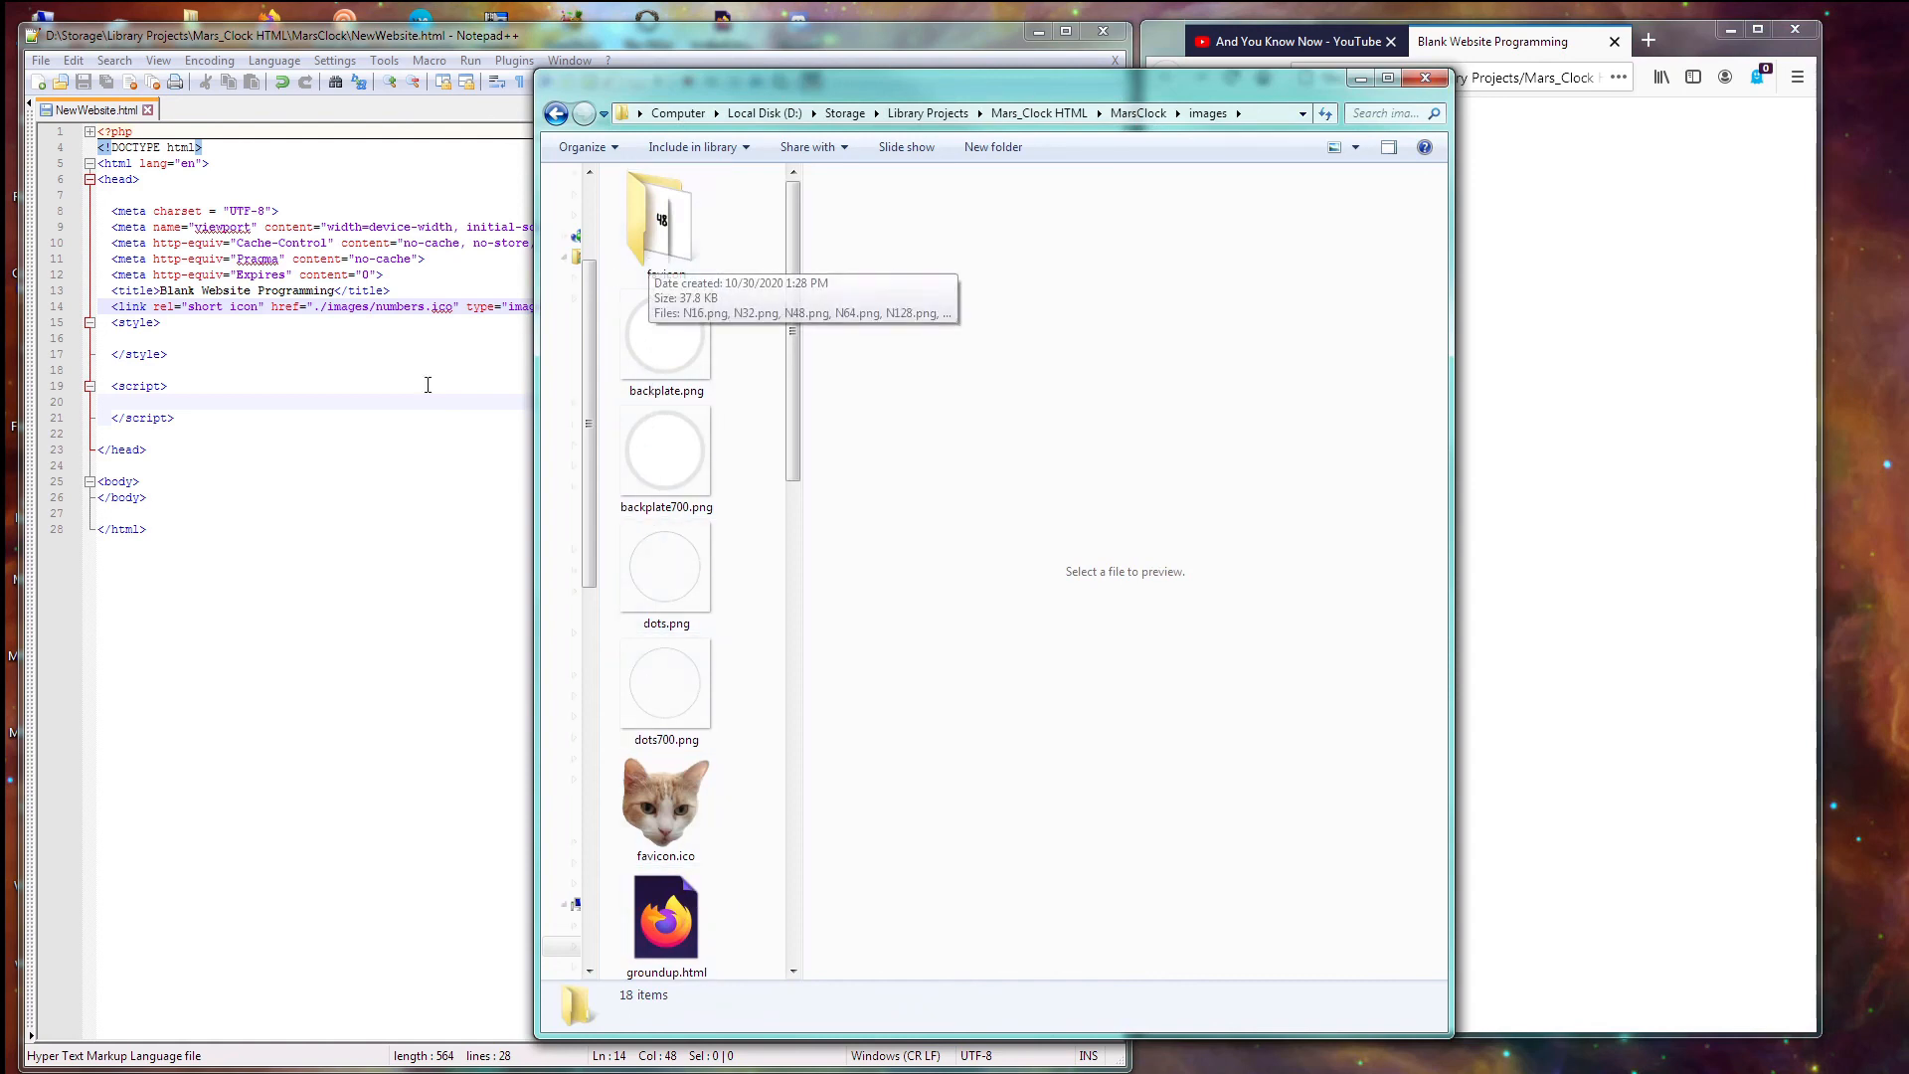
click(375, 306)
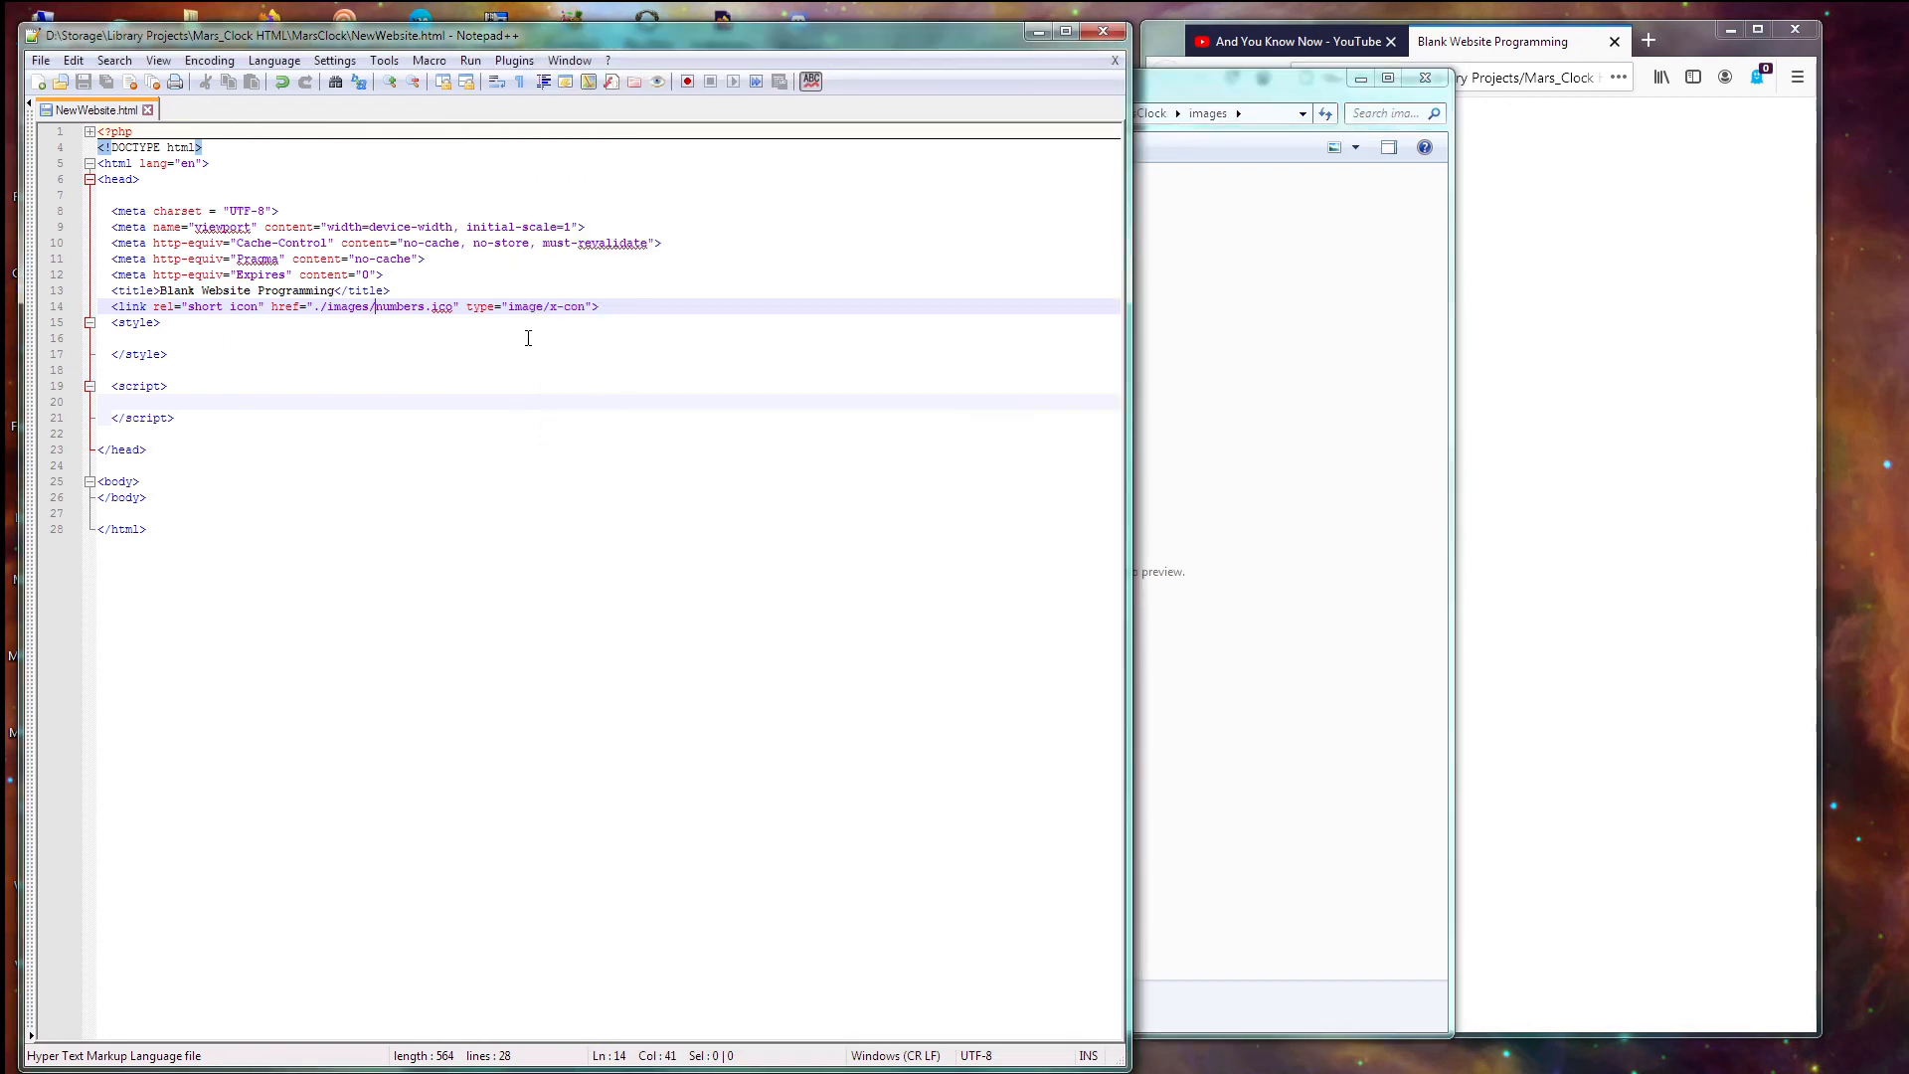
- Fix the icon path to ./images/favicon/numbers.ico, save, and reload the page in Firefox
text(favico)
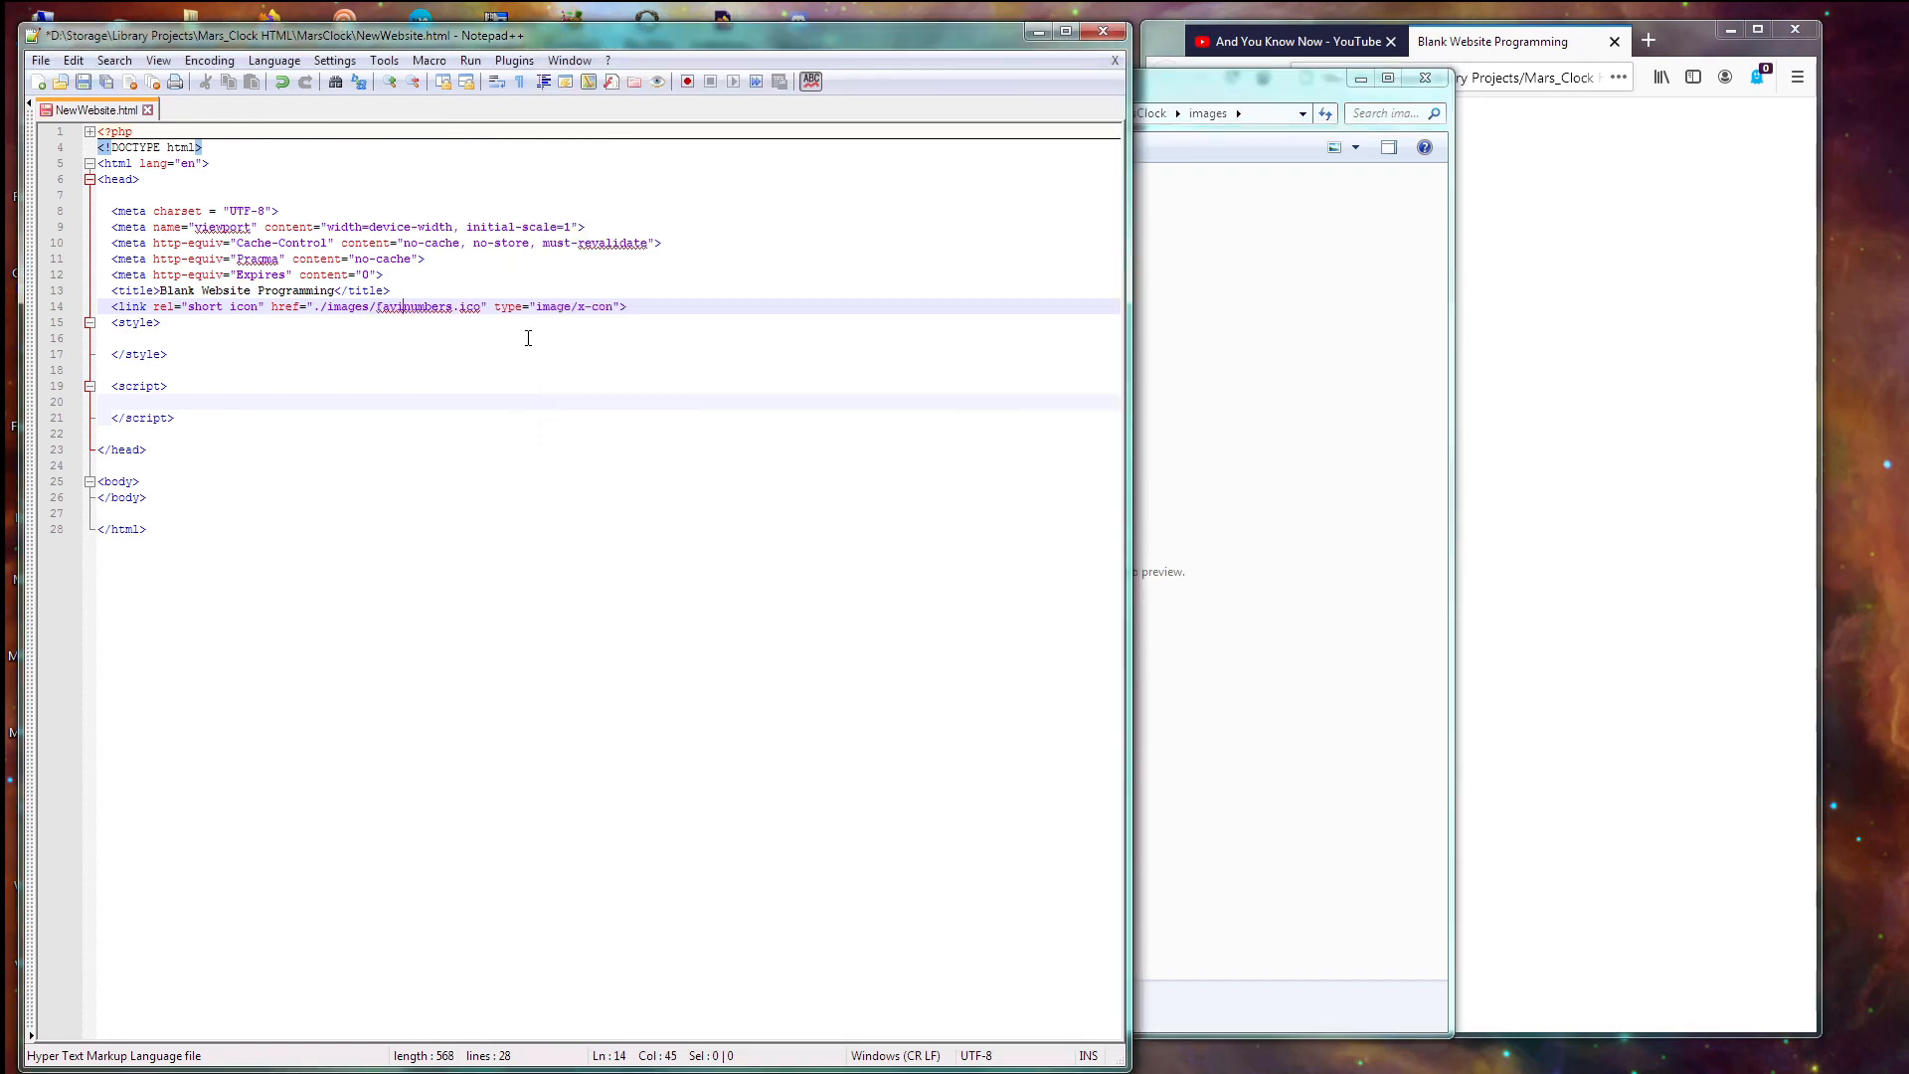
text(n/)
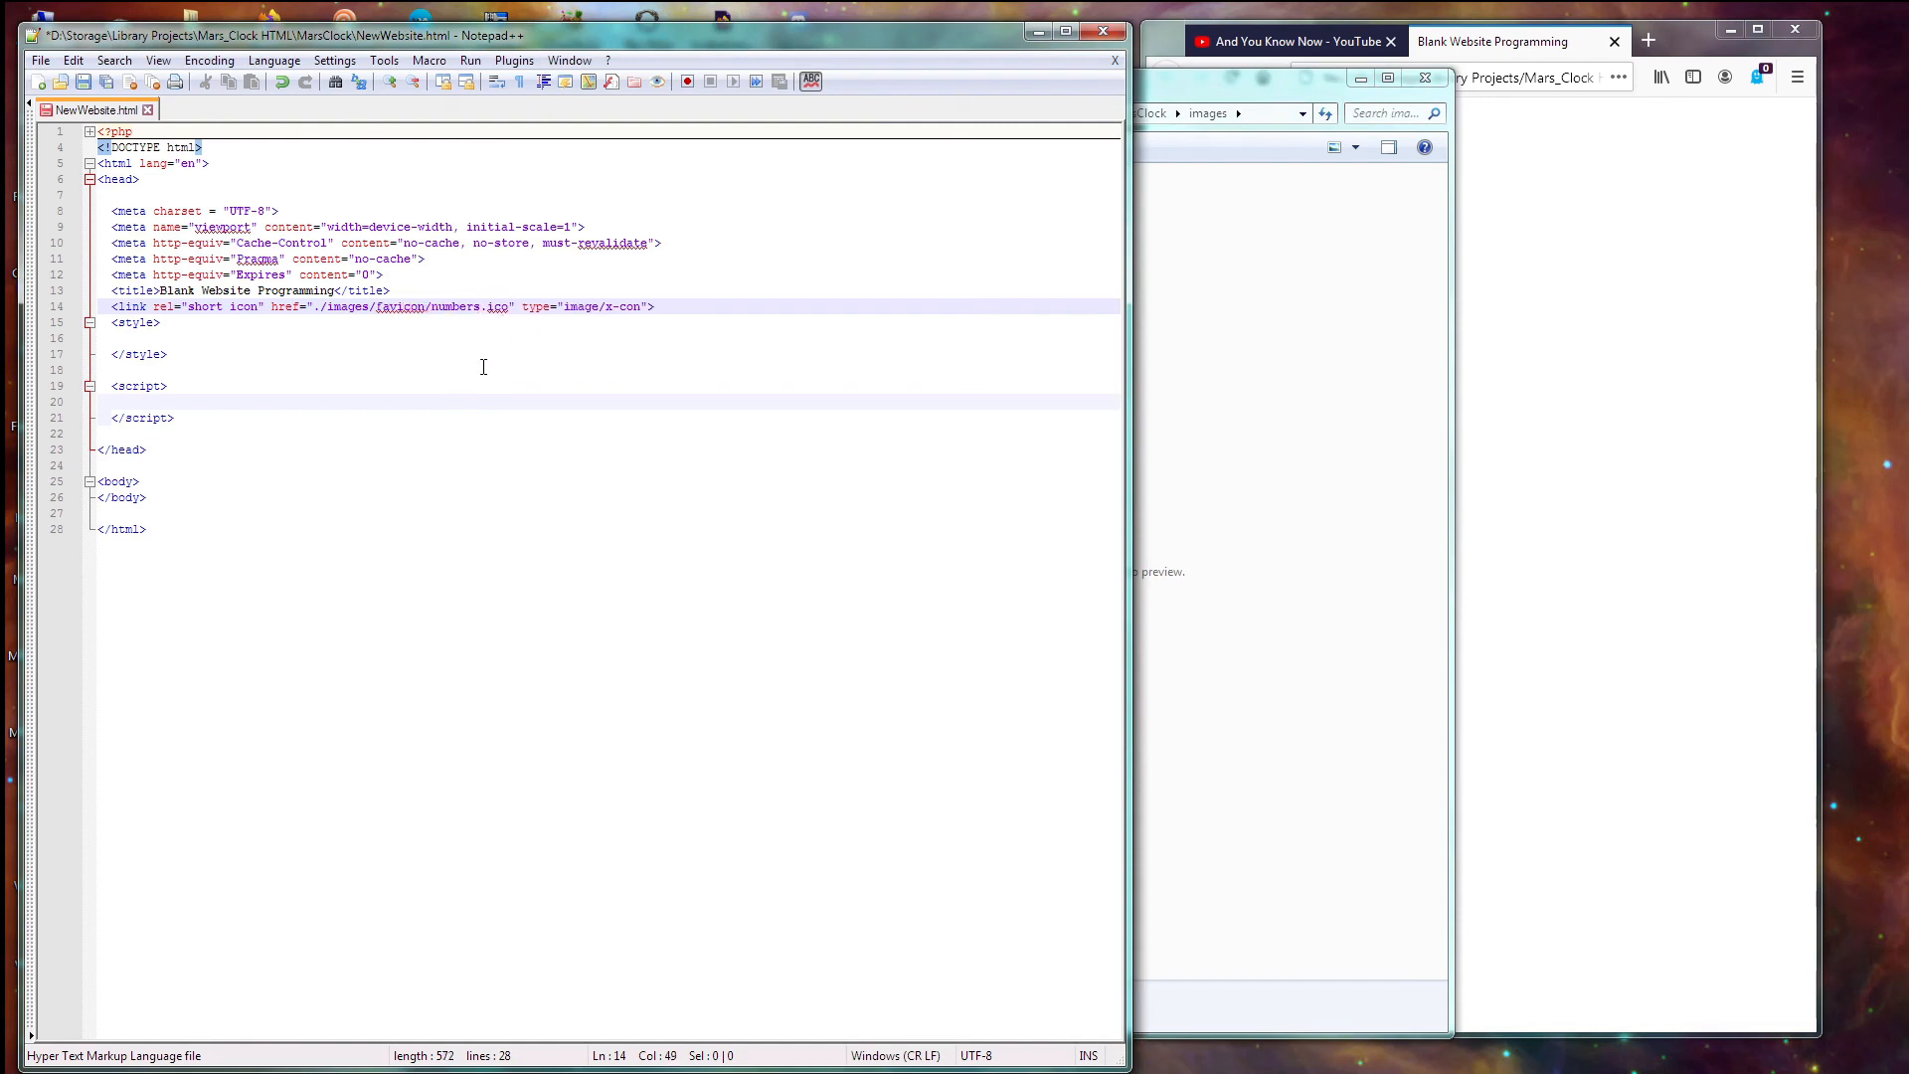
key(ctrl+s)
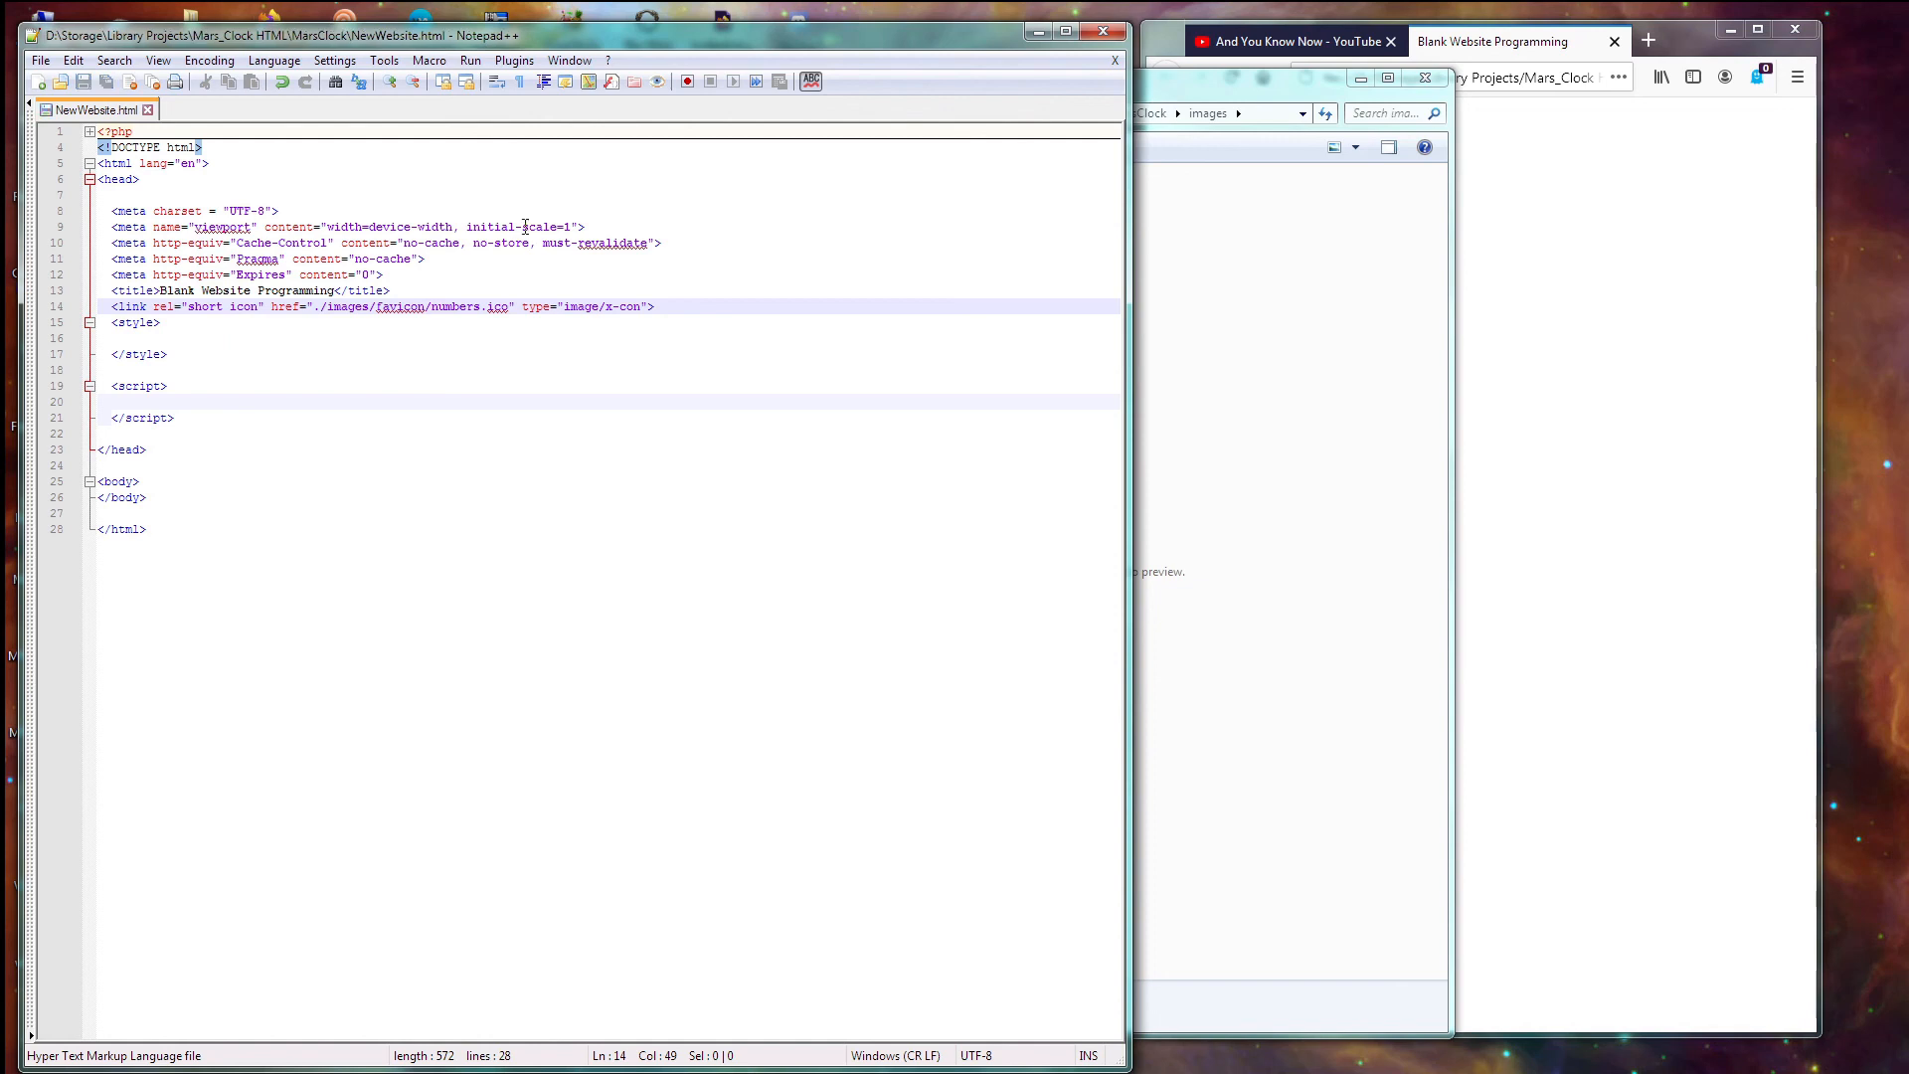
click(1641, 45)
key(F5)
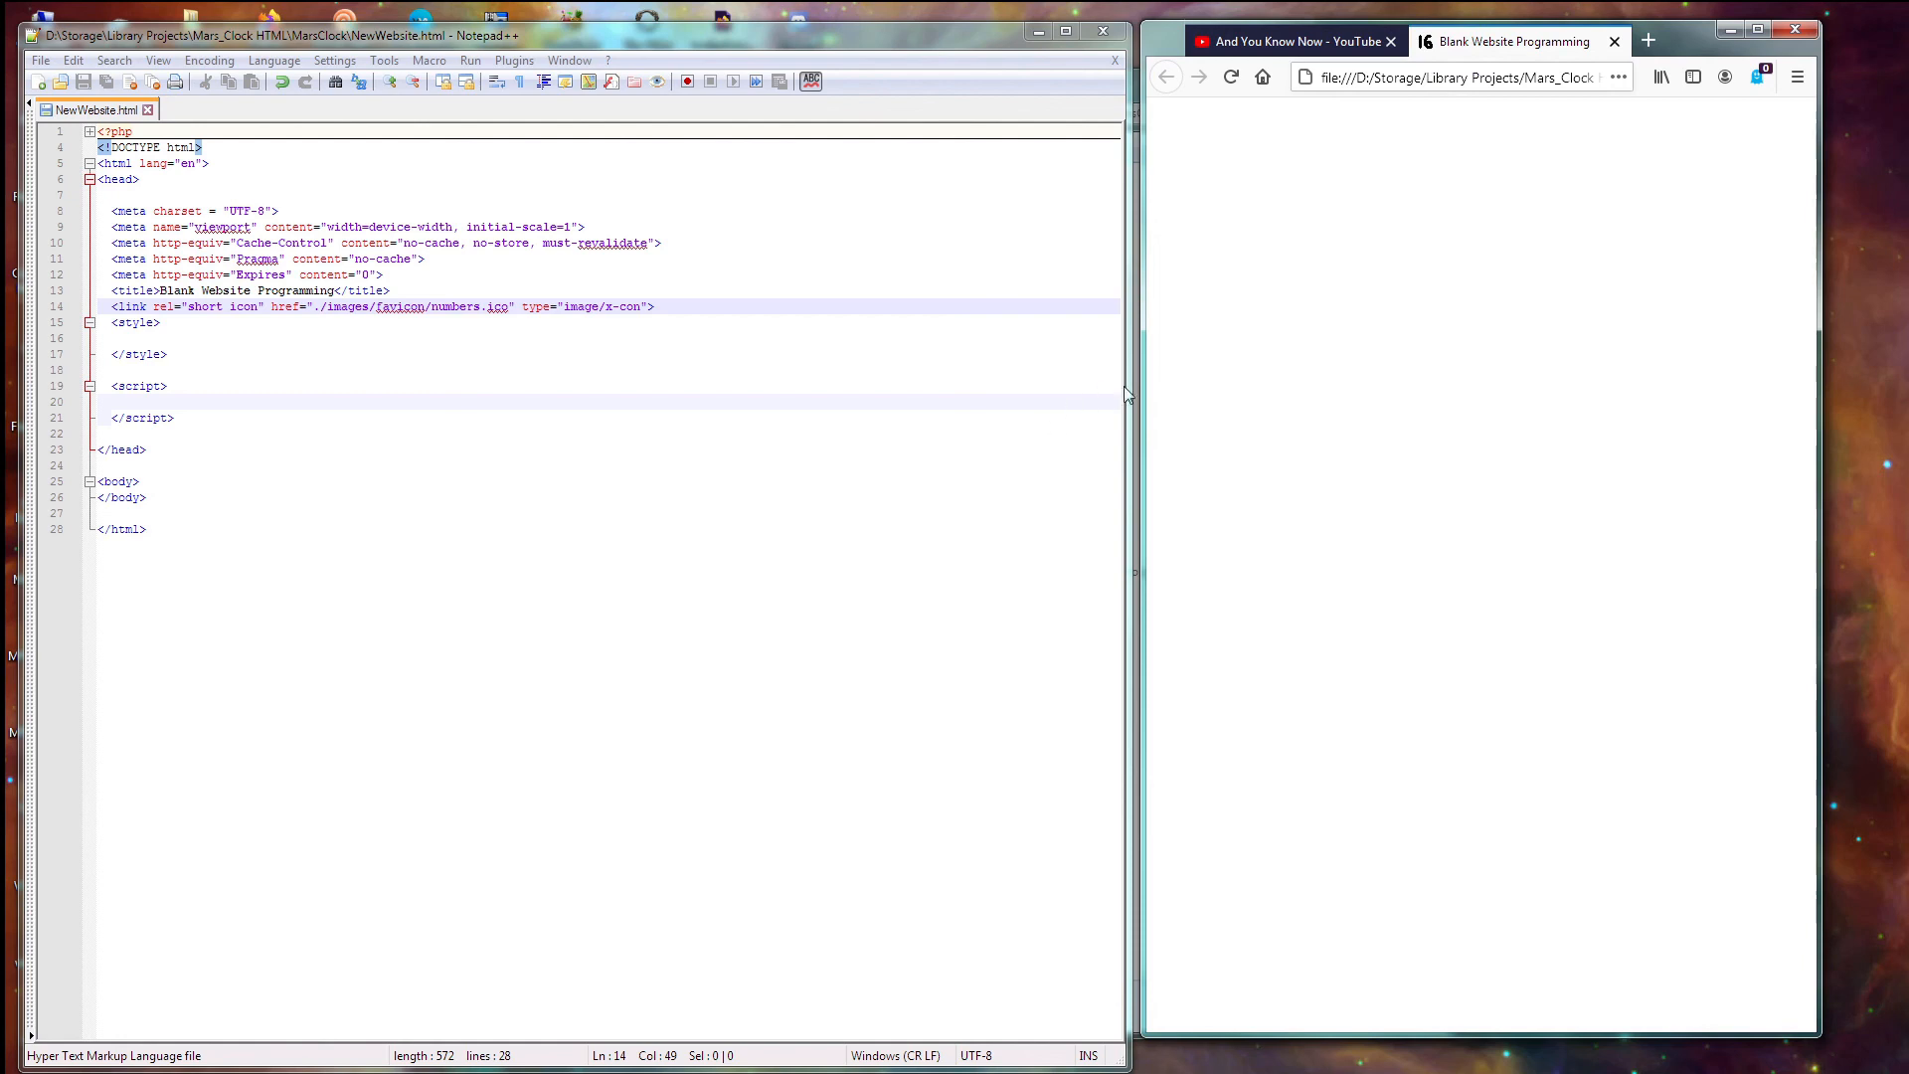
scroll(1460, 234, up, 4)
scroll(1460, 234, down, 4)
scroll(1460, 235, down, 4)
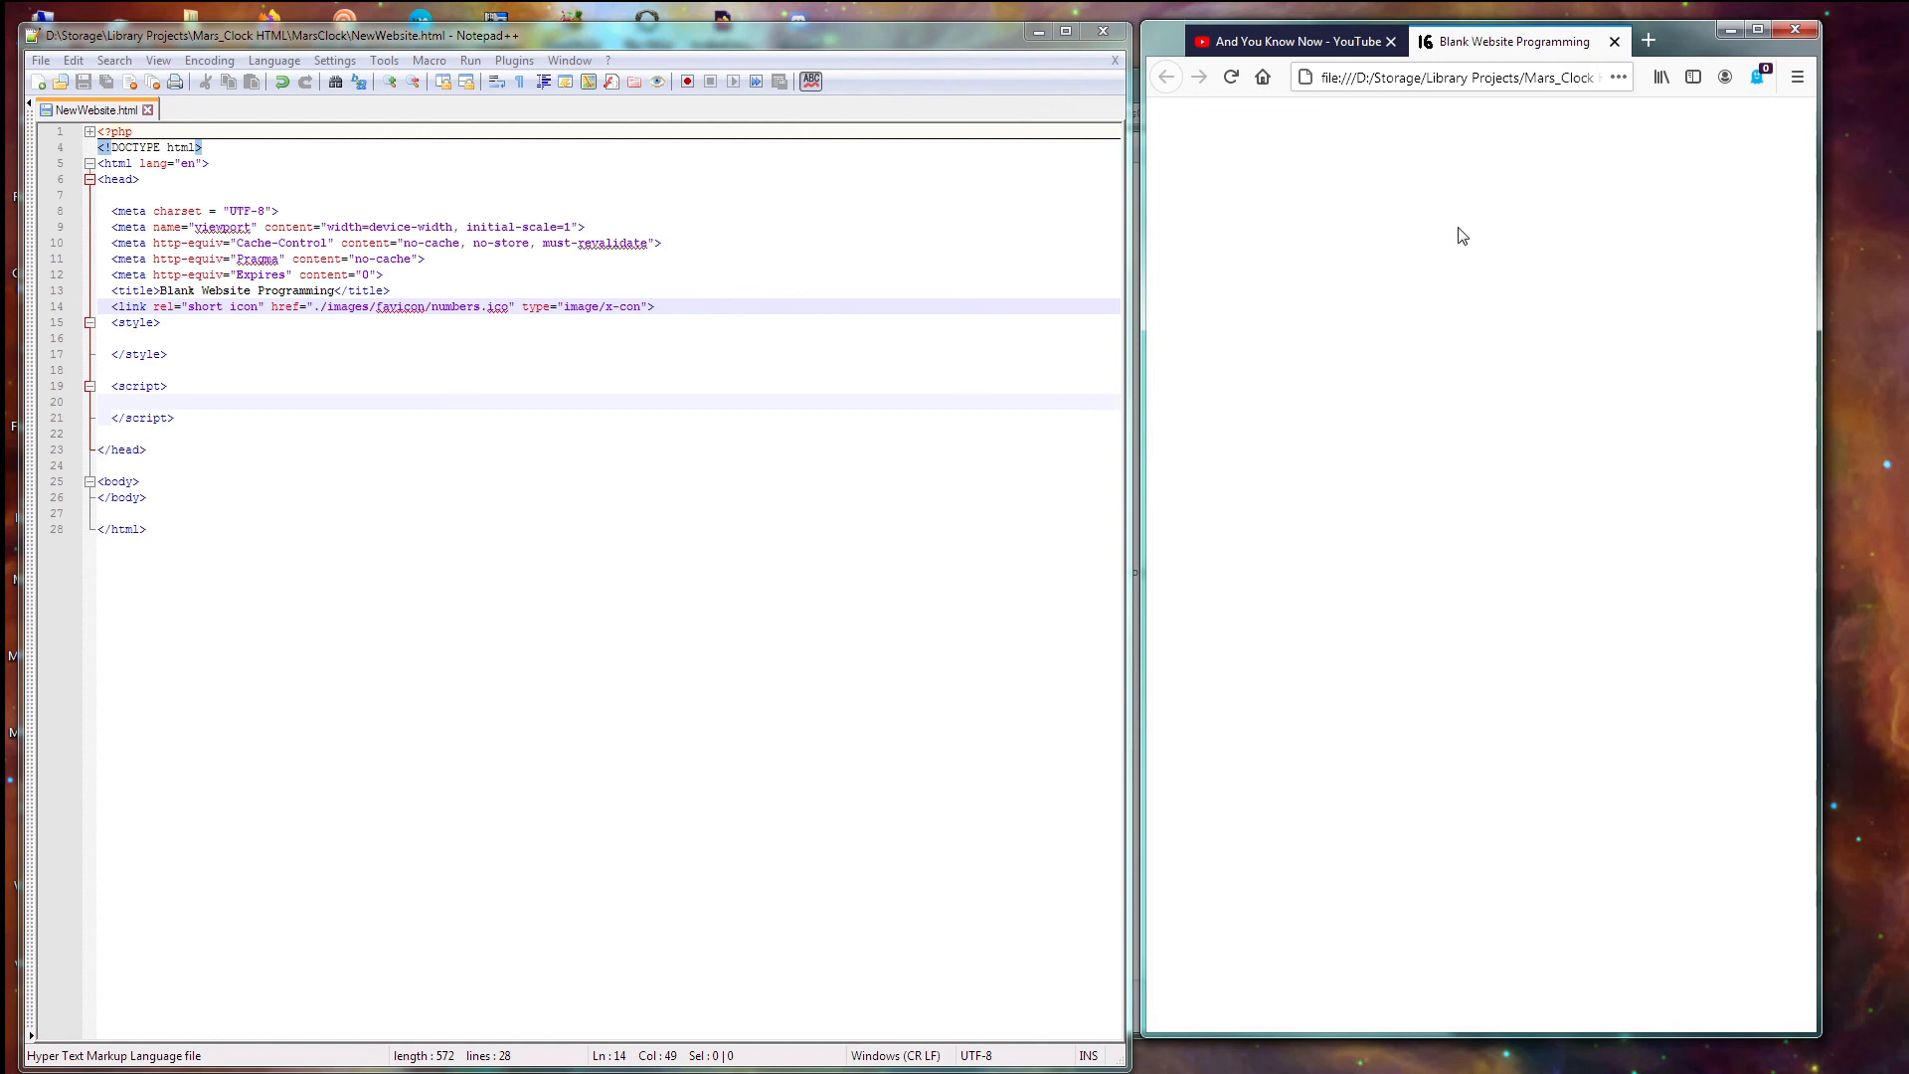